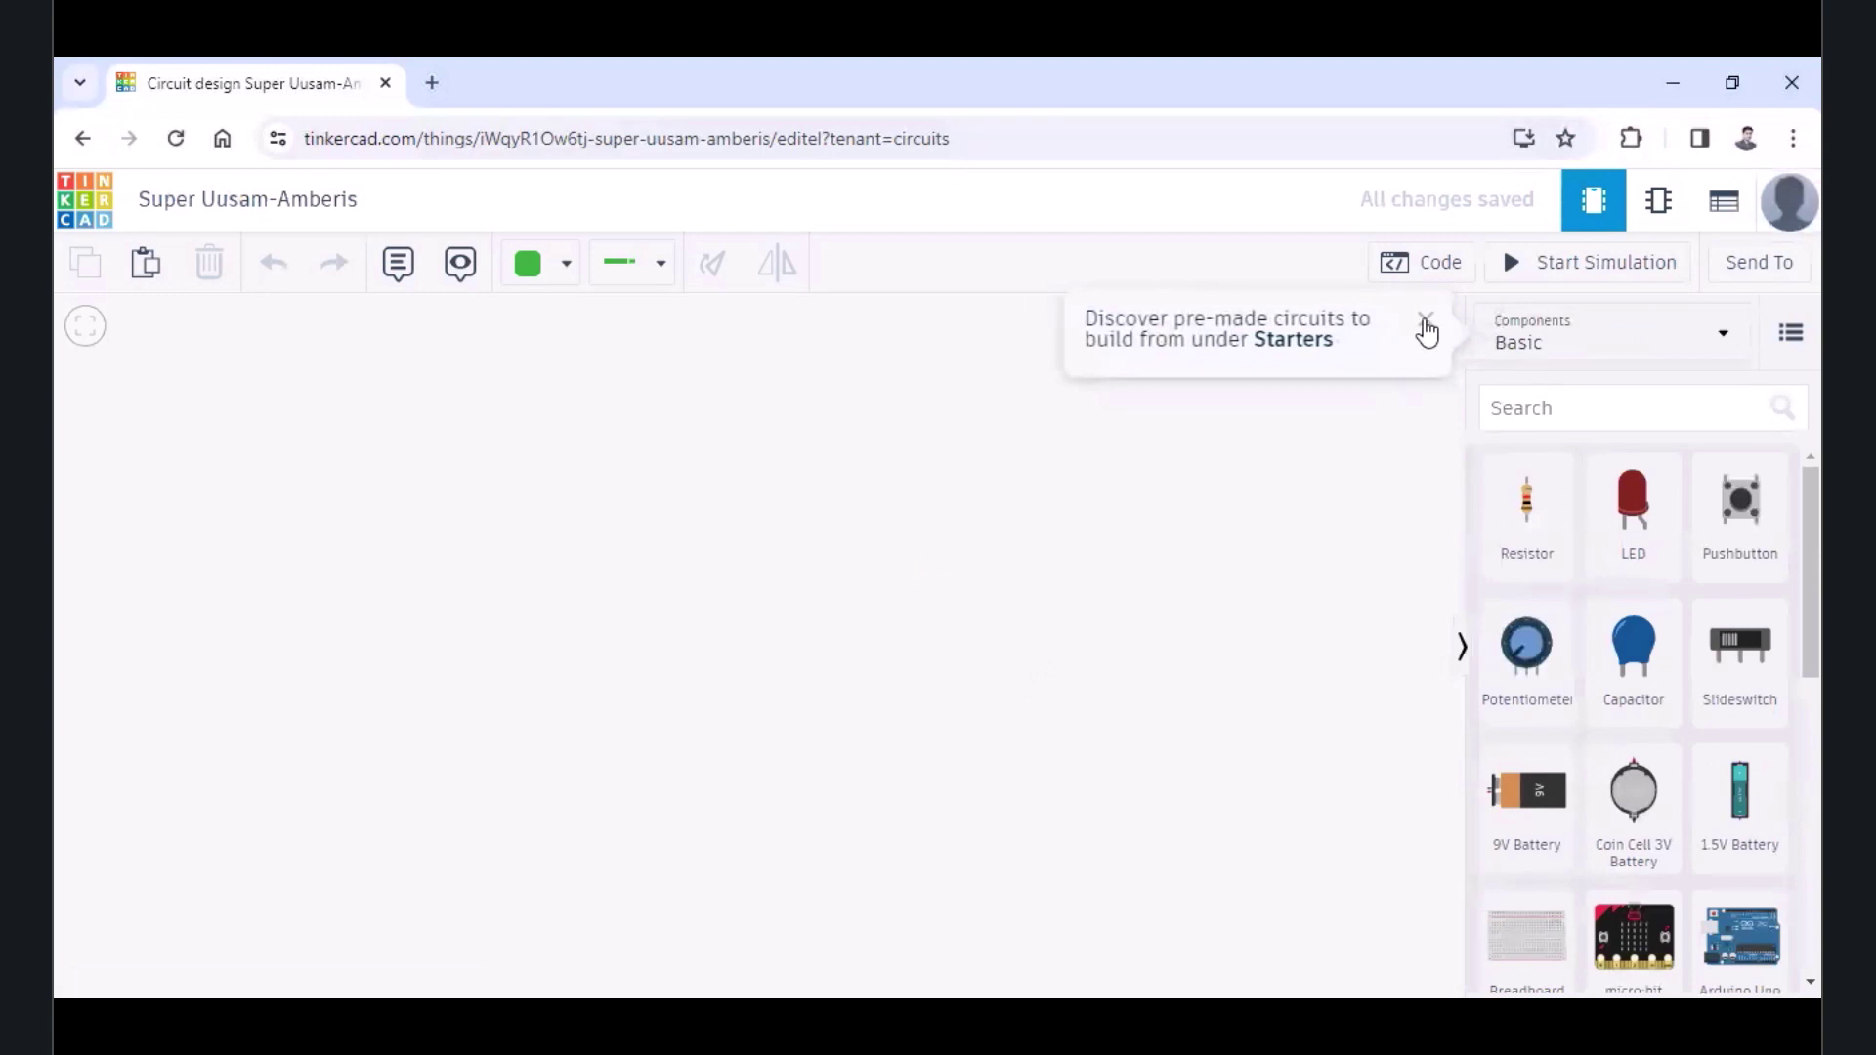
Dismiss the starter-circuits tip in the new blank circuit editor
left_click(1426, 320)
Search components for 'ardu' and place an Arduino Uno R3 on the canvas
left_click(1576, 409)
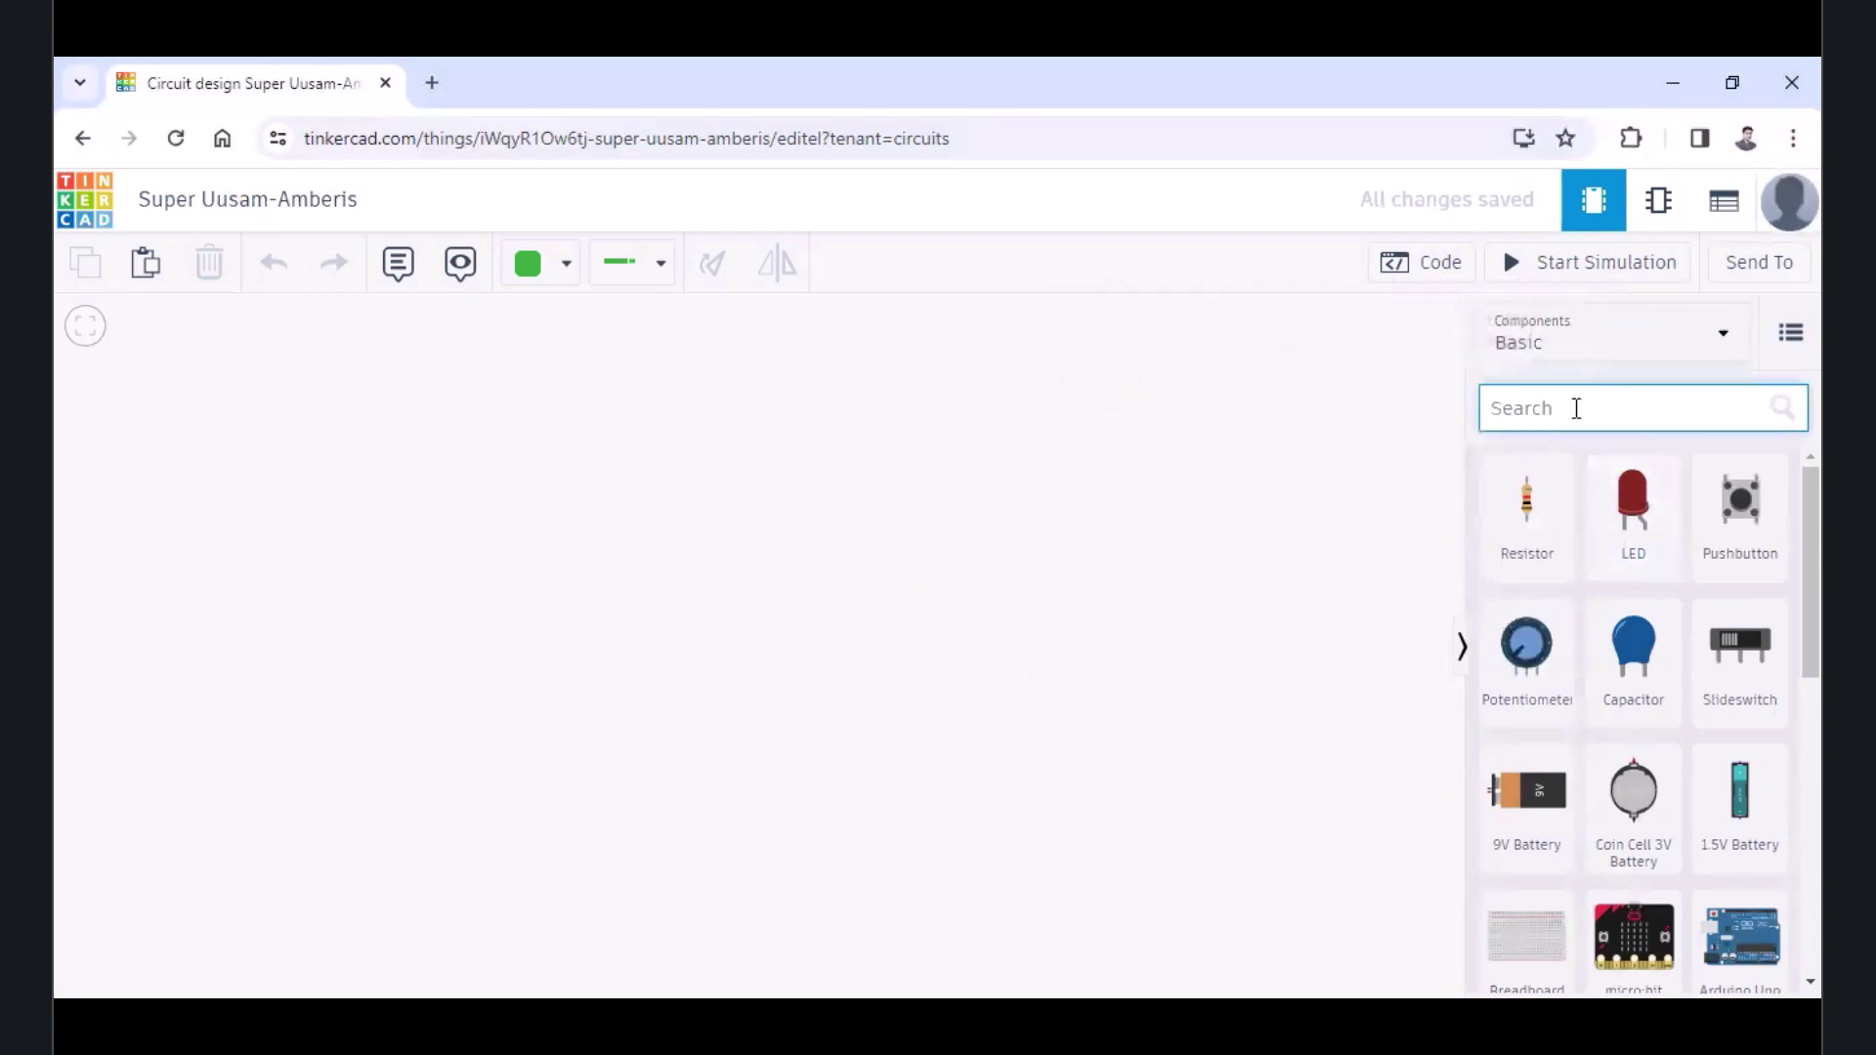
type("ardu")
left_click_drag(1526, 503, 766, 844)
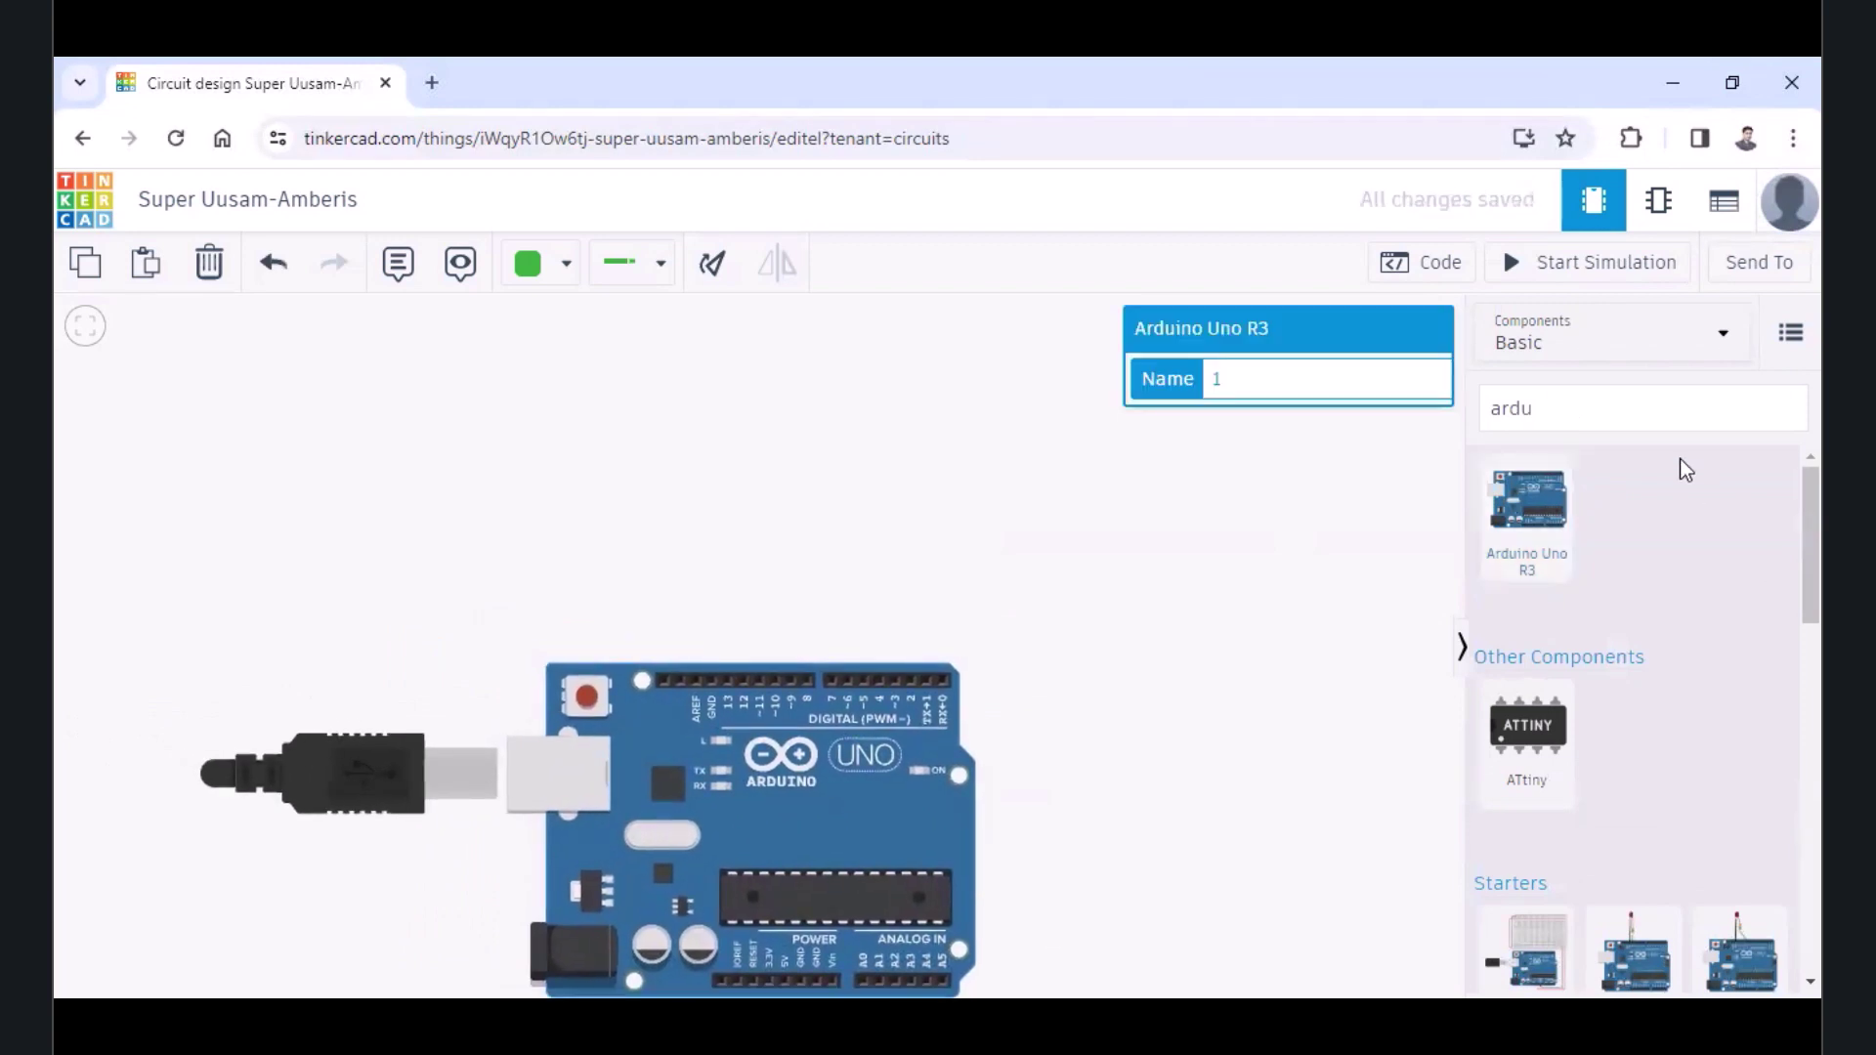
Add a Breadboard Small and arrange it just above the Arduino
left_click_drag(1599, 419, 1466, 424)
left_click(1465, 424)
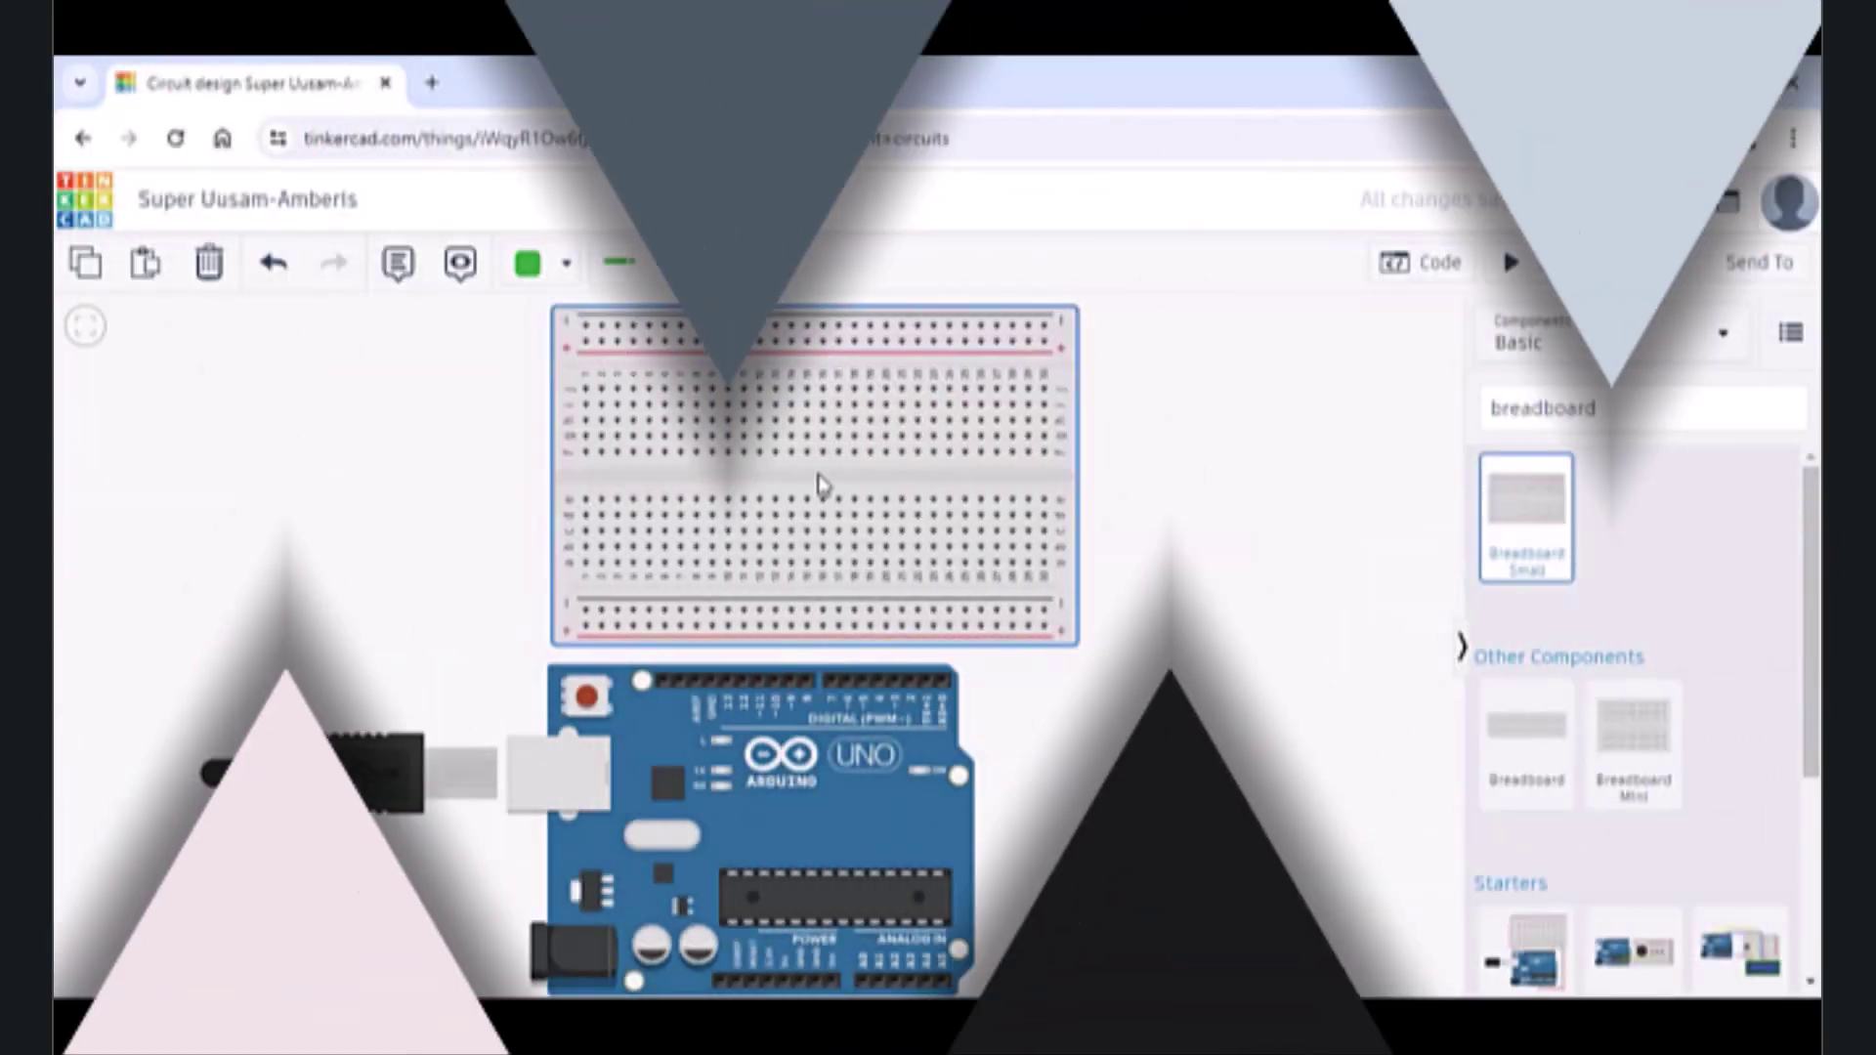
left_click_drag(826, 490, 1034, 475)
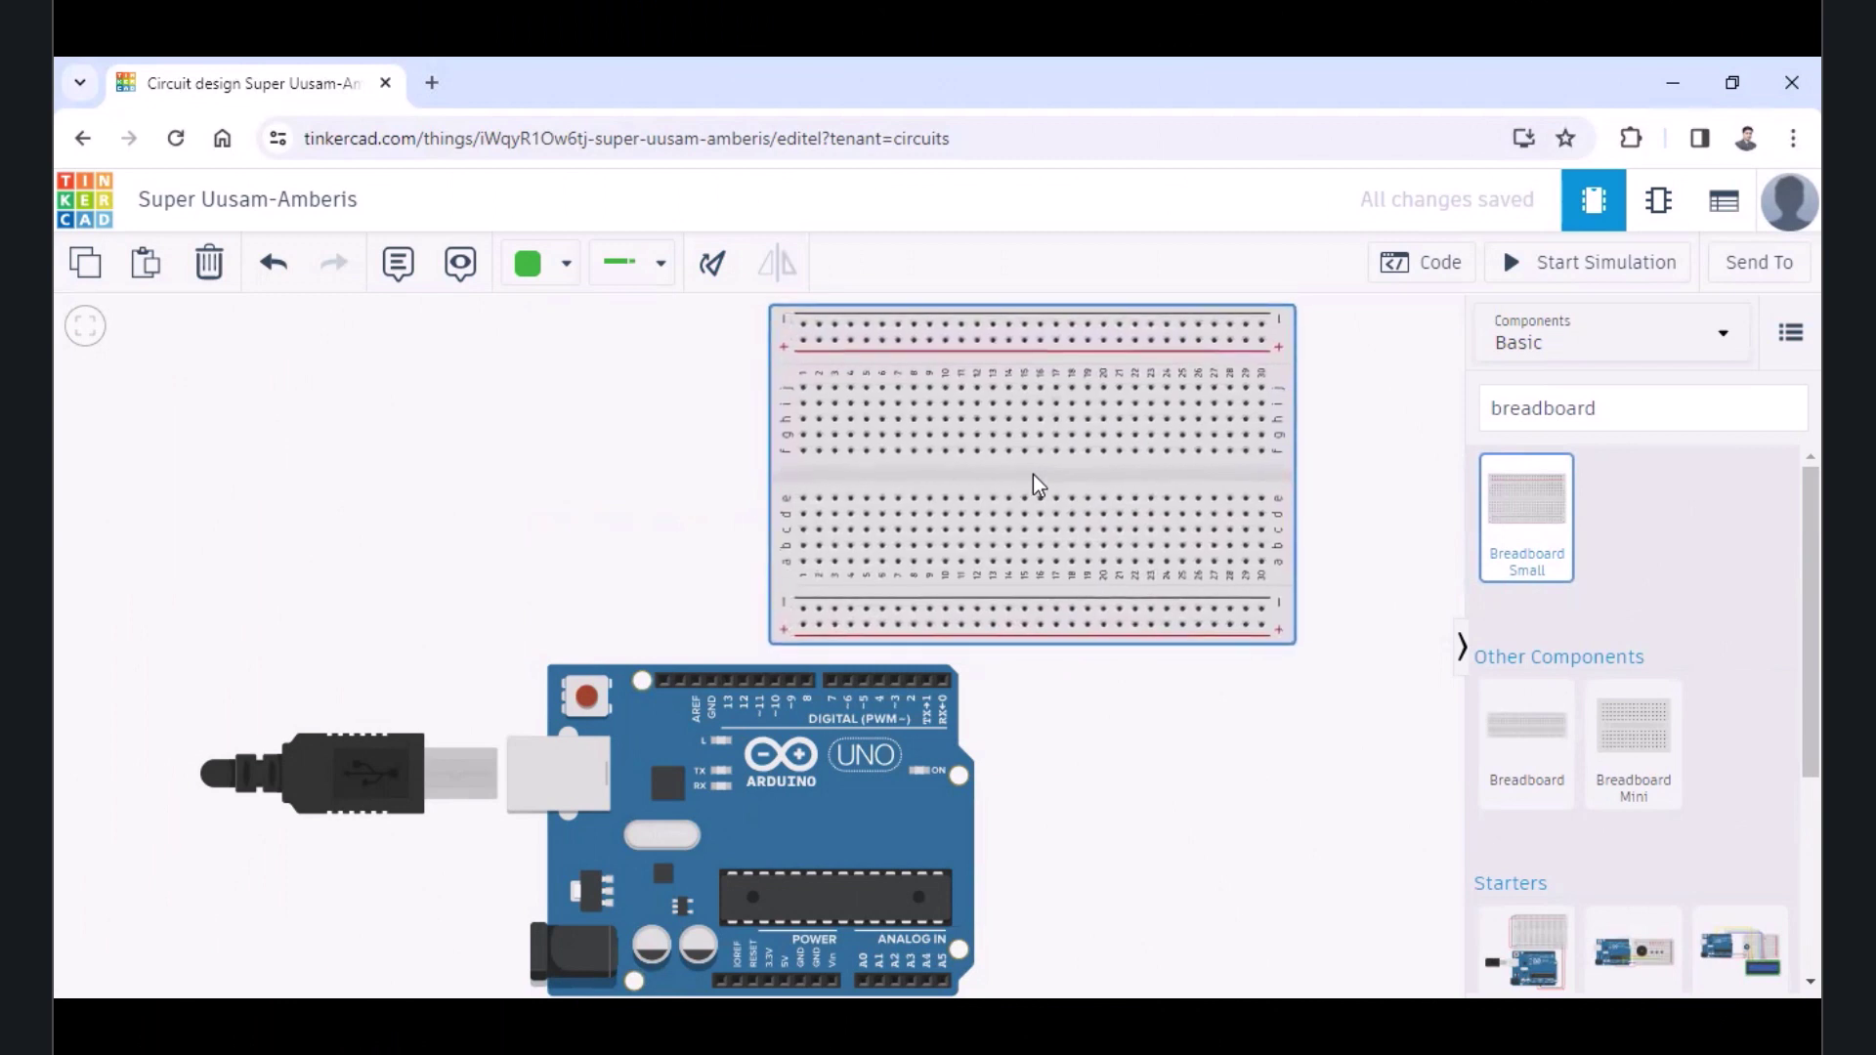
left_click_drag(816, 809, 793, 868)
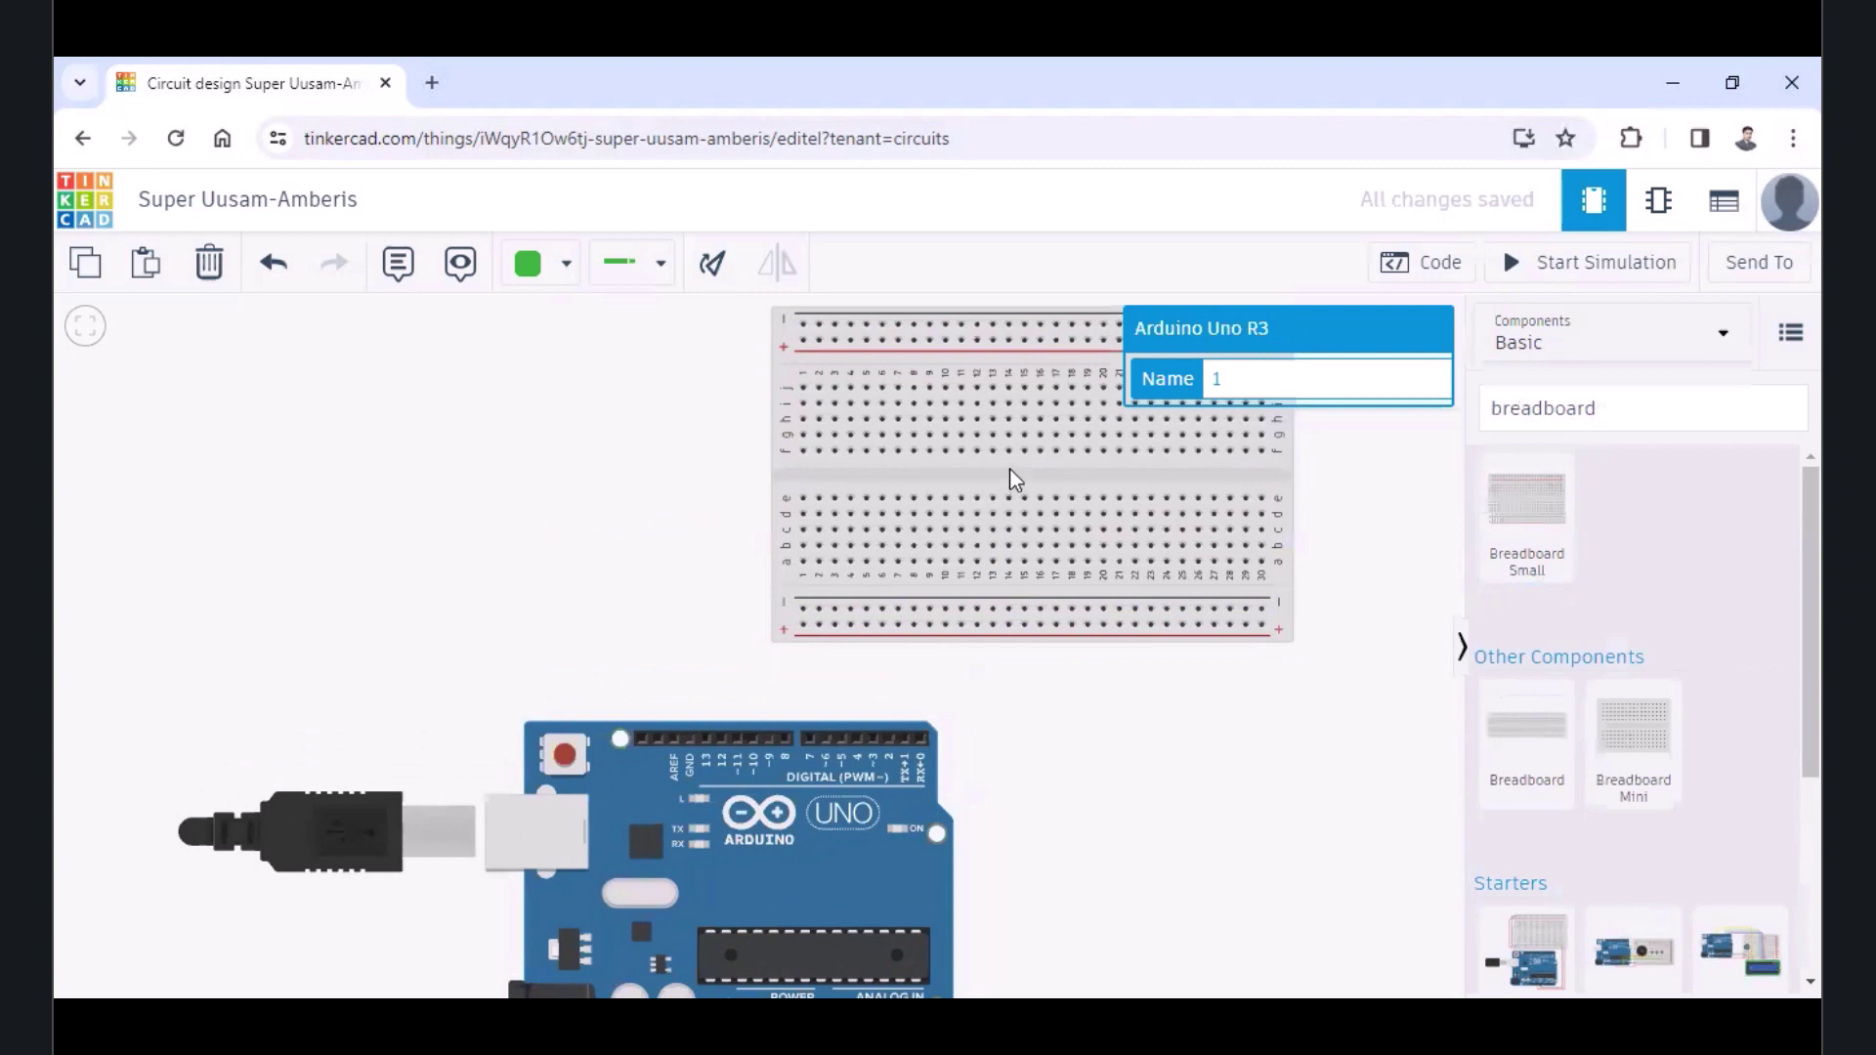
left_click_drag(1010, 467, 976, 502)
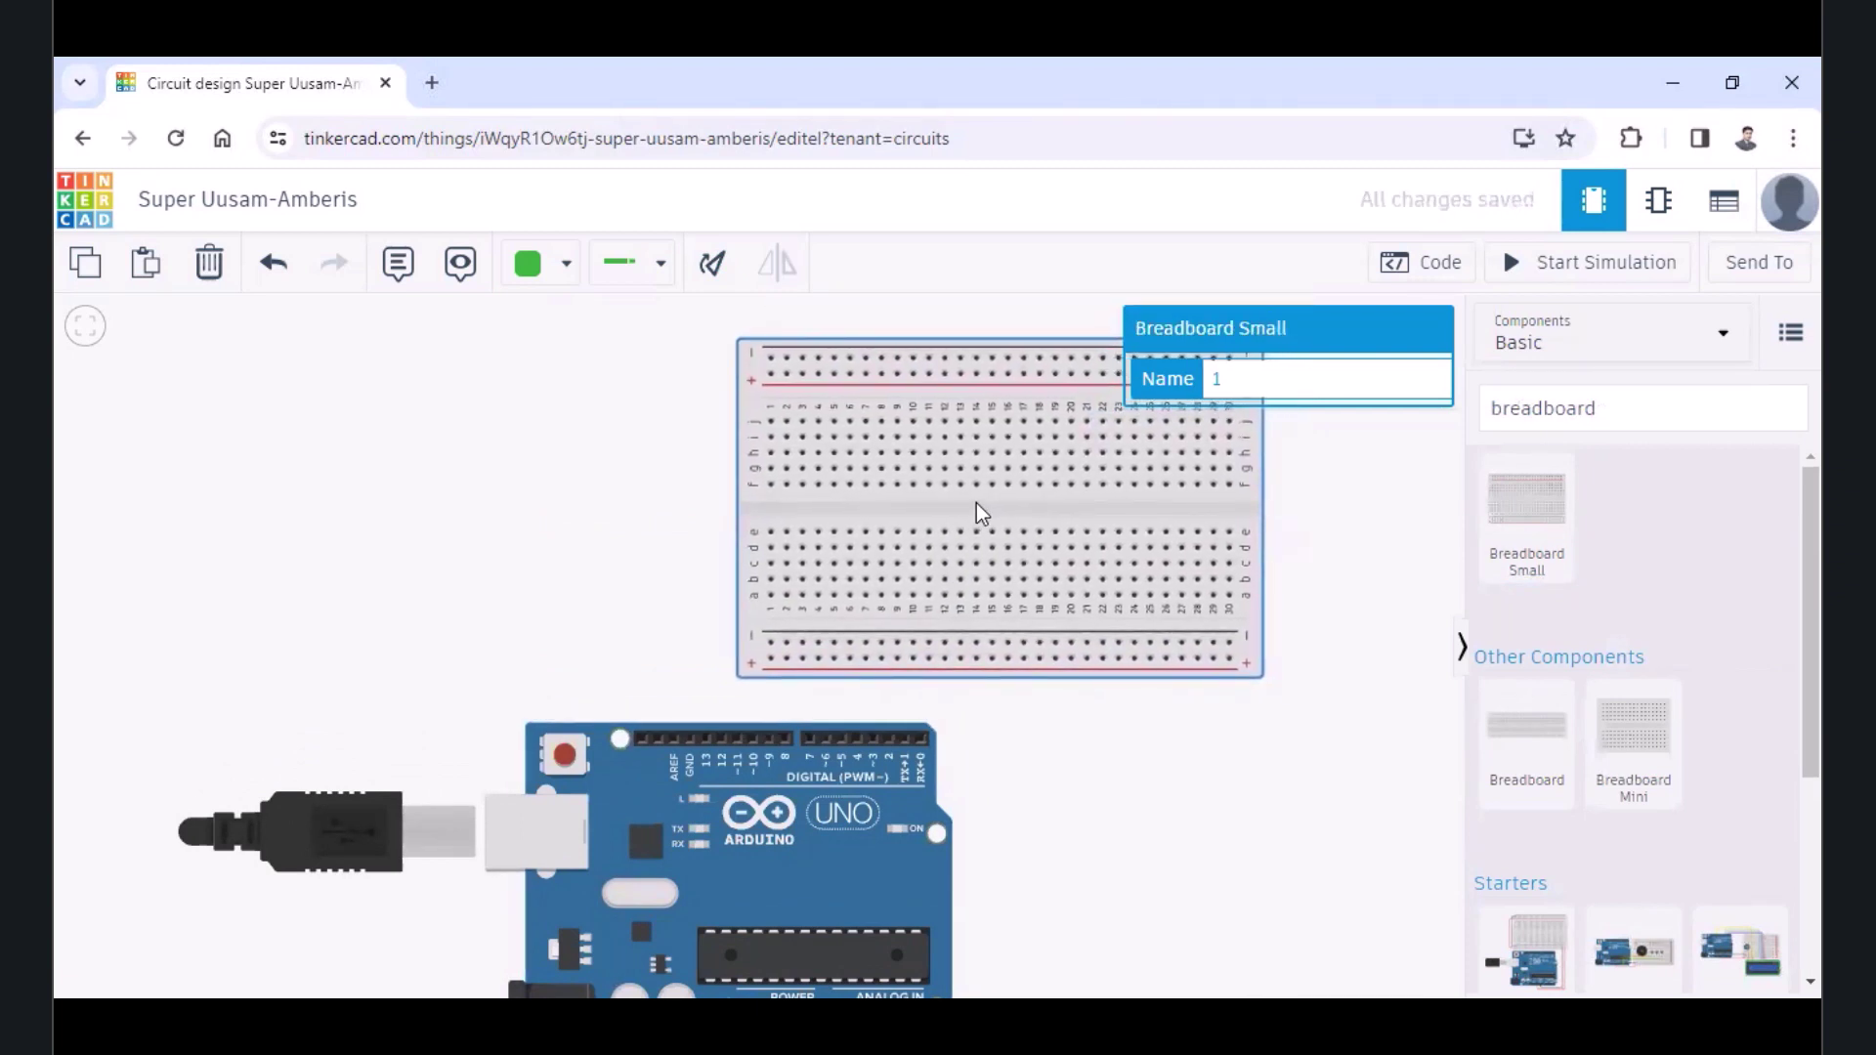
left_click(1339, 552)
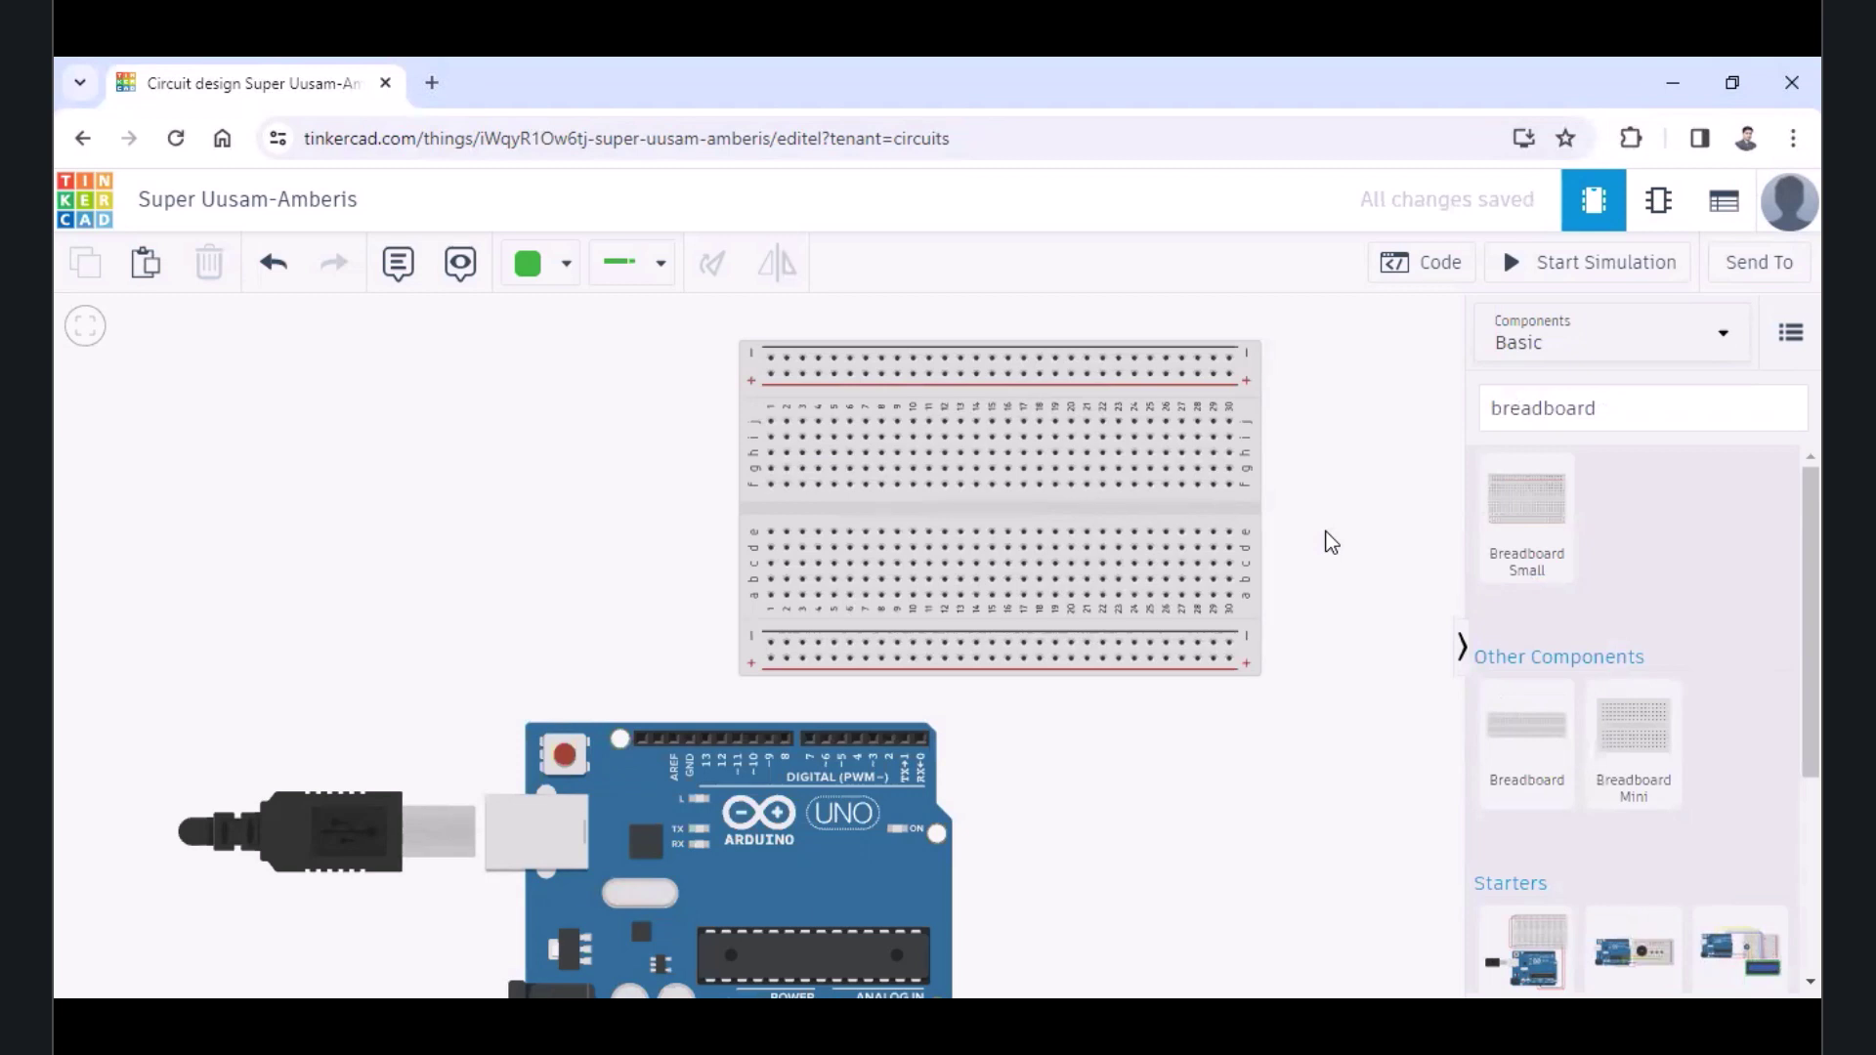
Search for 'led' and place LEDs in the breadboard's top half
double_click(1658, 400)
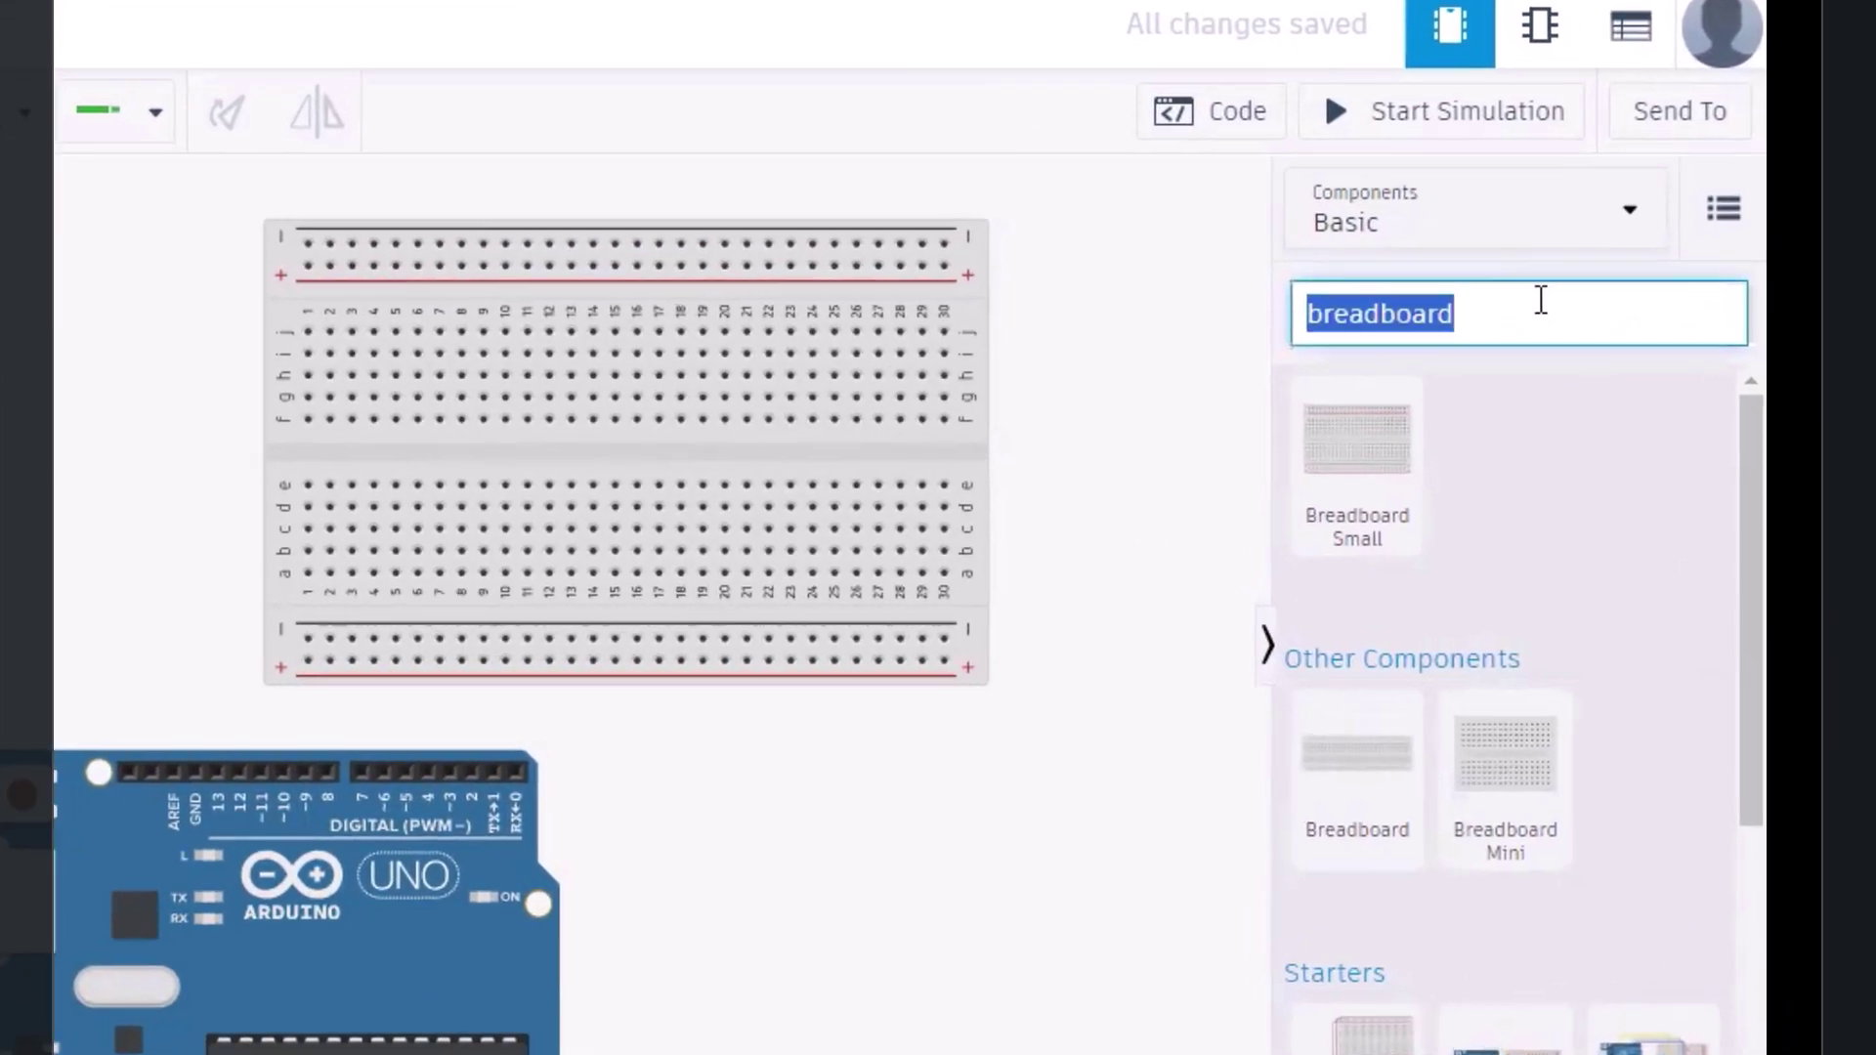
type("led")
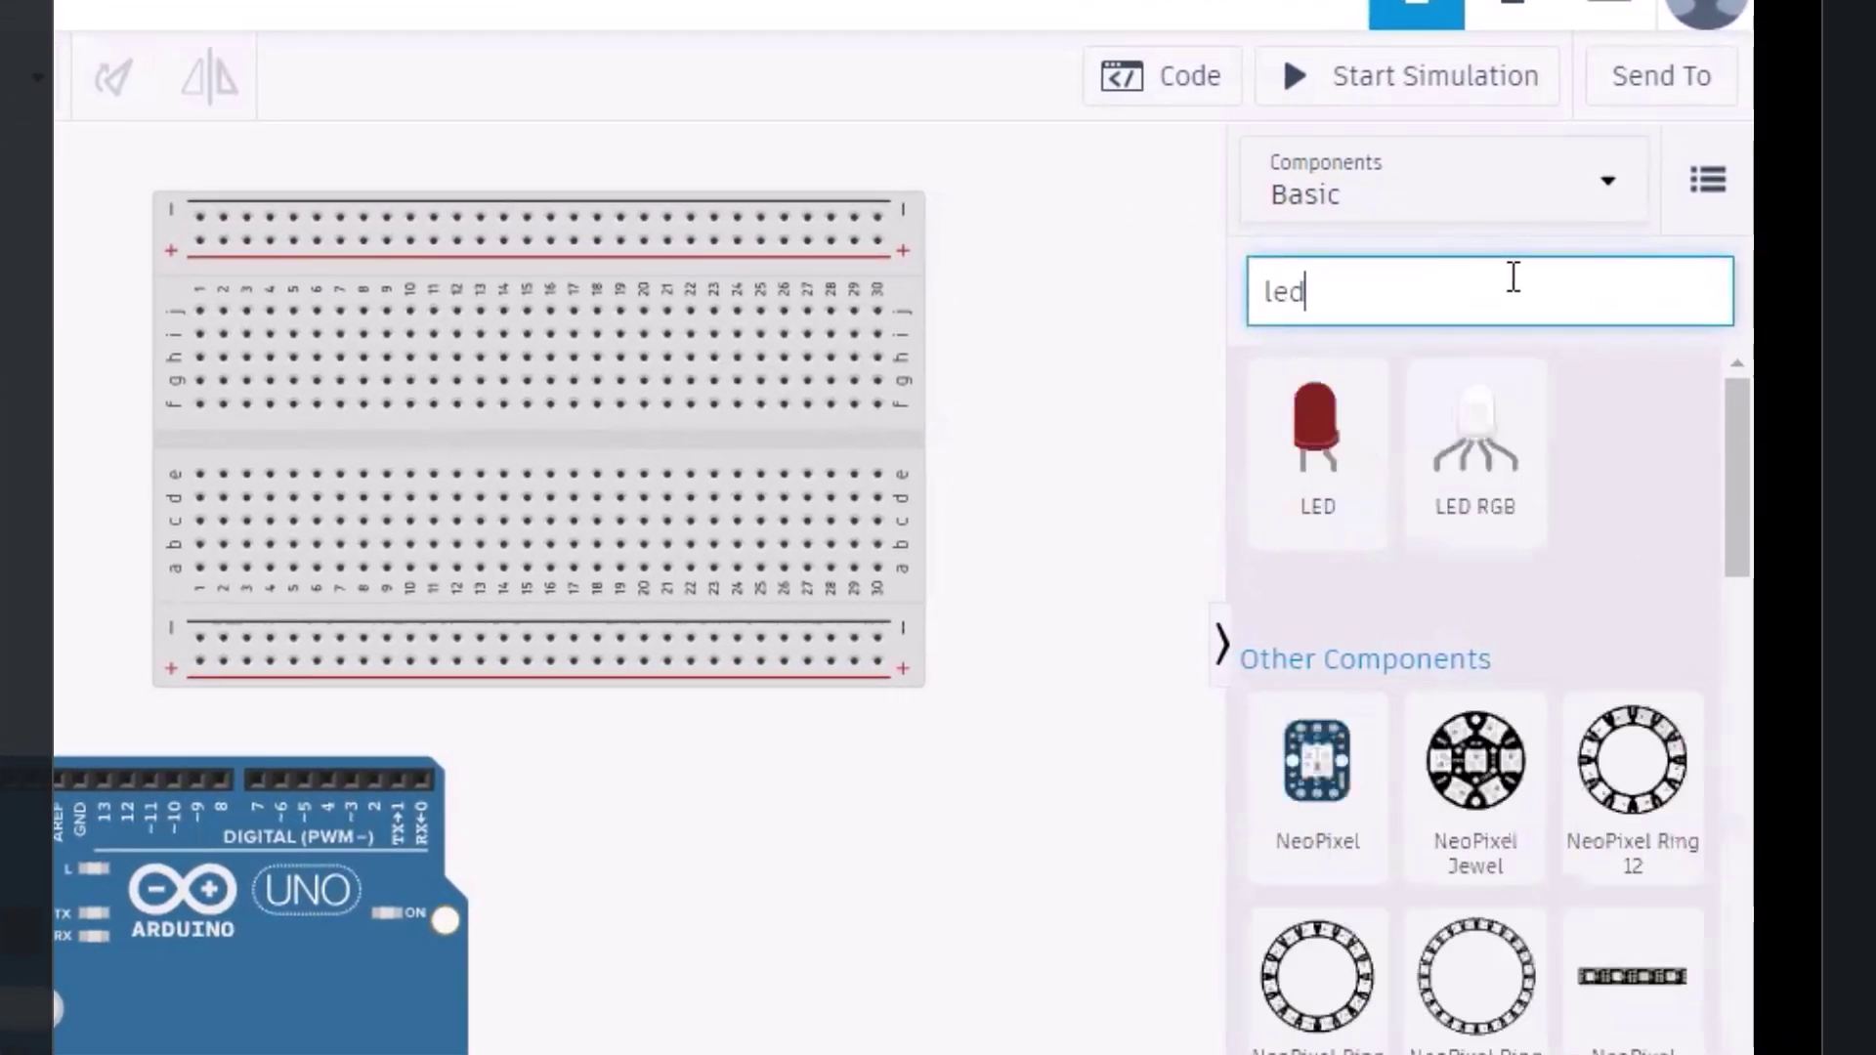
left_click(1346, 377)
left_click_drag(1321, 444, 280, 336)
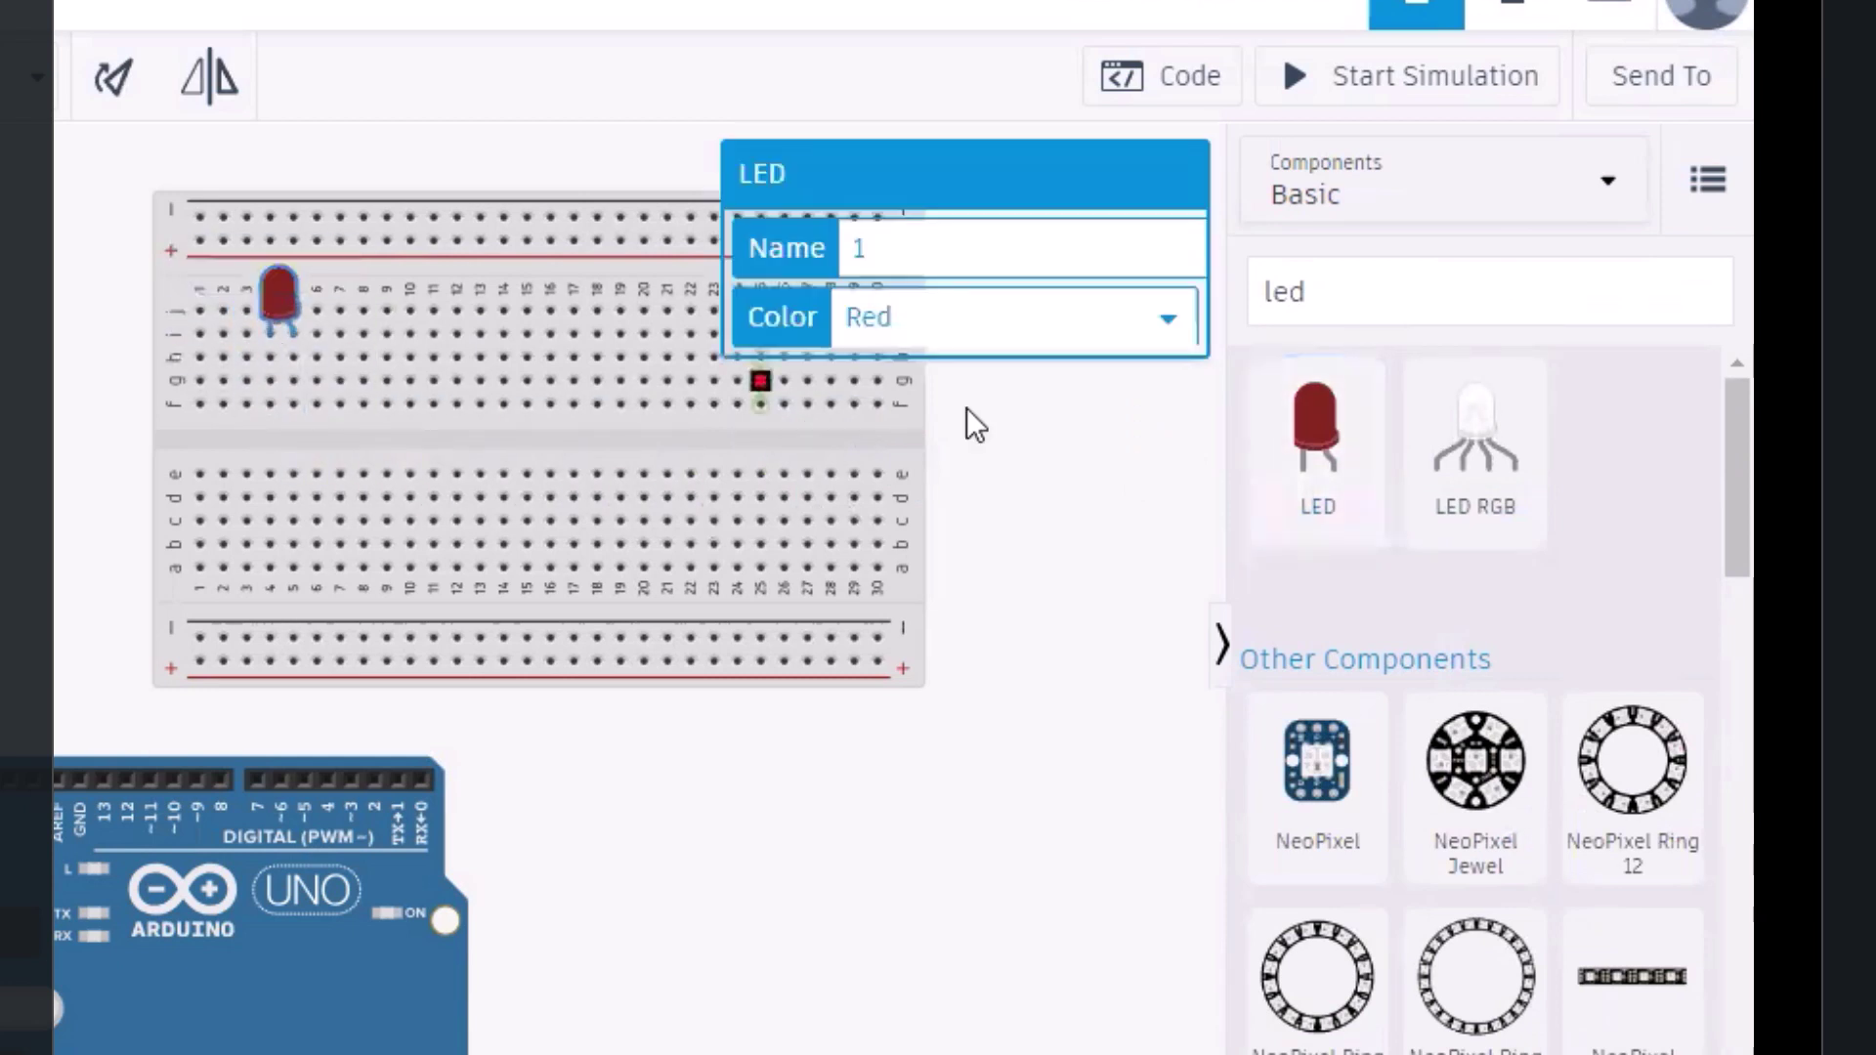
left_click_drag(1346, 458, 514, 337)
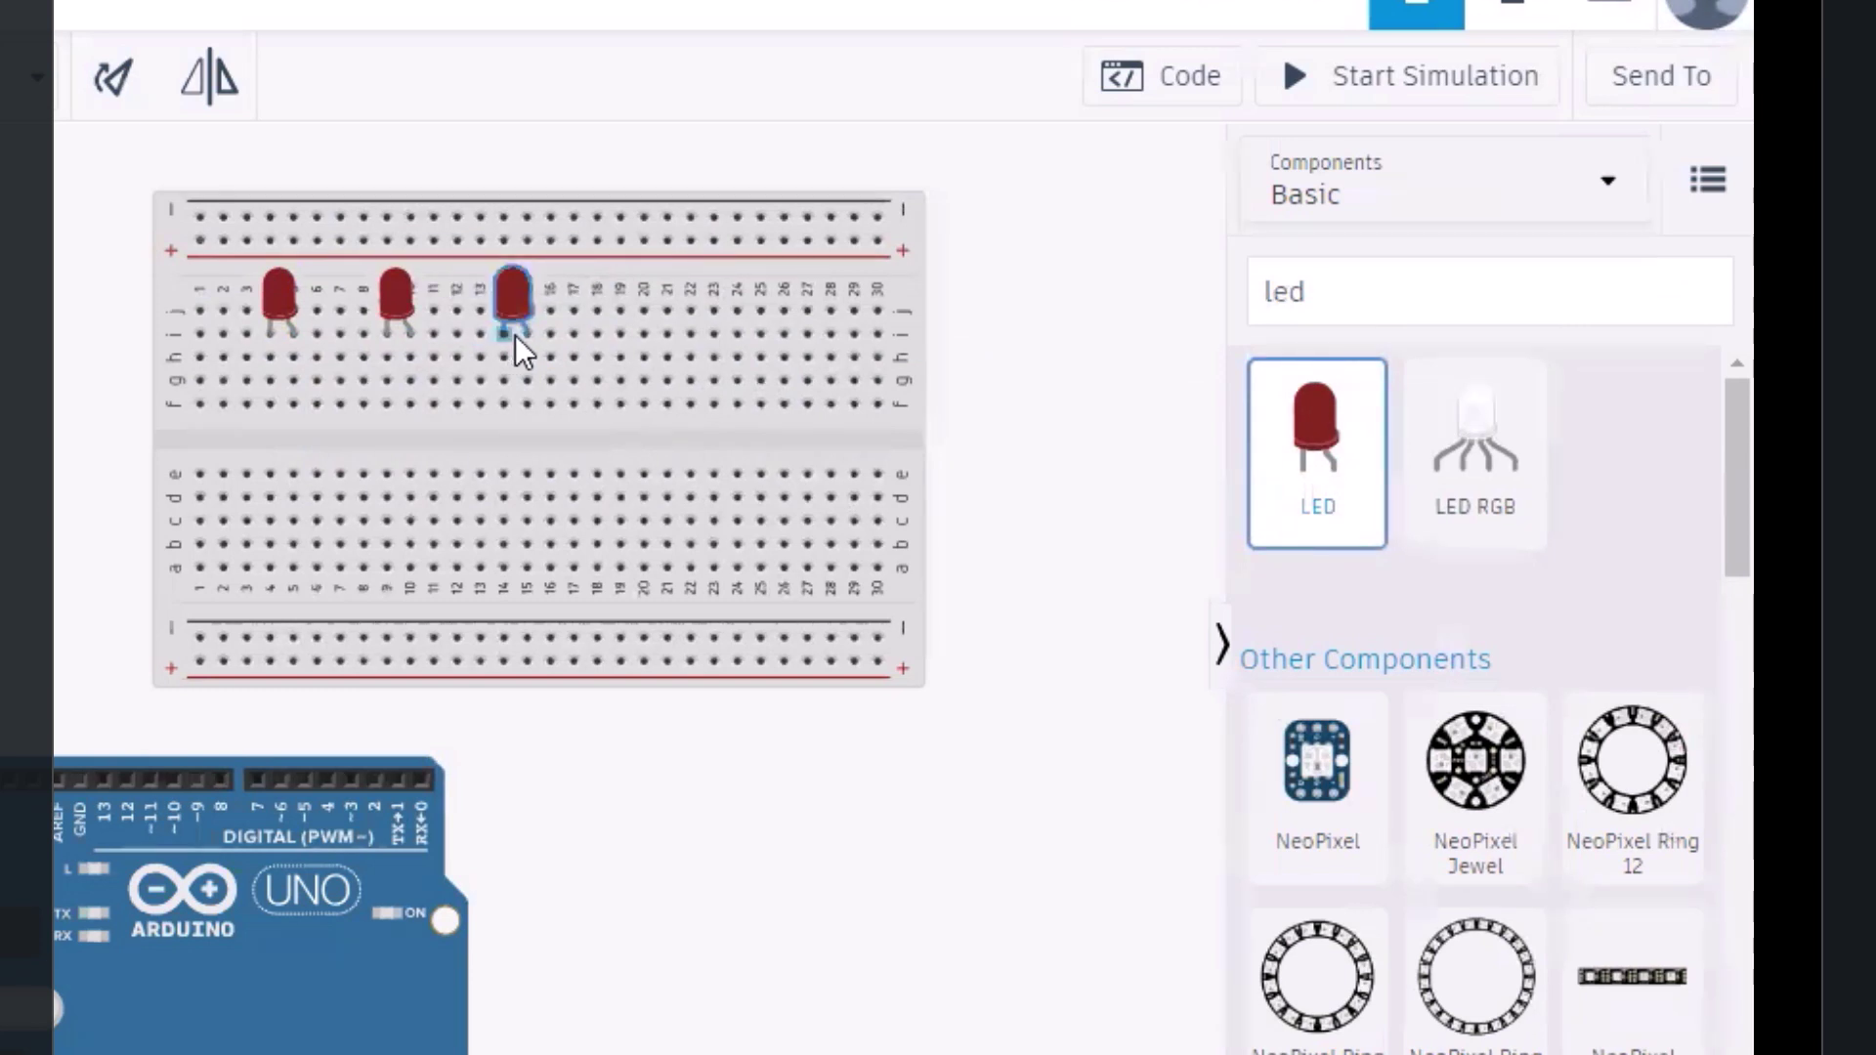
Set the second LED's colour to green and the third LED's to yellow
left_click(286, 291)
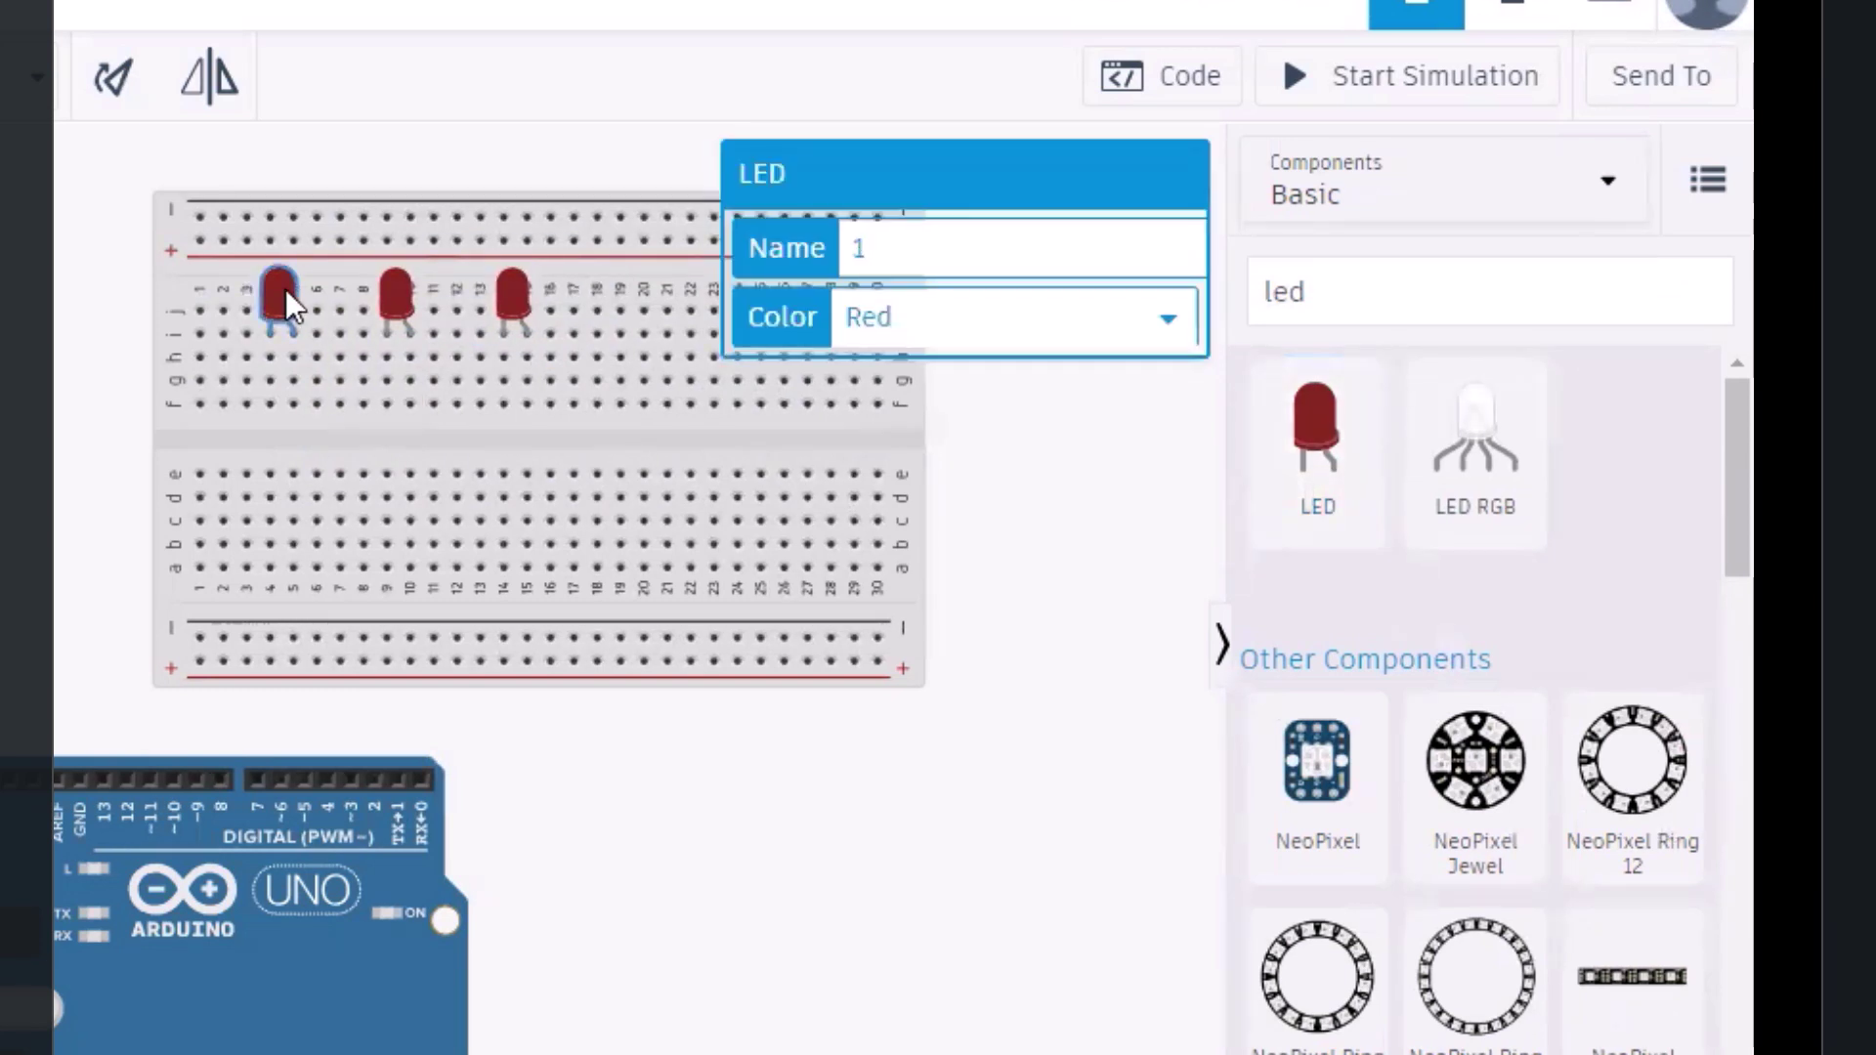
left_click(396, 293)
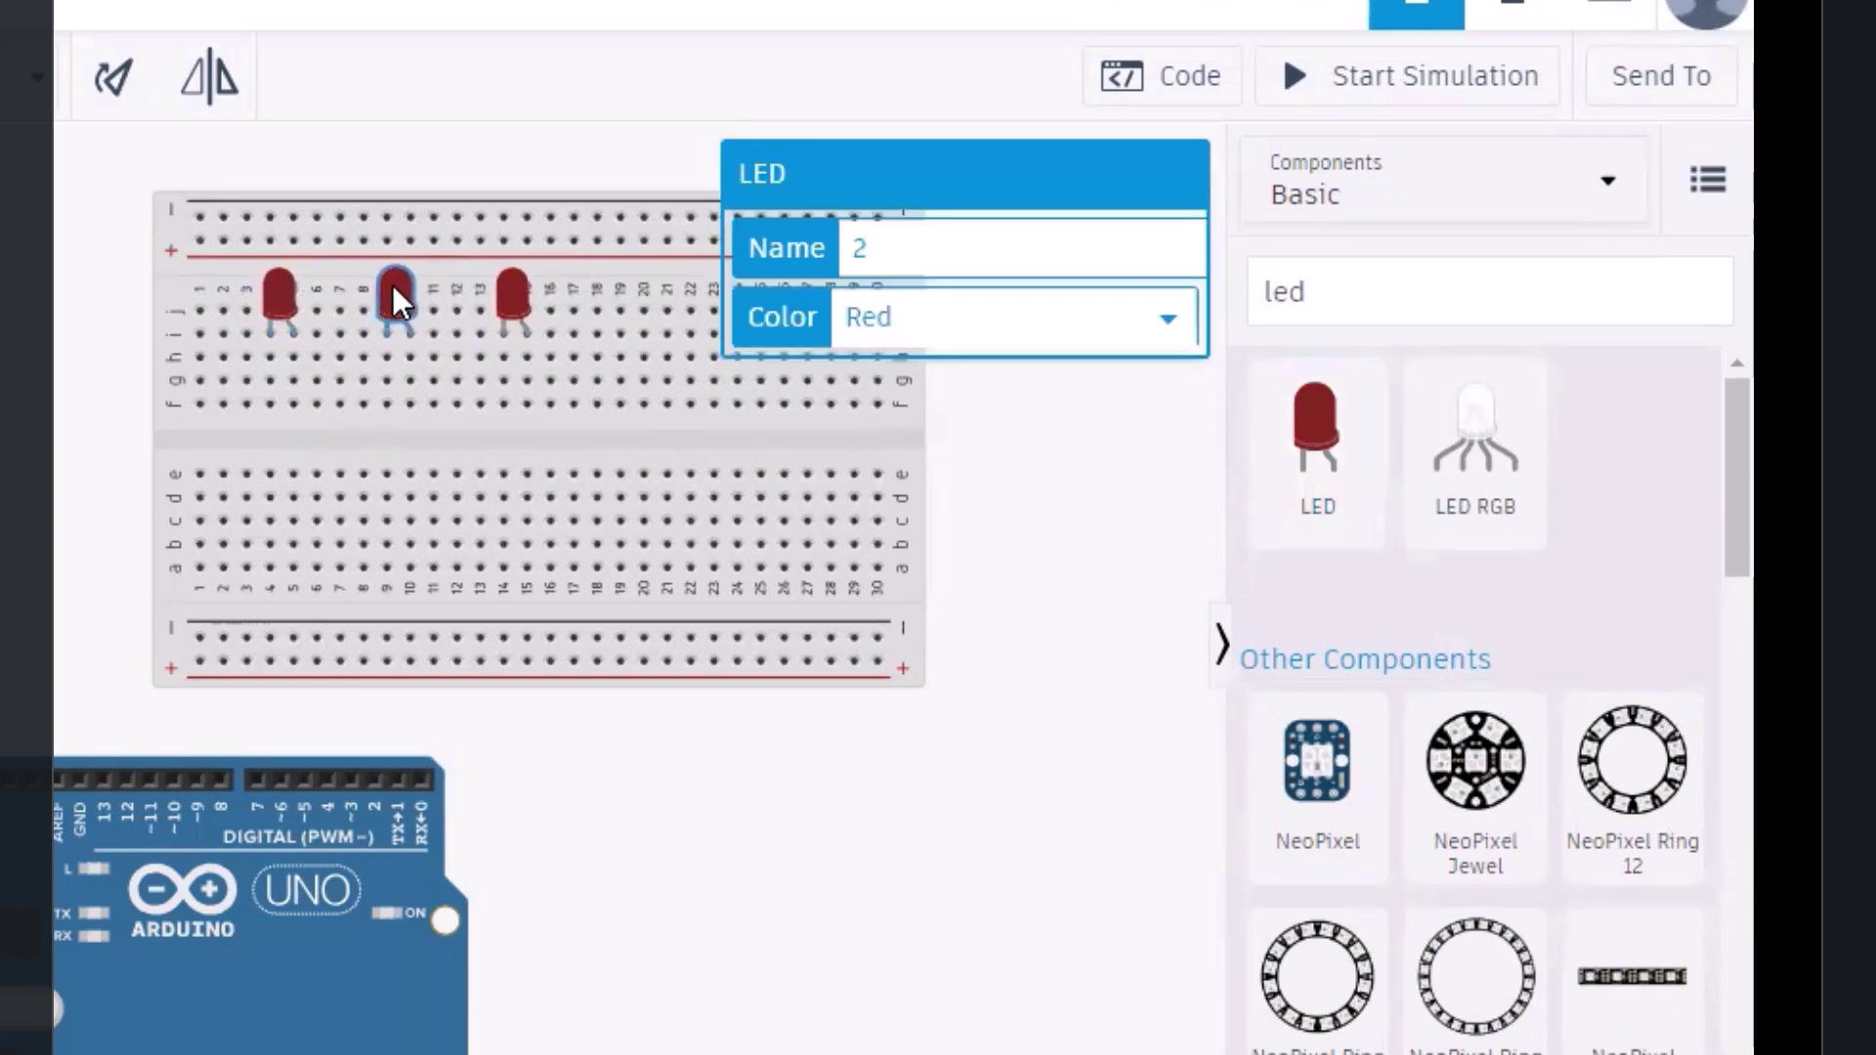
left_click(1022, 307)
left_click(998, 369)
left_click(515, 293)
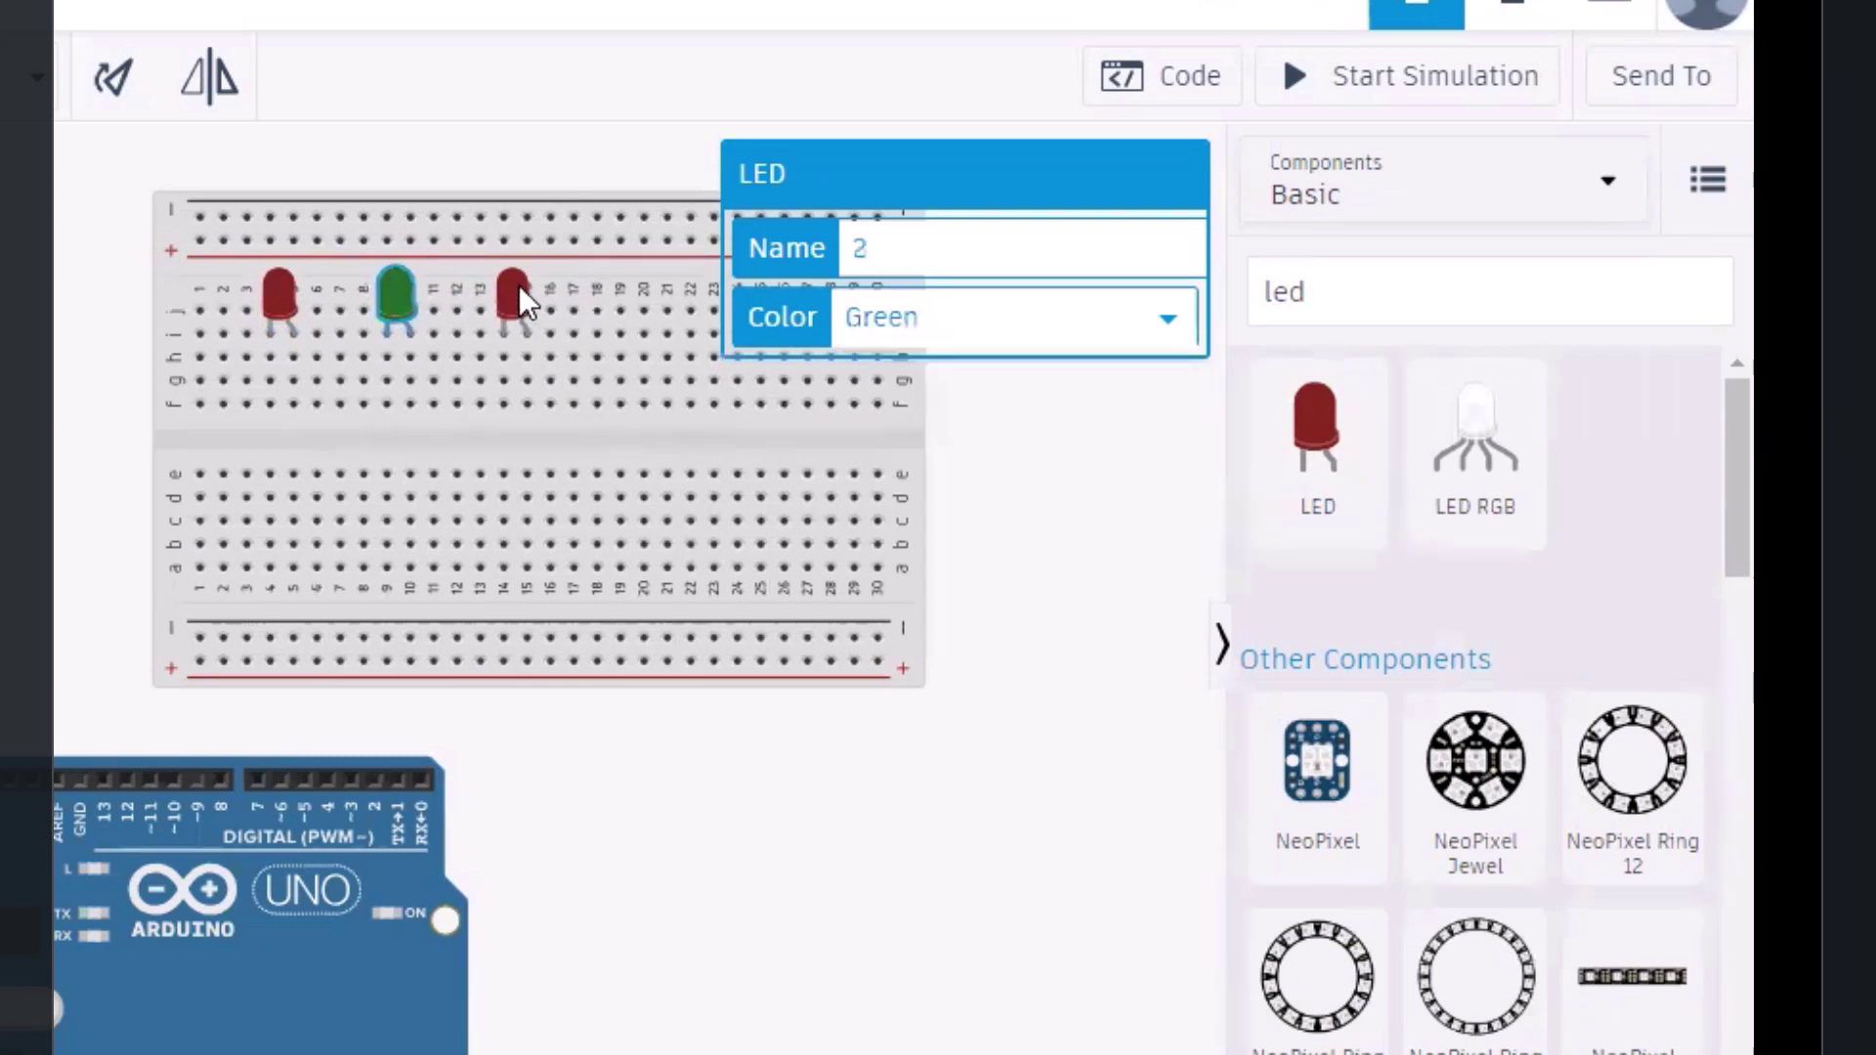
left_click(964, 313)
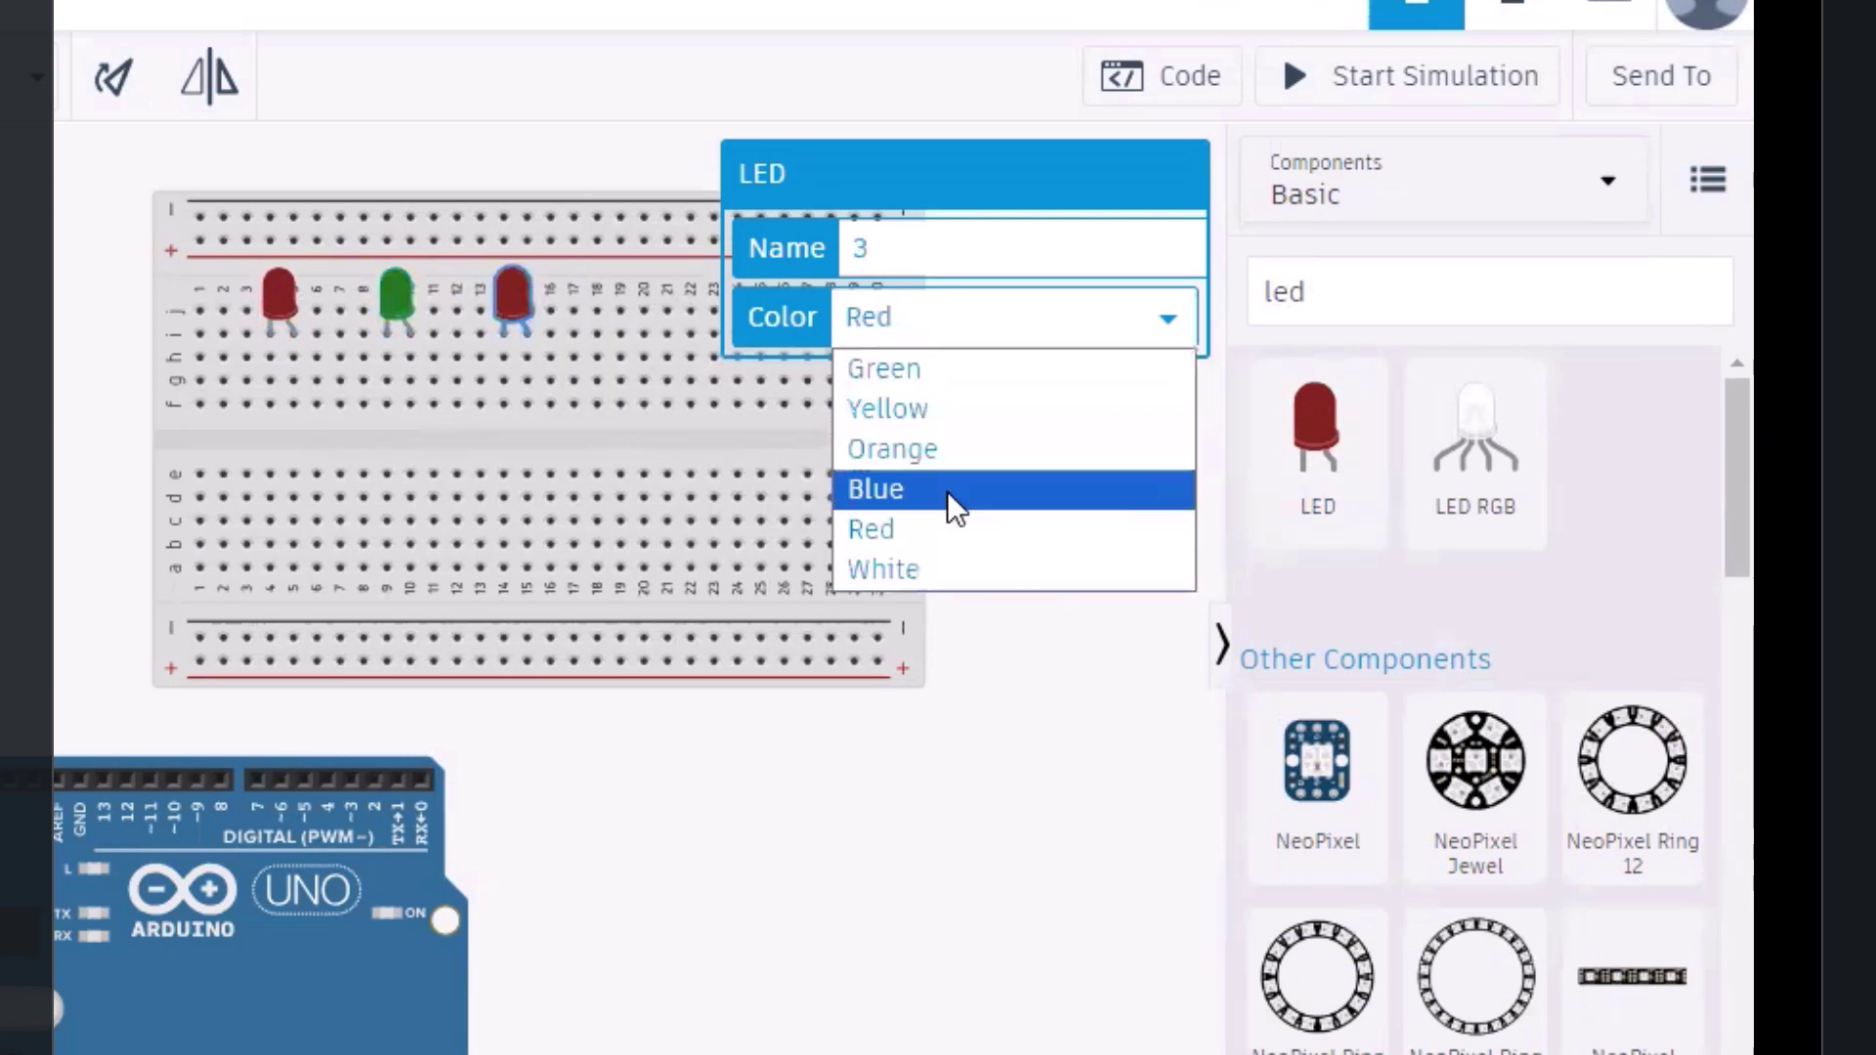
left_click(967, 447)
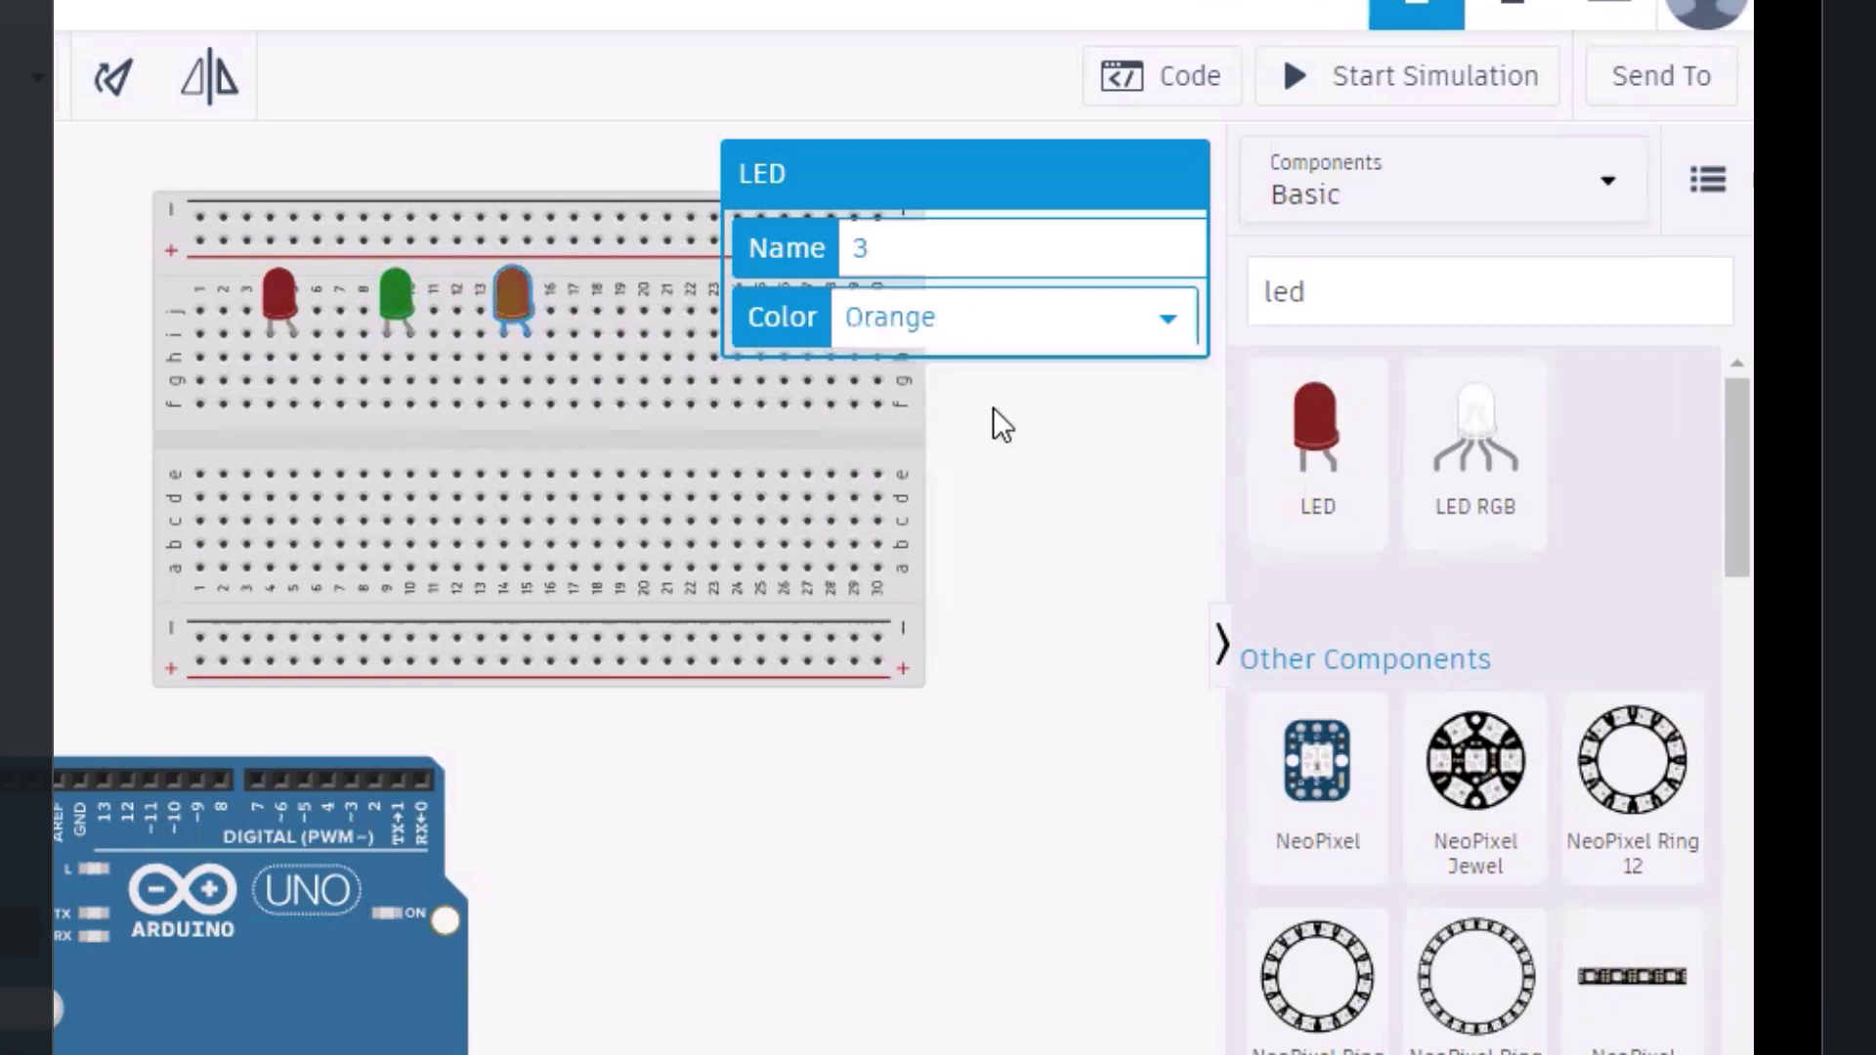
left_click(975, 325)
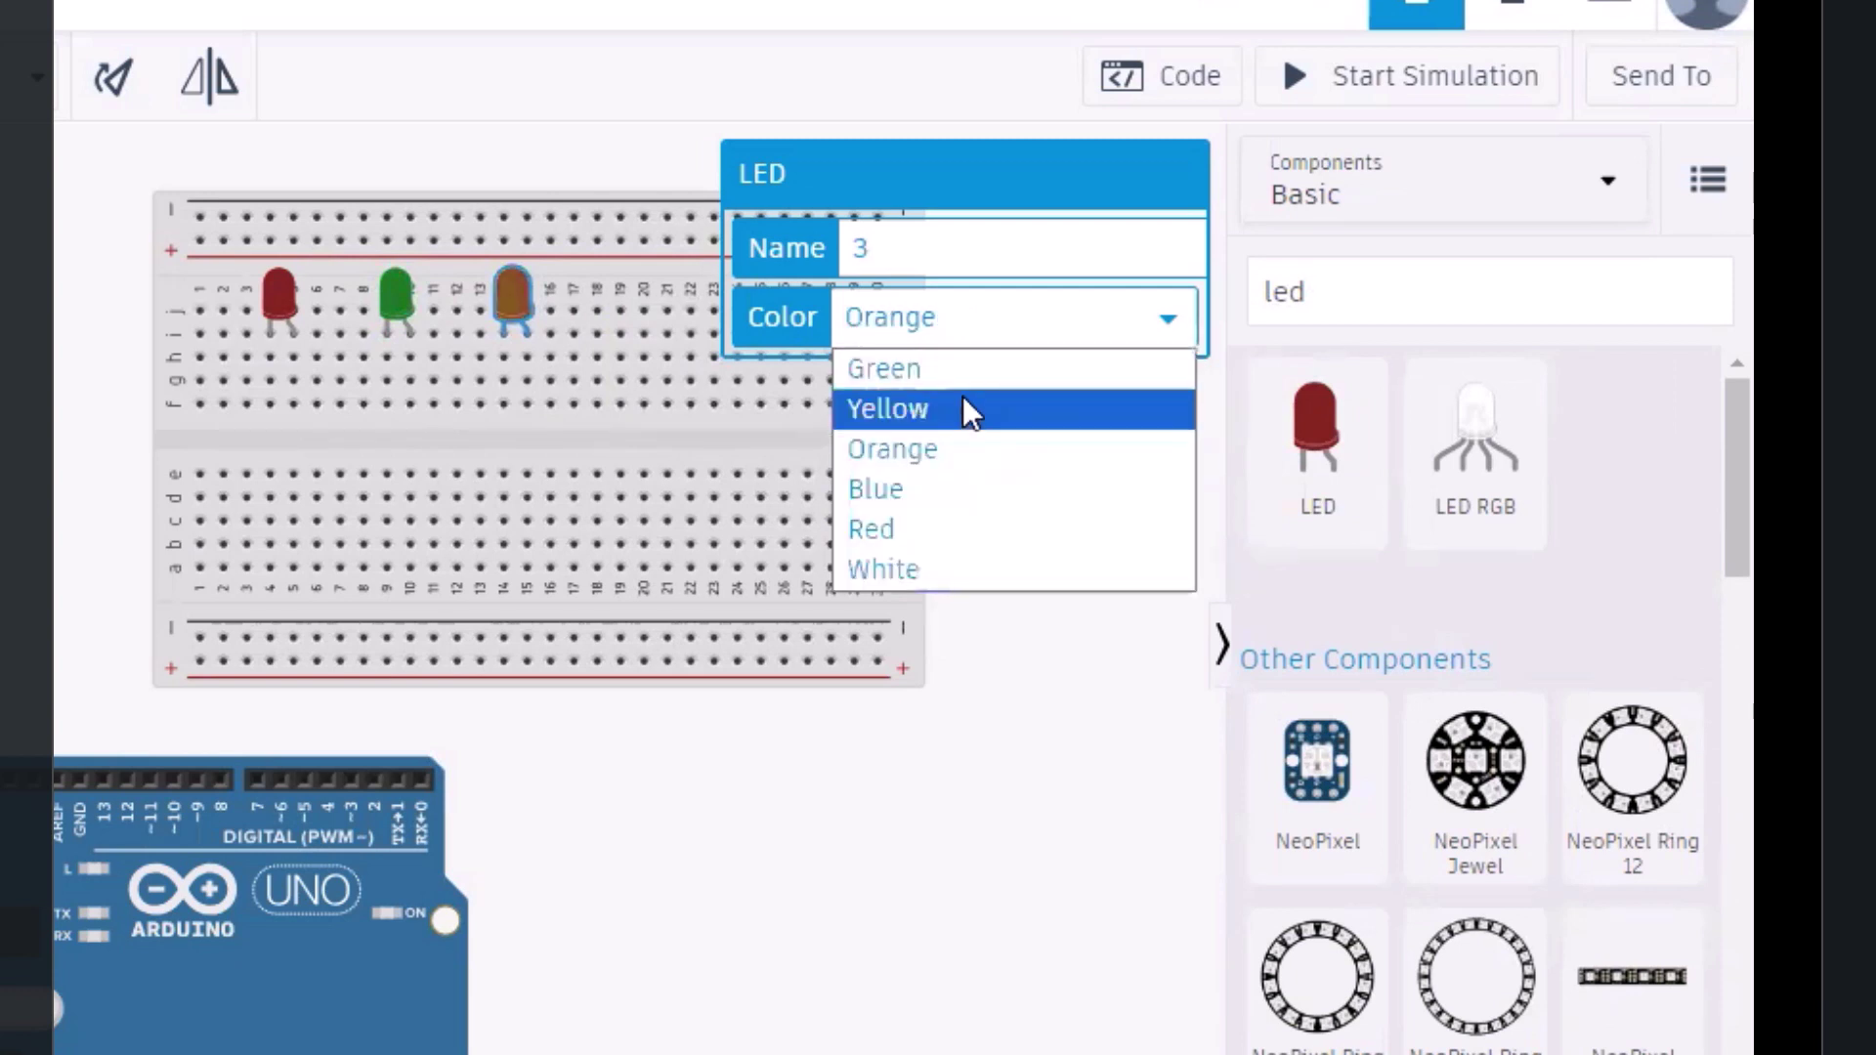
left_click(964, 401)
left_click(1024, 687)
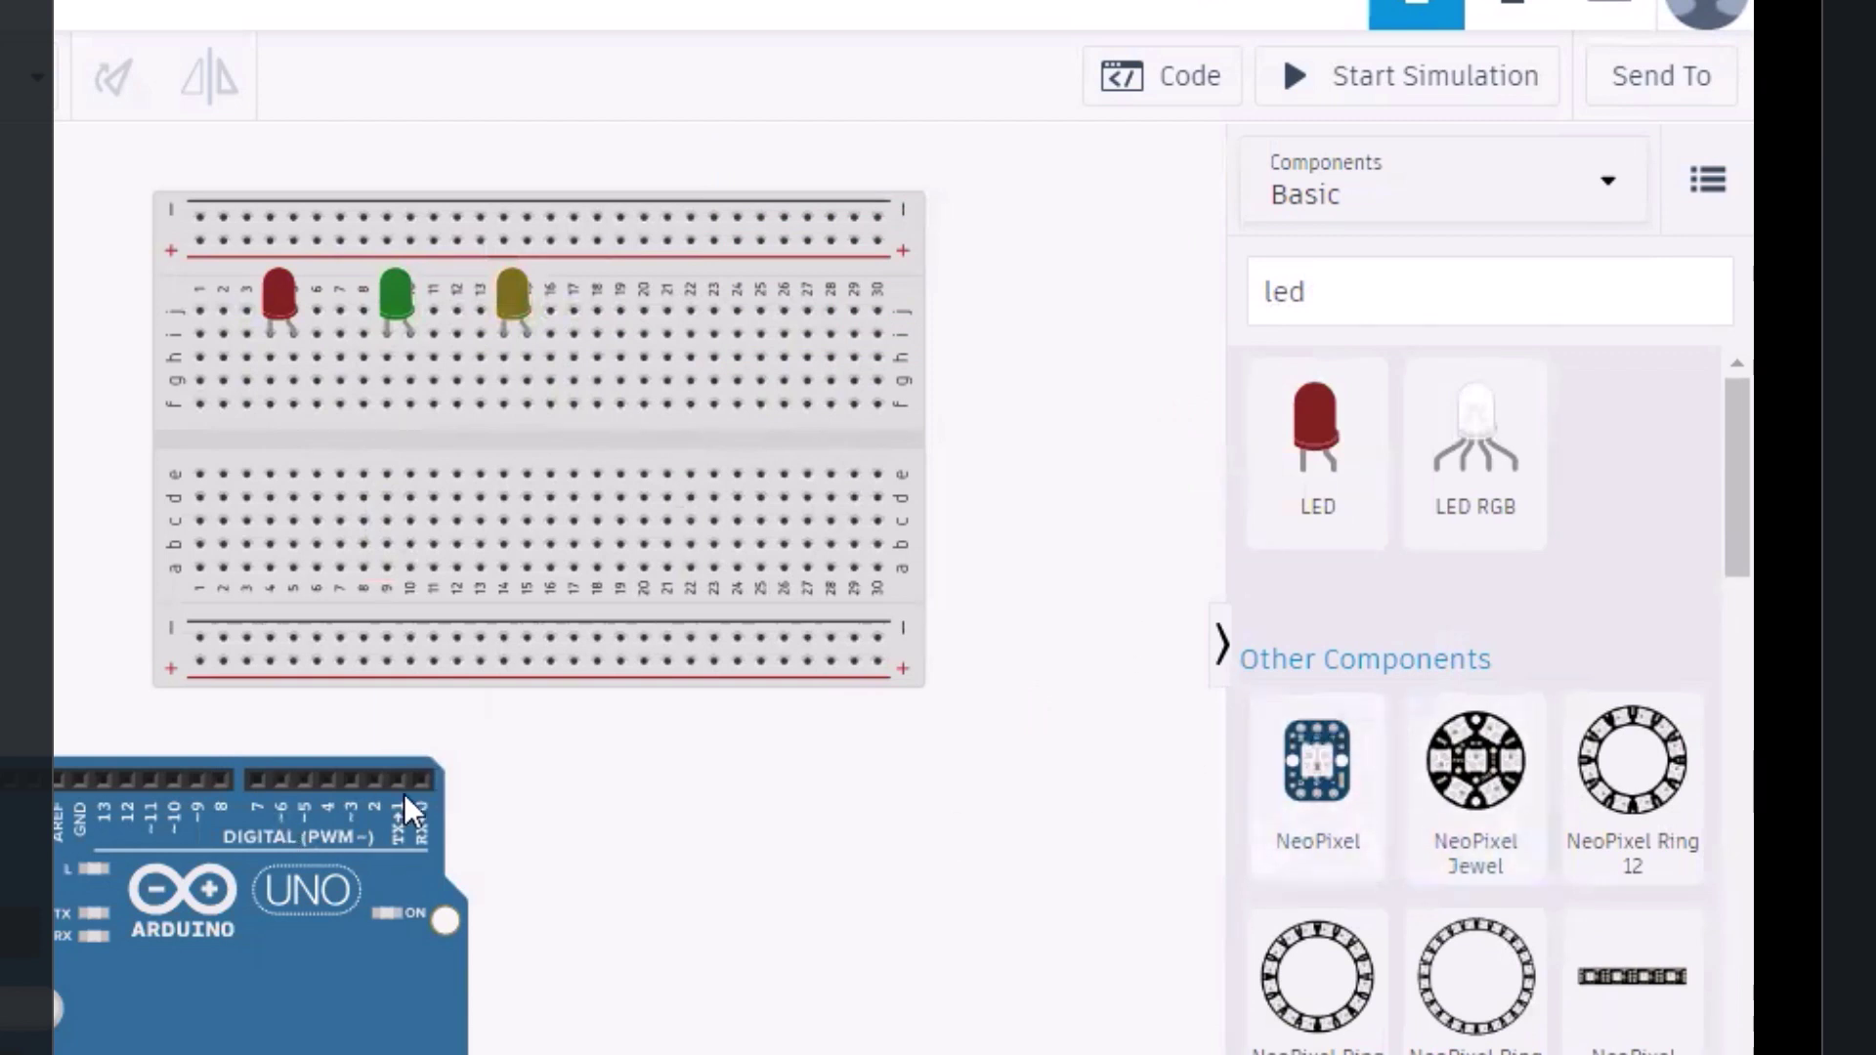
Wire the Arduino's GND pin to the breadboard's negative rail
left_click(77, 777)
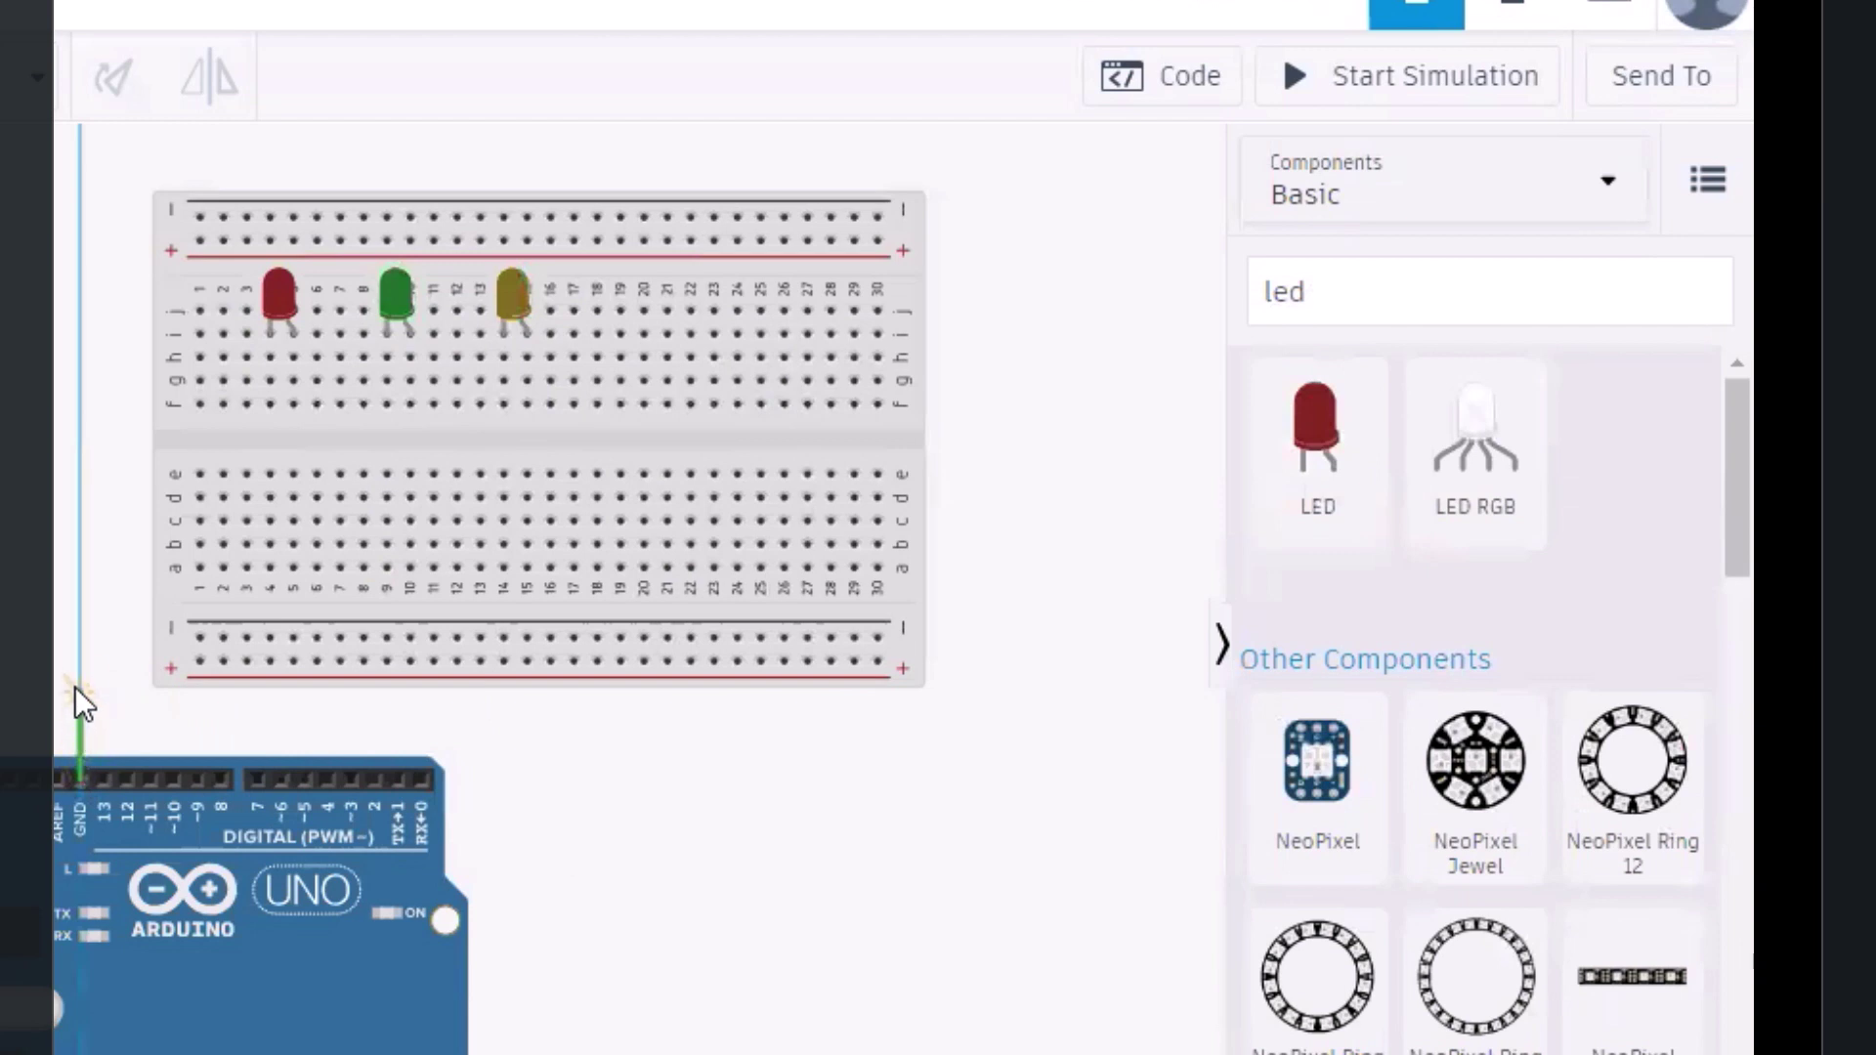
left_click(82, 633)
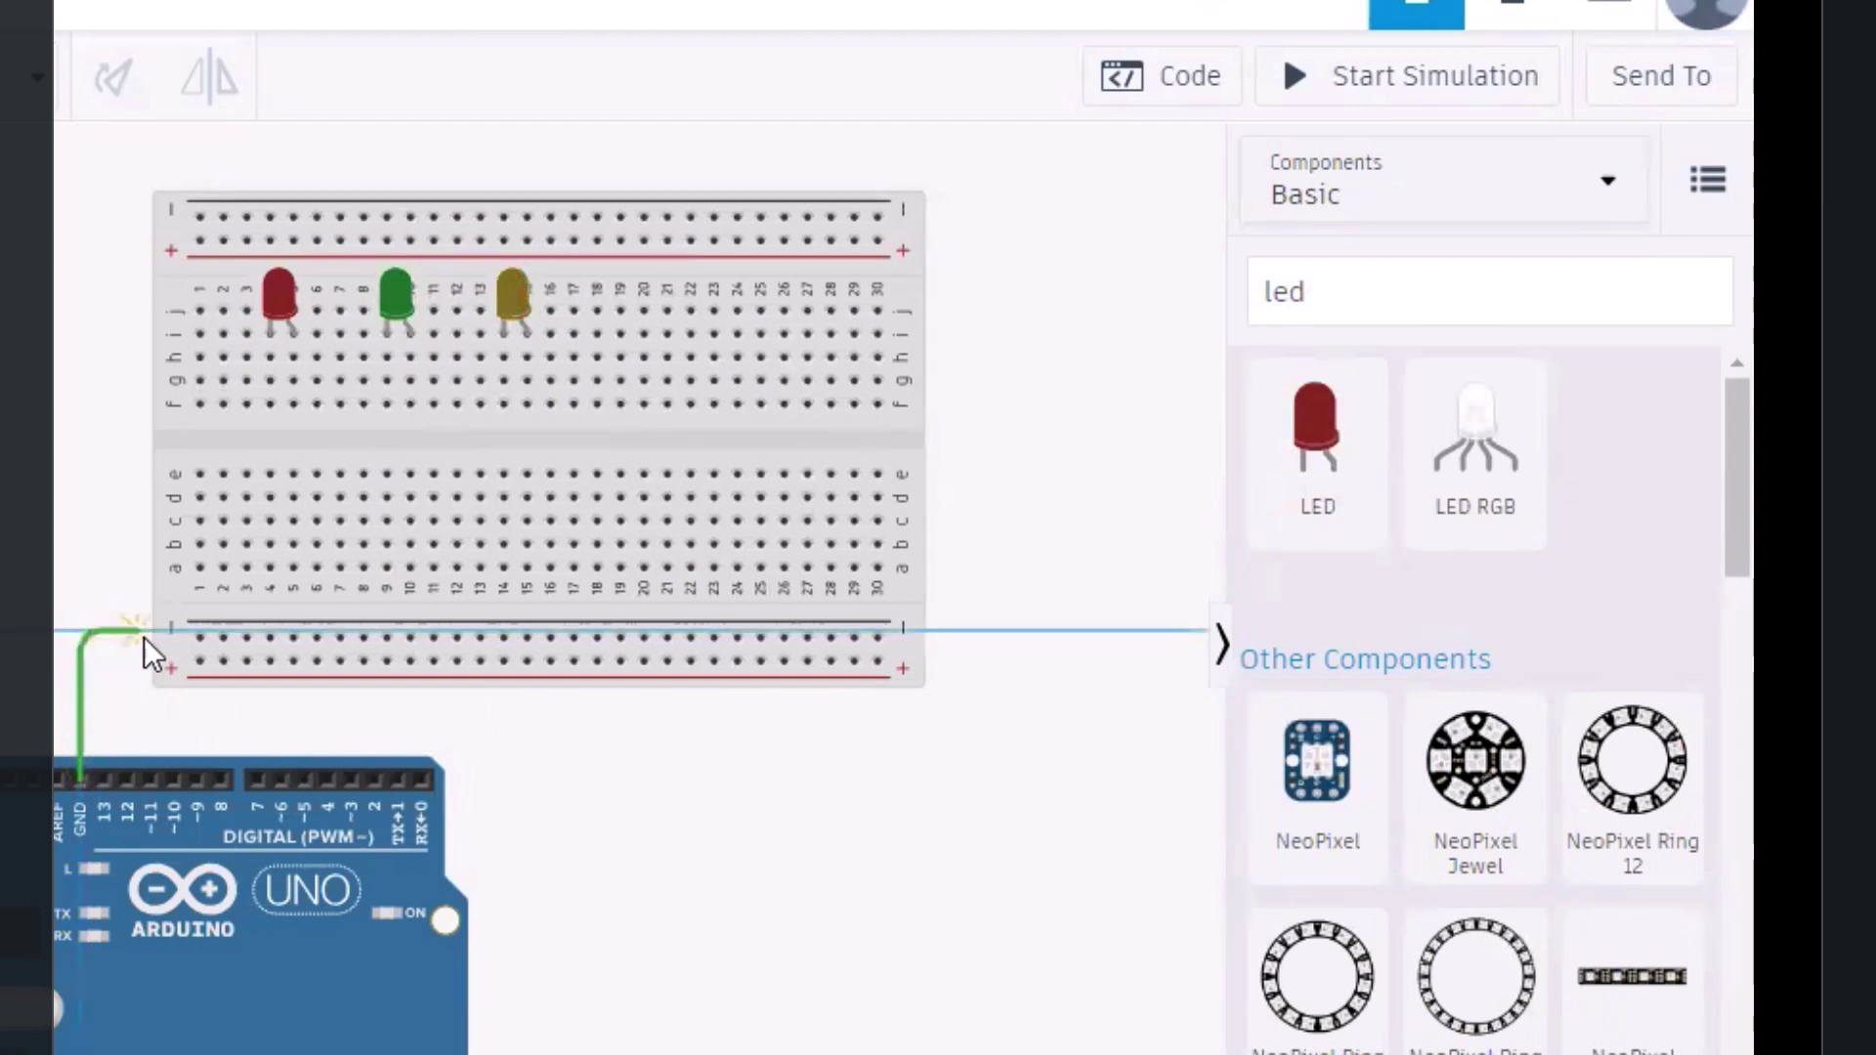
left_click(202, 641)
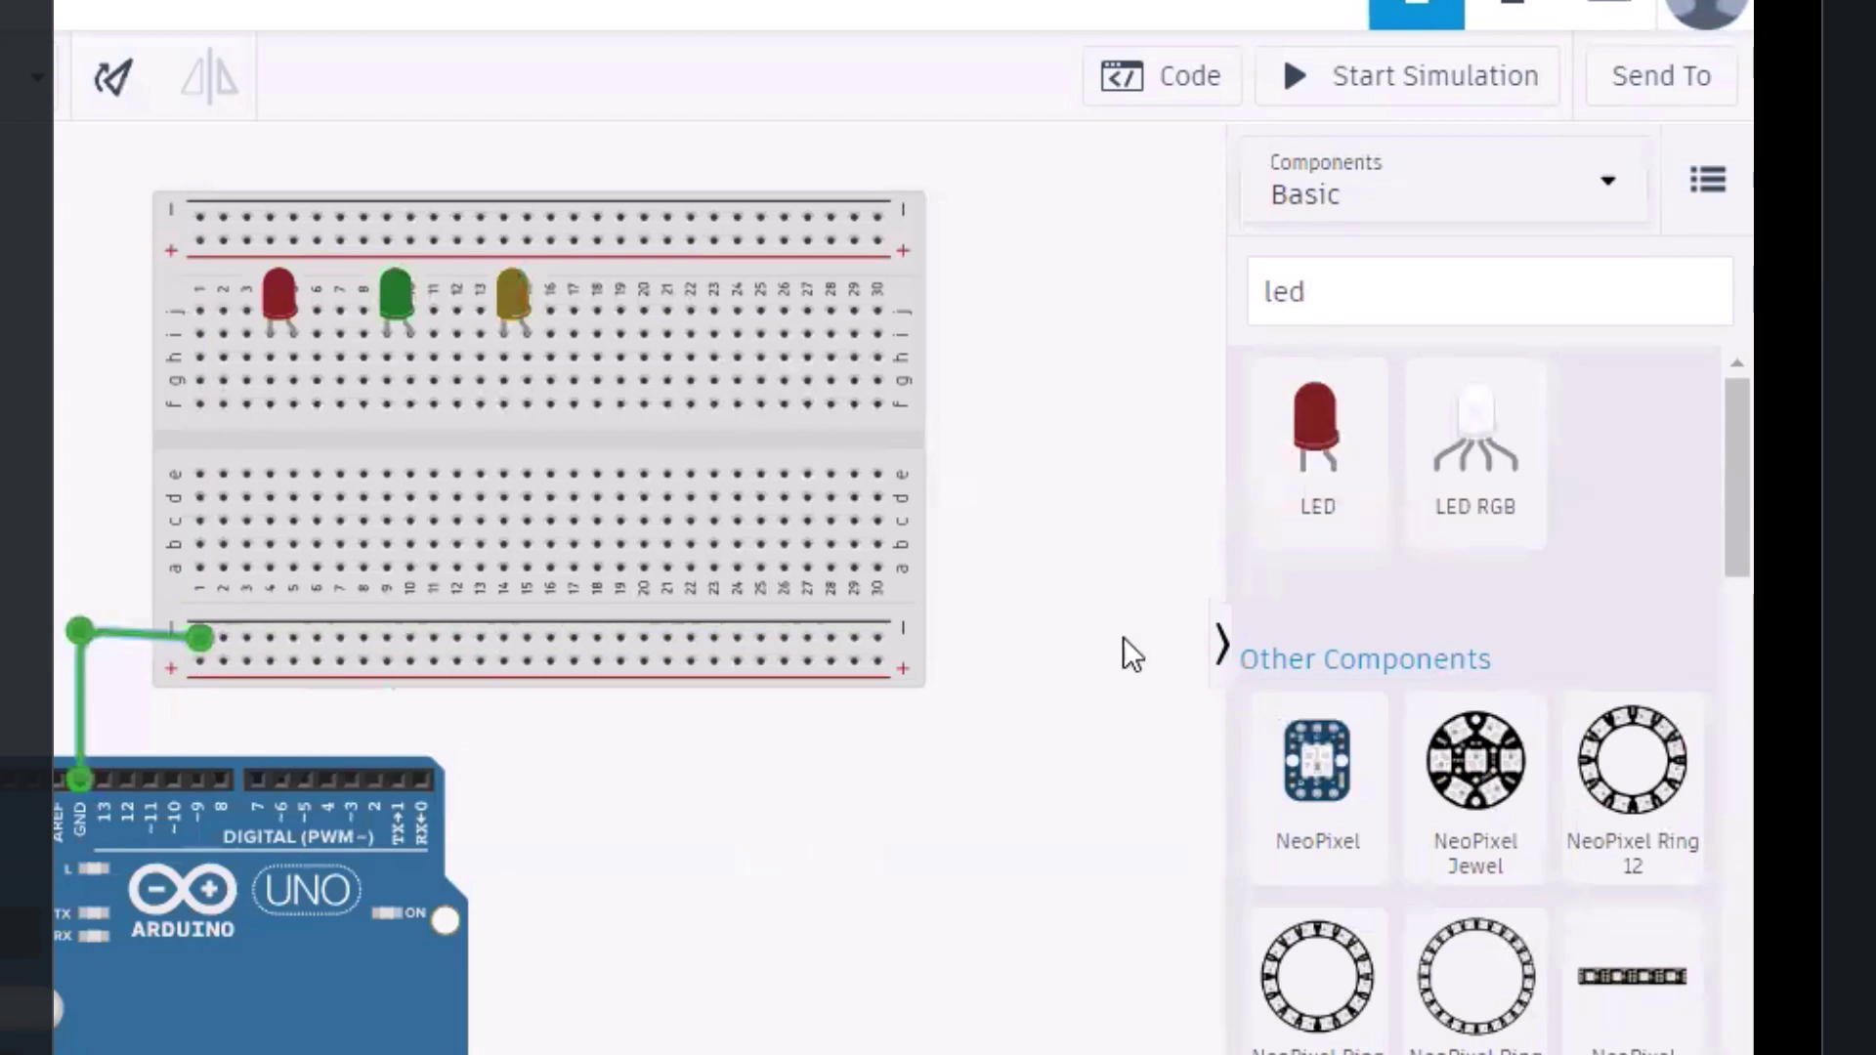
Route a wire from the Arduino's 5V pin below the board up to the positive rail
scroll(1737, 479, "down", 1)
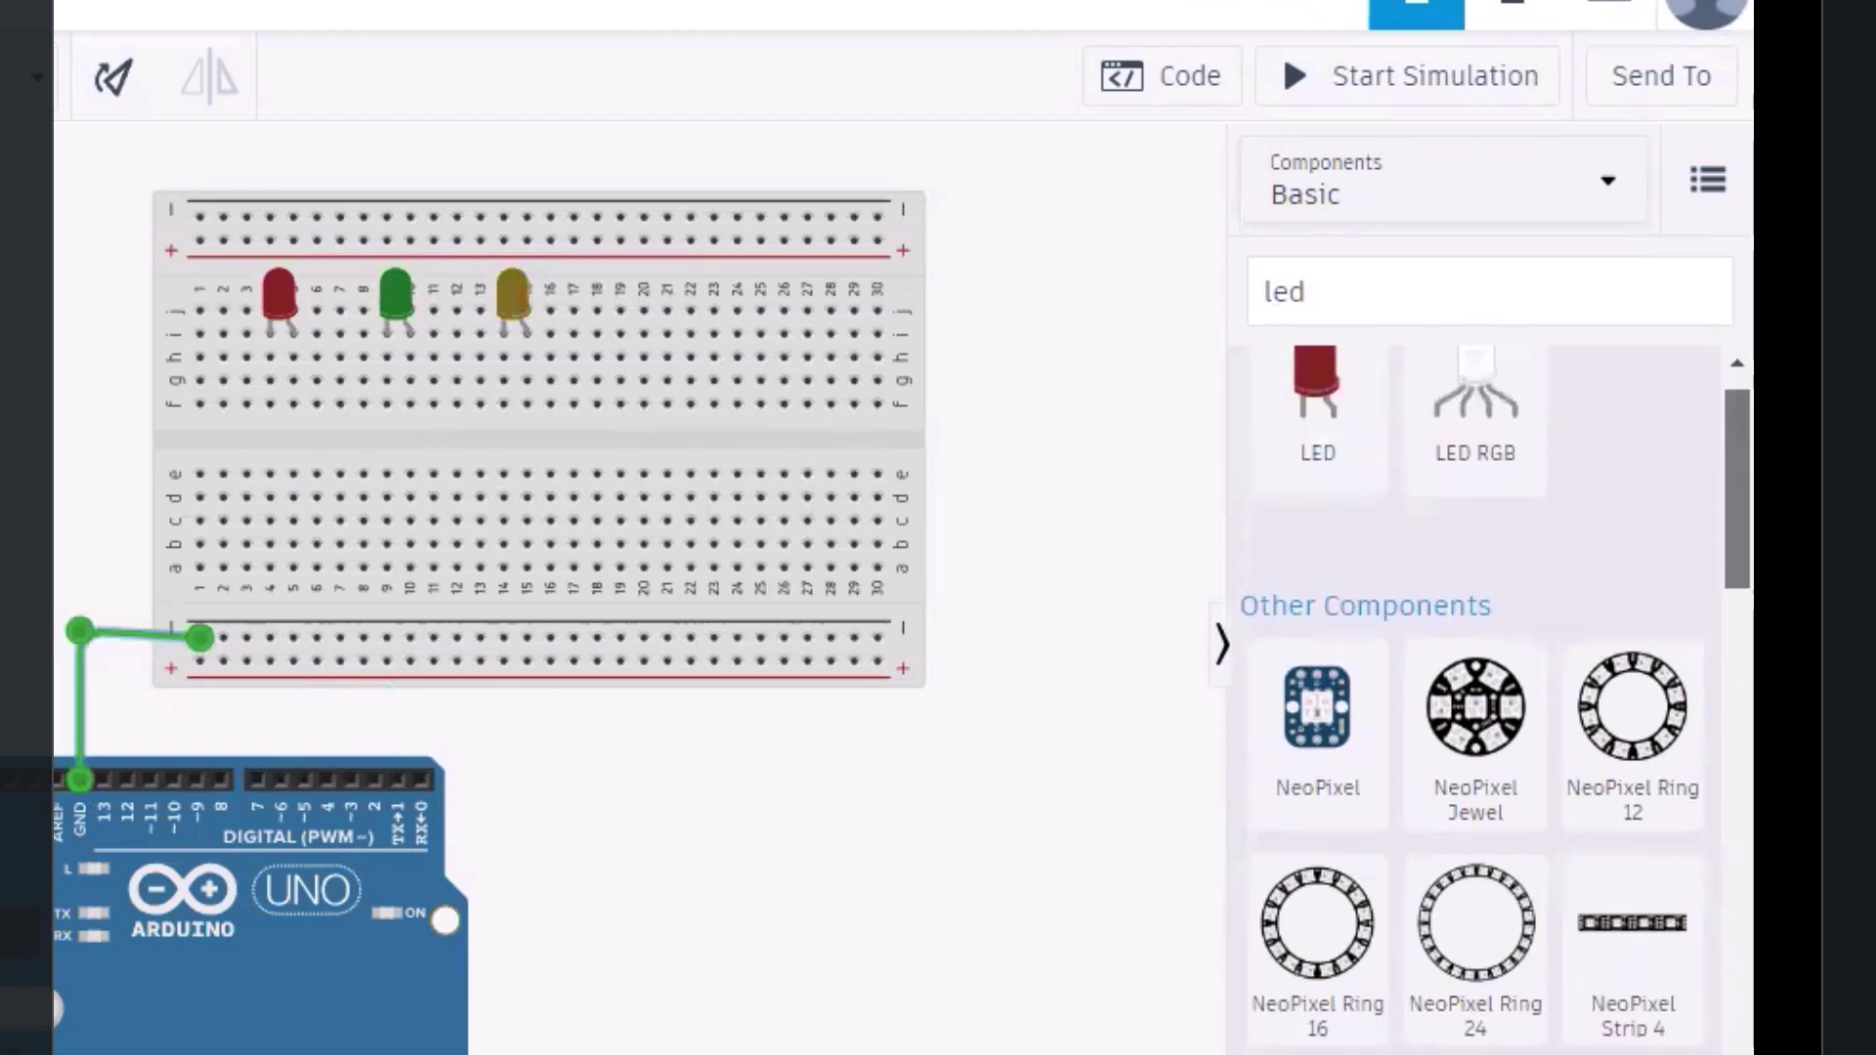
scroll(1250, 555, "up", 1)
scroll(992, 588, "down", 2)
scroll(935, 653, "down", 1)
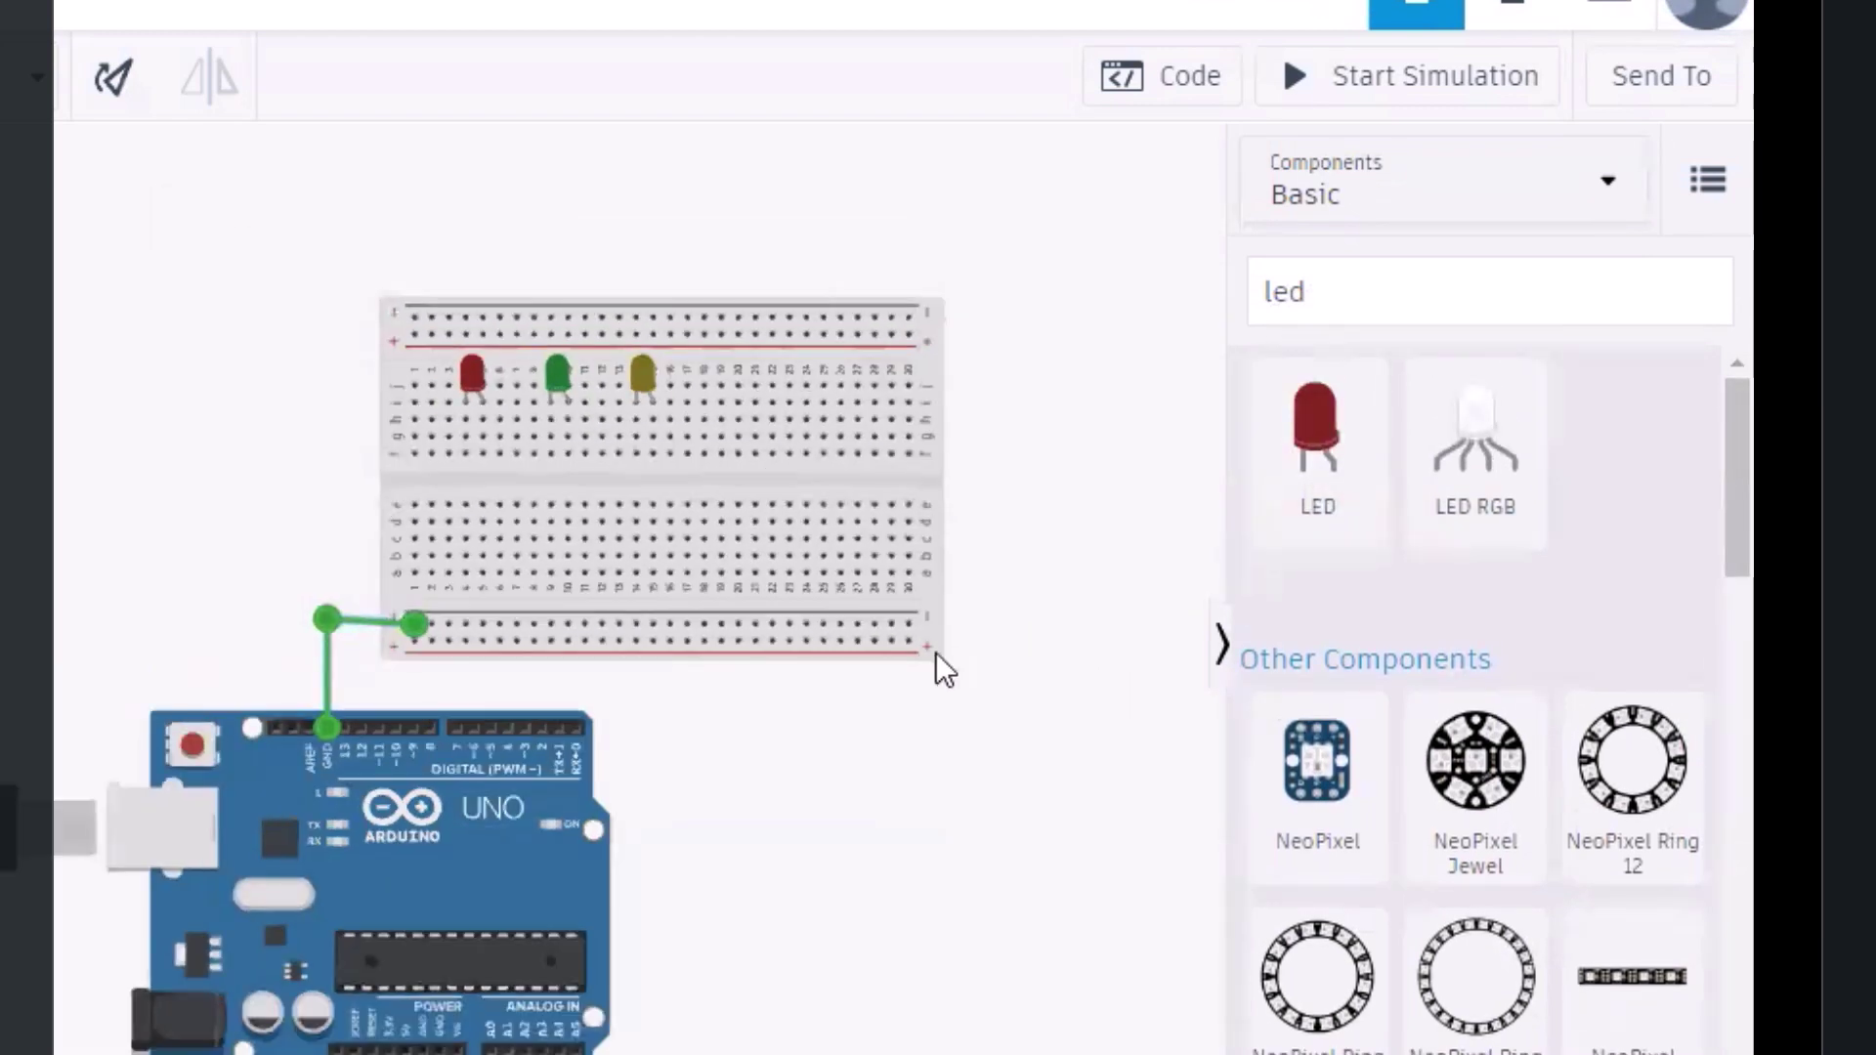
left_click_drag(783, 788, 670, 573)
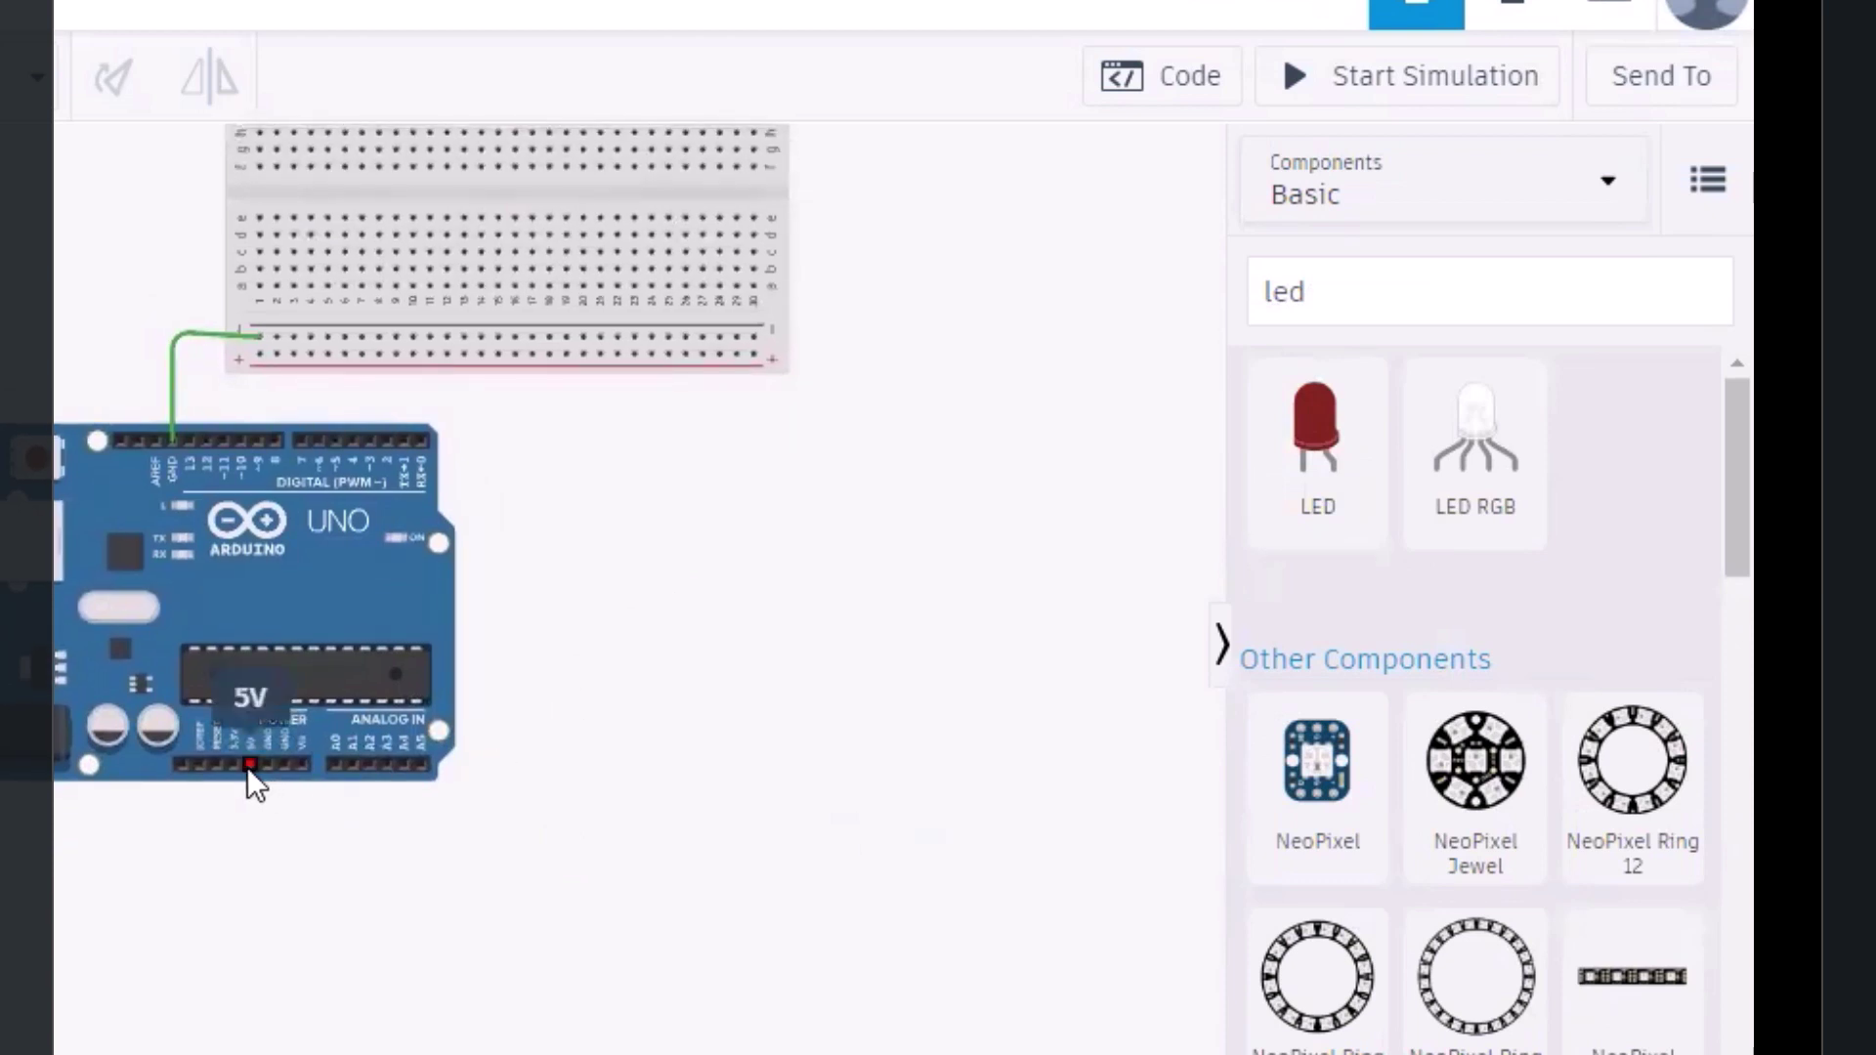
left_click(248, 766)
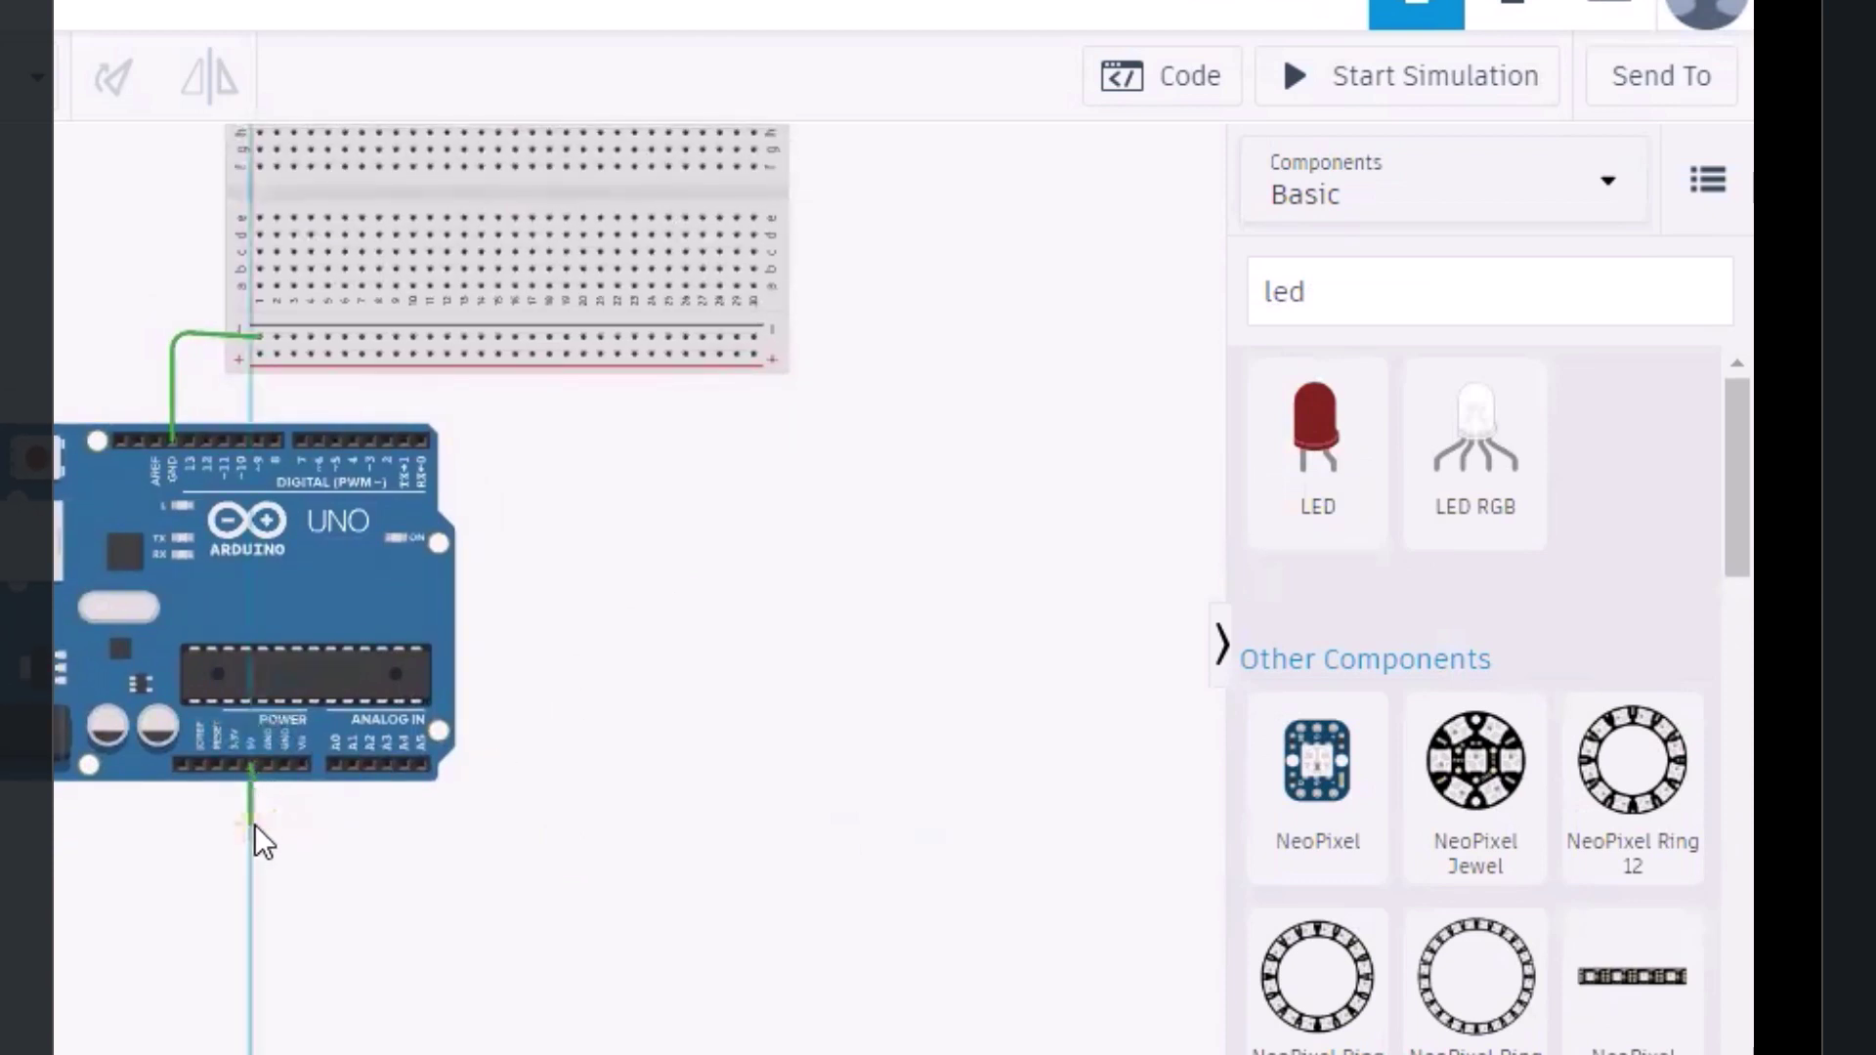
left_click(250, 824)
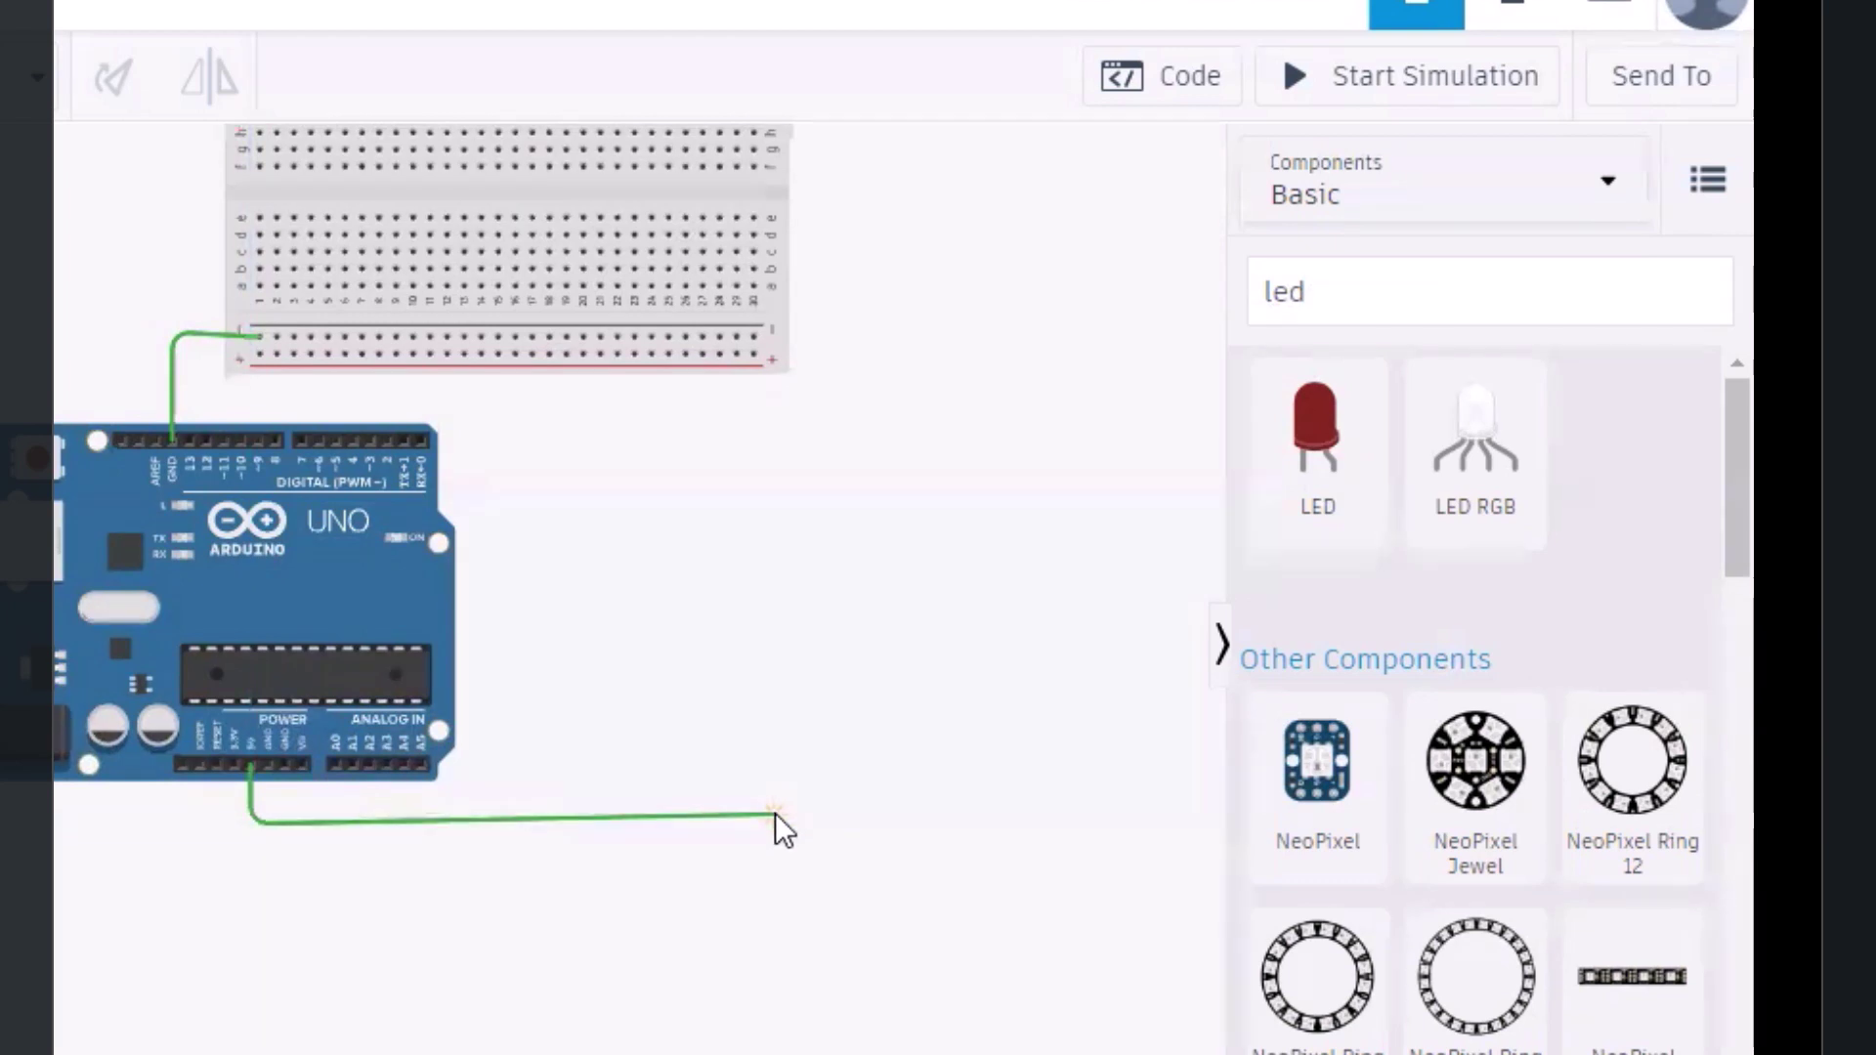
left_click(771, 821)
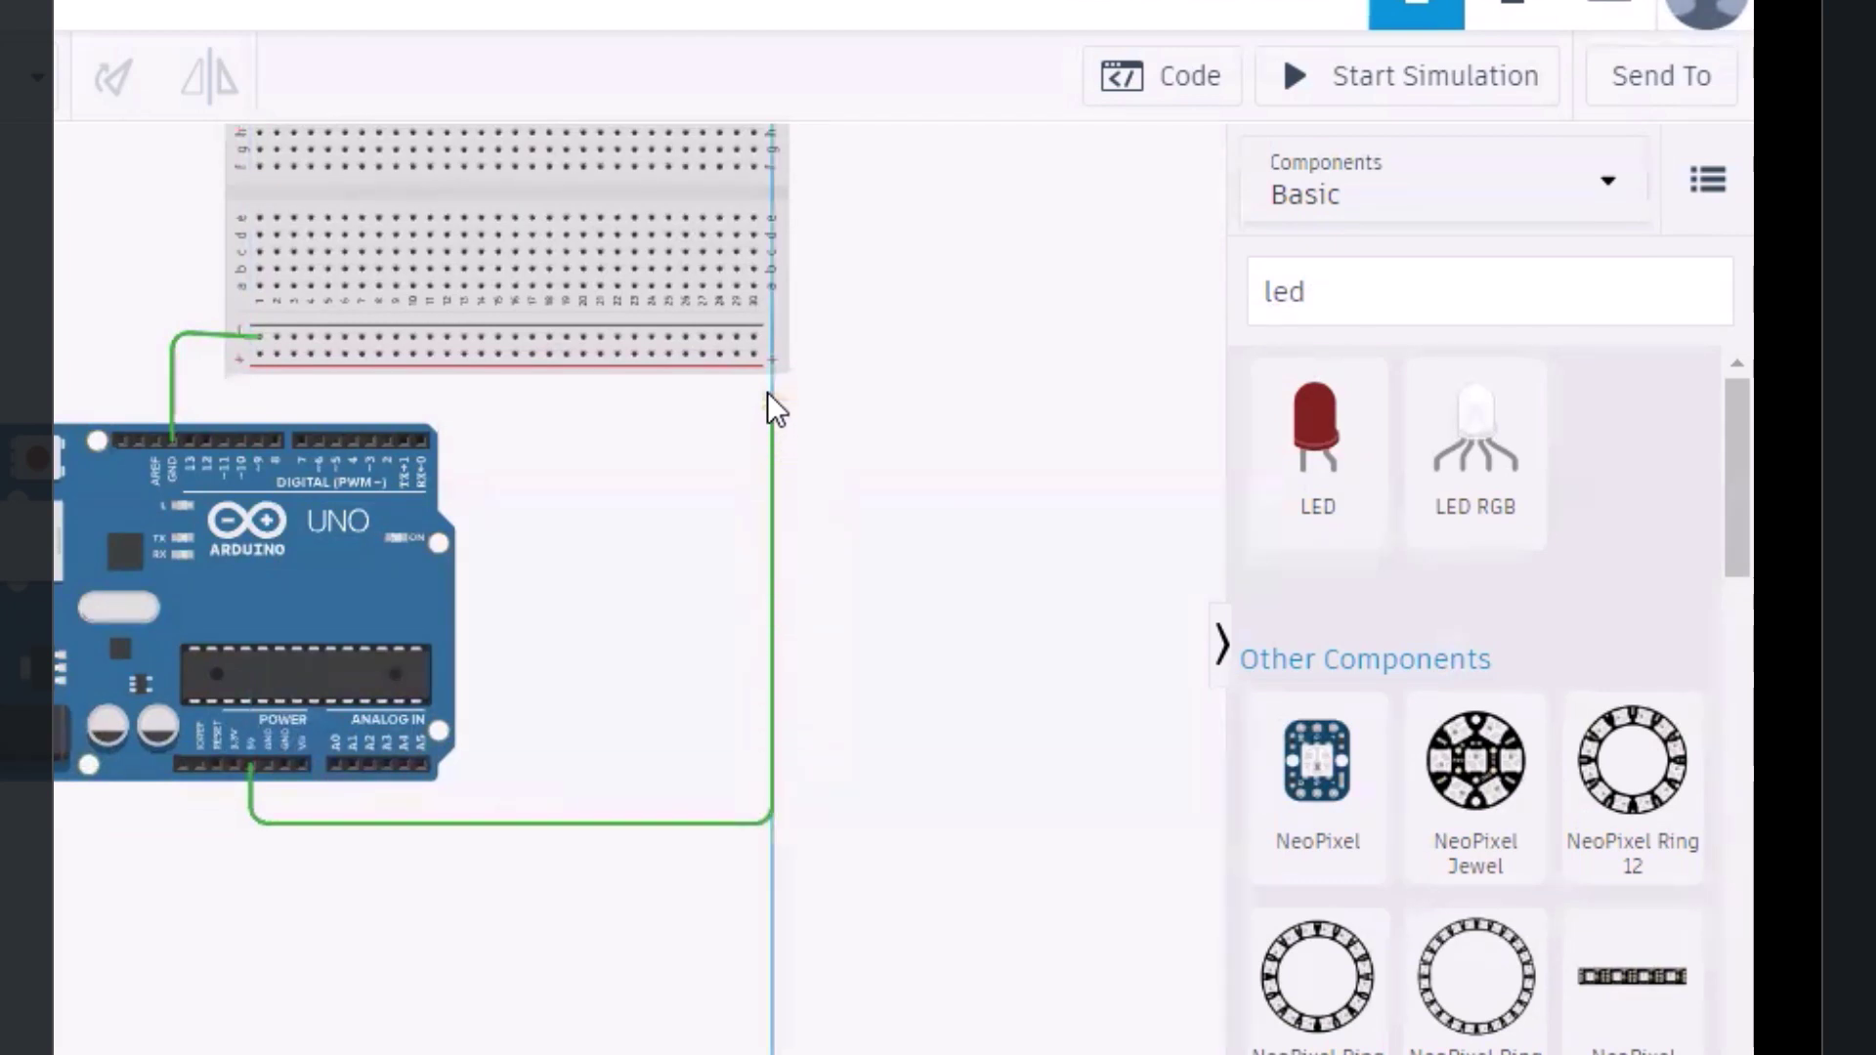
left_click(754, 353)
left_click(754, 354)
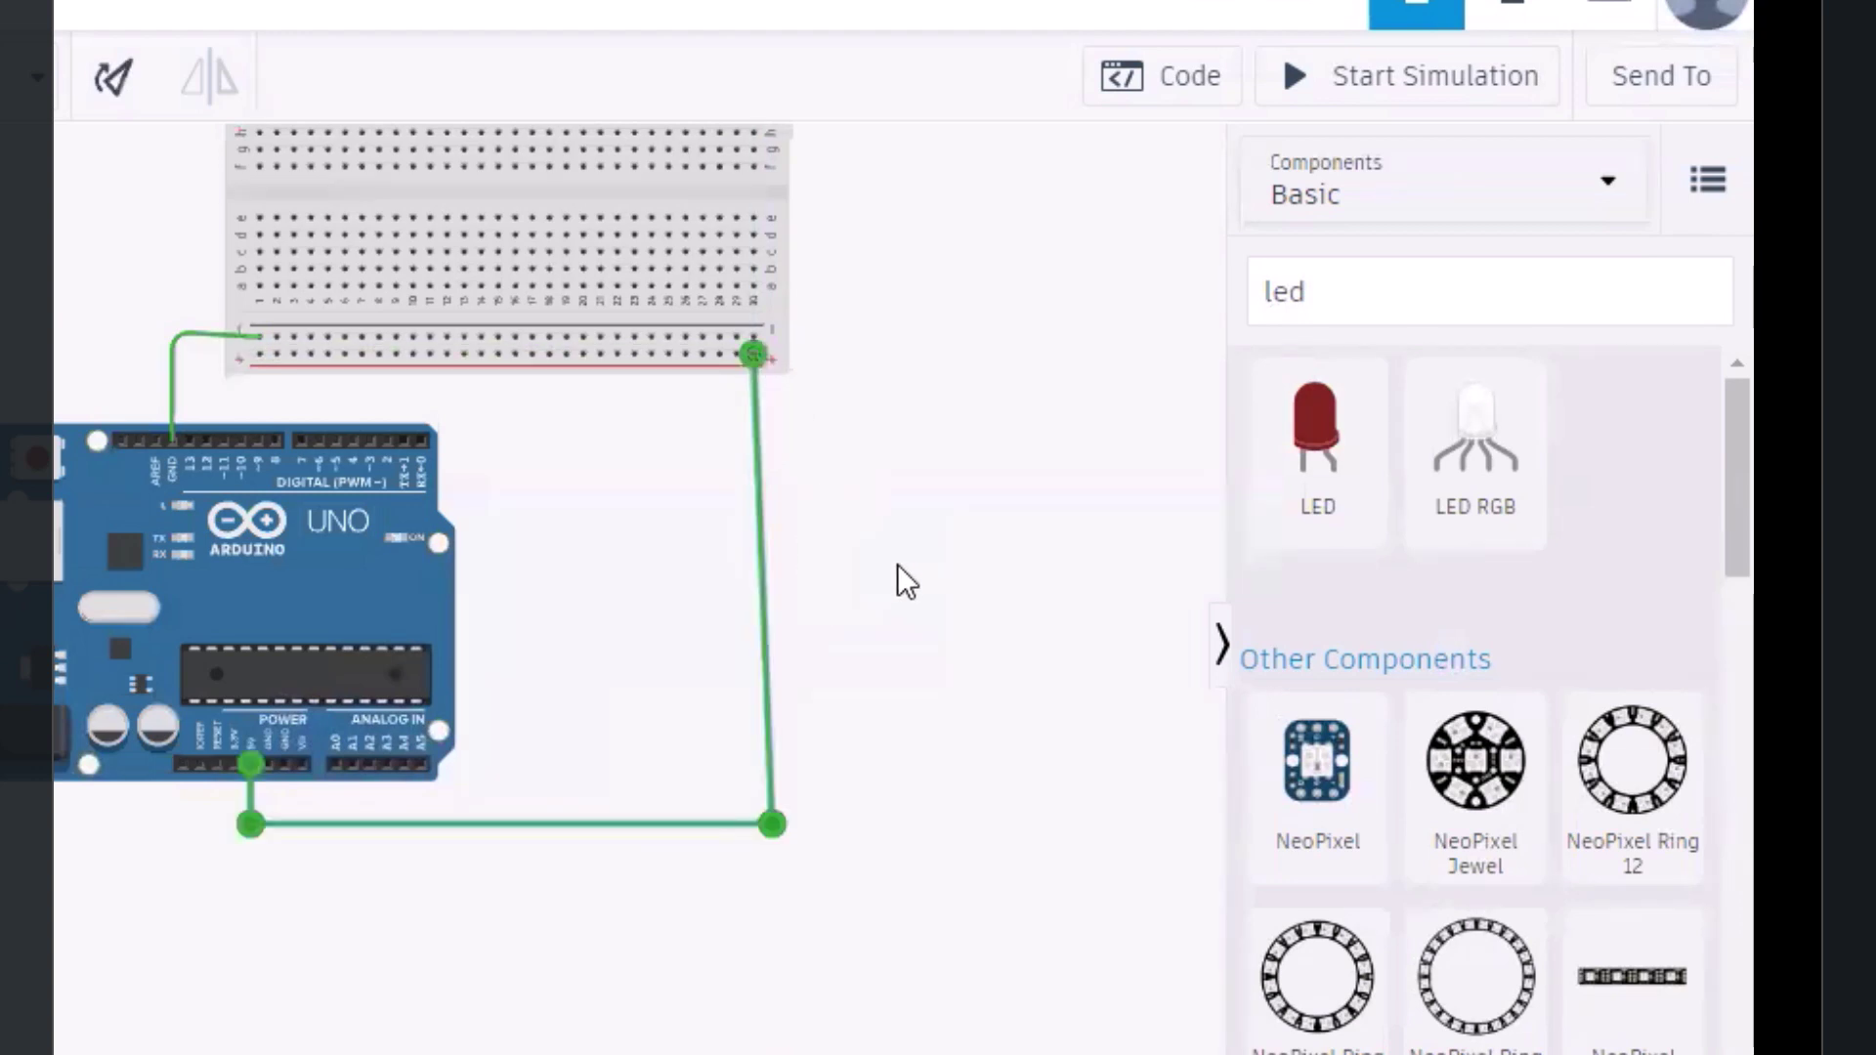
Change the 5V wire's colour to red
left_click_drag(590, 512, 595, 771)
scroll(600, 760, "up", 2)
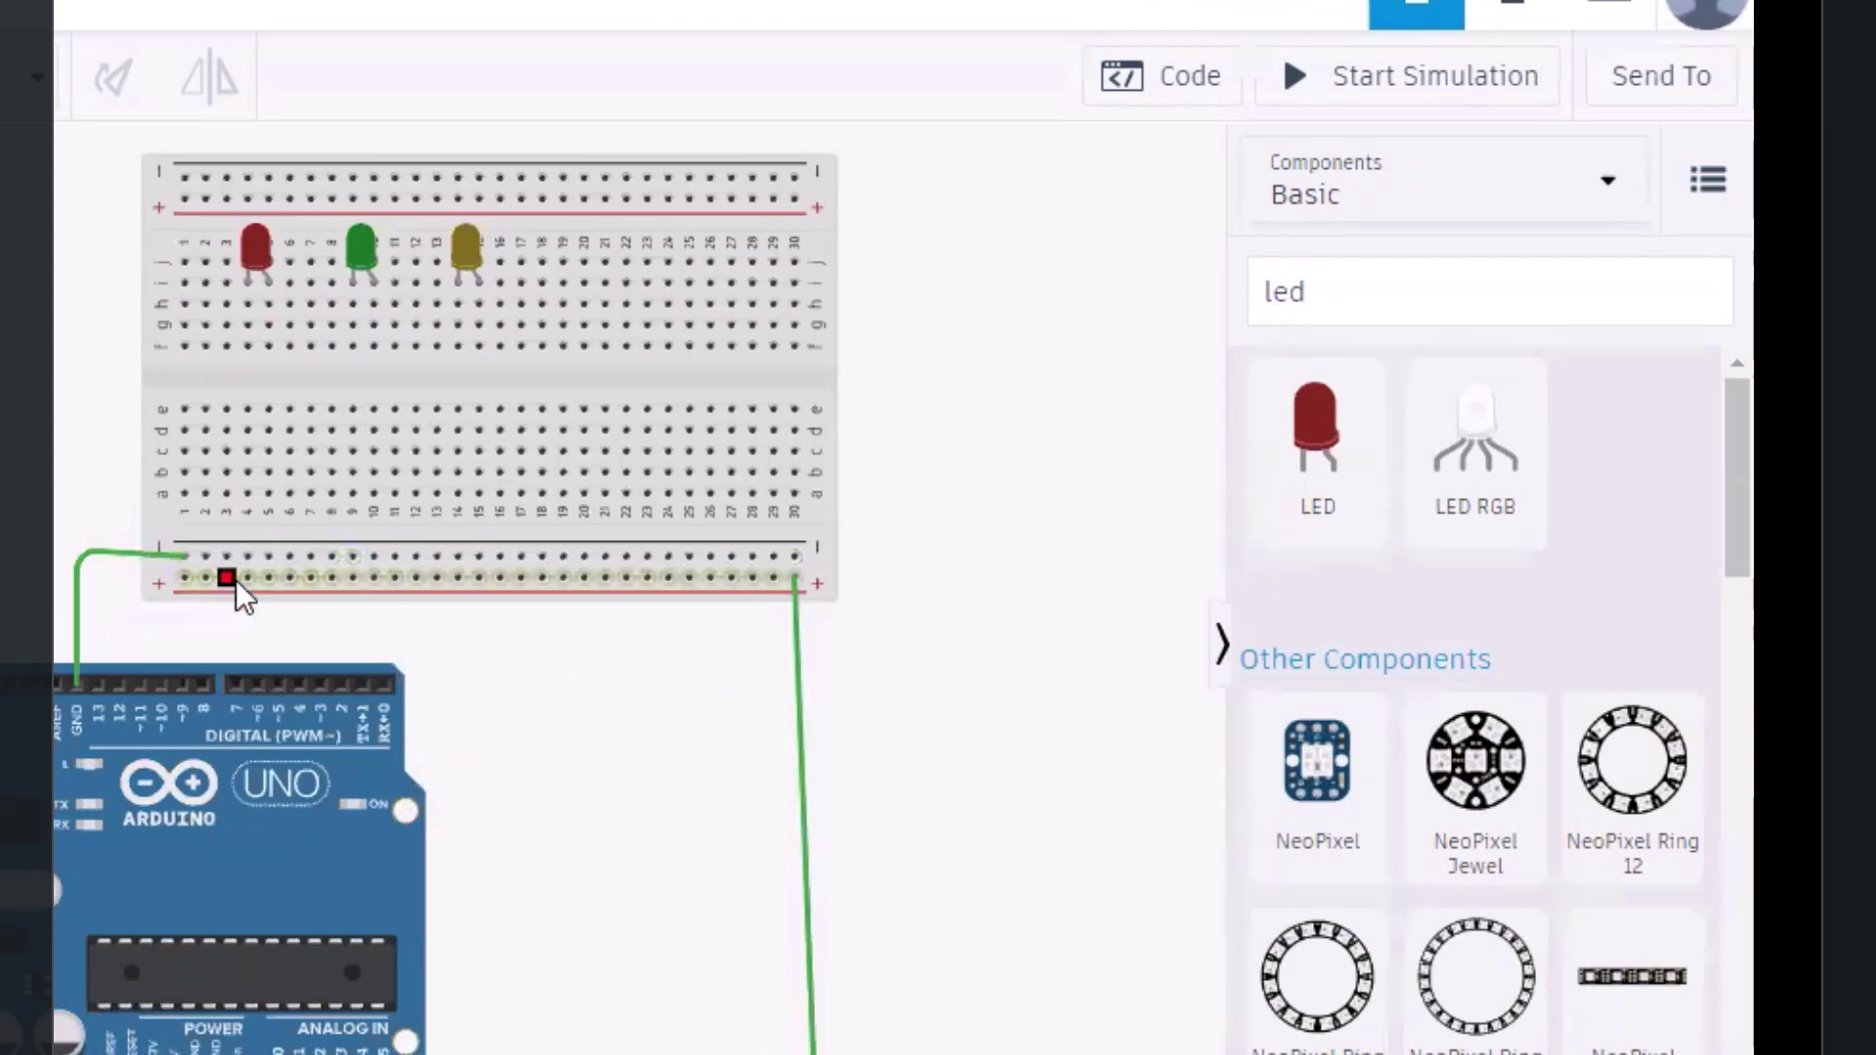
left_click(807, 738)
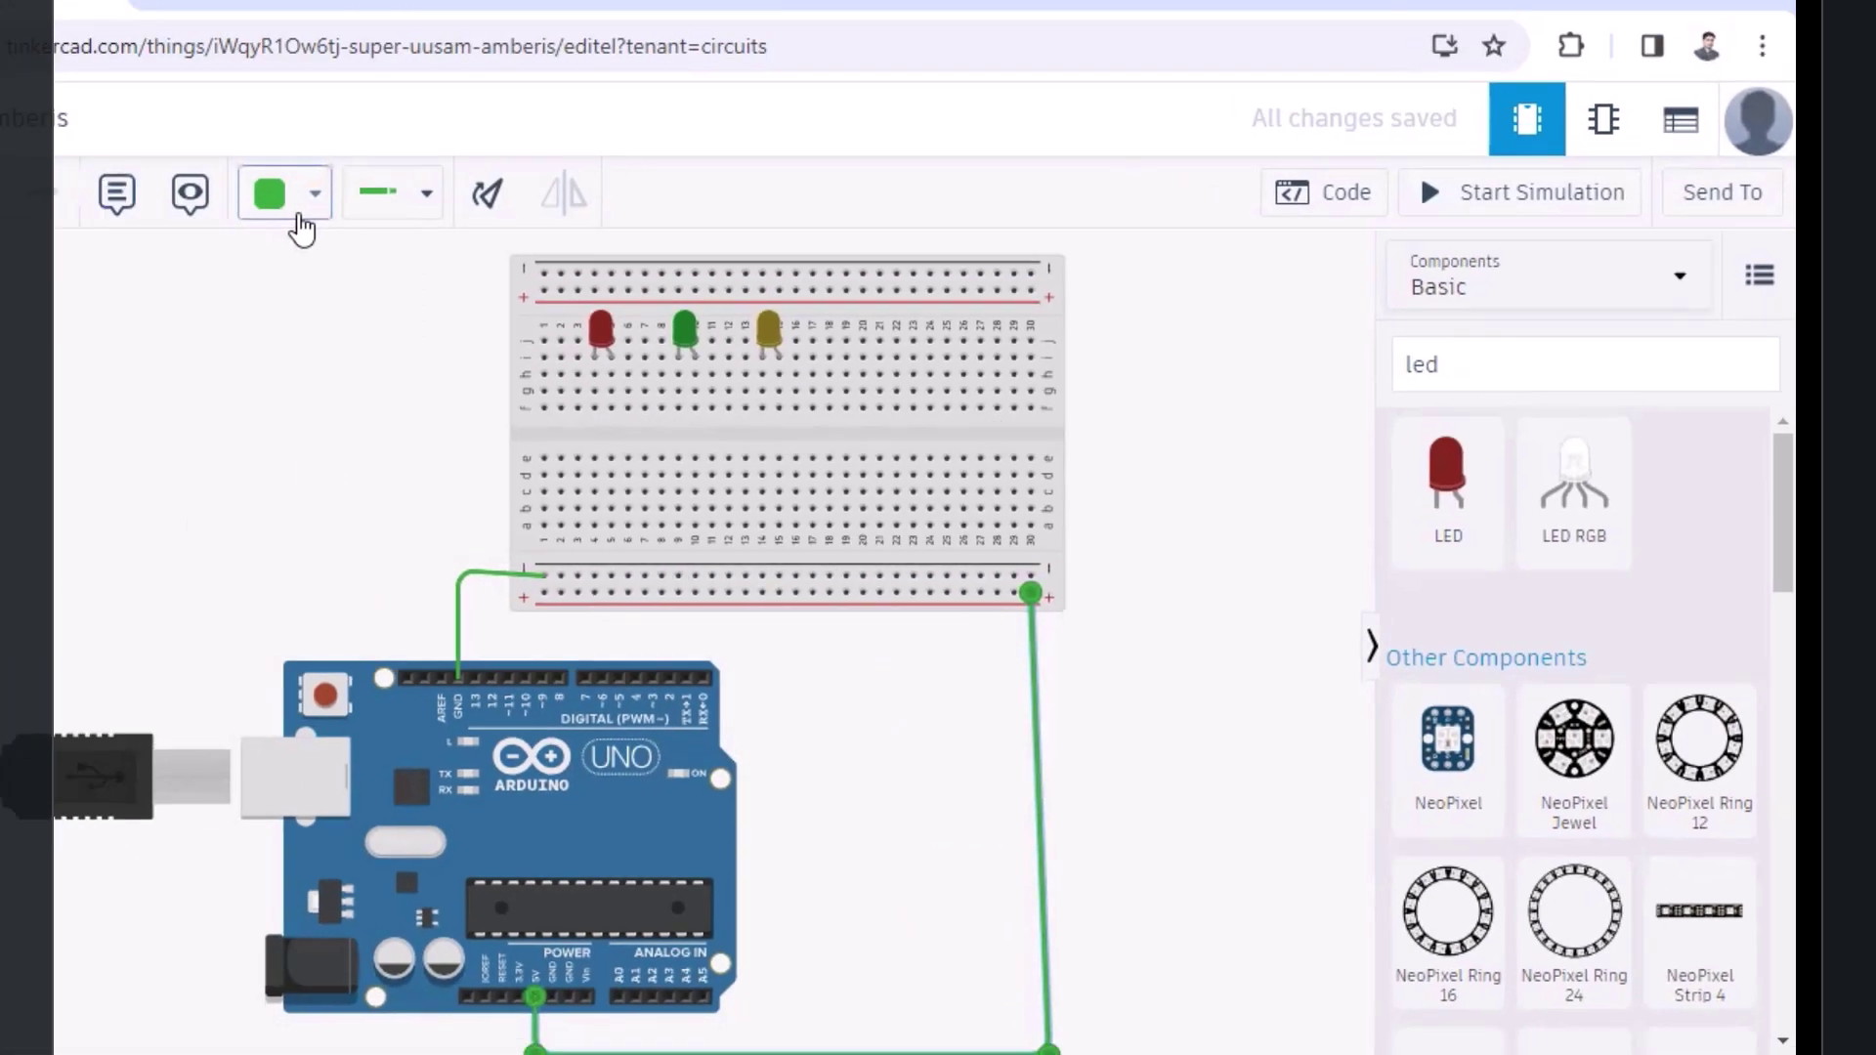
left_click(556, 262)
left_click(573, 401)
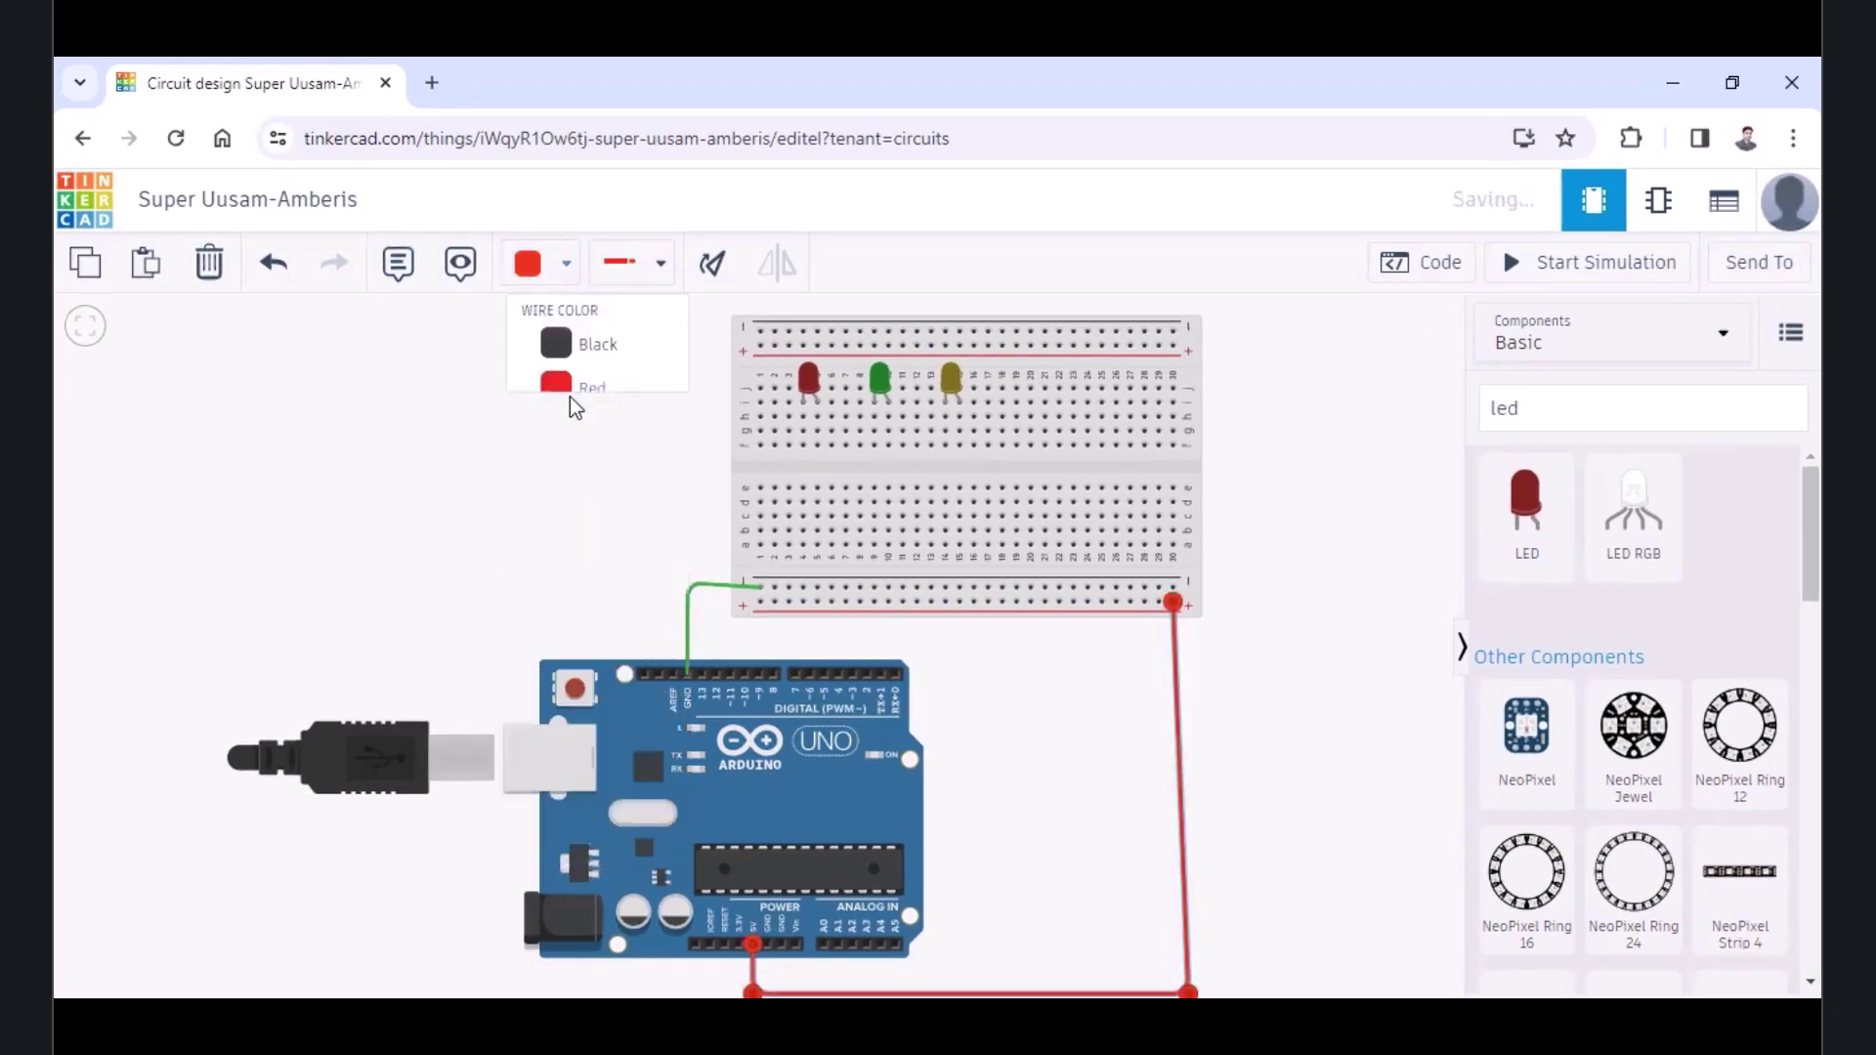
Draw green wires from under the red, green and yellow LEDs to the ground rail
left_click(1273, 689)
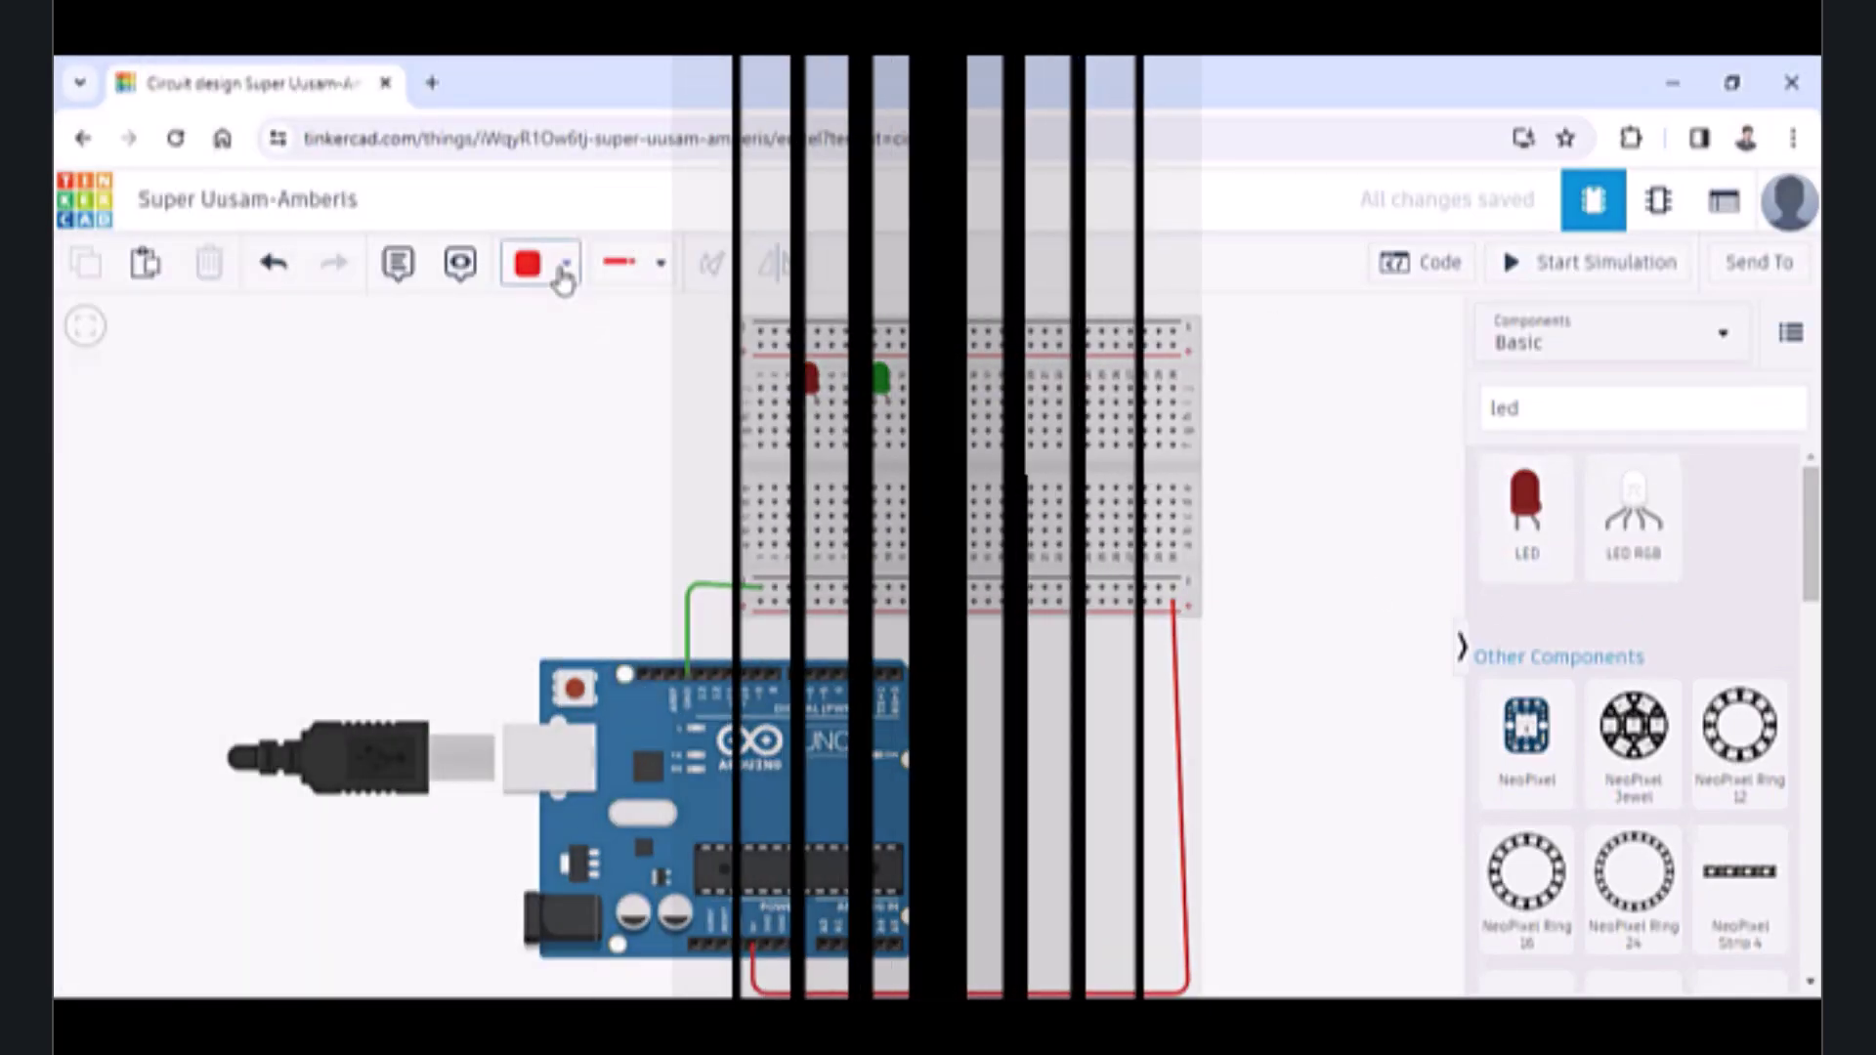
left_click(562, 264)
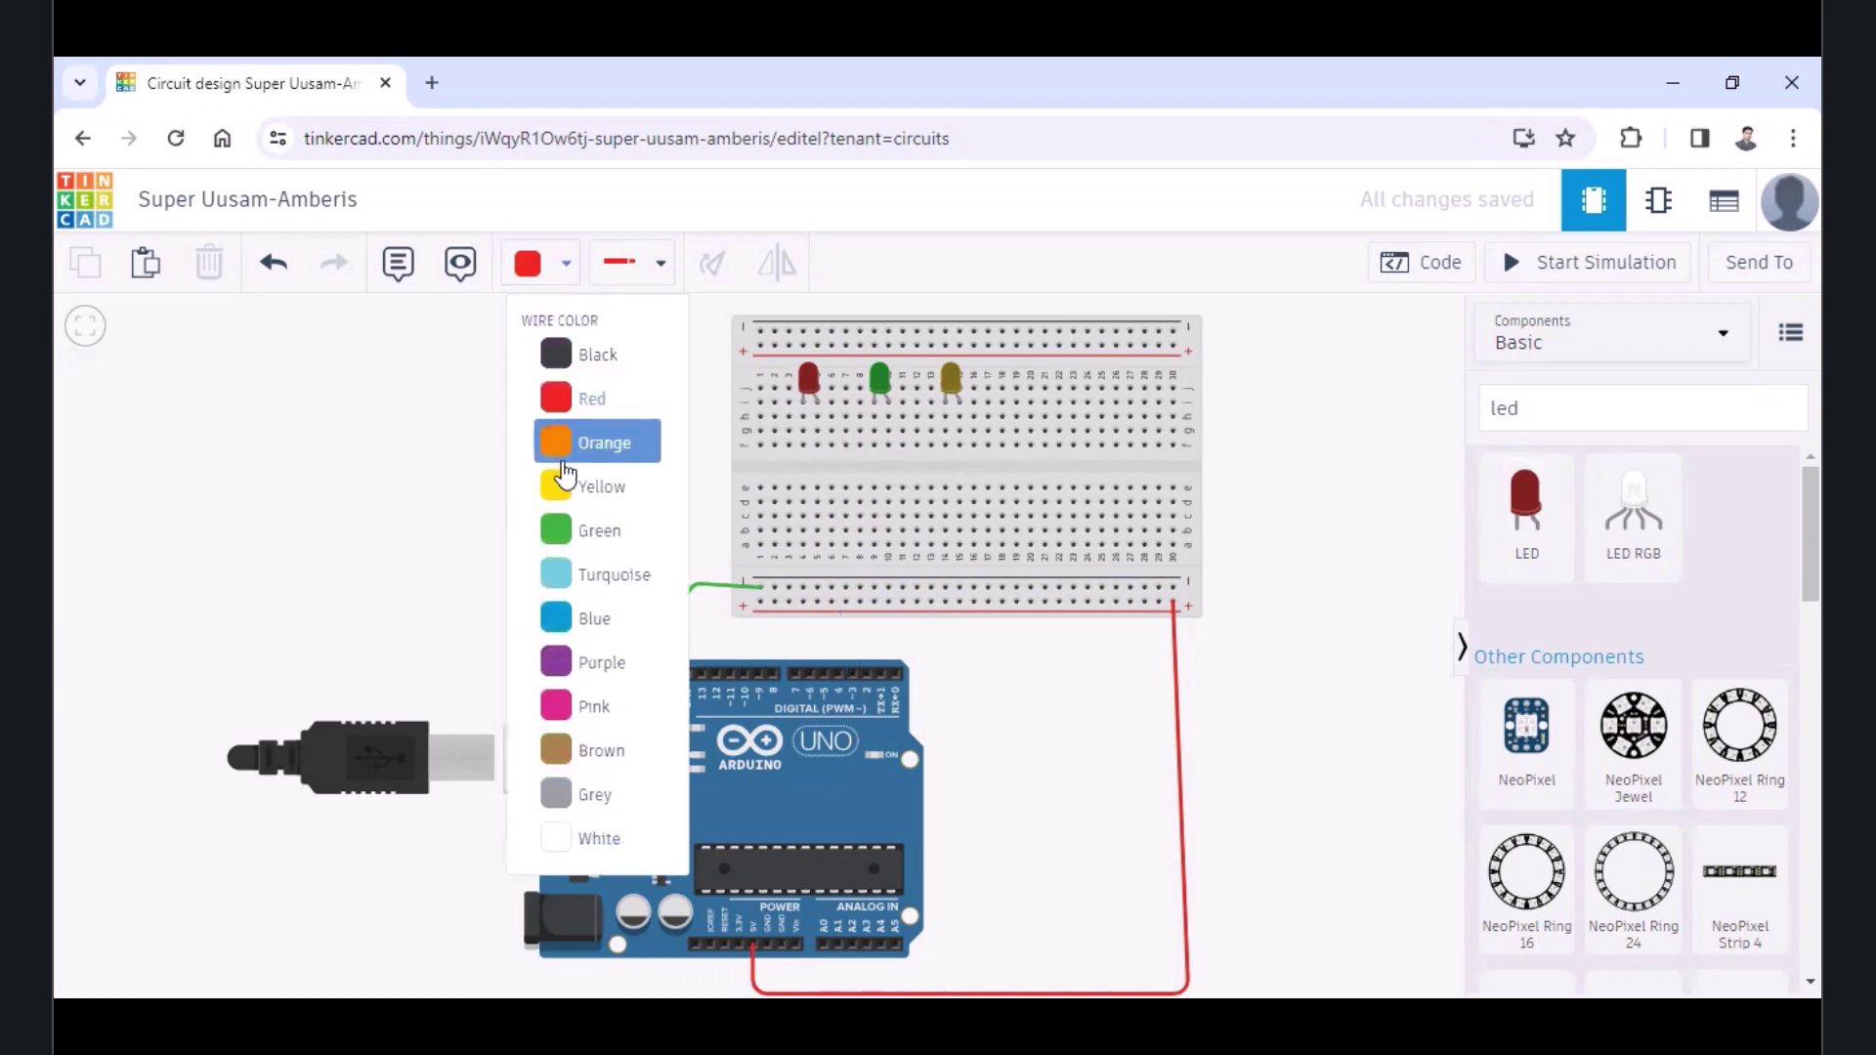
left_click(578, 532)
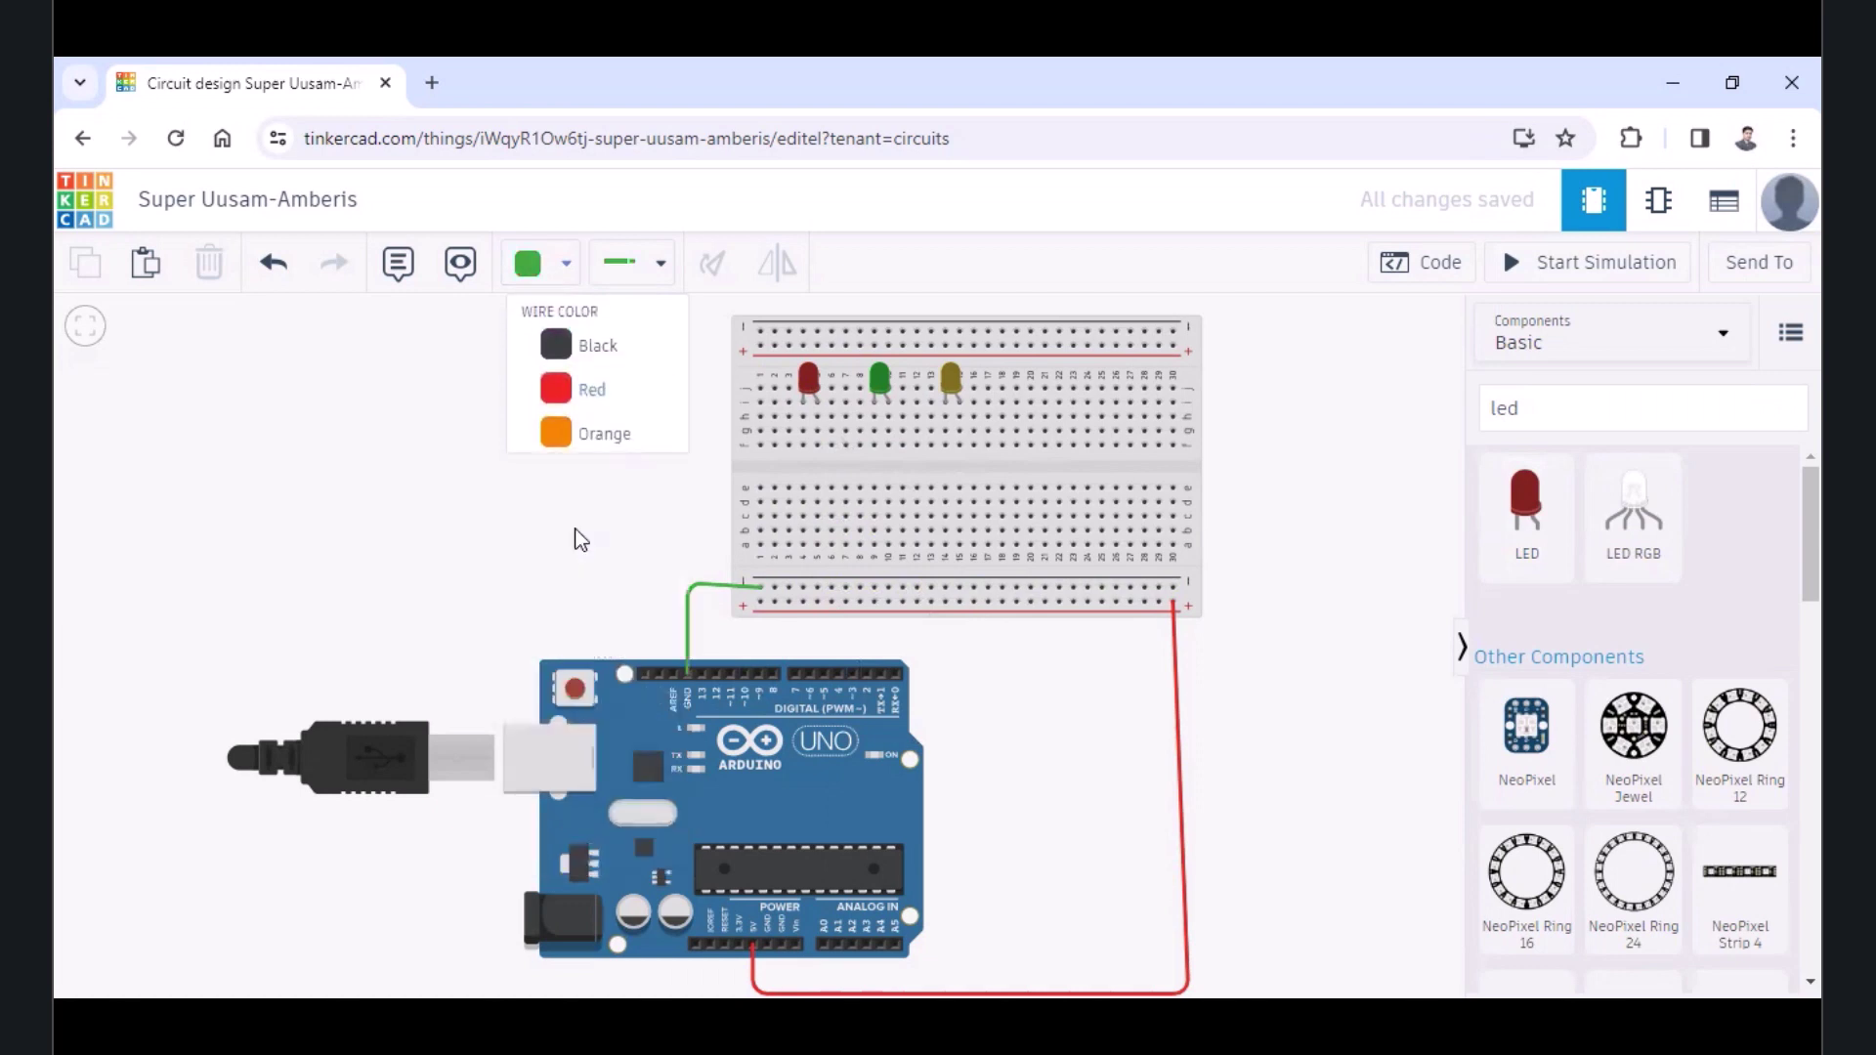
left_click(803, 446)
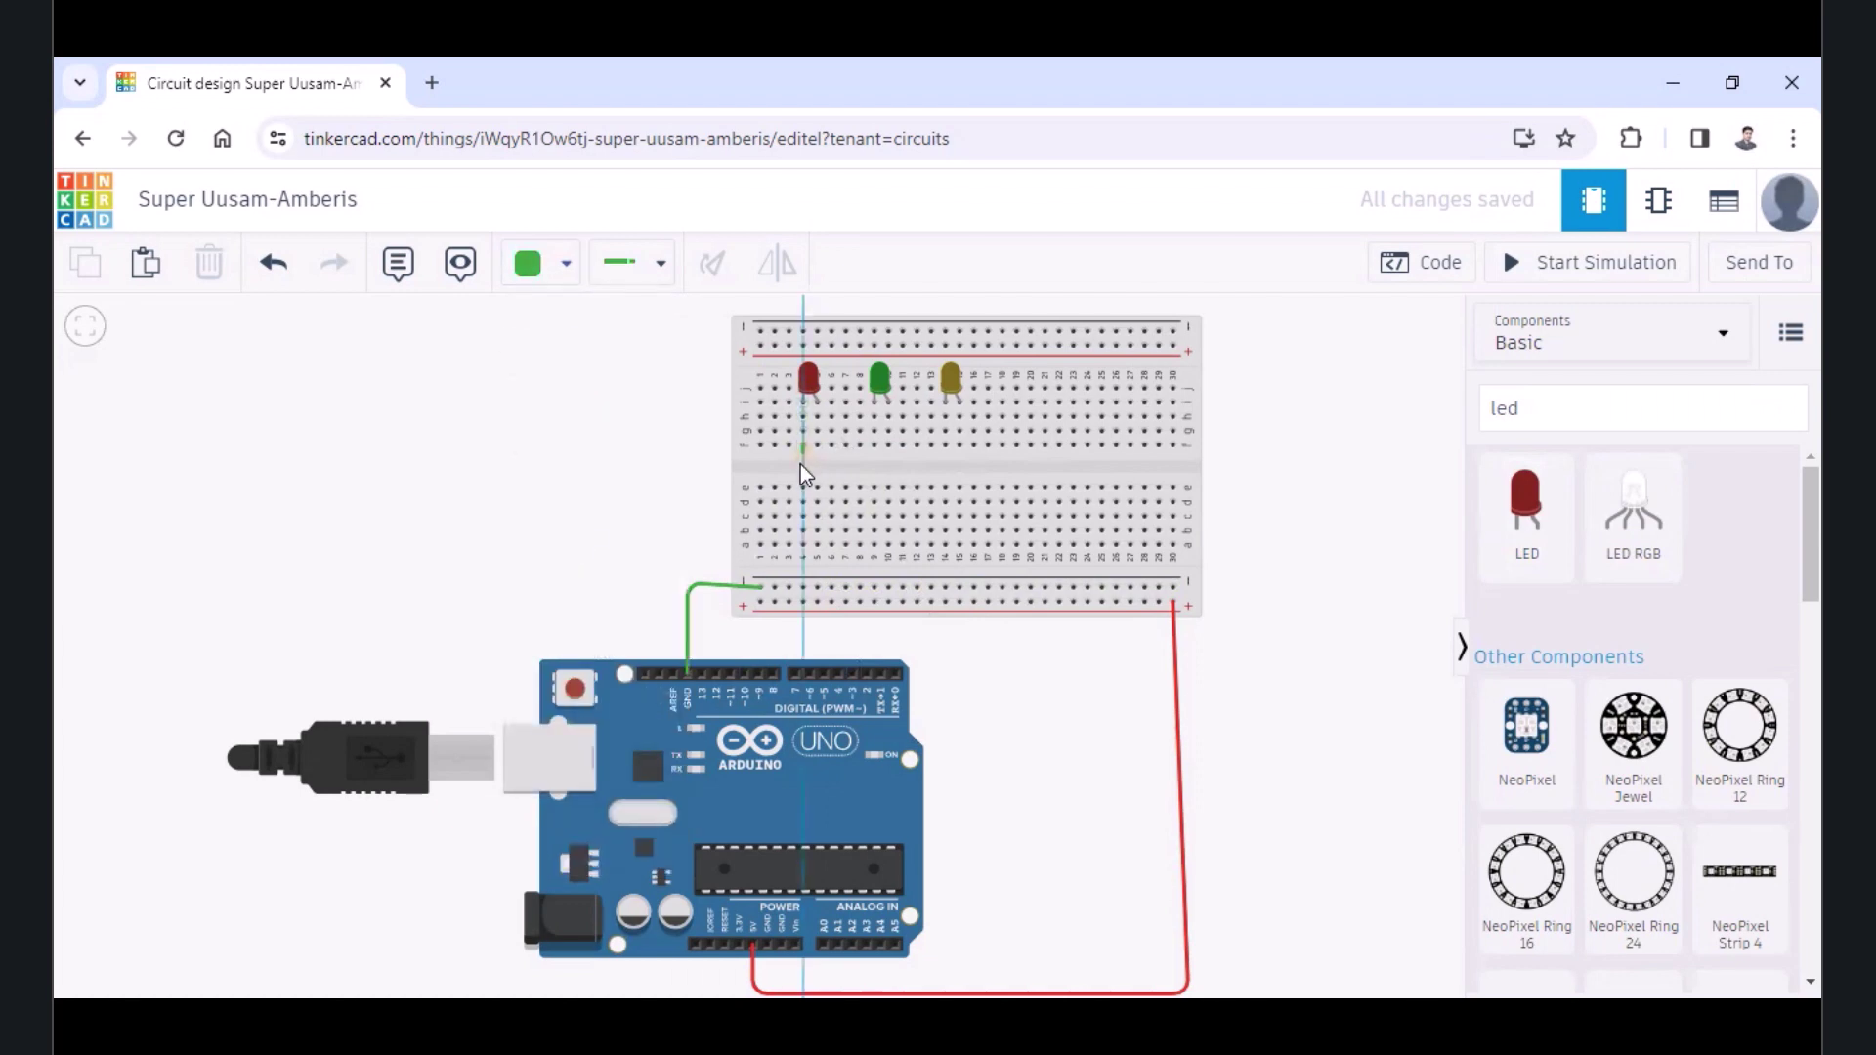
left_click(803, 589)
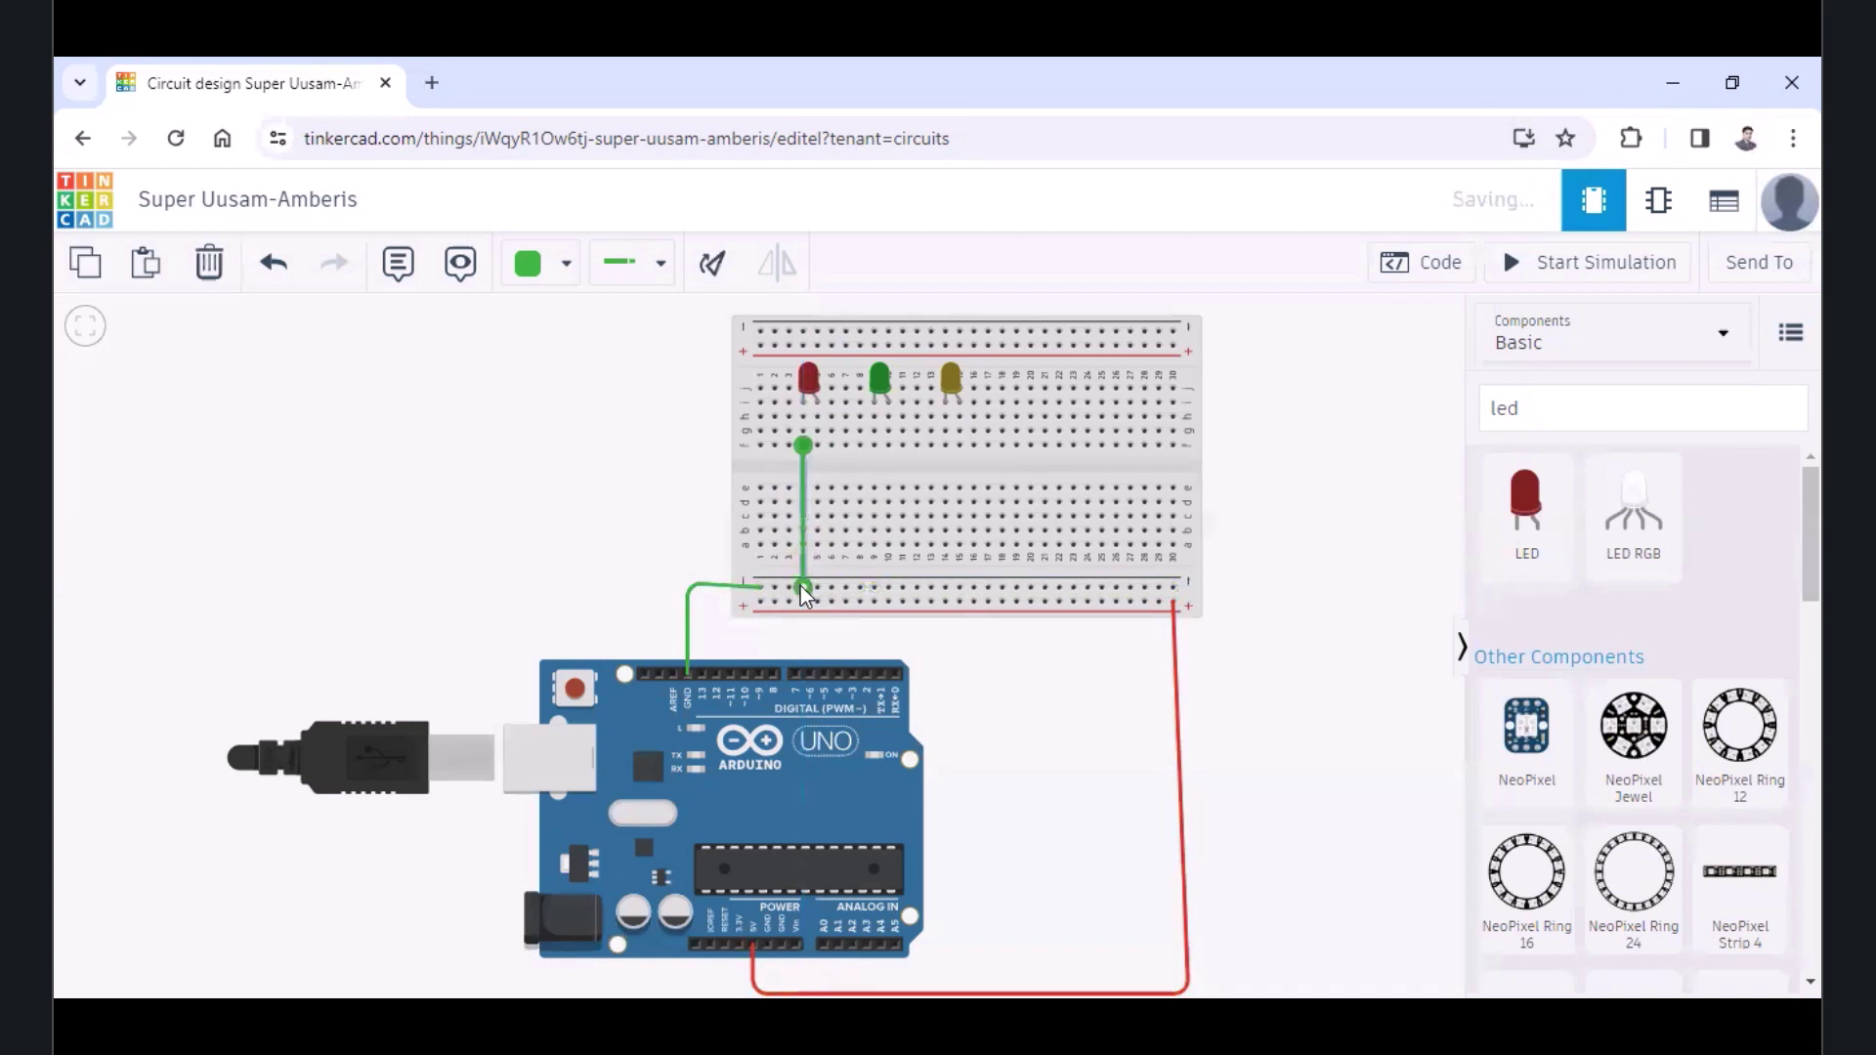
left_click(874, 446)
left_click(874, 587)
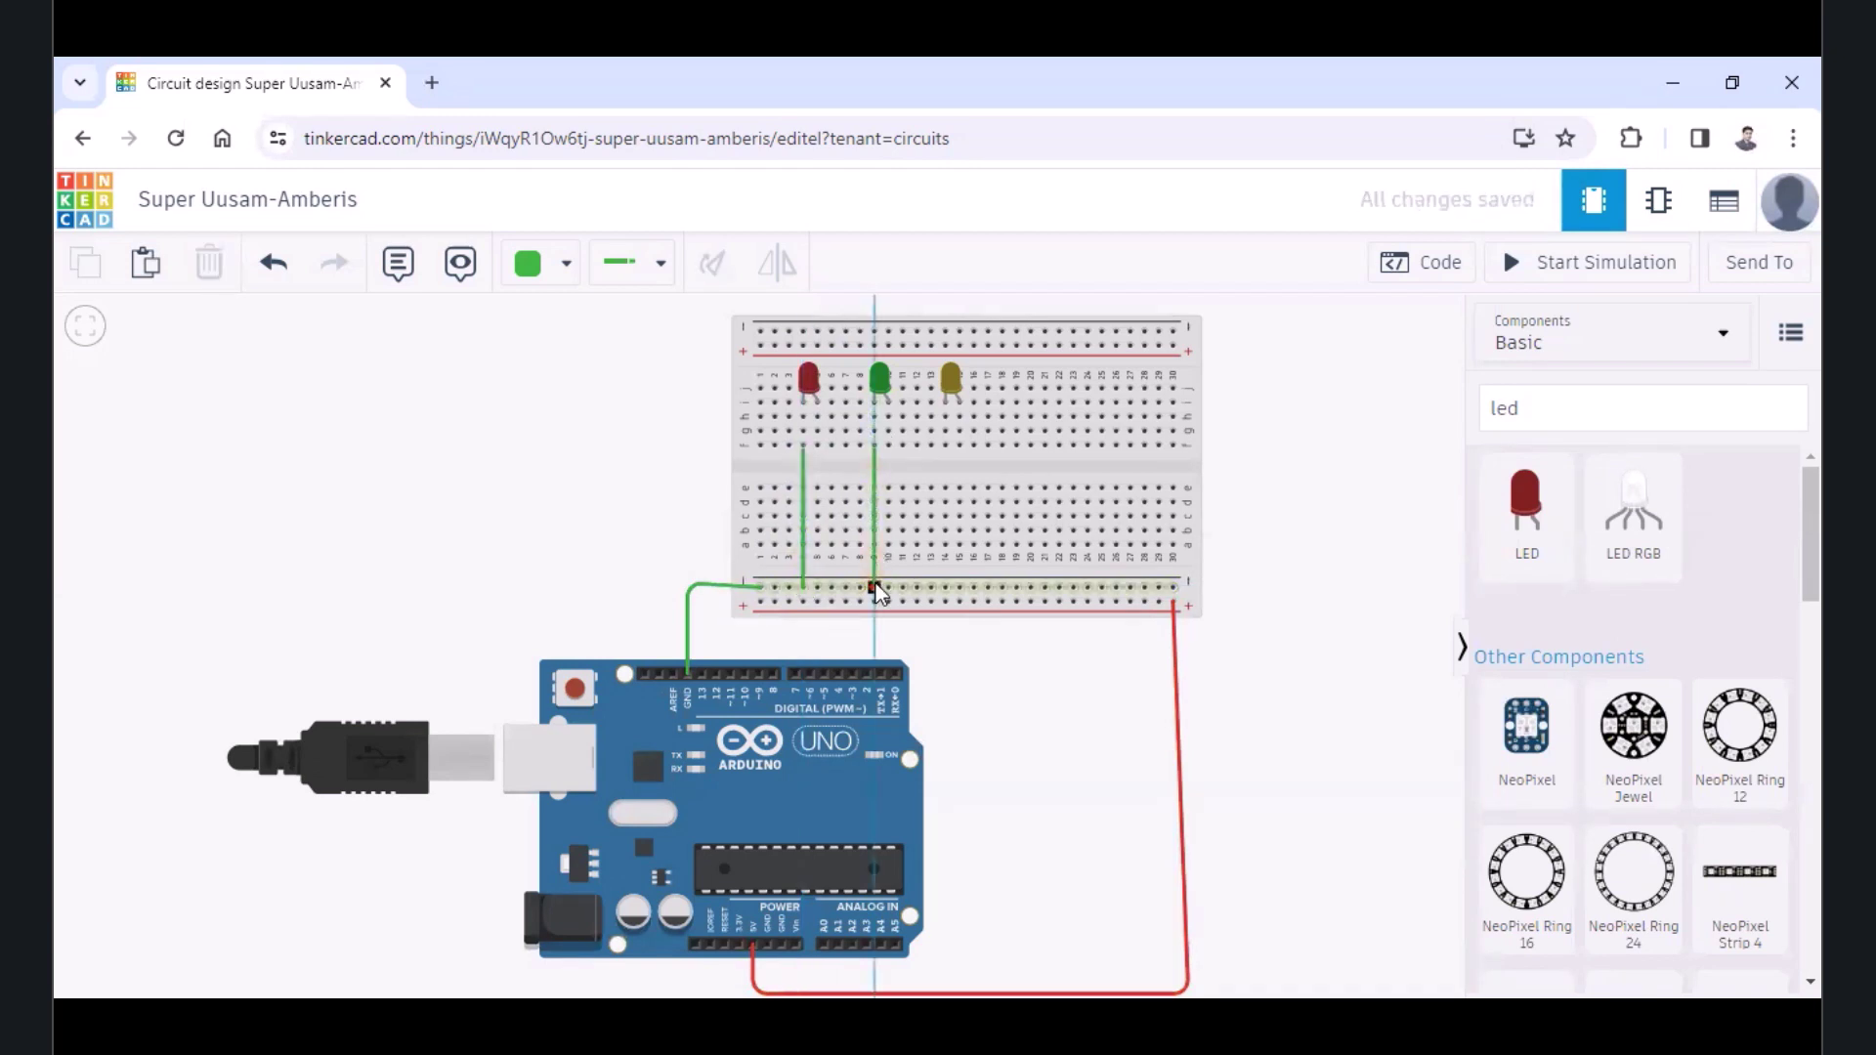
left_click(944, 445)
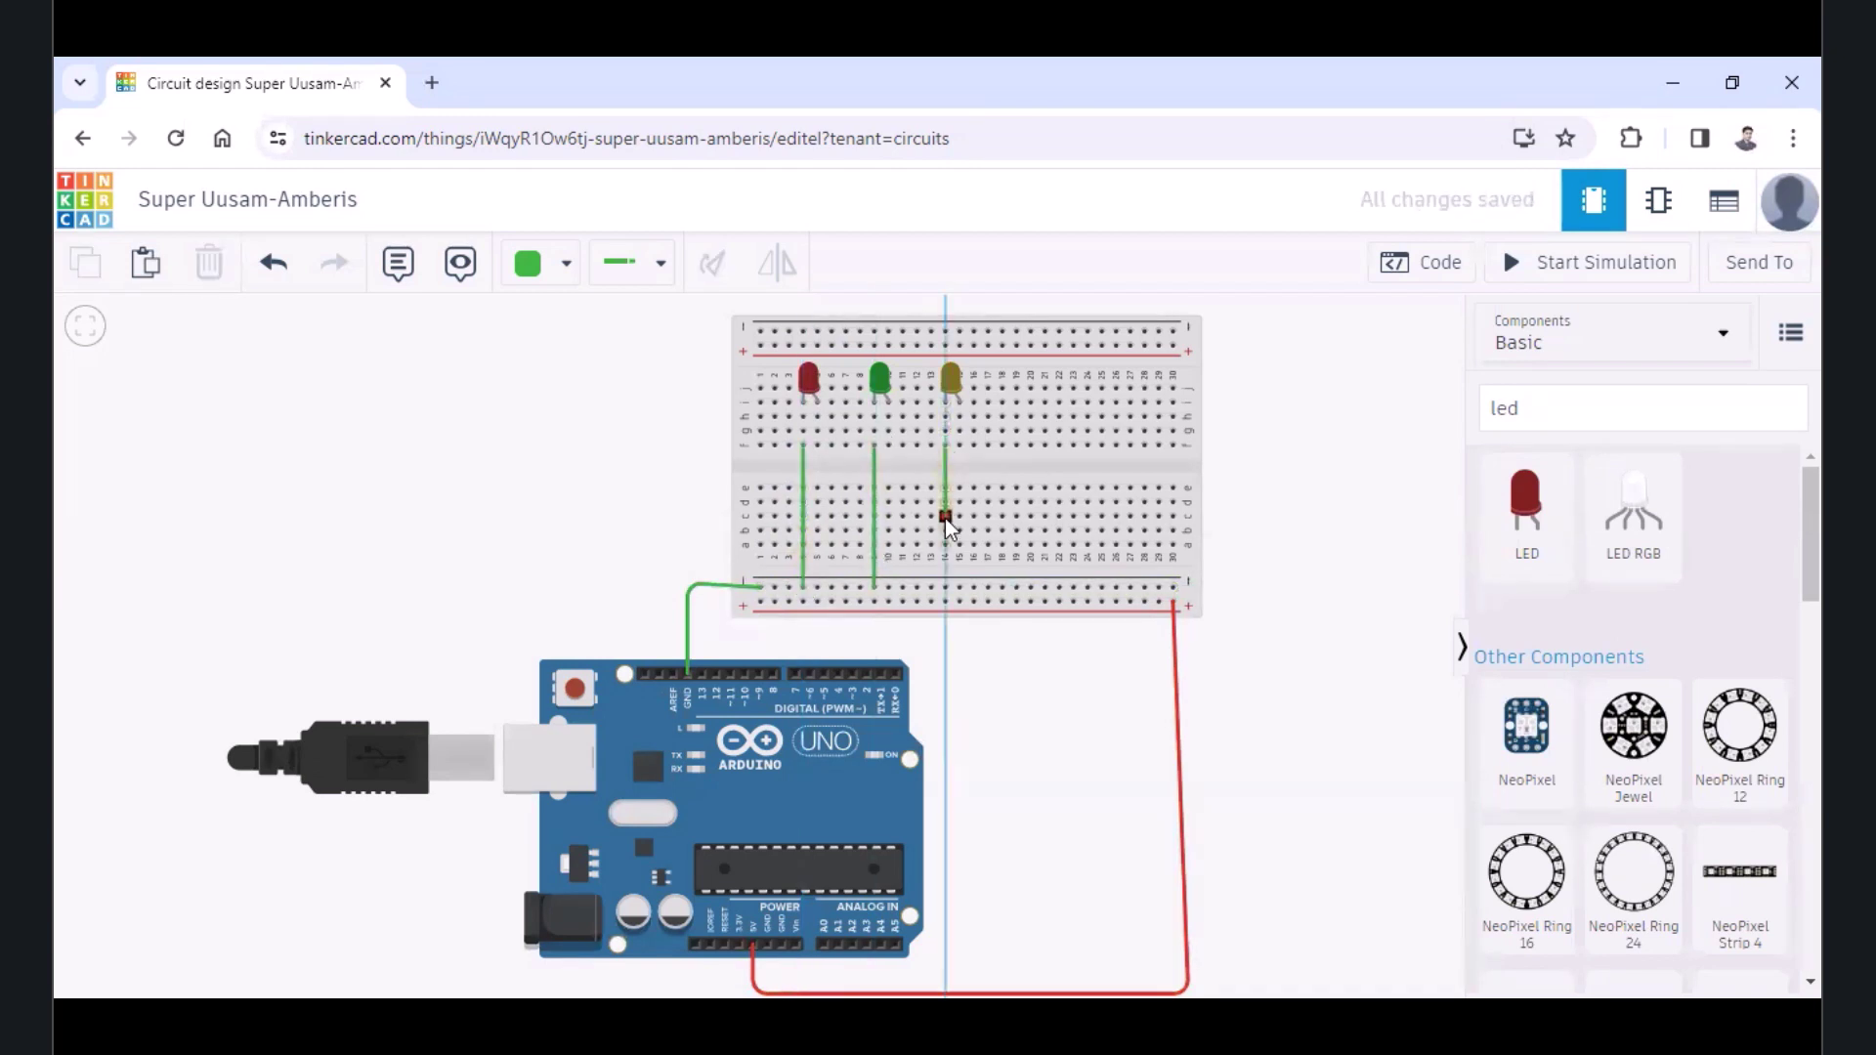
left_click(945, 587)
Search 'resi' and place three resistors below the yellow, green and red LEDs
left_click(1592, 408)
type("r")
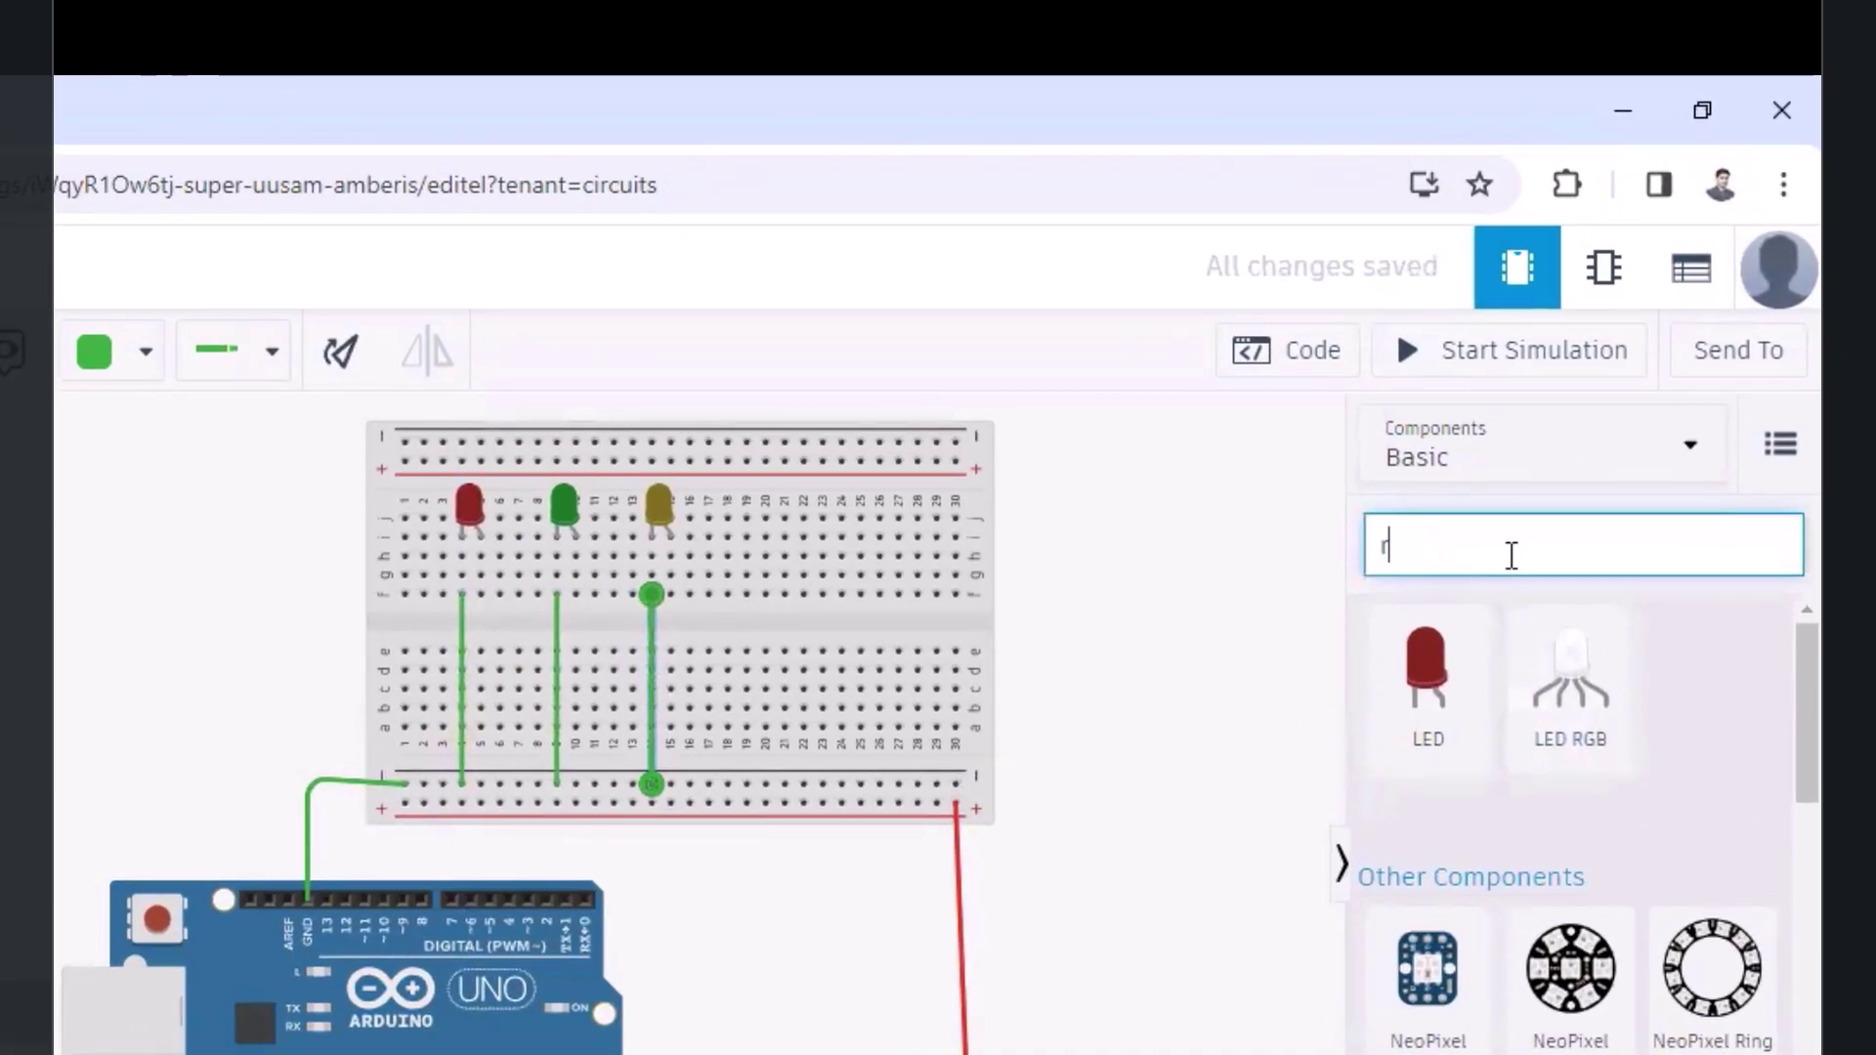
type("esi")
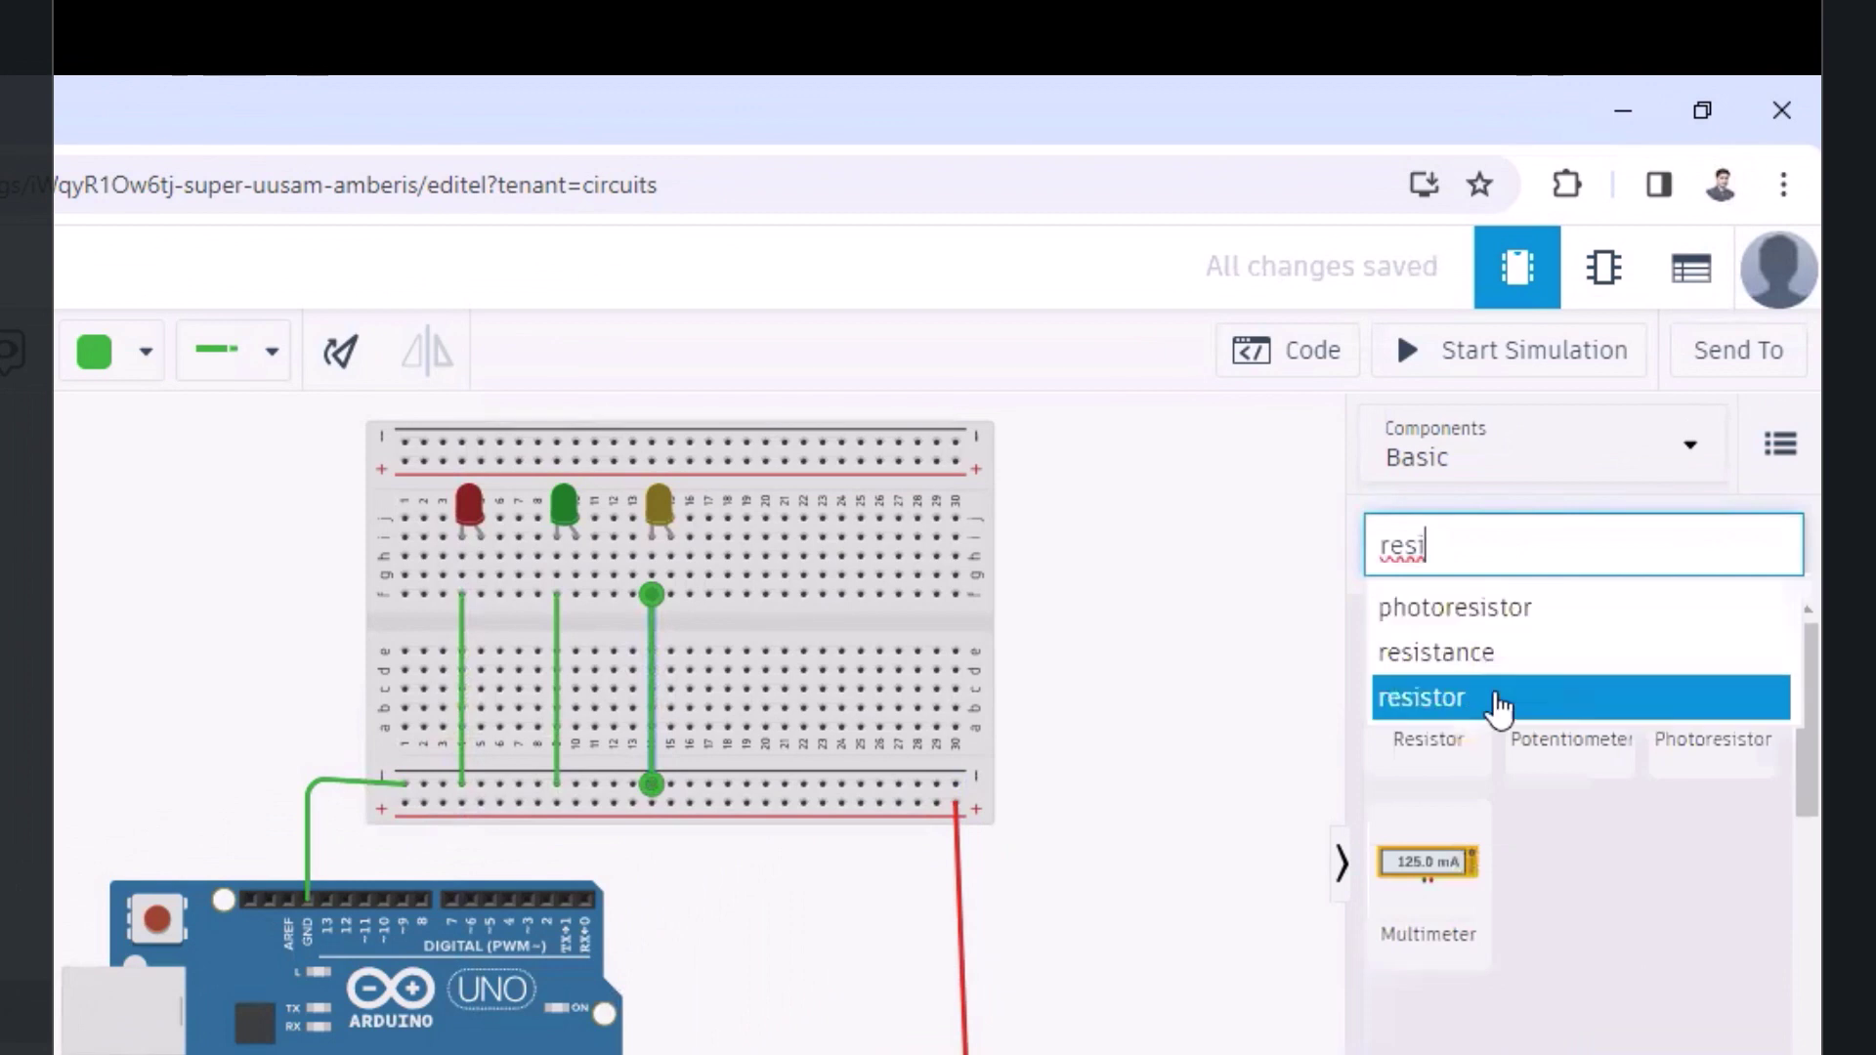
left_click(1495, 697)
left_click_drag(1427, 674, 678, 627)
left_click_drag(1412, 702, 584, 646)
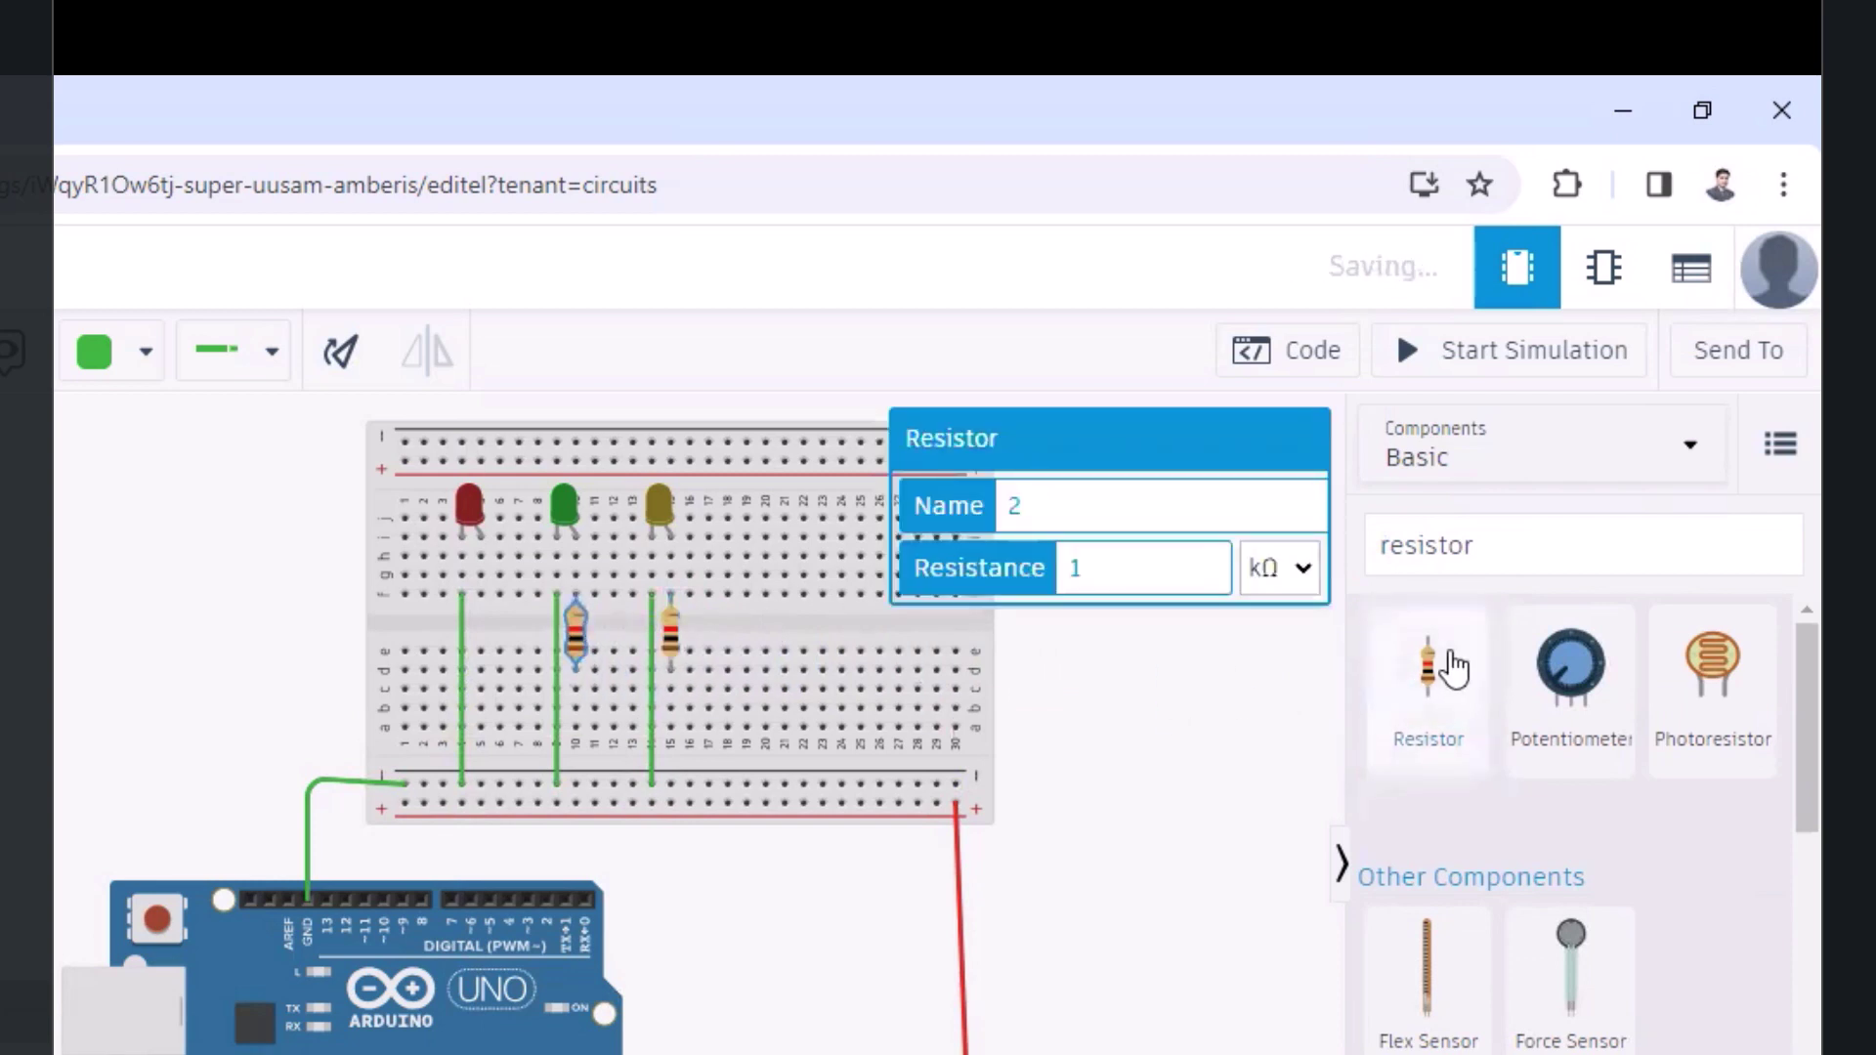
left_click_drag(1427, 672, 484, 628)
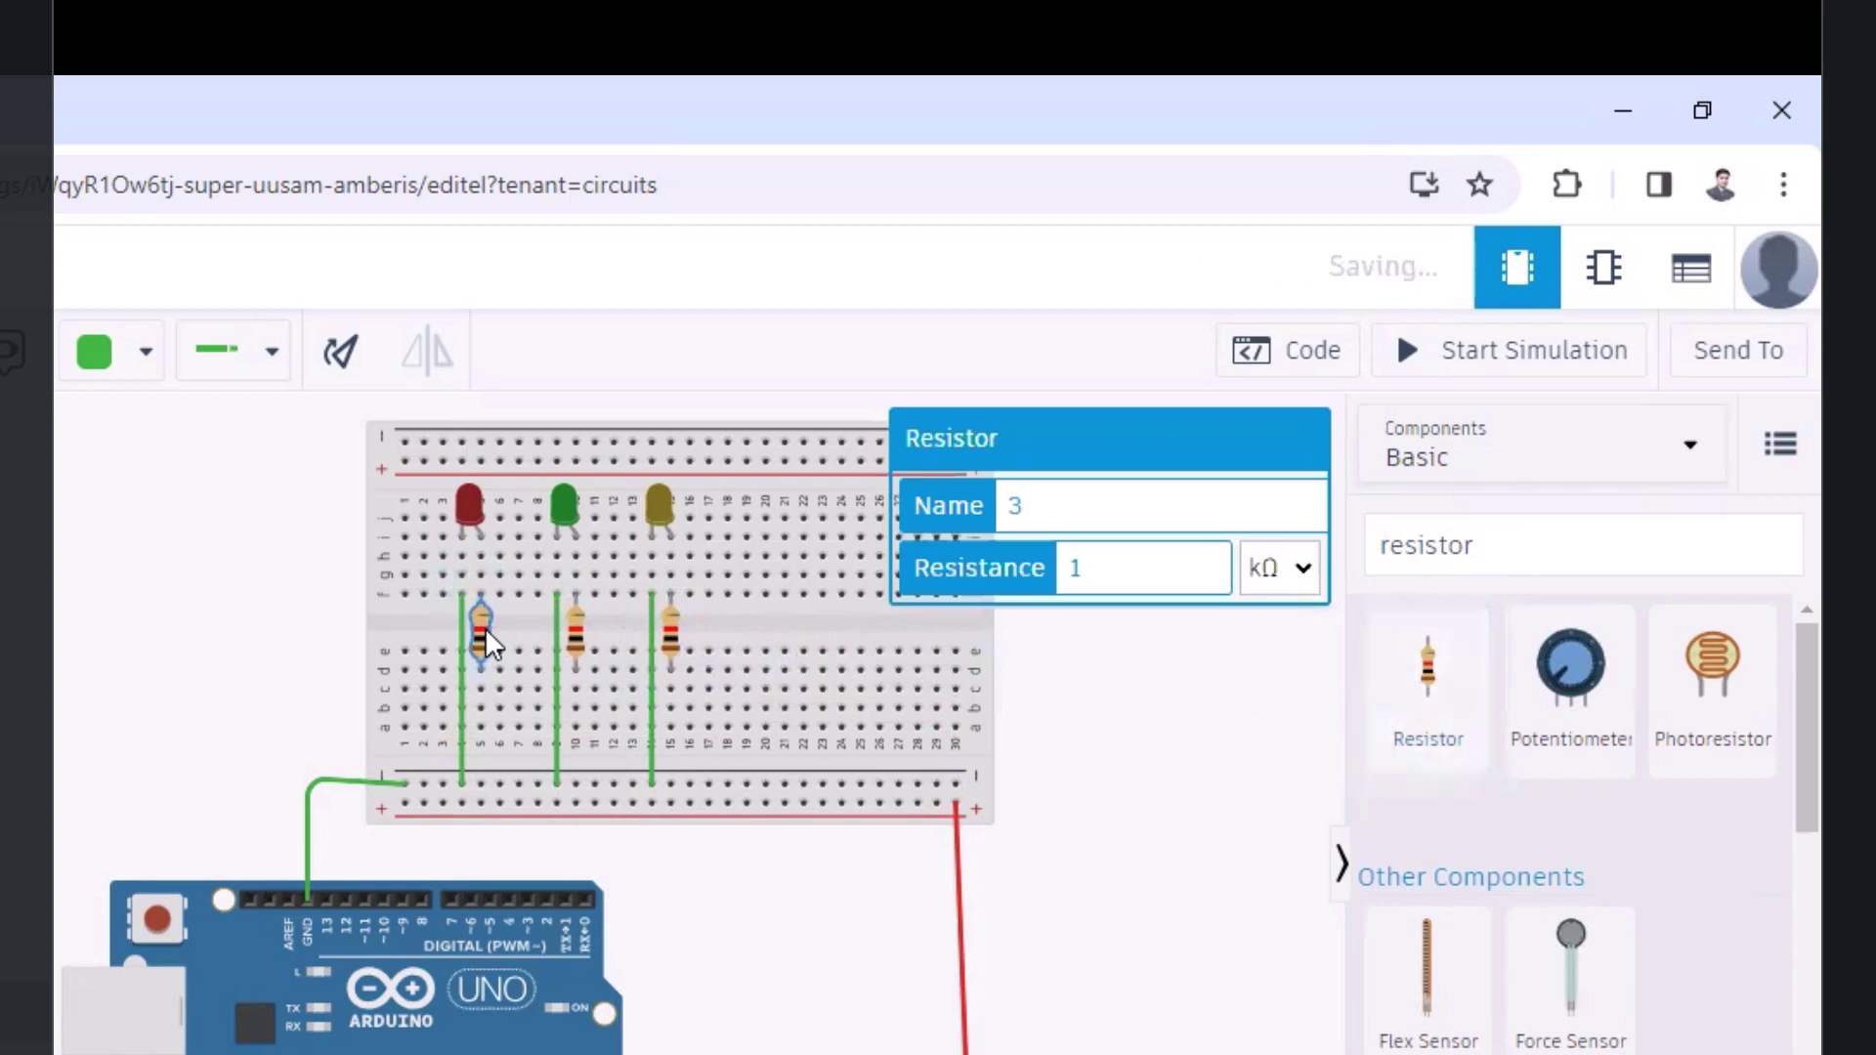
left_click(676, 637)
double_click(1102, 550)
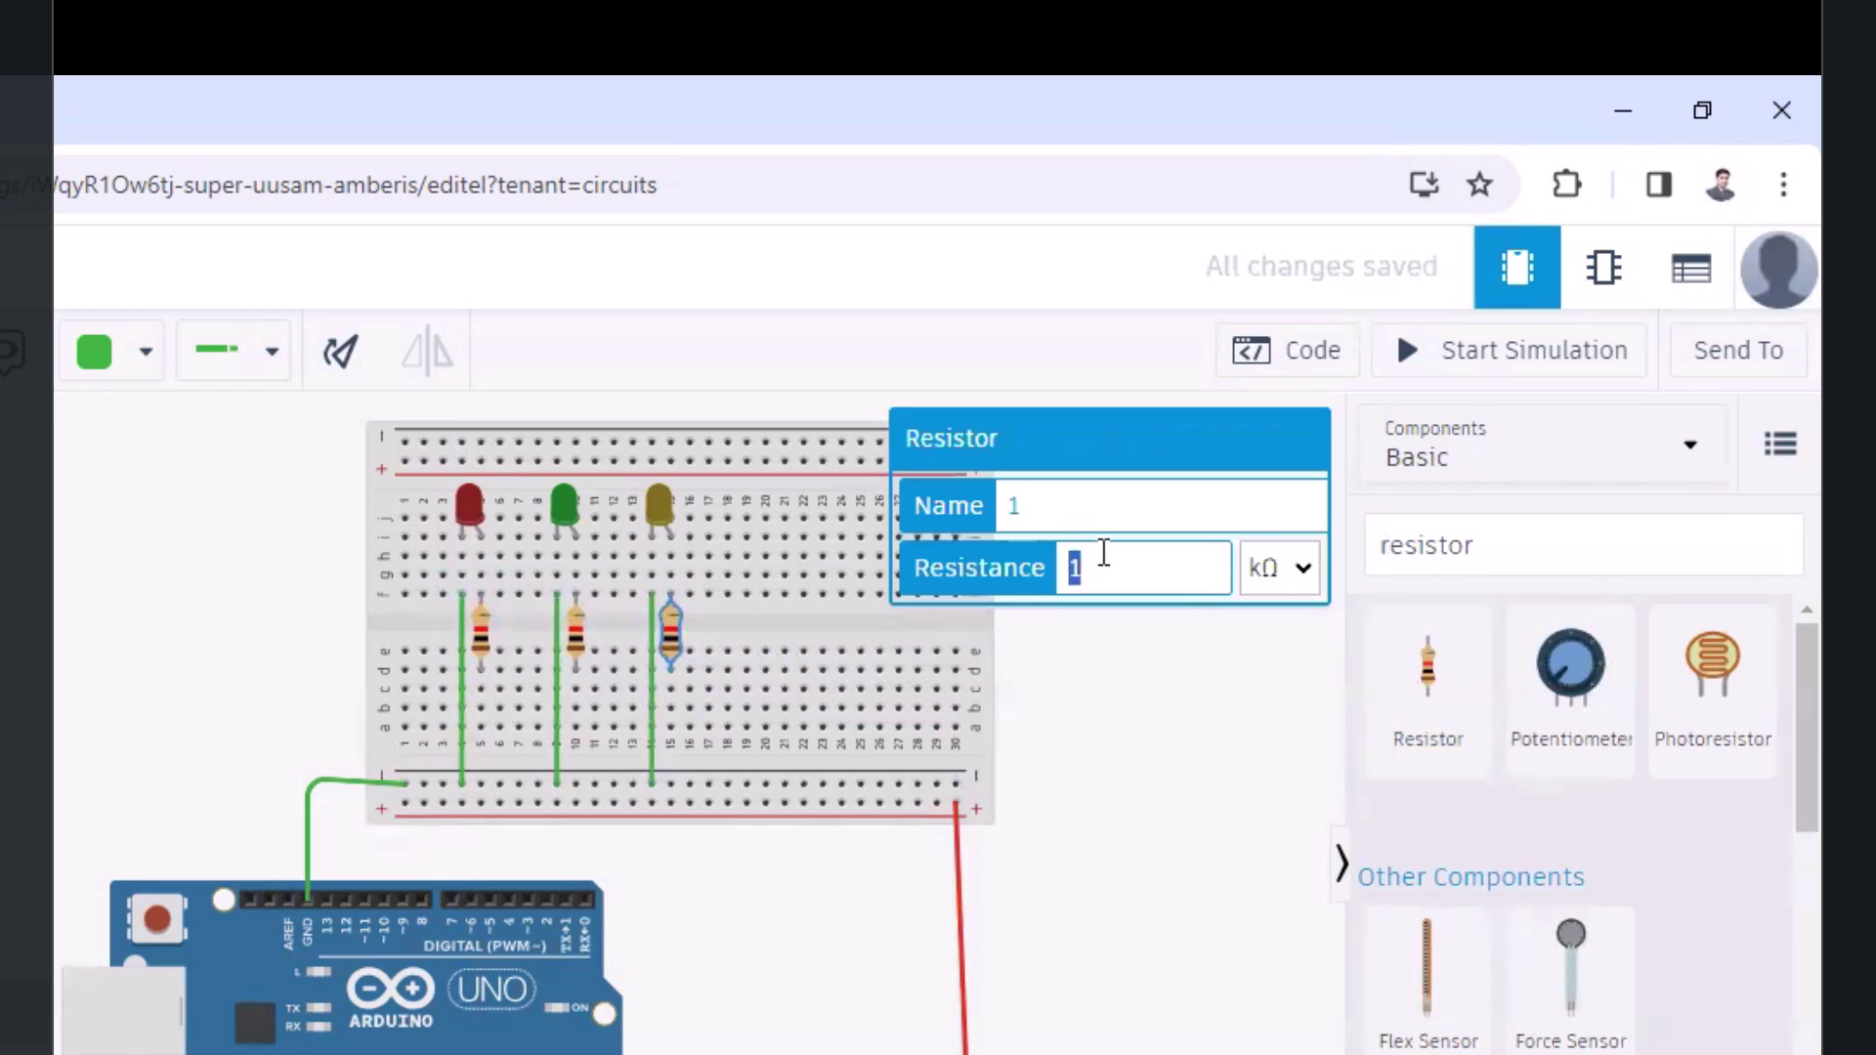
Change the yellow, green and red LED resistors from 1 kΩ to 220 Ω each
type("220")
key("Return")
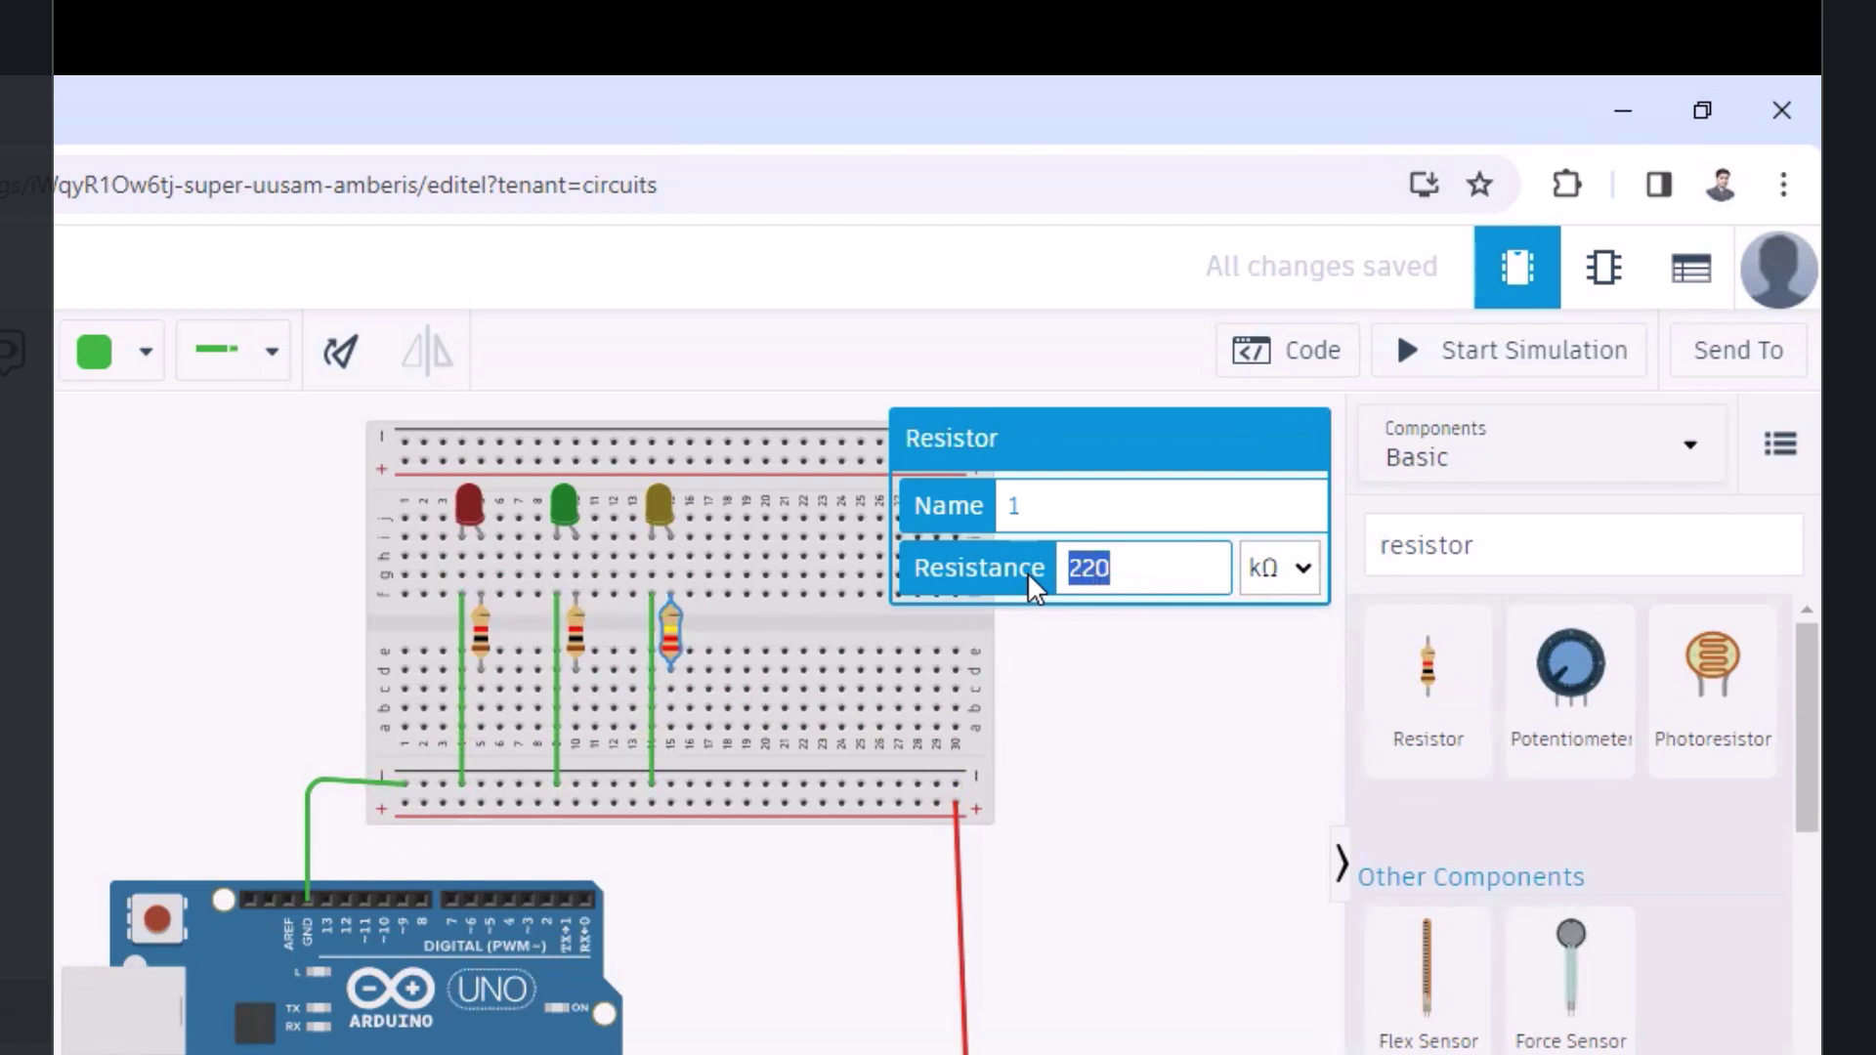
left_click(1293, 576)
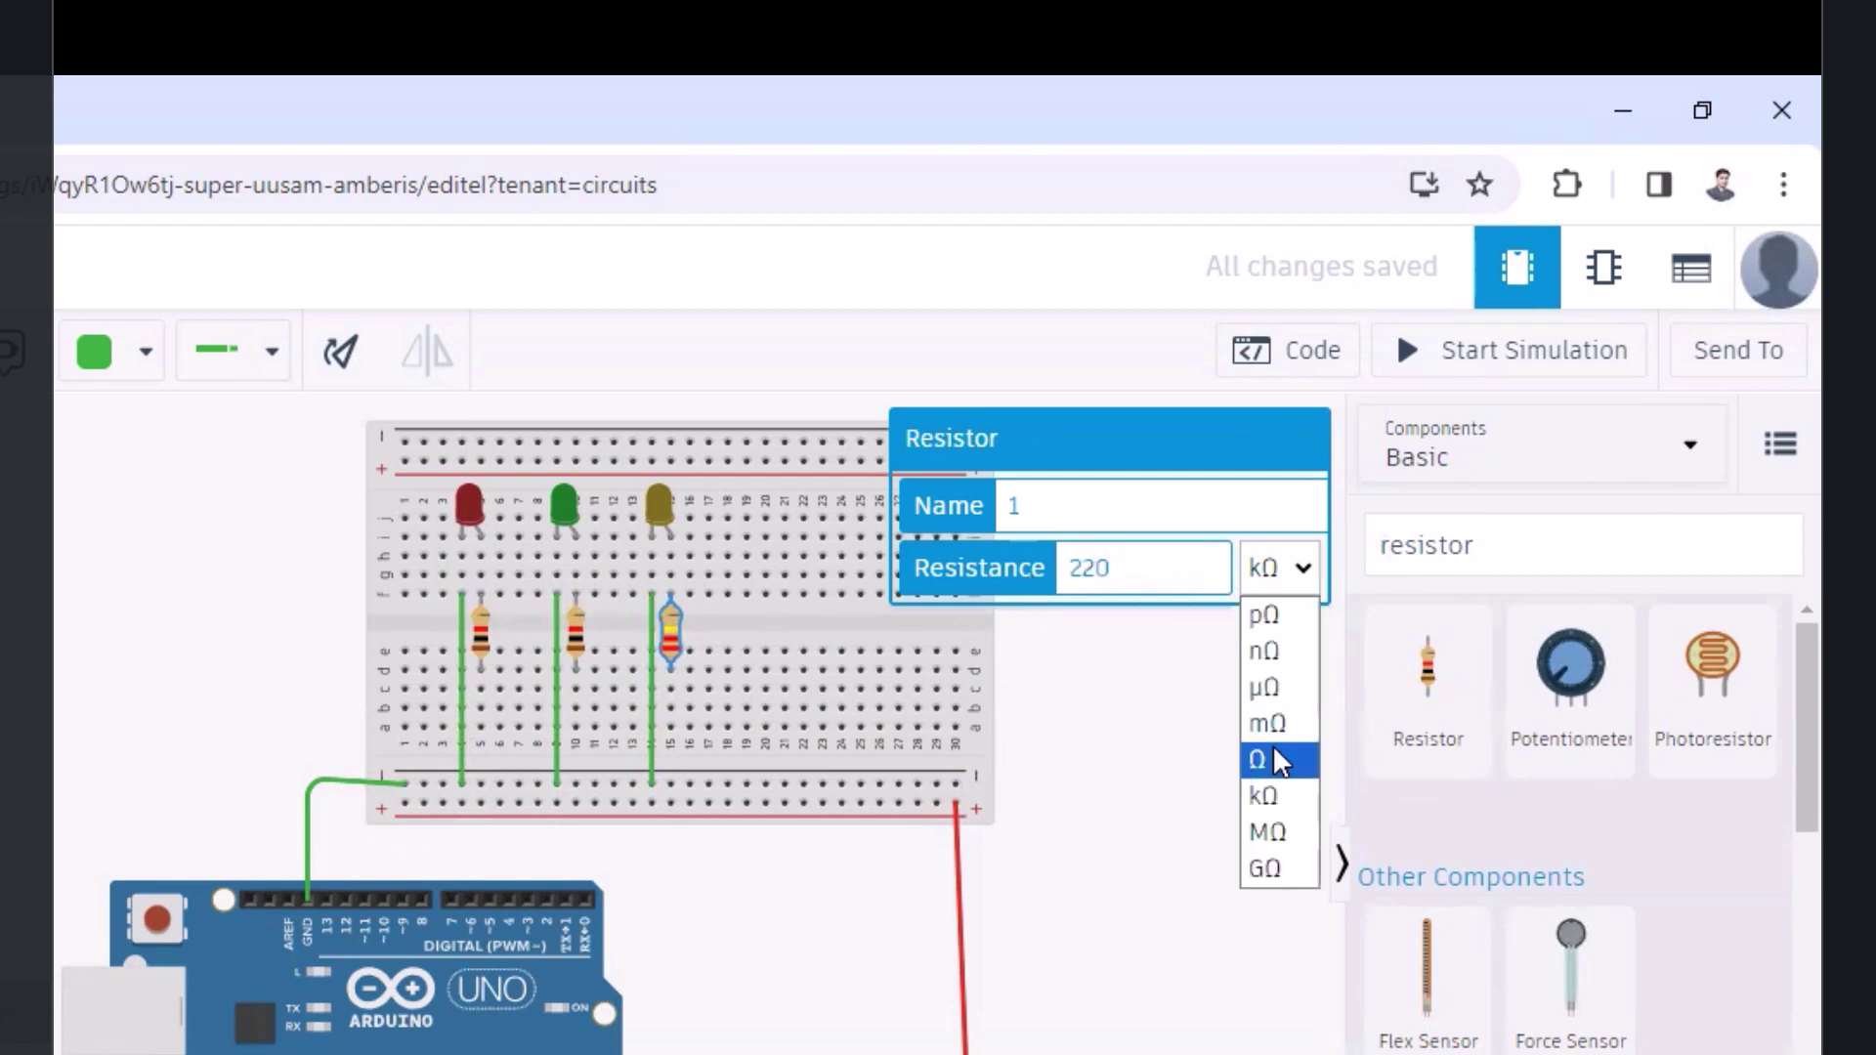
left_click(1272, 760)
left_click(578, 631)
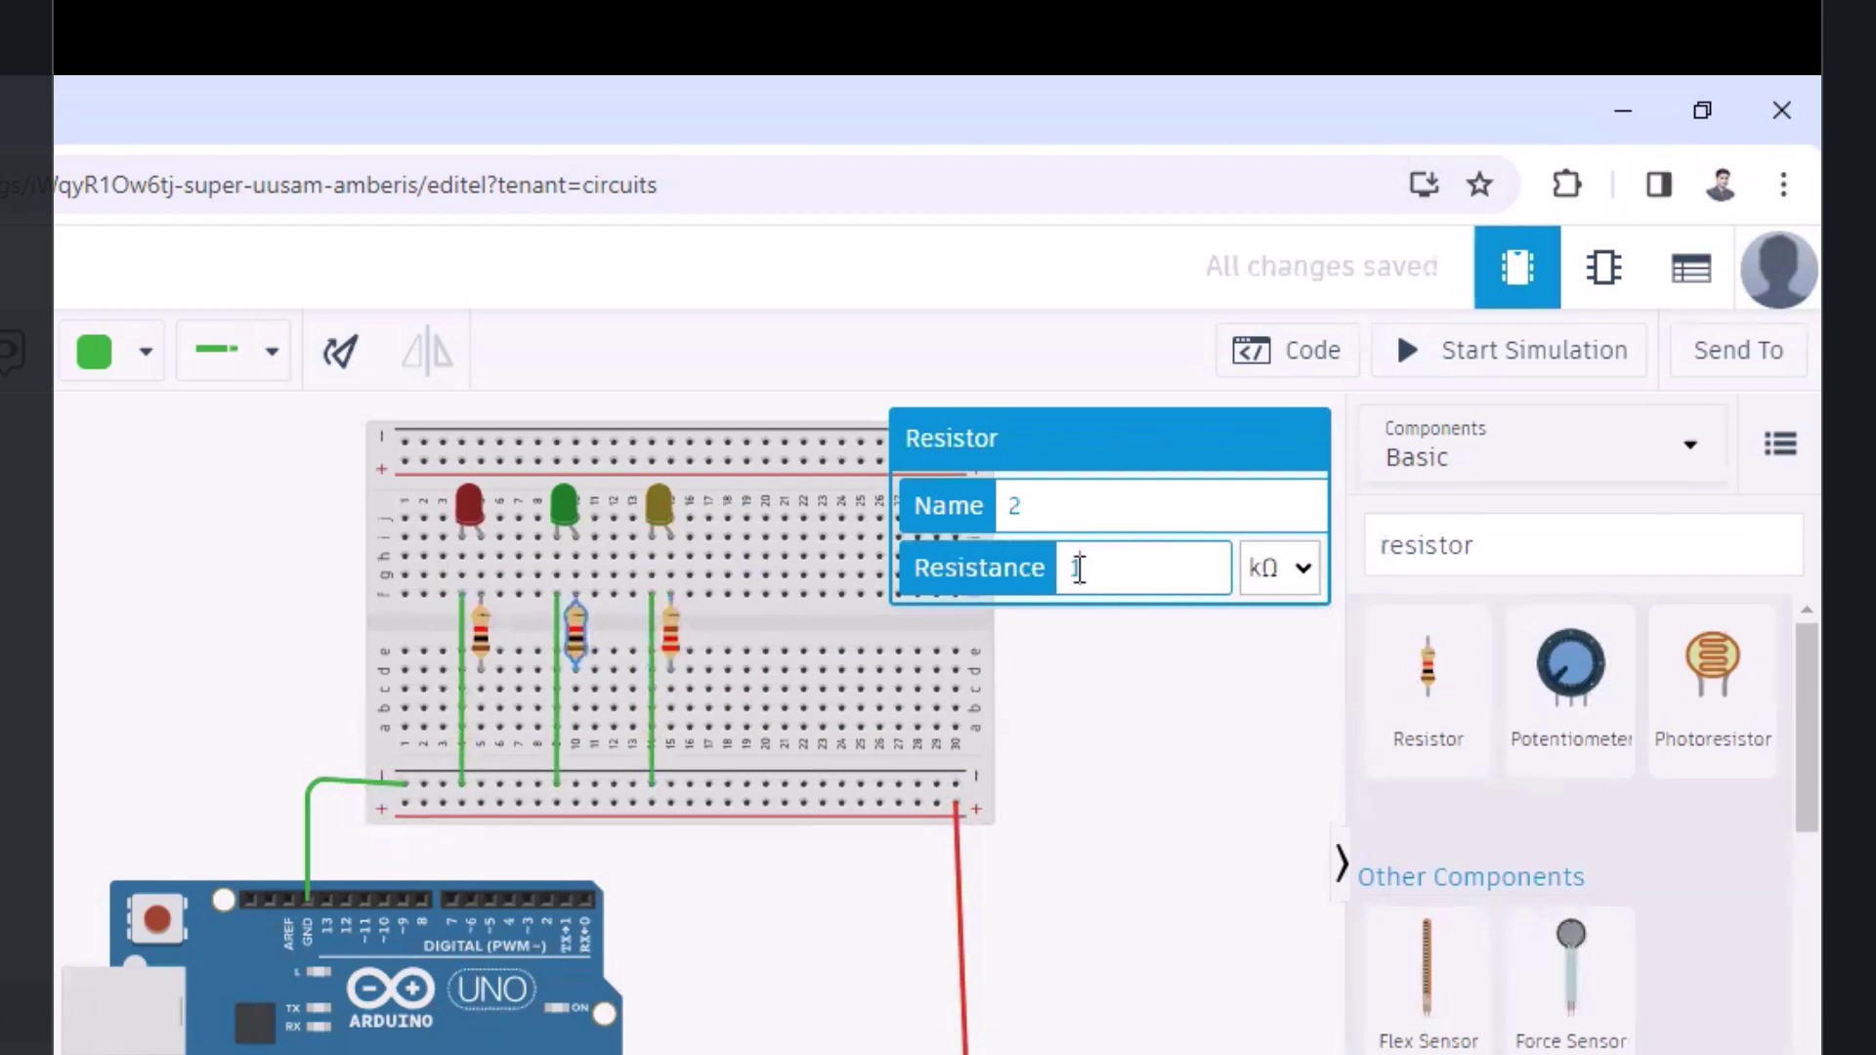
type("220")
left_click(1271, 572)
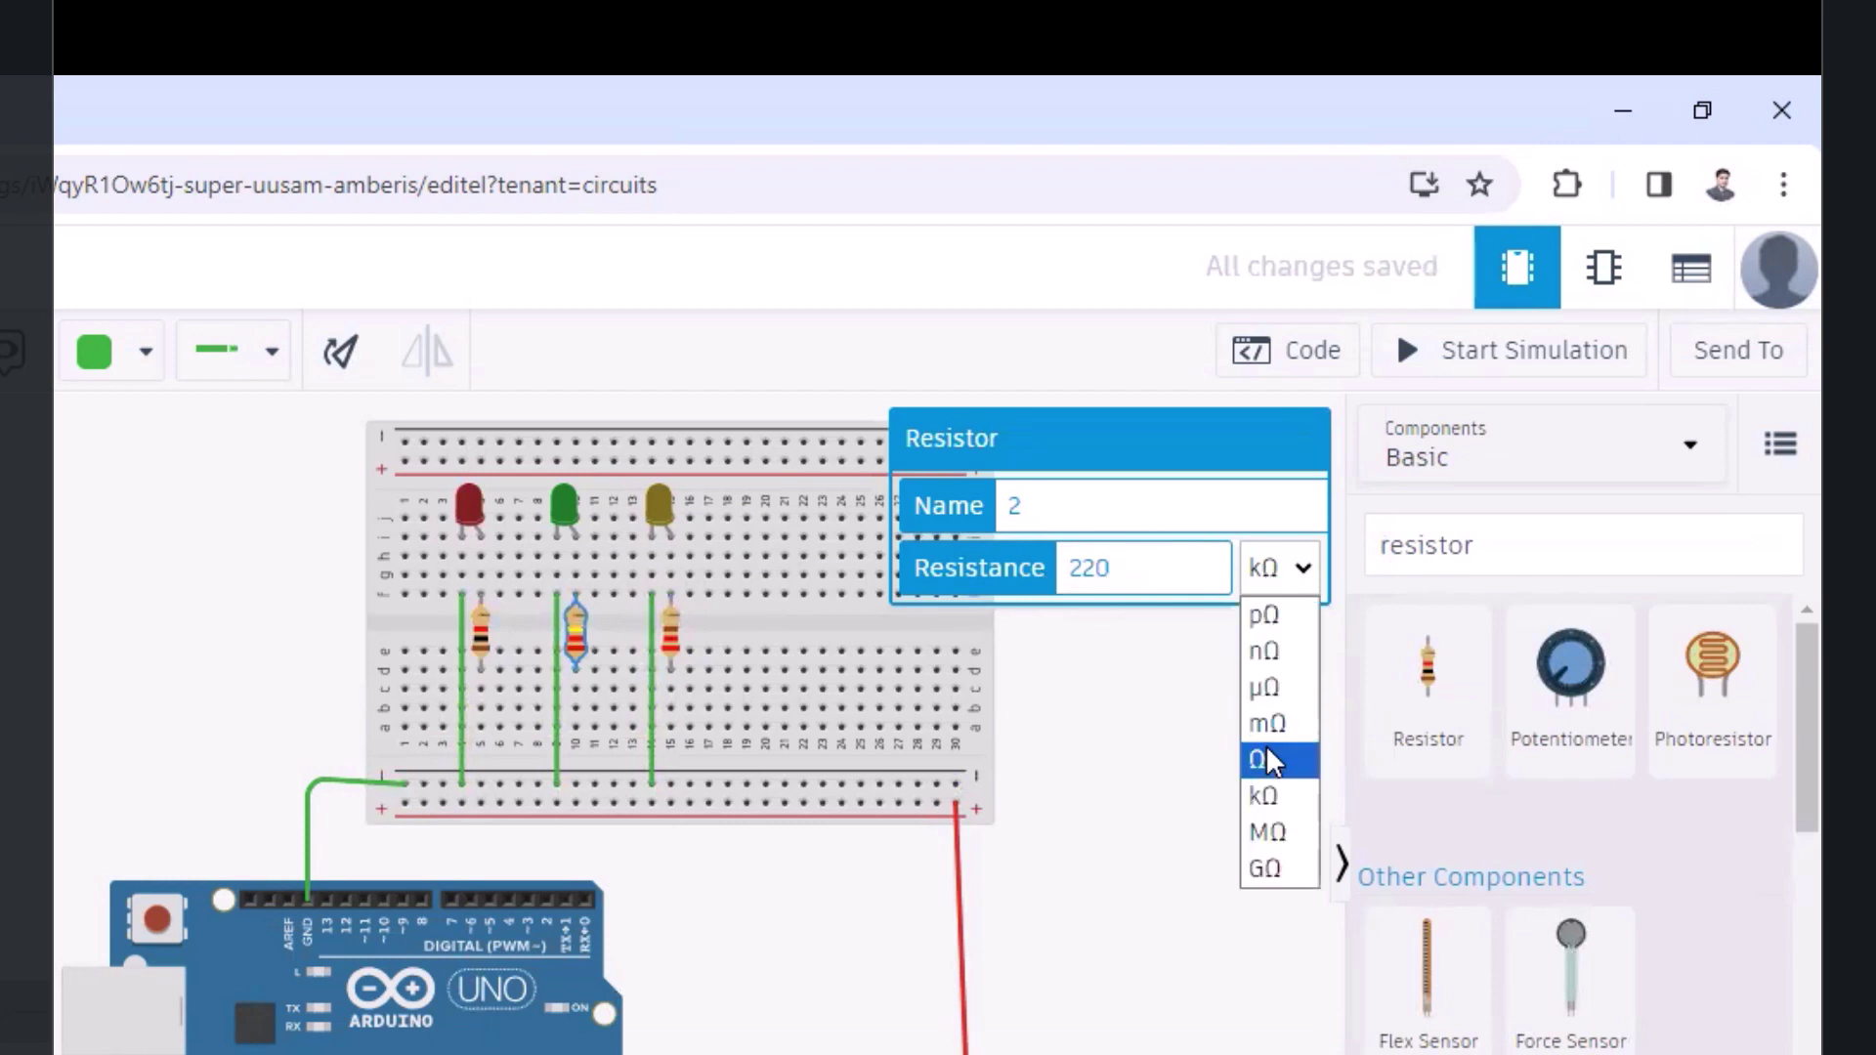
left_click(1264, 760)
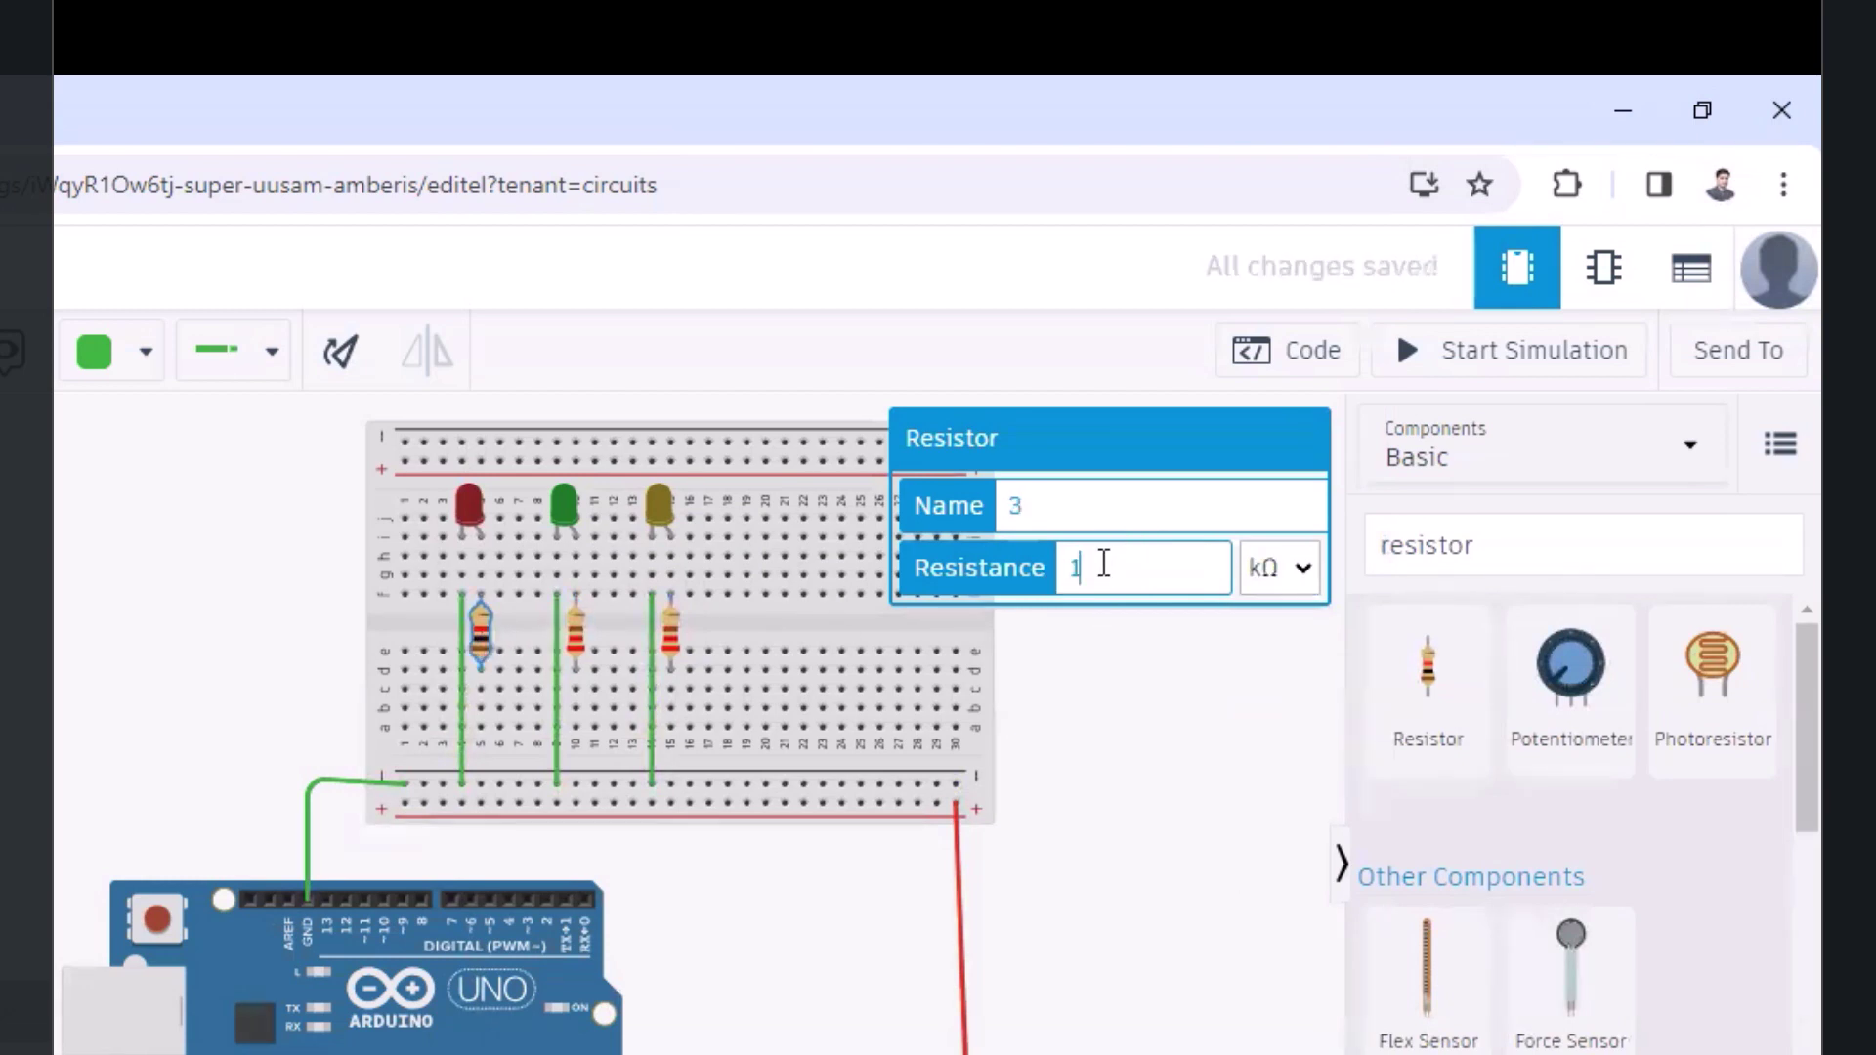
left_click_drag(1097, 565, 921, 564)
type("220")
left_click(1302, 569)
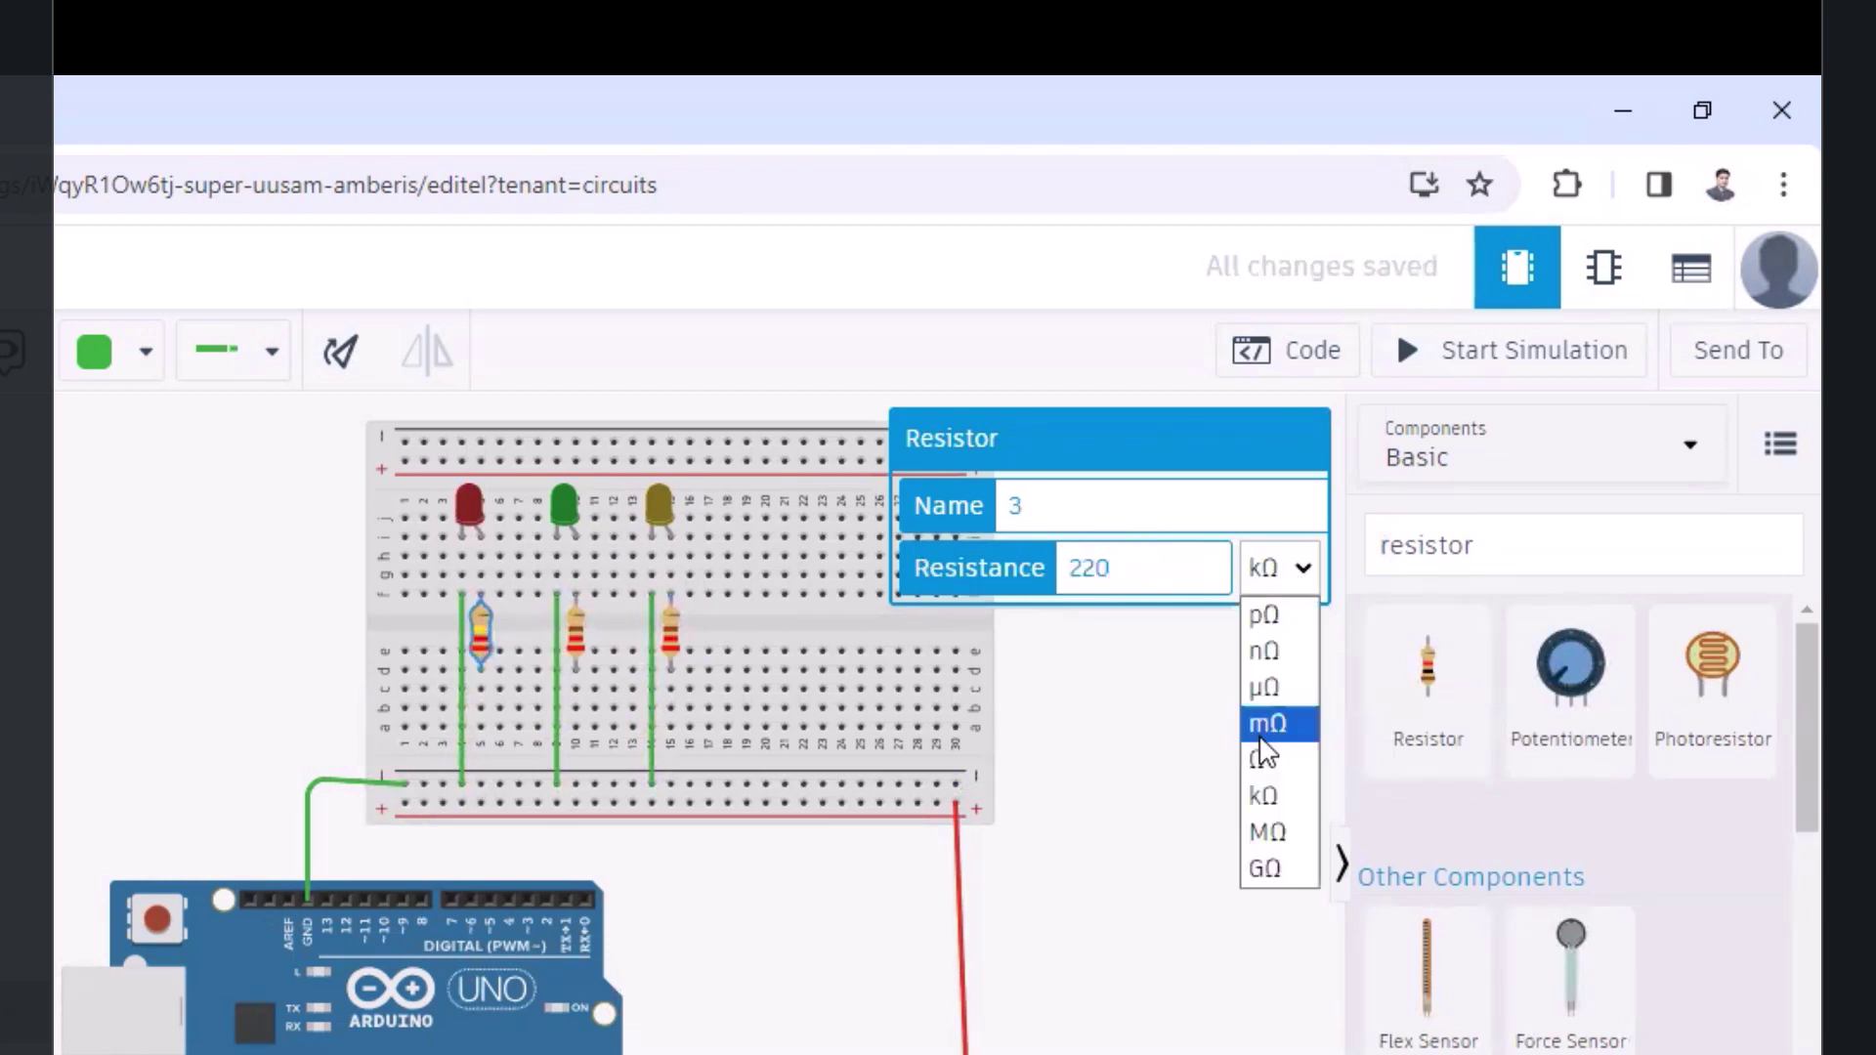
left_click(1260, 754)
left_click(1151, 837)
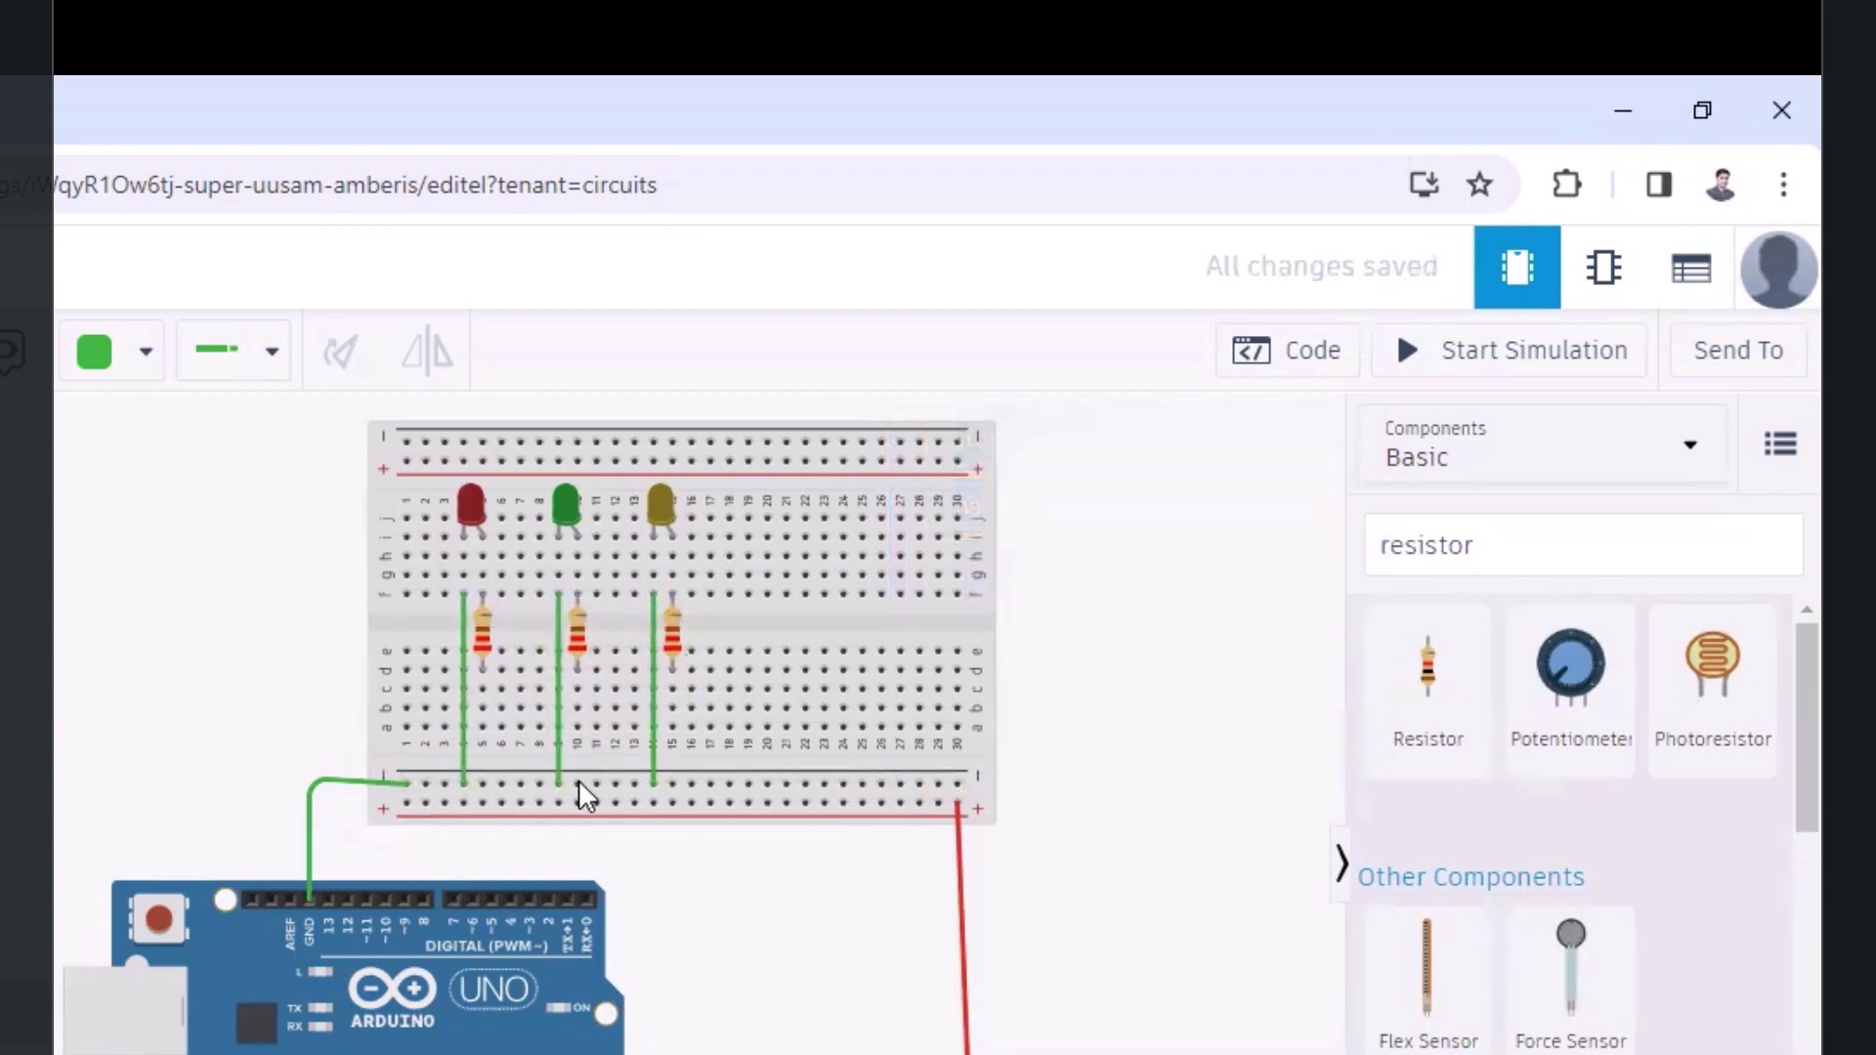
Wire the red, green and yellow LED resistors to Arduino pins D11, D10 and D6
left_click(482, 729)
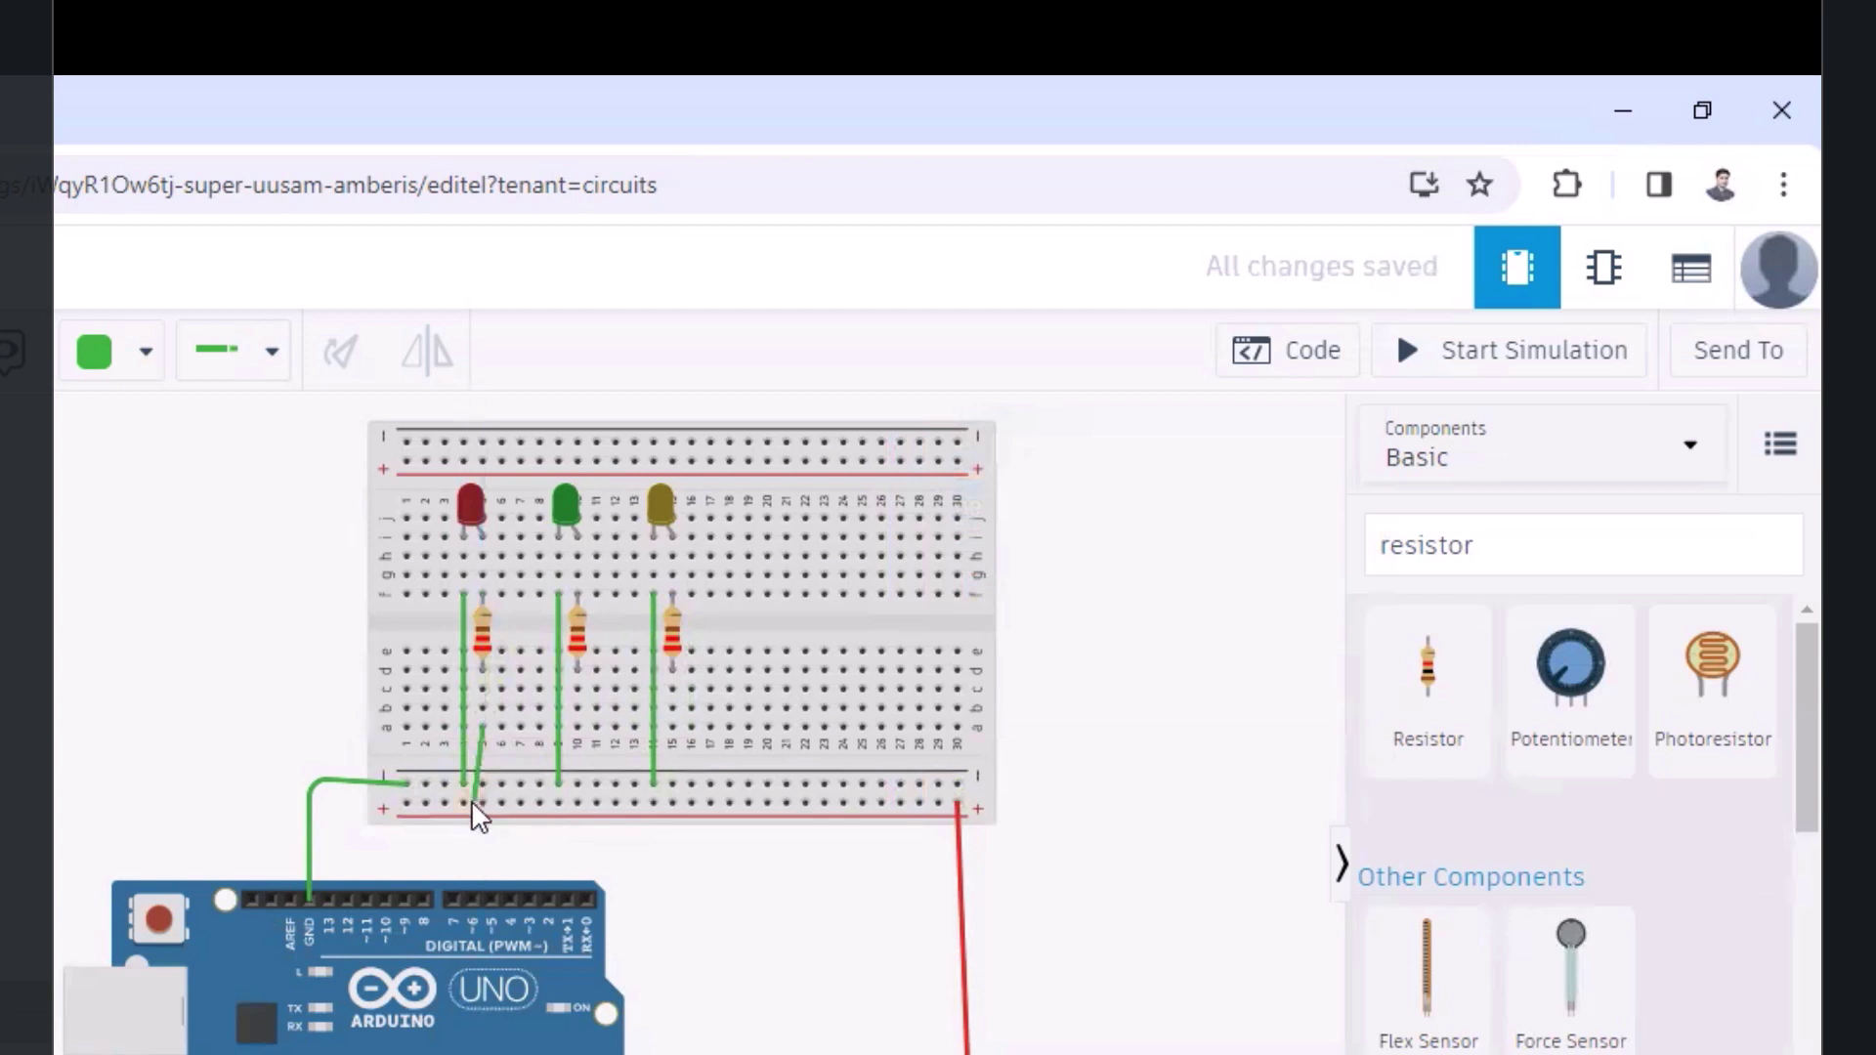
left_click(368, 893)
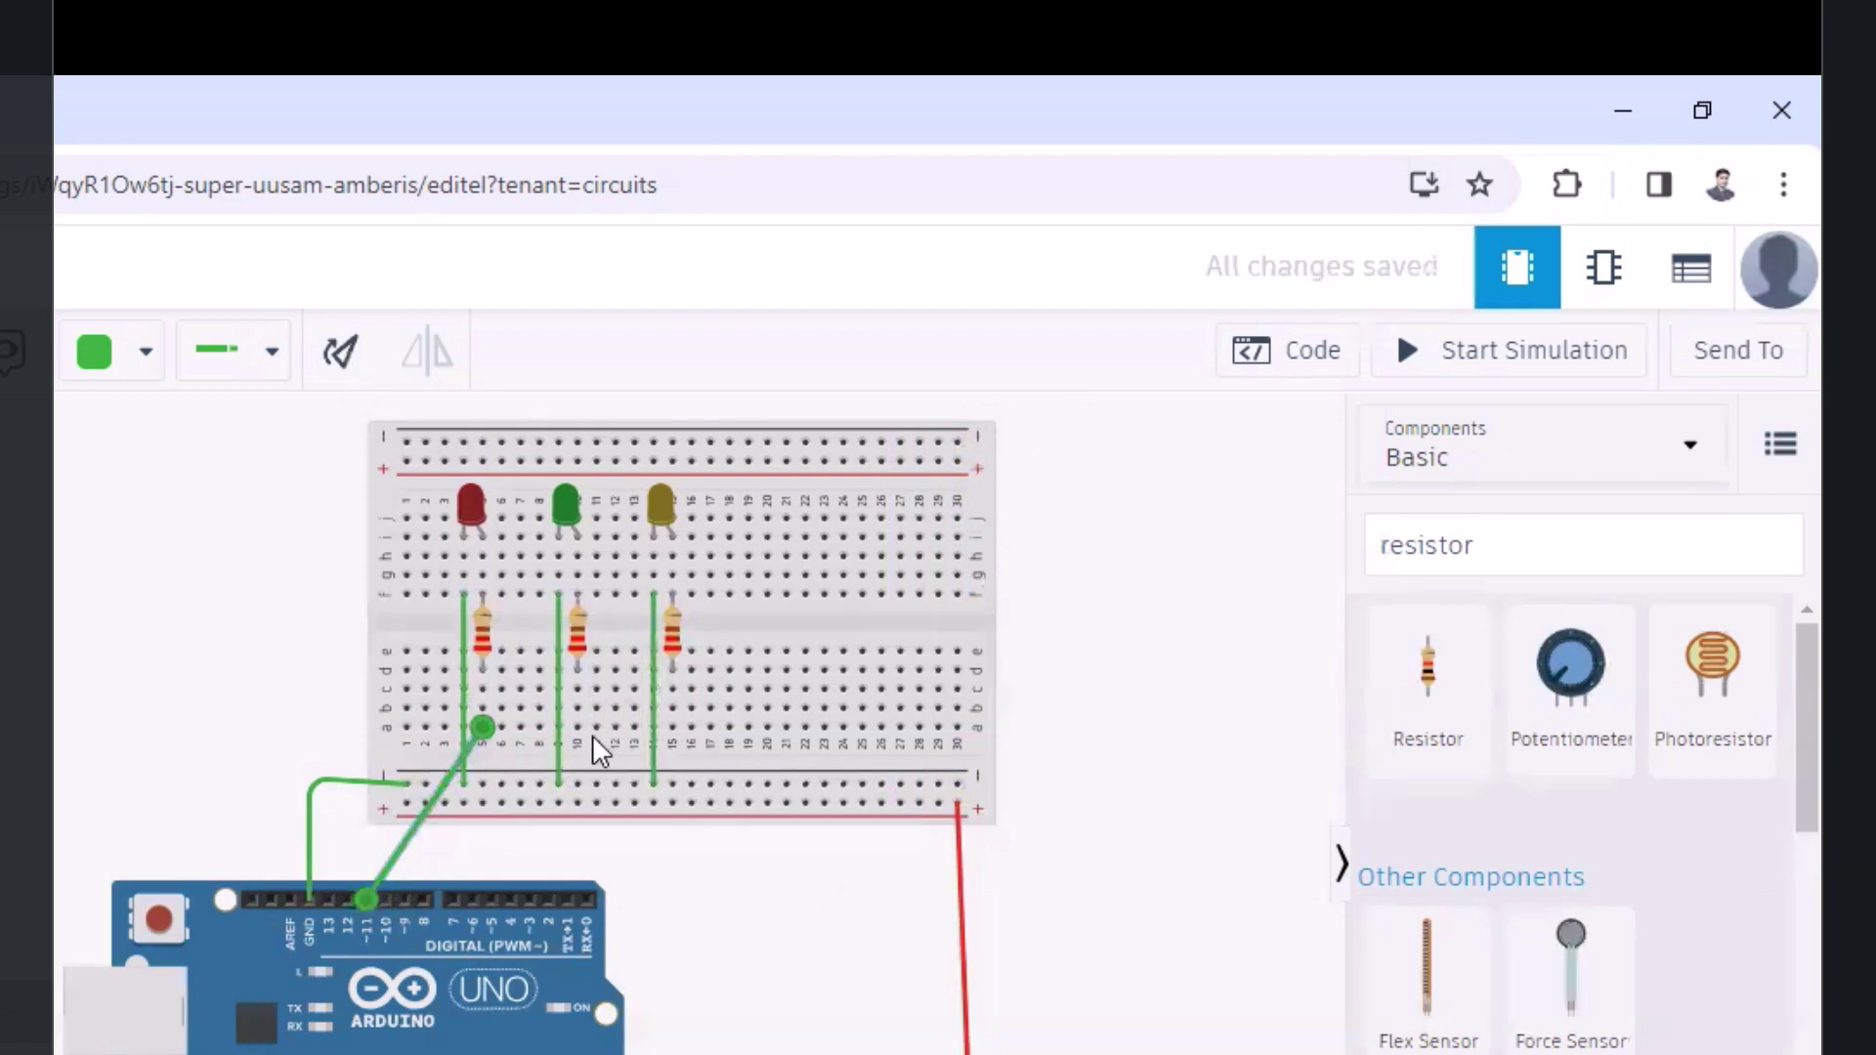
key("Escape")
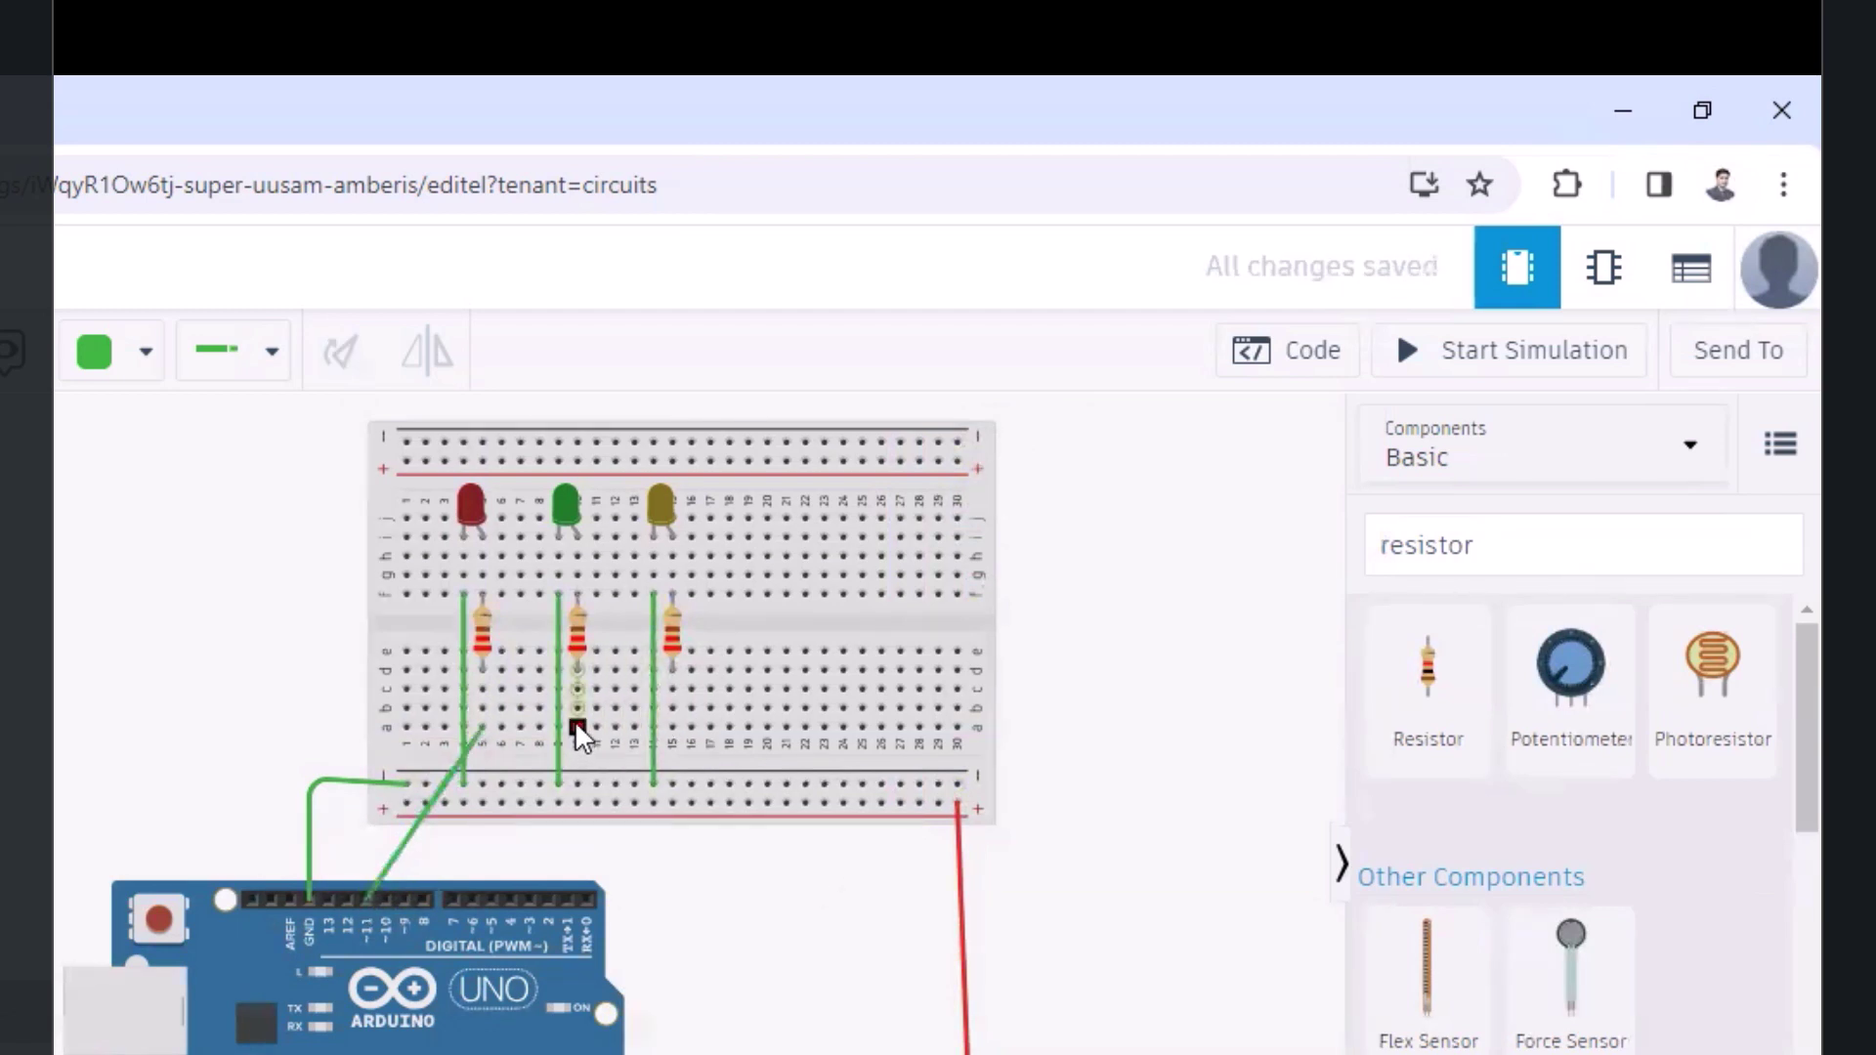
left_click(576, 728)
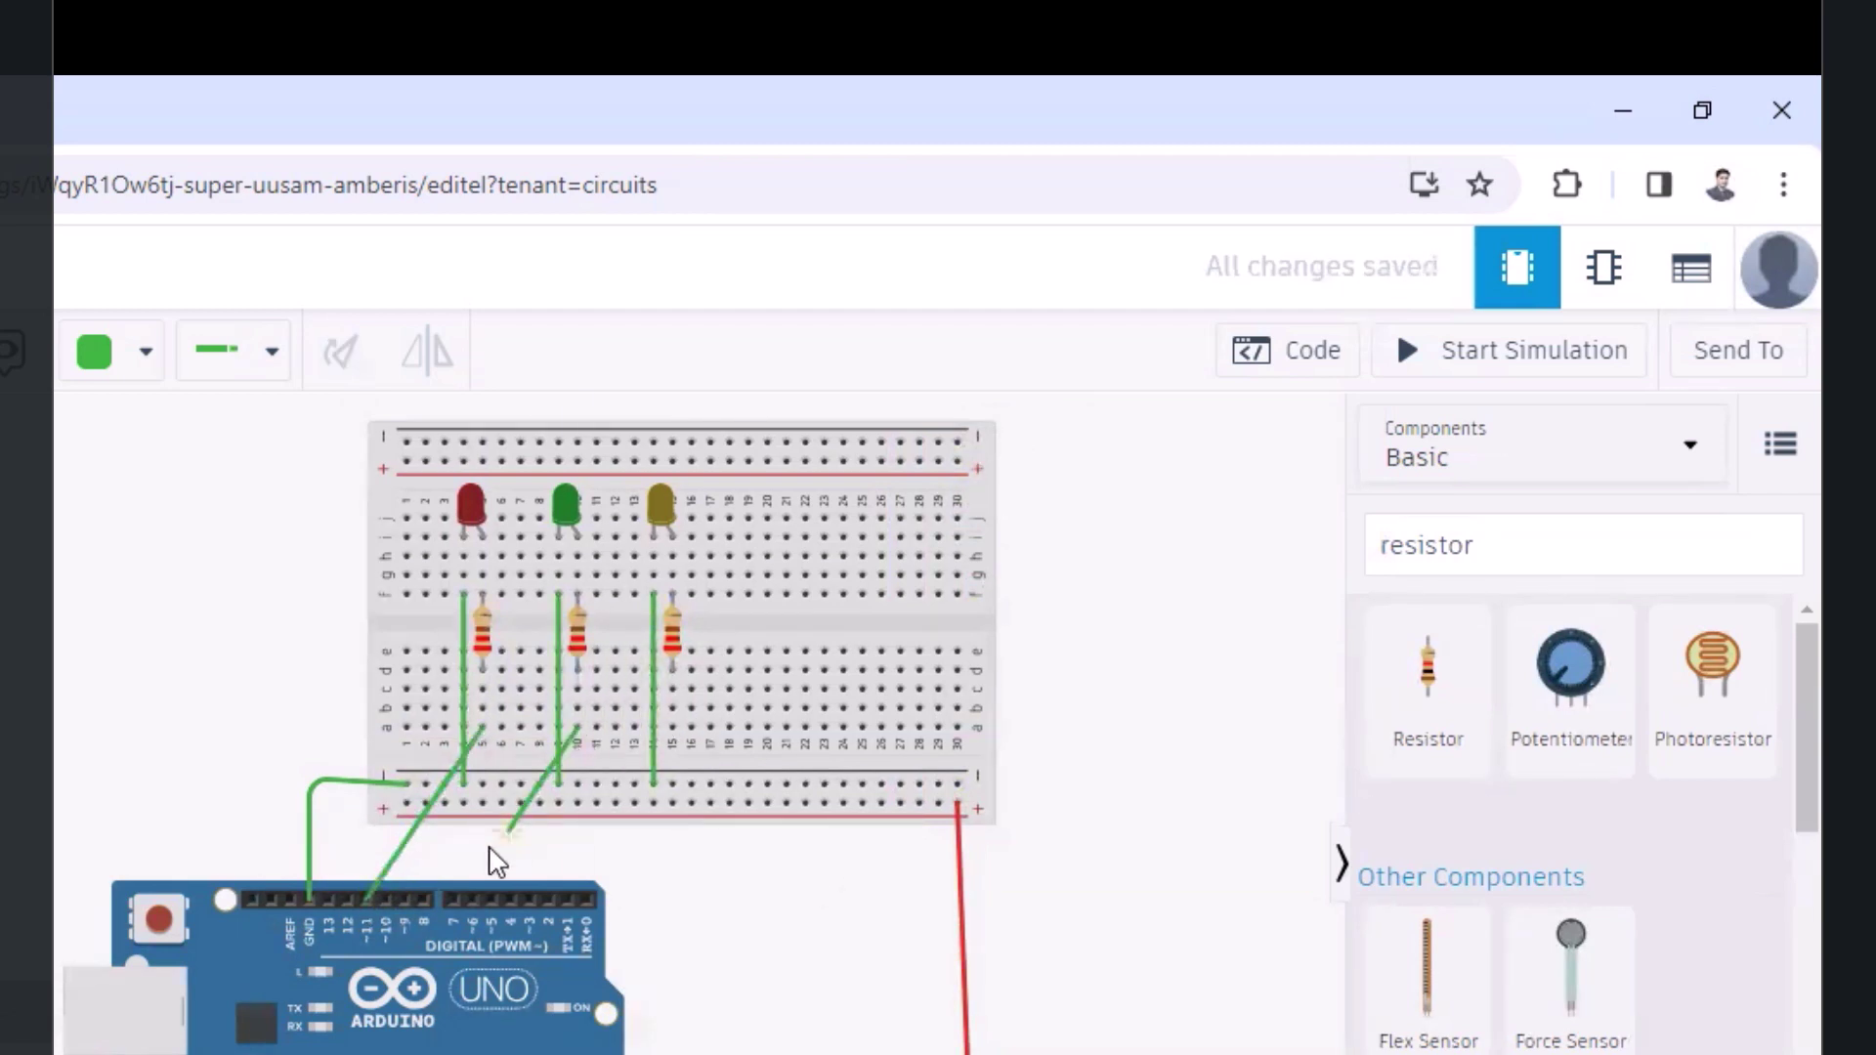
left_click(389, 899)
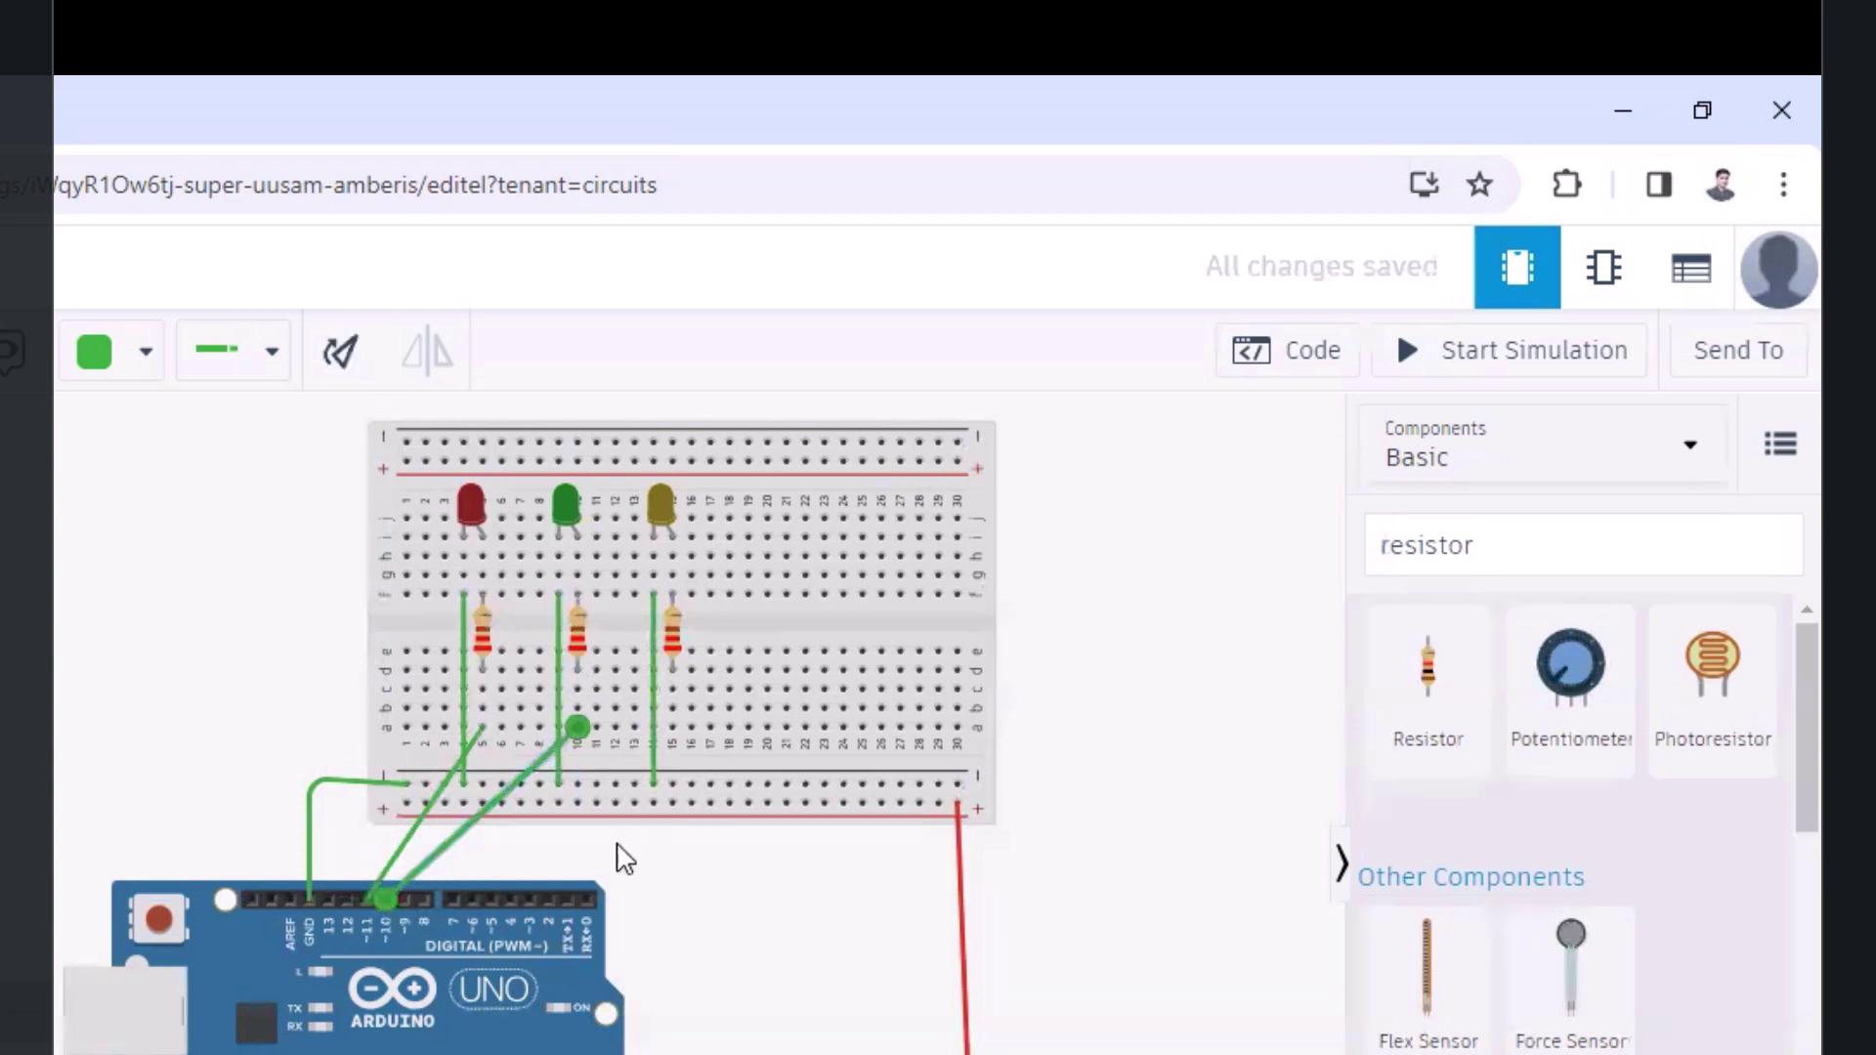
left_click(673, 727)
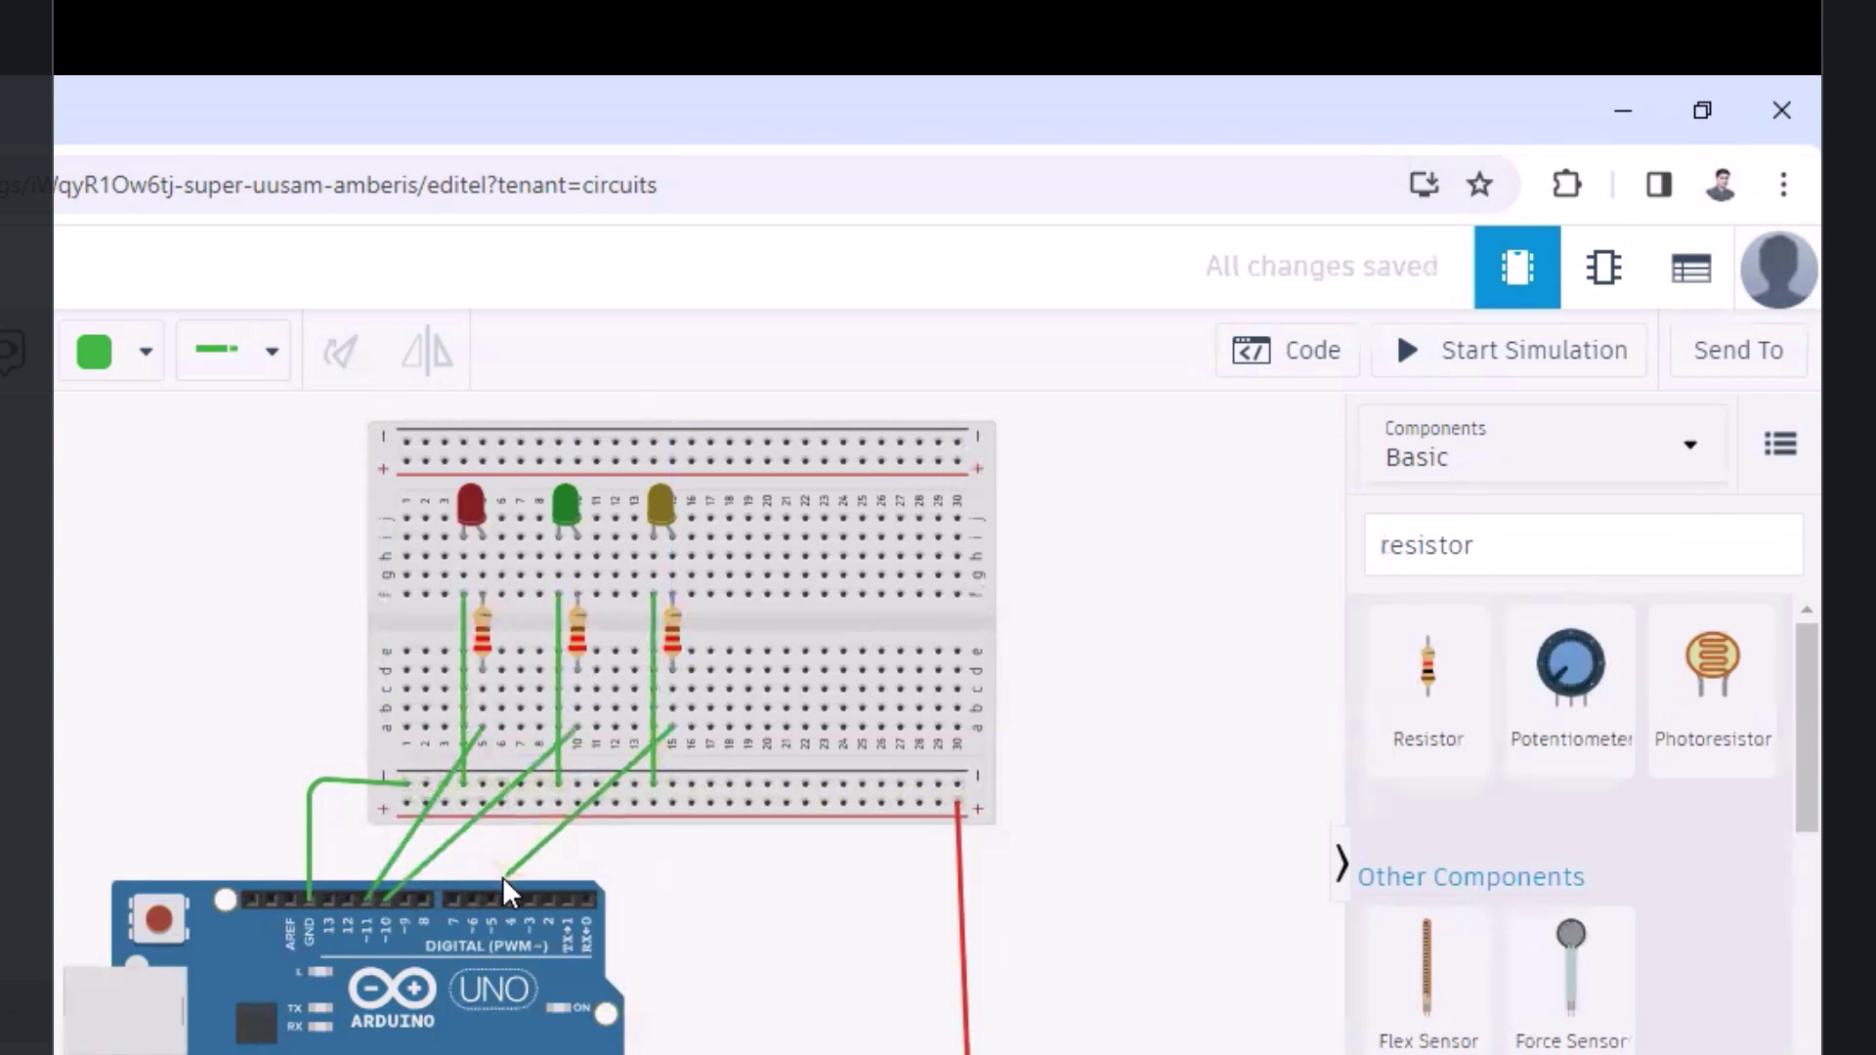
left_click(476, 895)
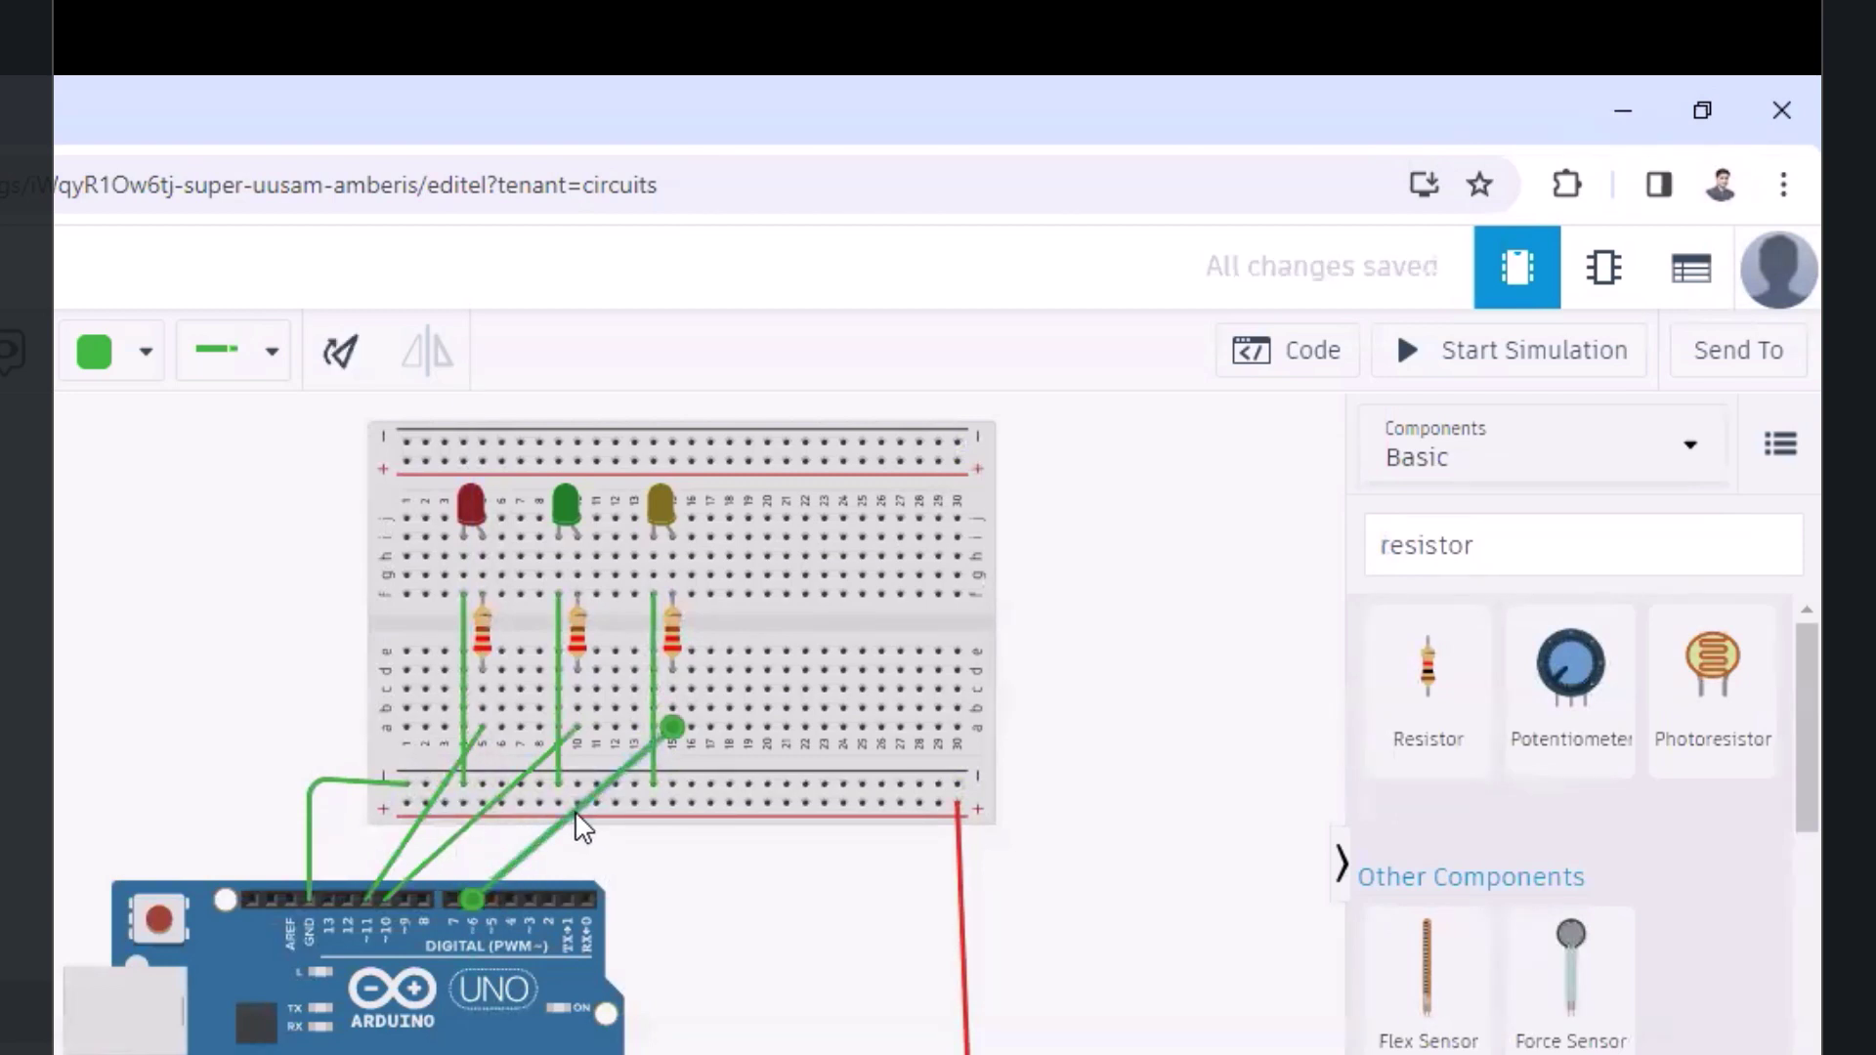
Recolour the D6, D10 and D11 wires red
left_click(146, 361)
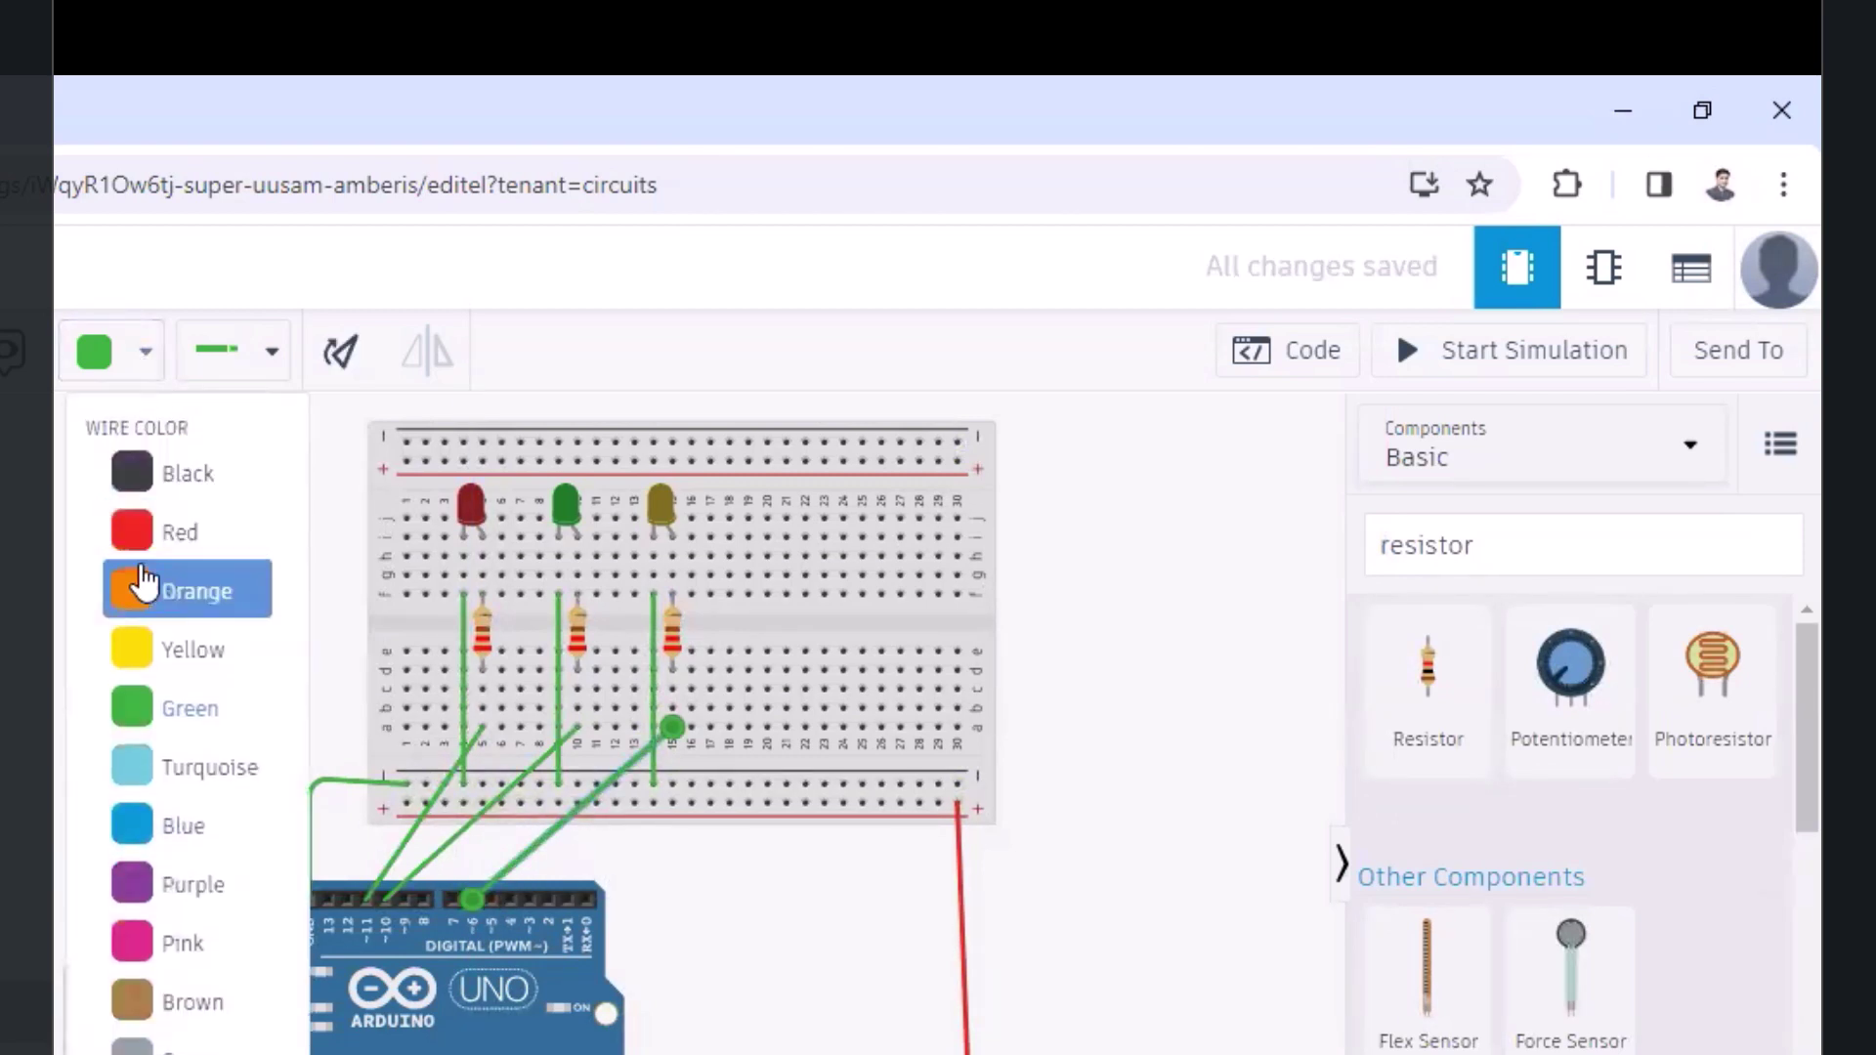
left_click(174, 555)
left_click(471, 813)
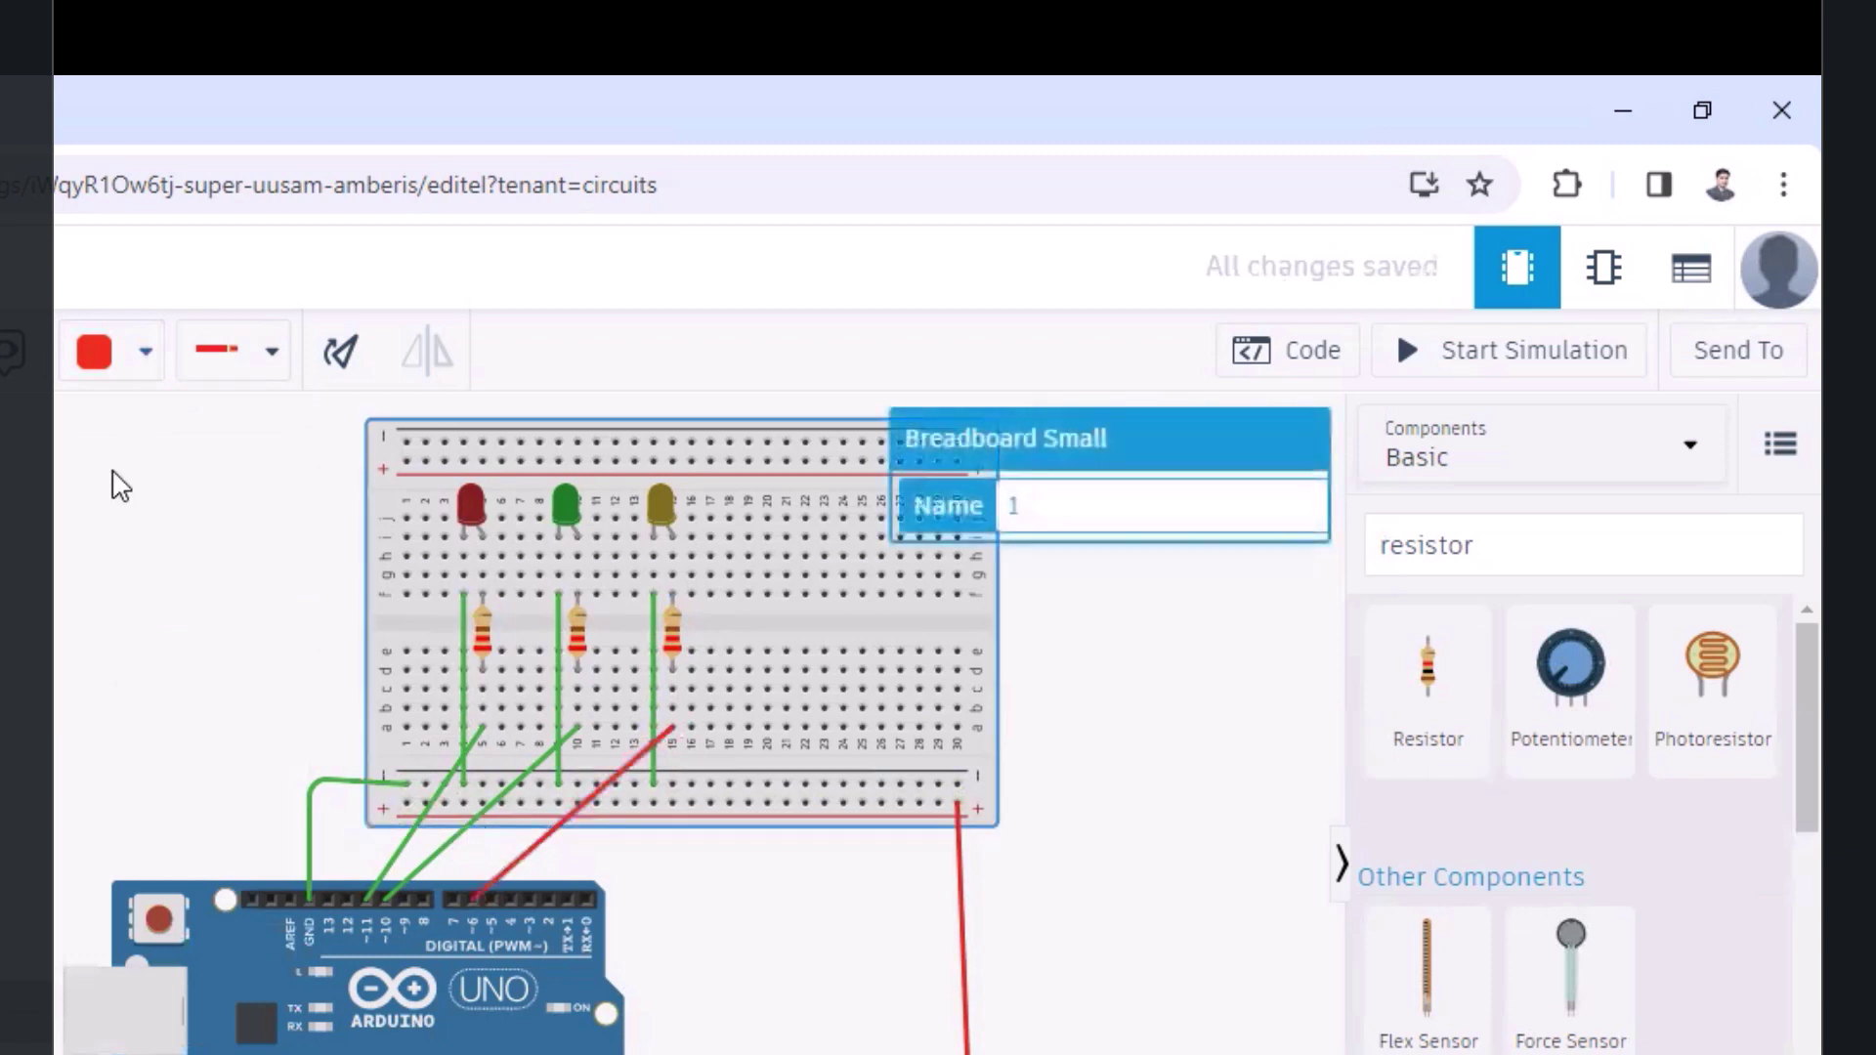
left_click(436, 850)
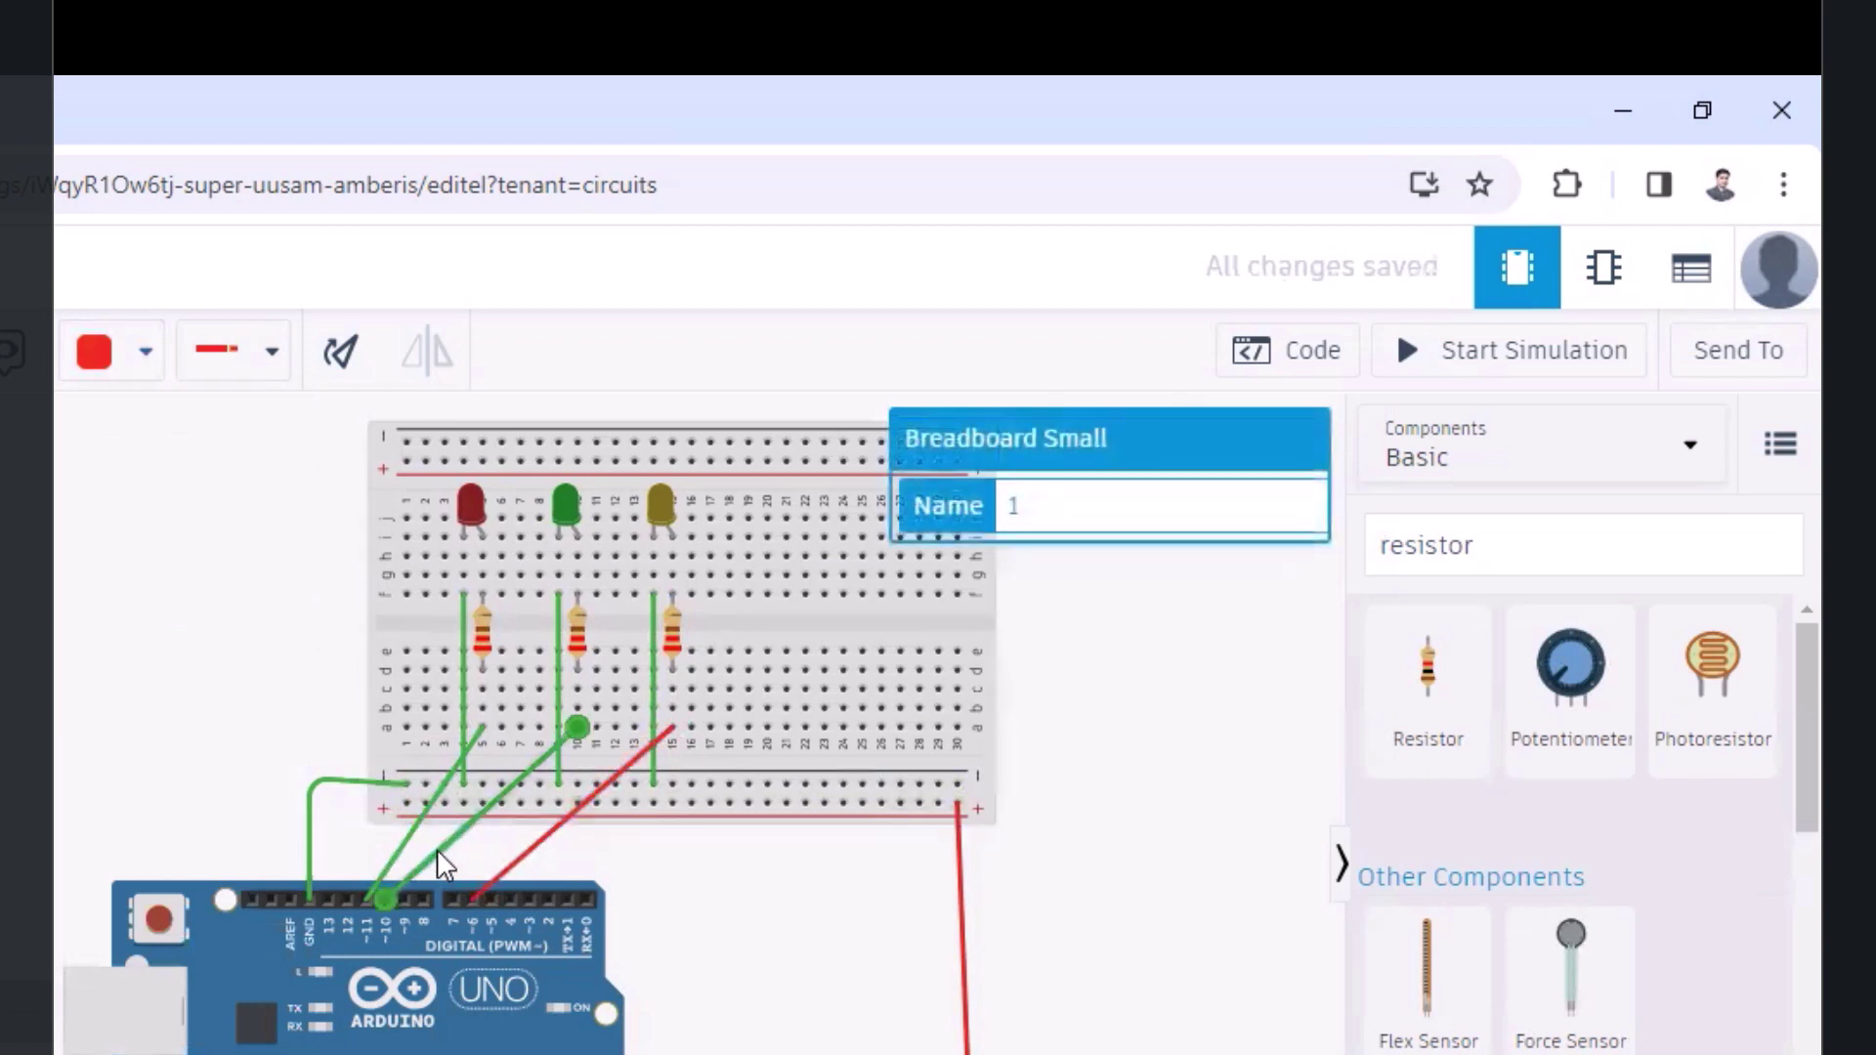
left_click(137, 364)
left_click(132, 528)
left_click(412, 821)
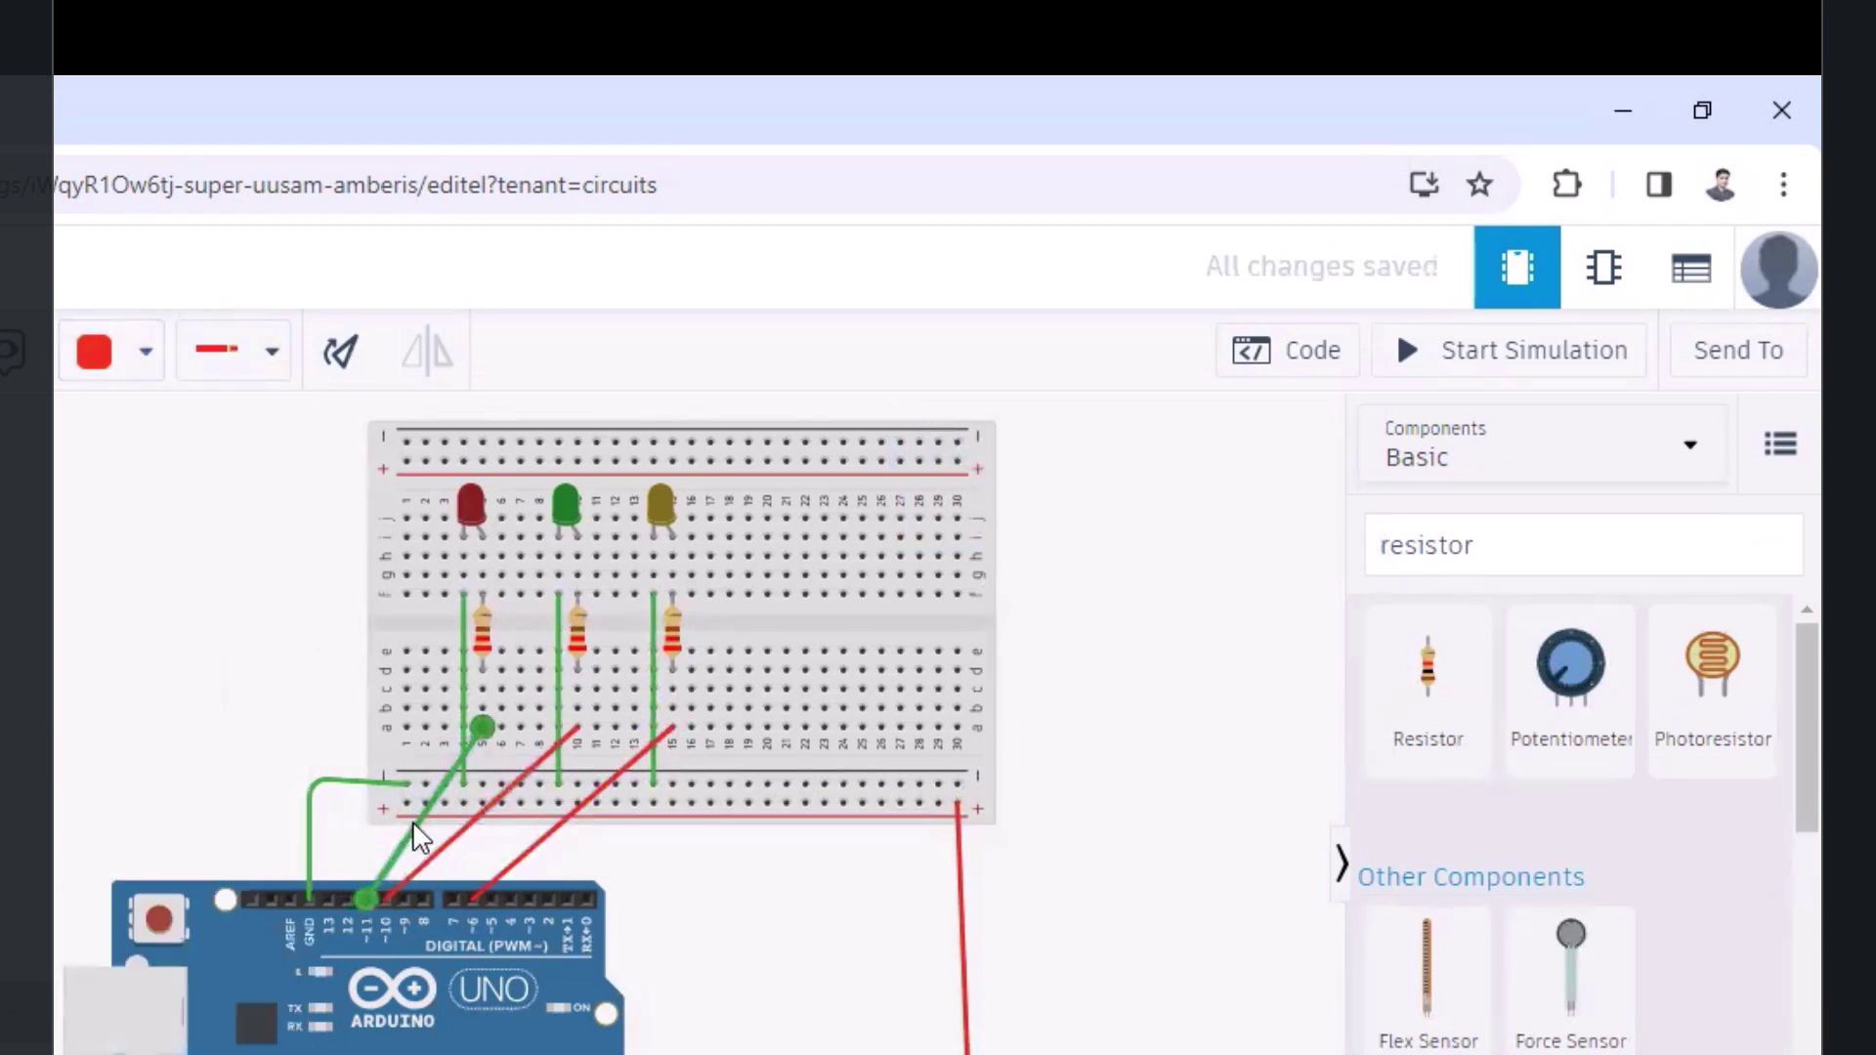
left_click(142, 363)
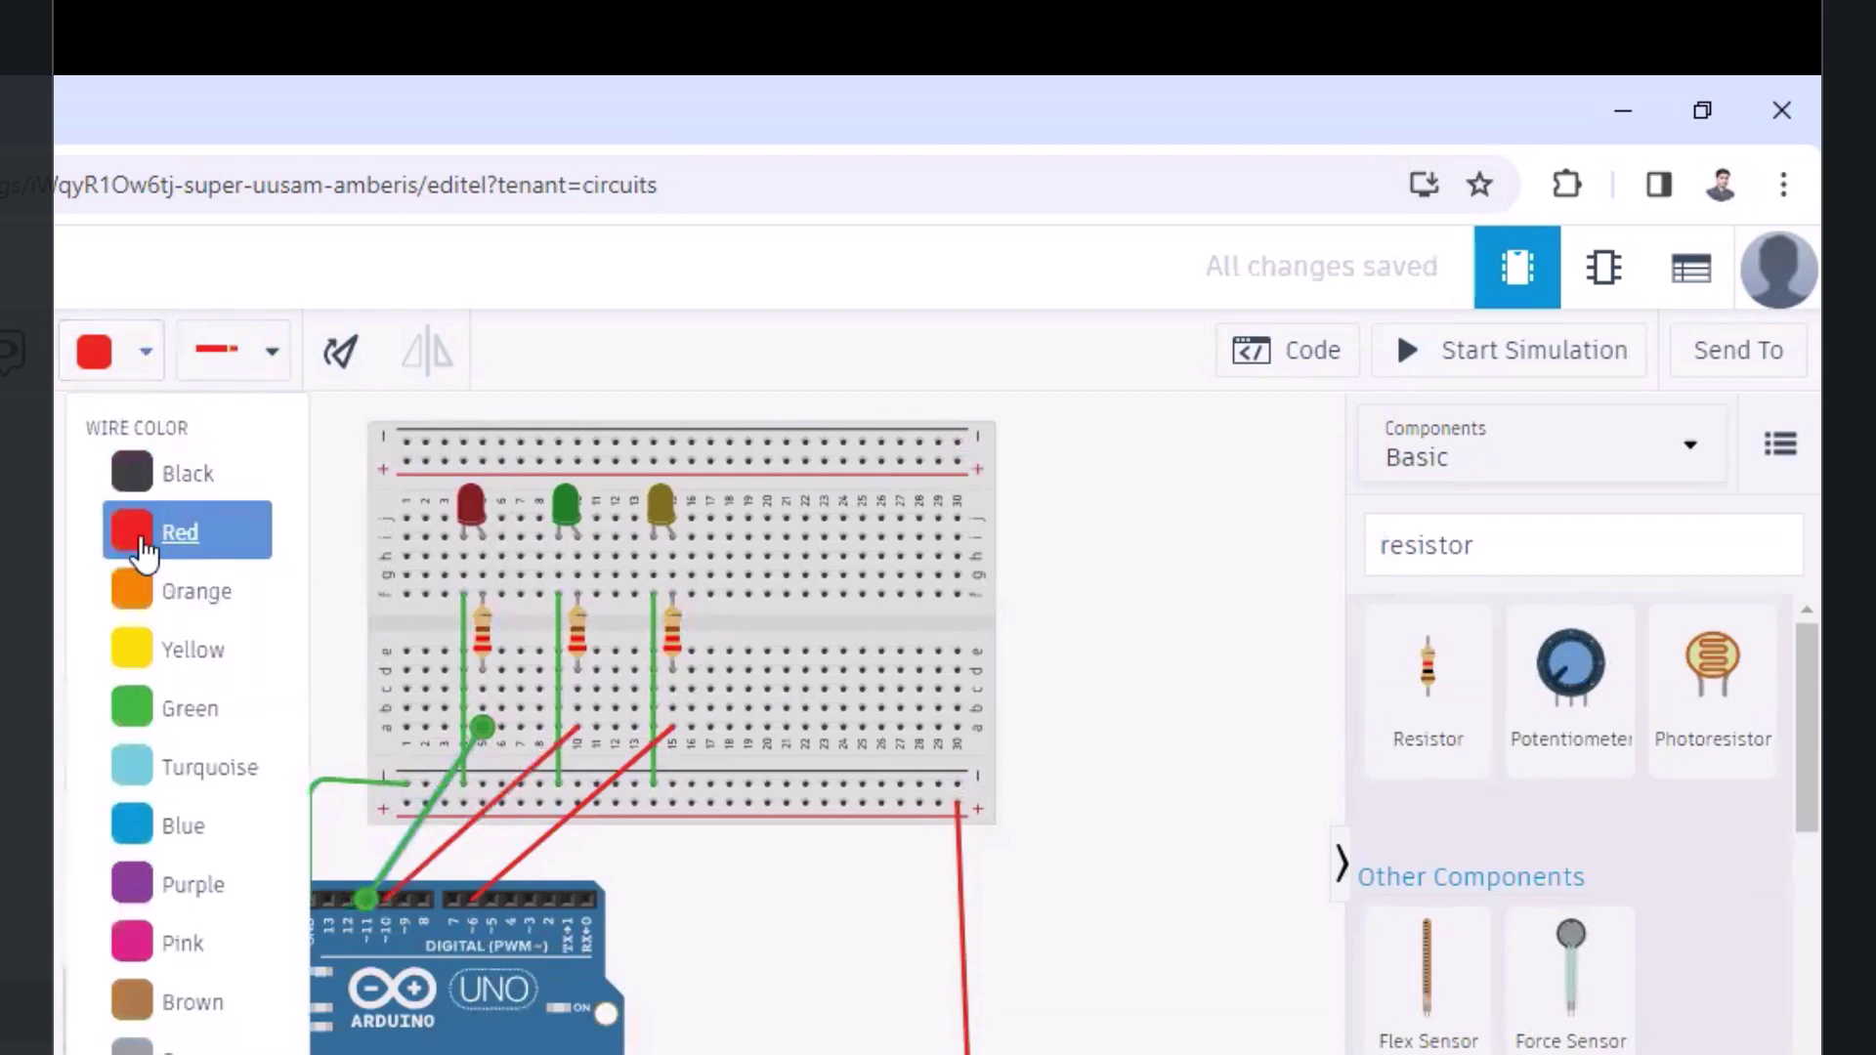
left_click(135, 529)
left_click(785, 932)
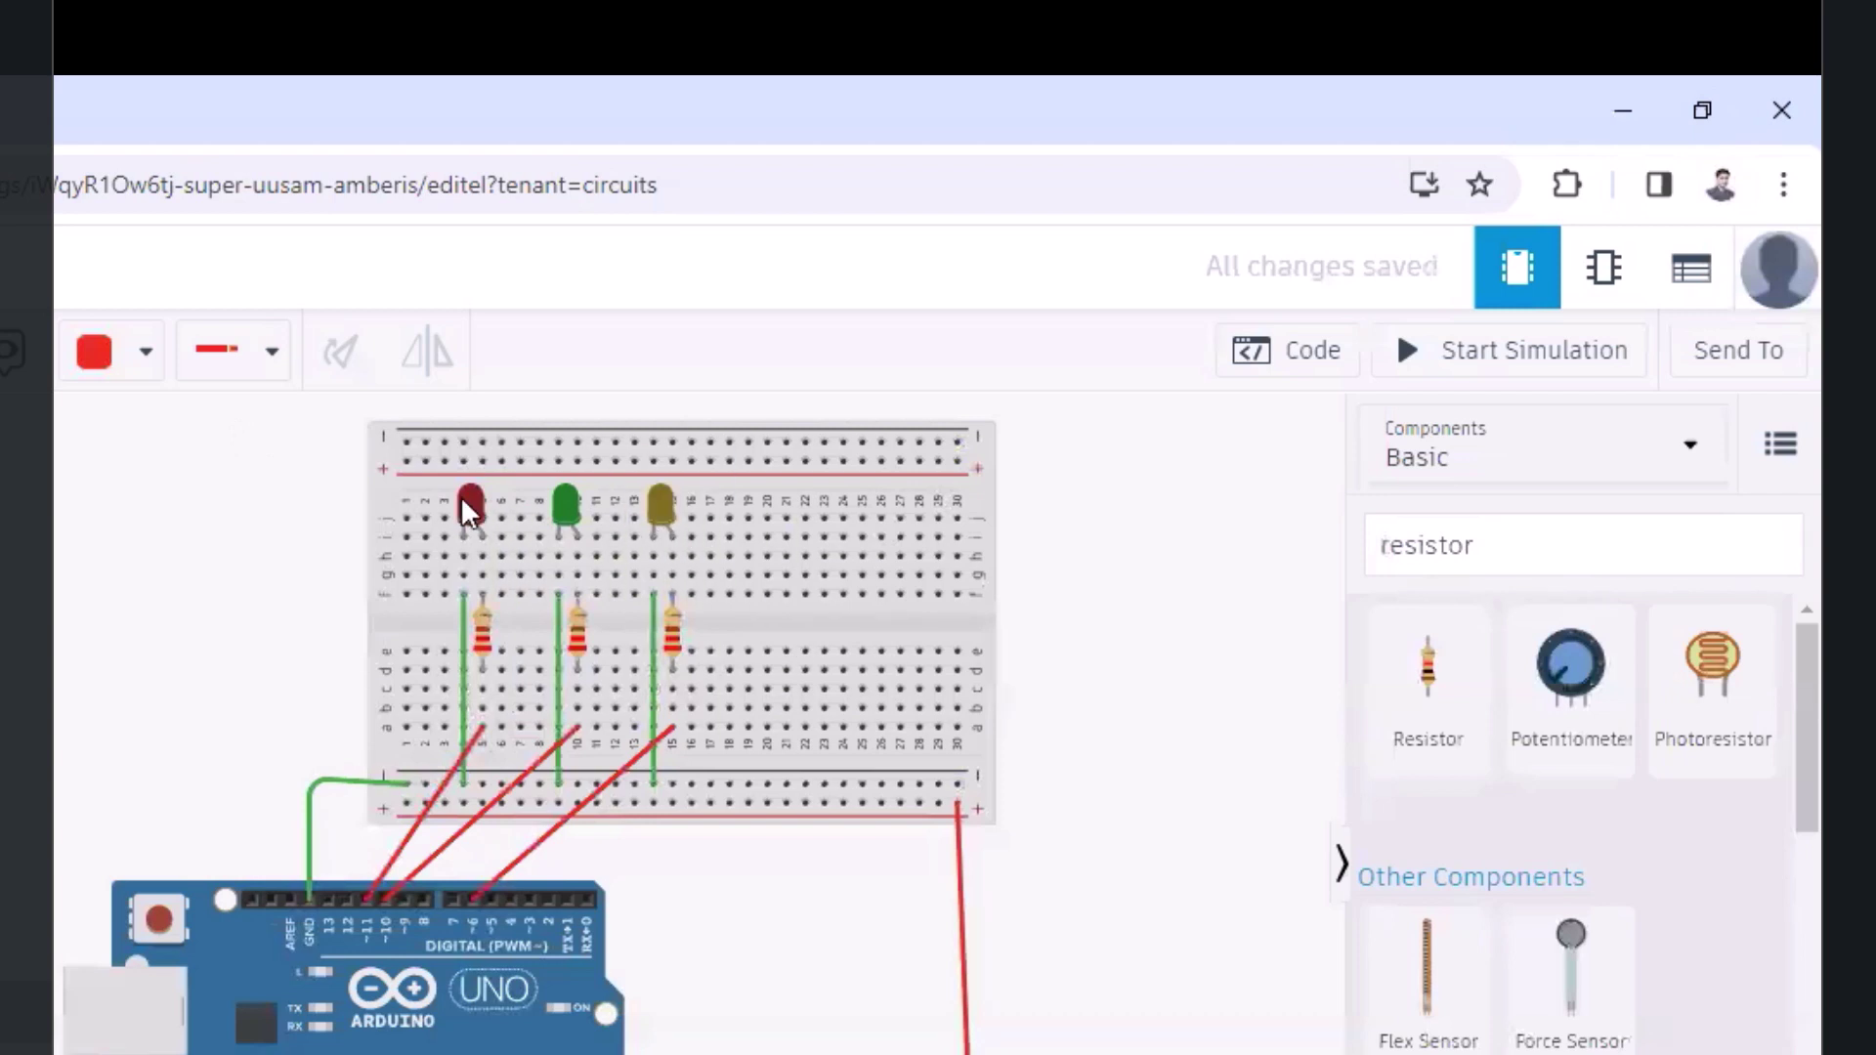
left_click_drag(1534, 546, 1353, 557)
left_click(1356, 562)
Search 'pote' and place a potentiometer on the breadboard
left_click(1512, 534)
key("BackSpace")
key("BackSpace")
key("BackSpace")
key("BackSpace")
key("BackSpace")
key("BackSpace")
key("BackSpace")
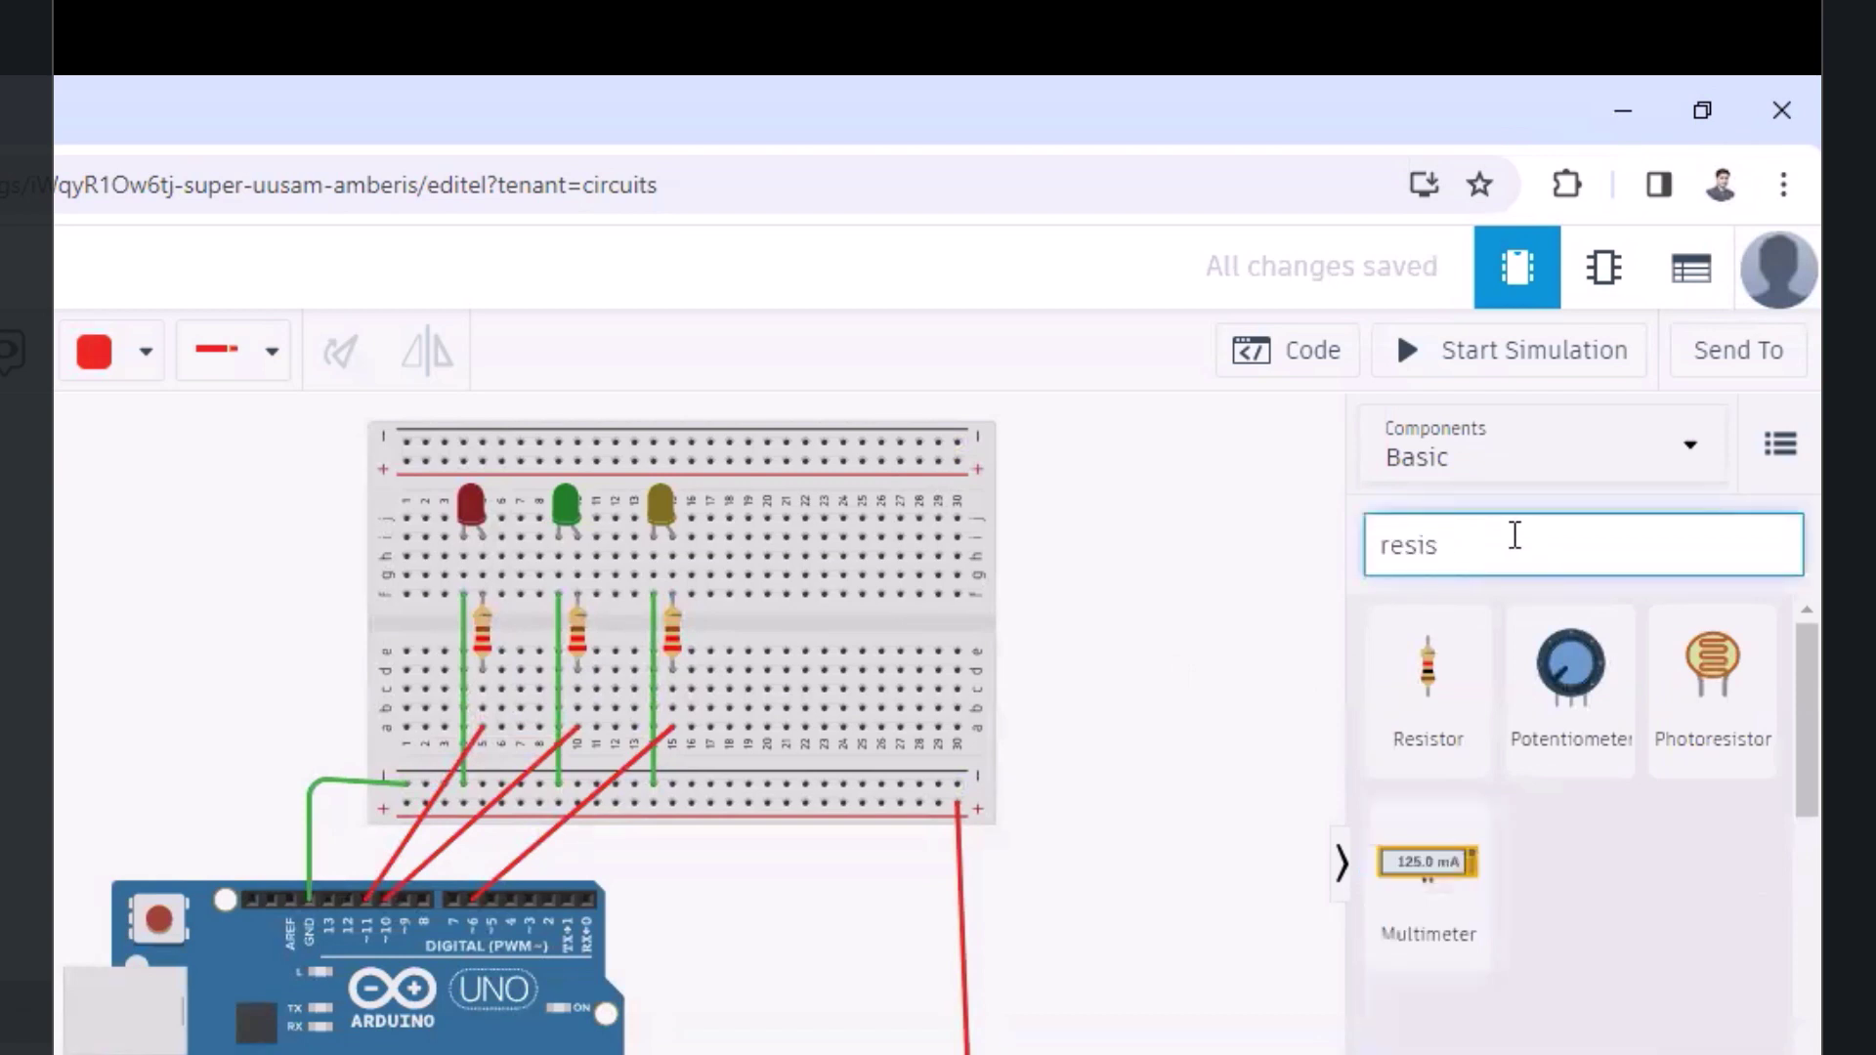
key("BackSpace")
type("pote")
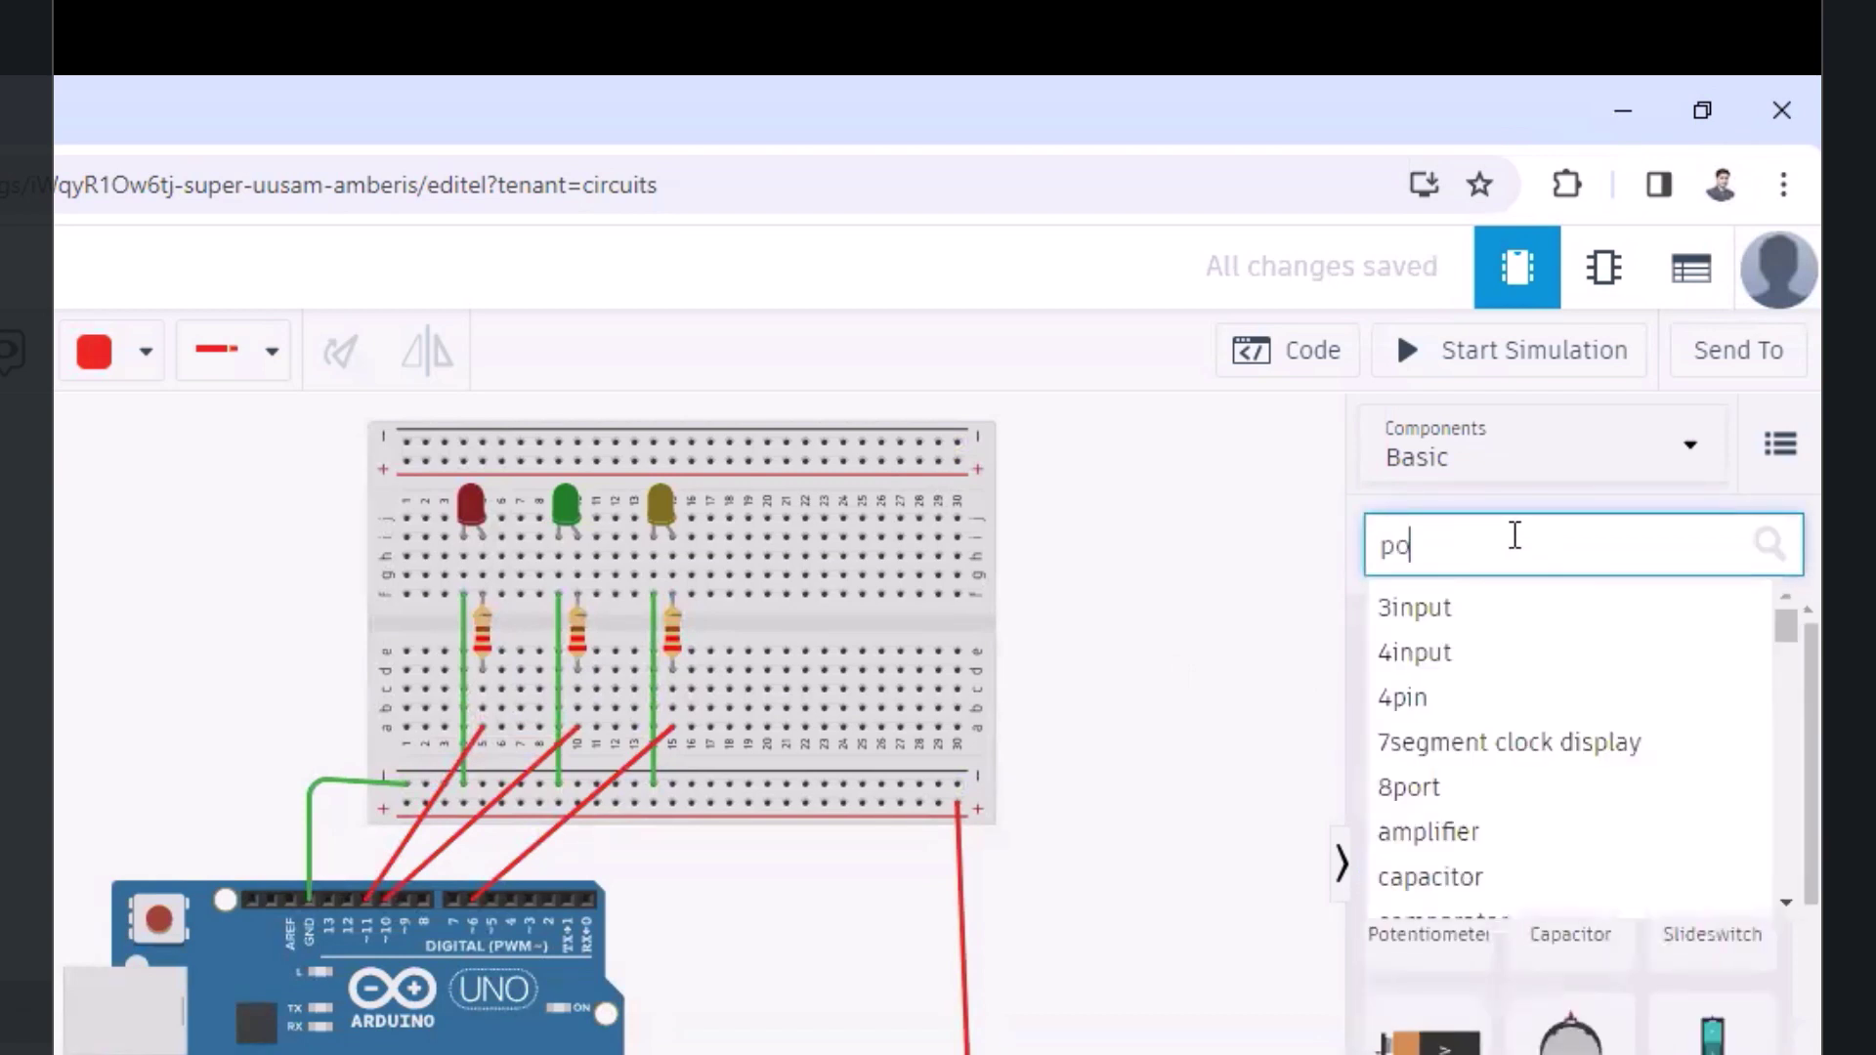
left_click(1516, 607)
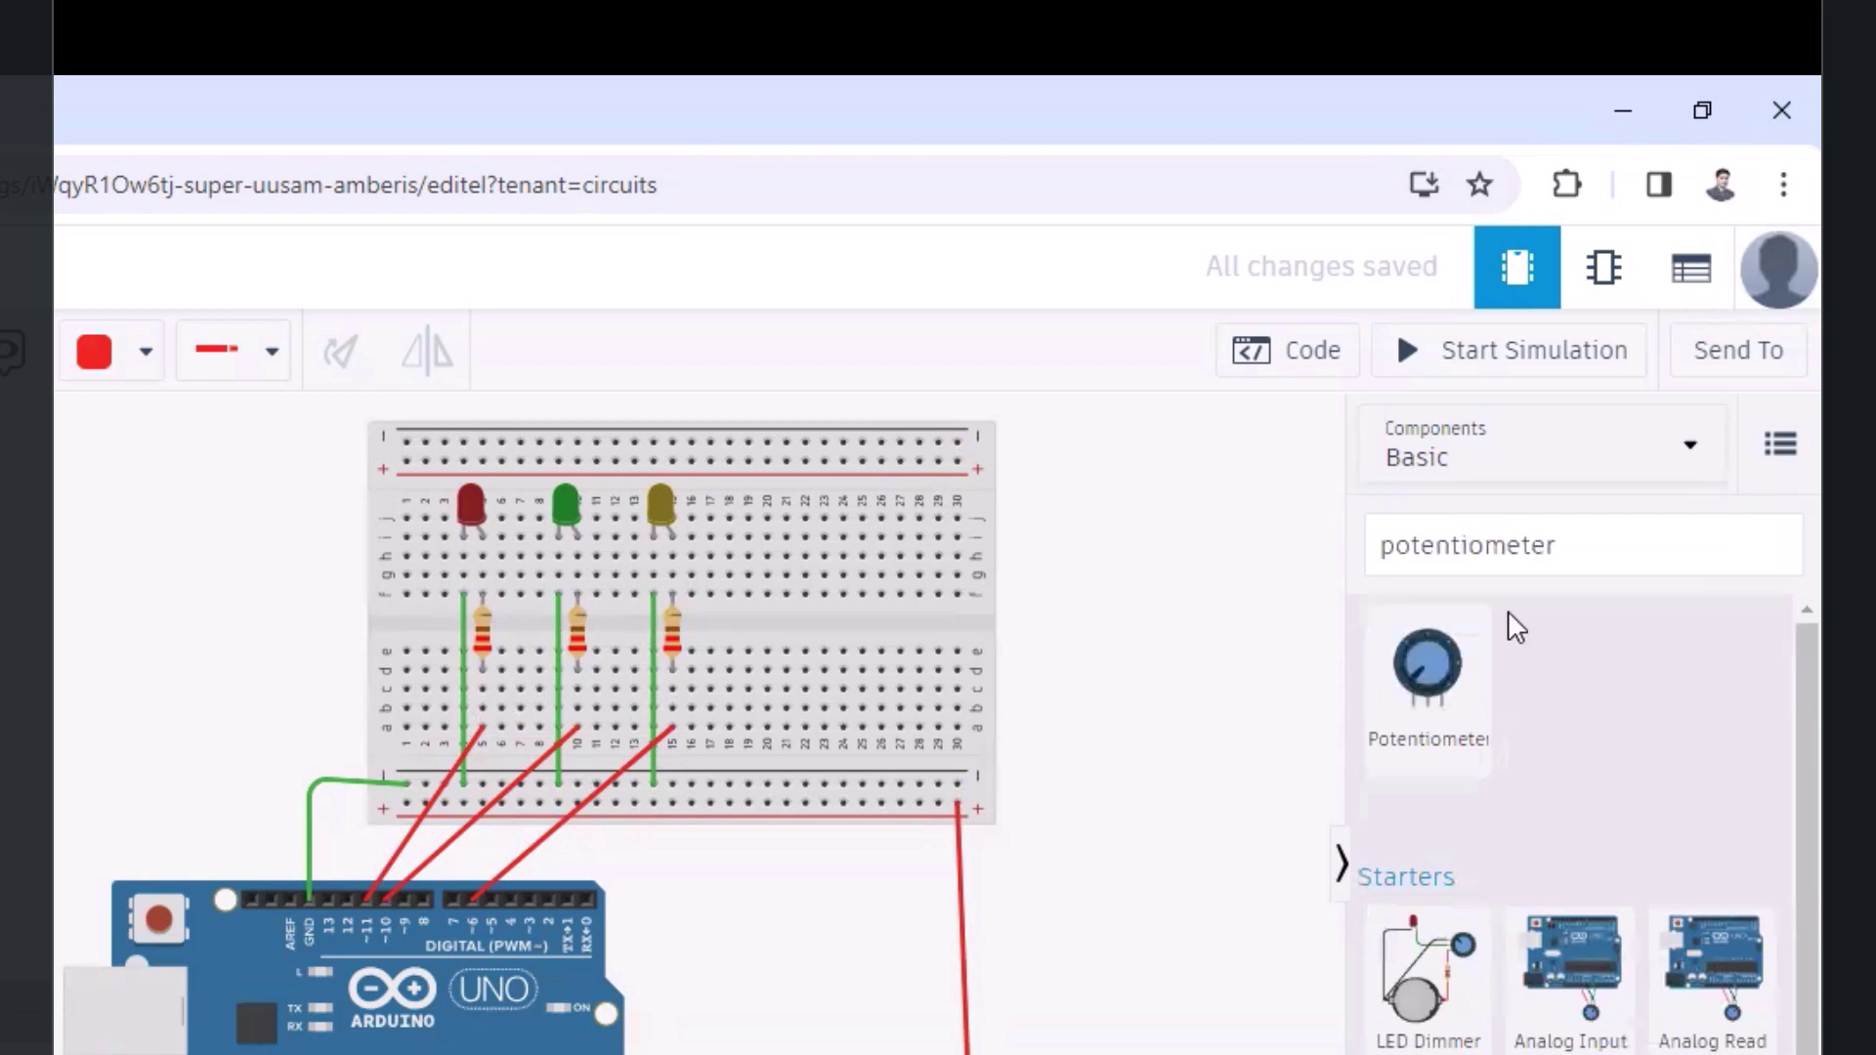
left_click_drag(1444, 684, 840, 668)
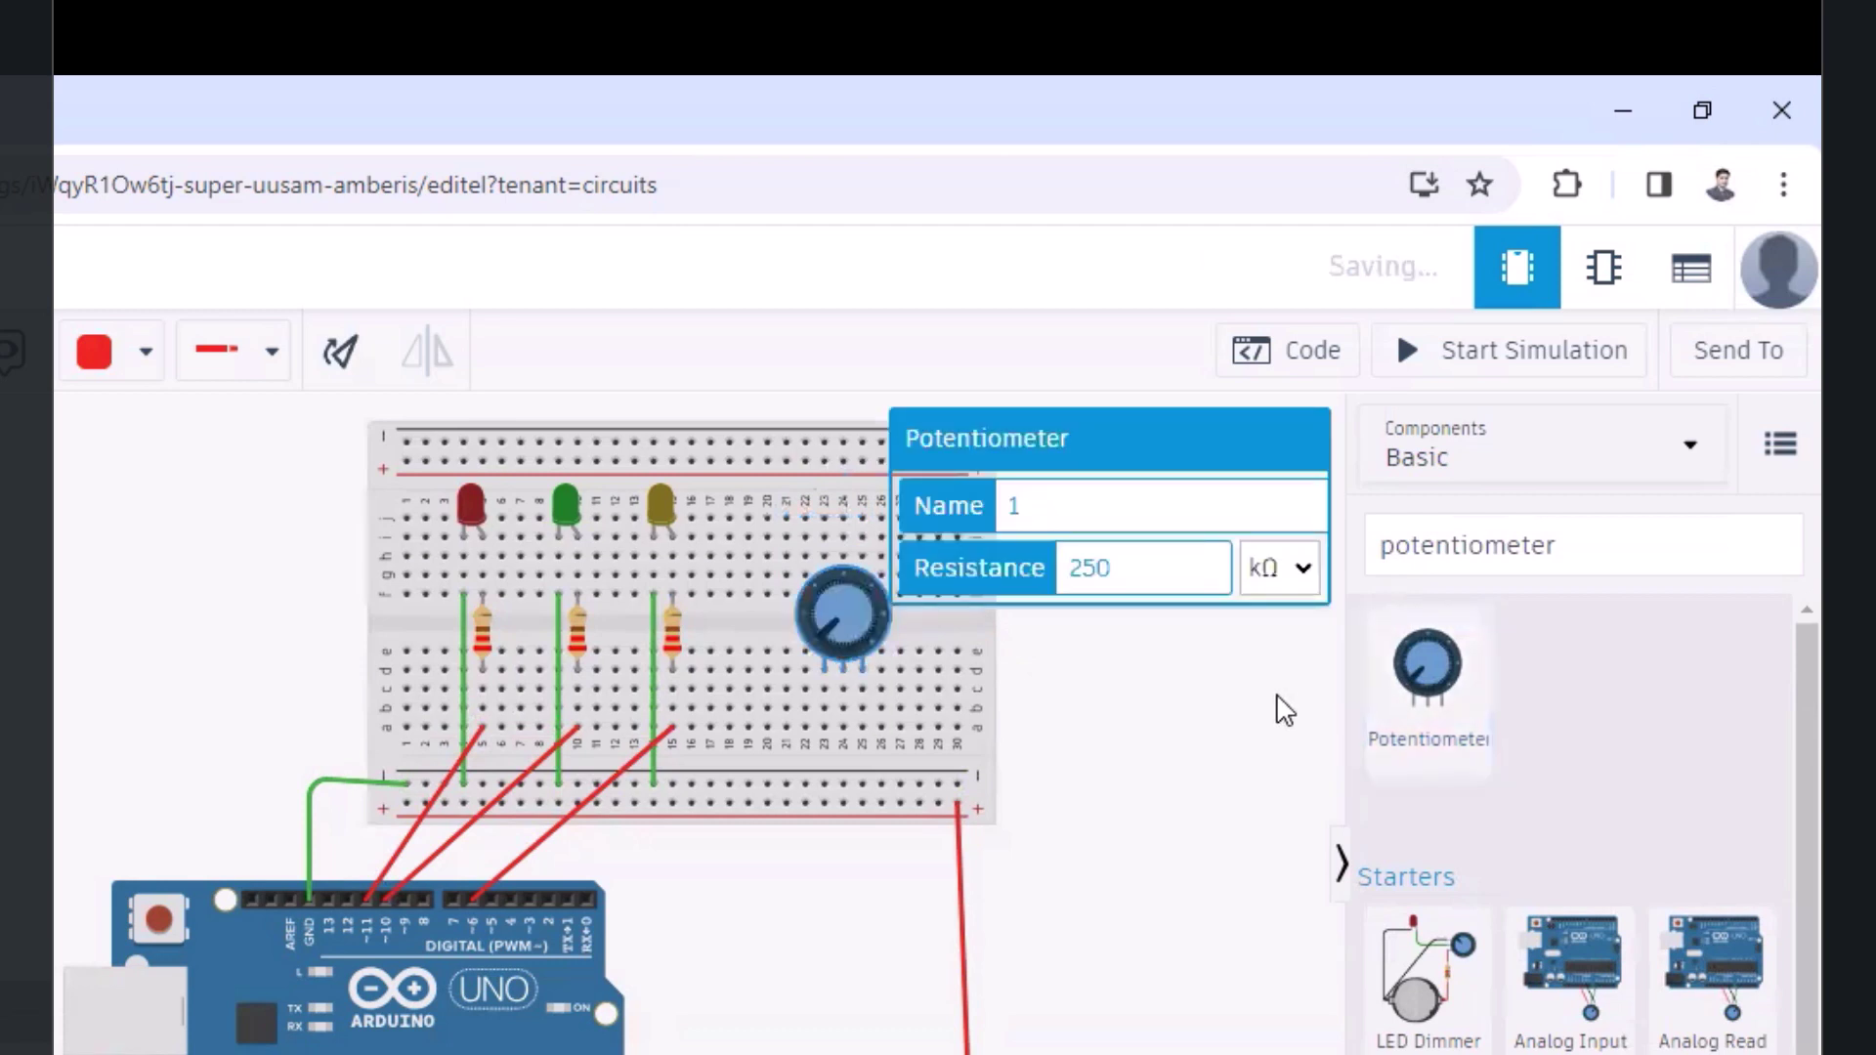
left_click(1198, 745)
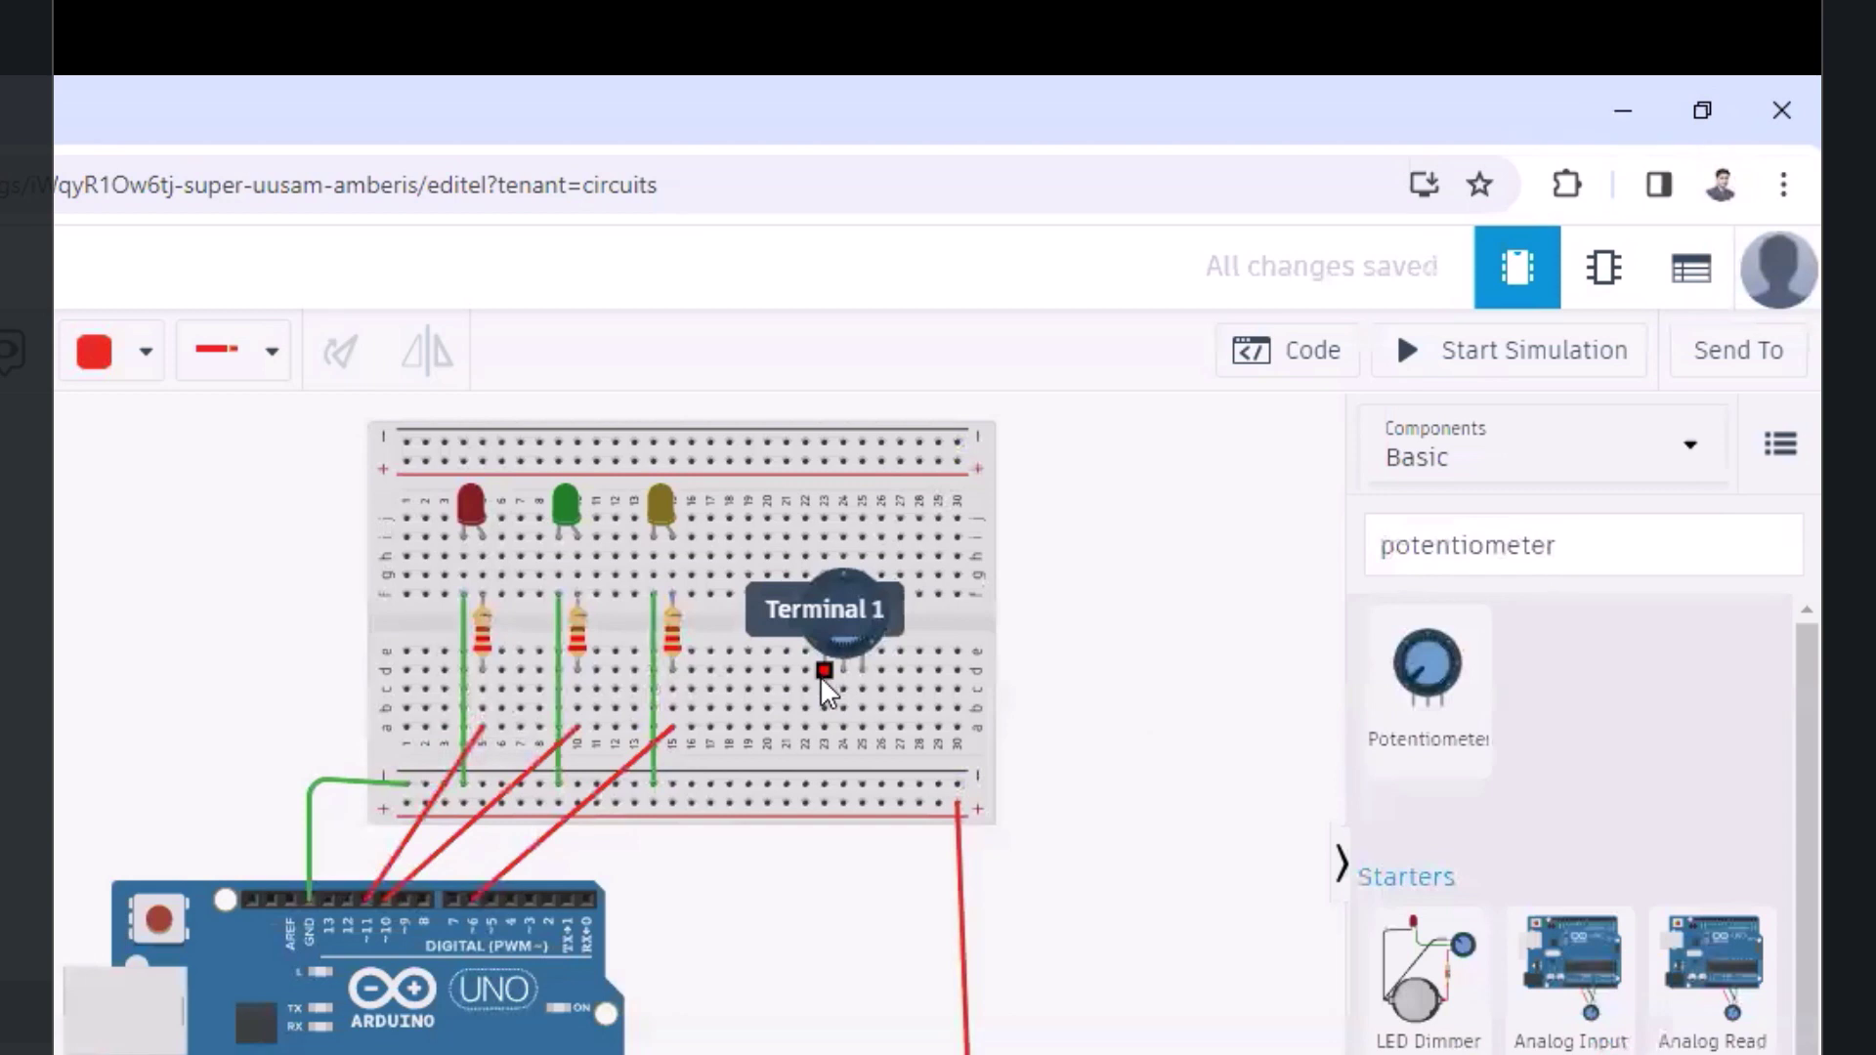
Wire the potentiometer's outer terminals to the ground rail in green and power rail in red
left_click(824, 728)
left_click(826, 783)
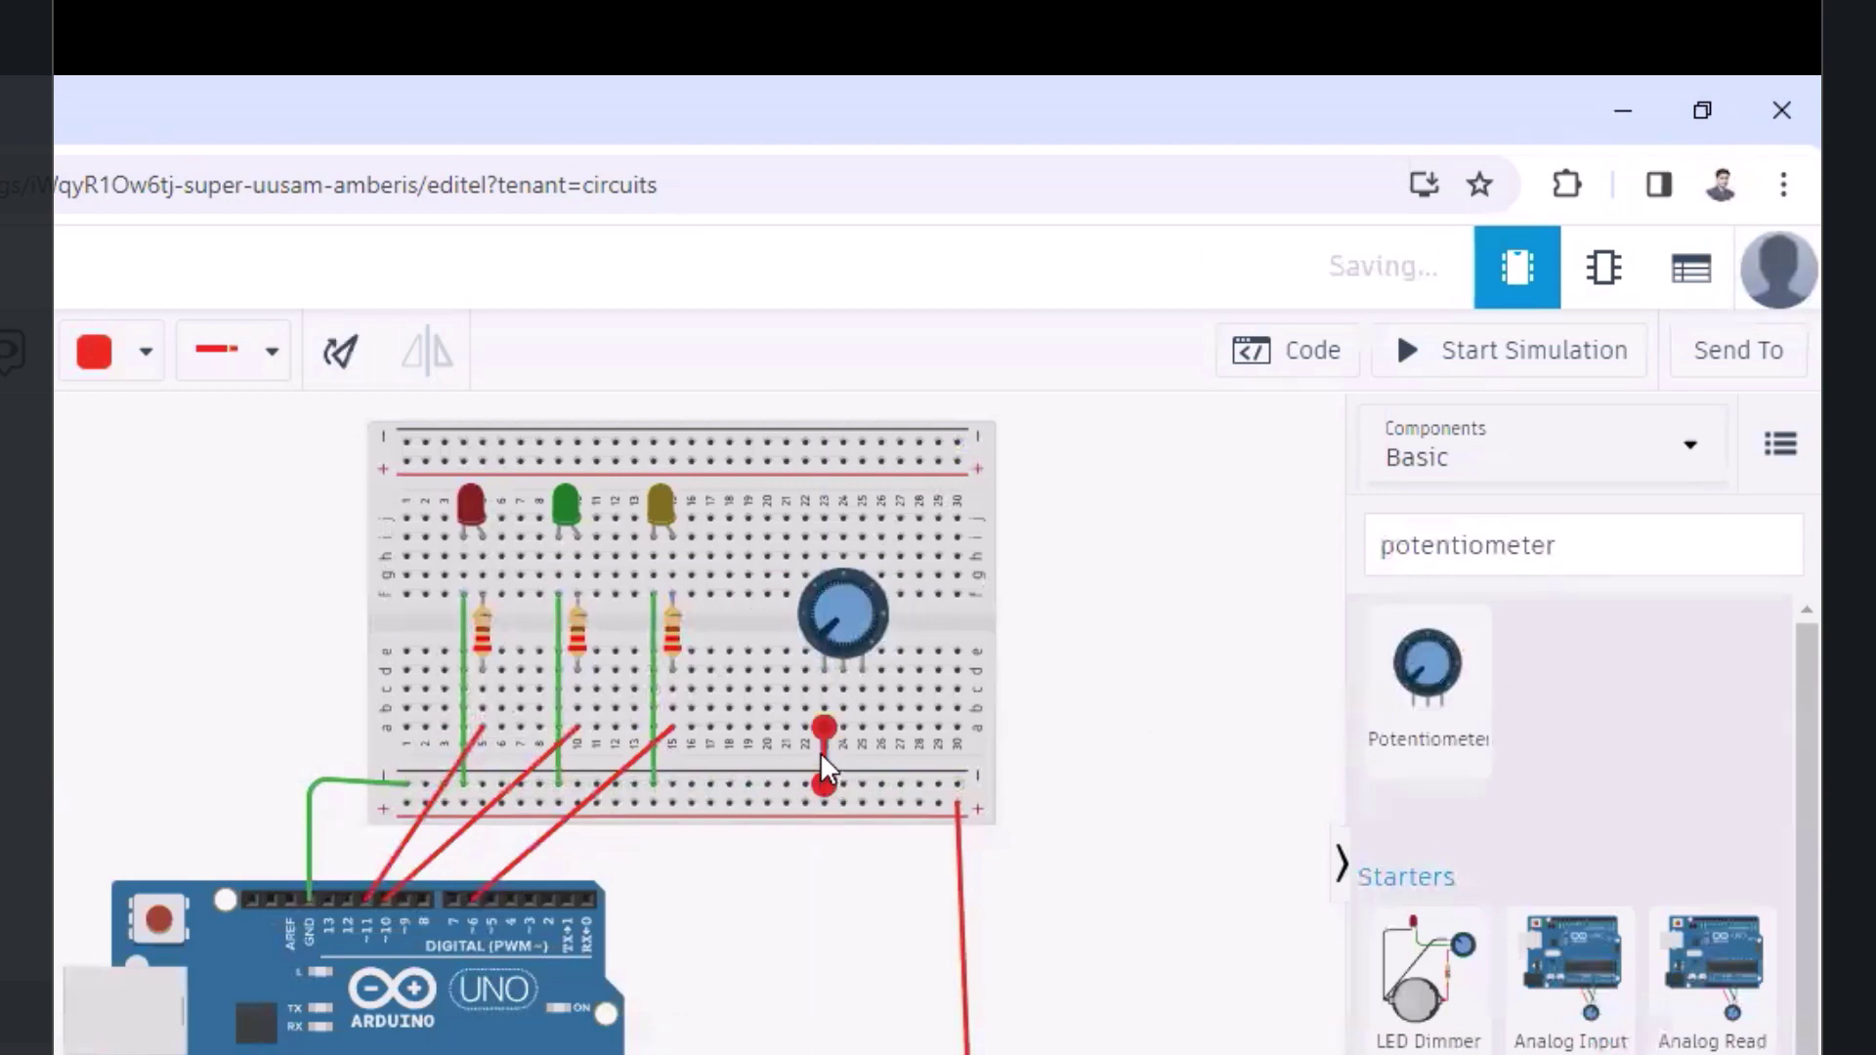
left_click(135, 373)
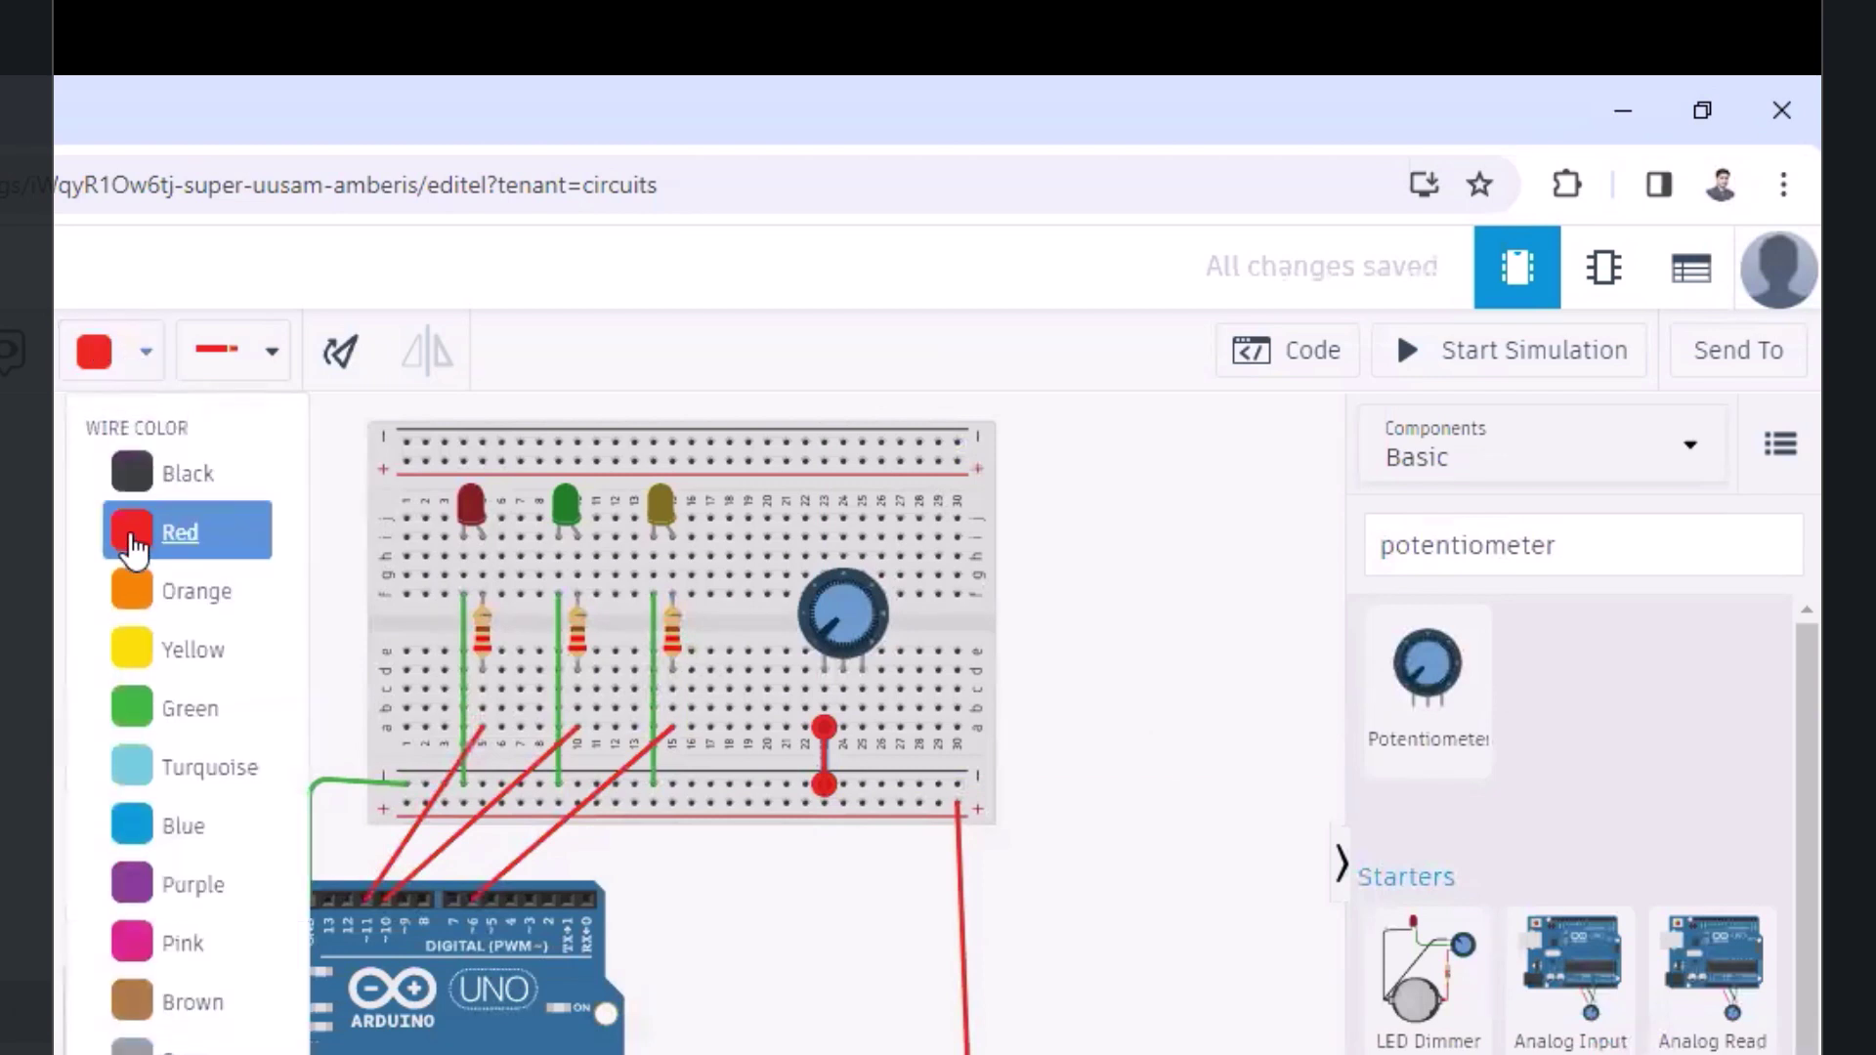
left_click(156, 710)
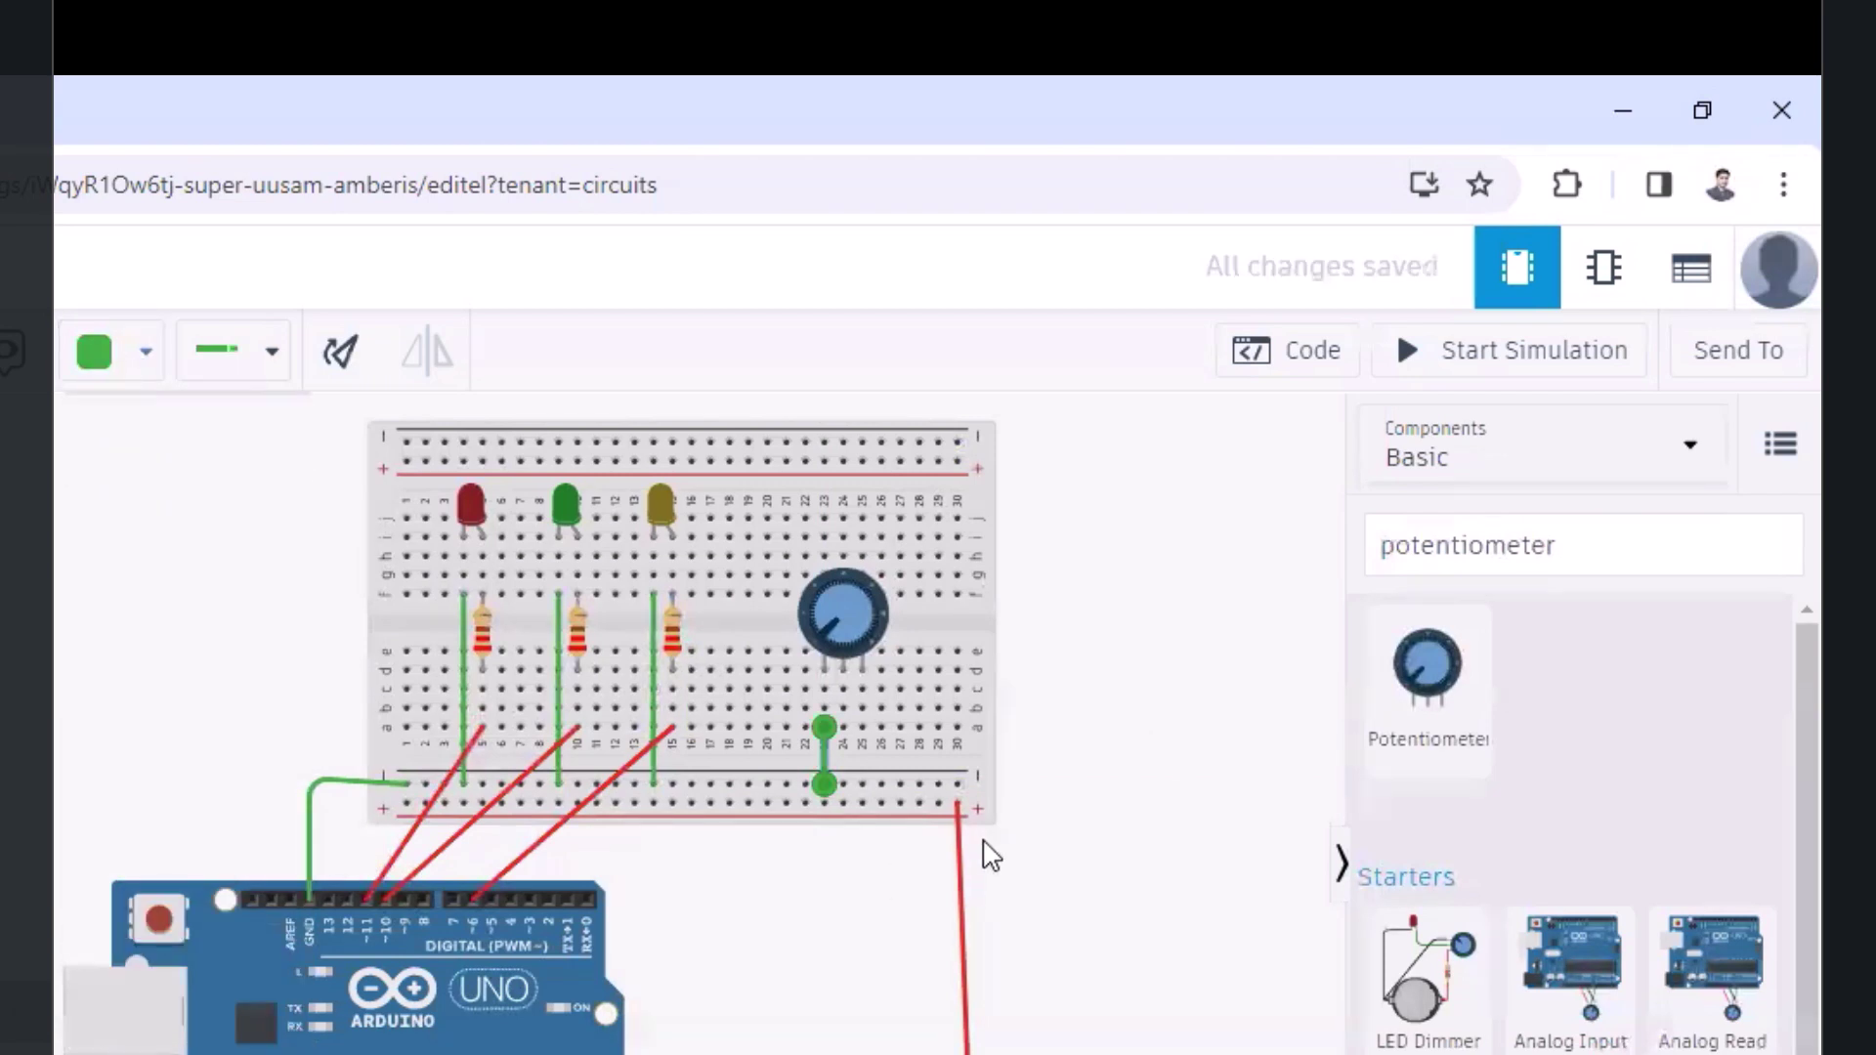
left_click(862, 729)
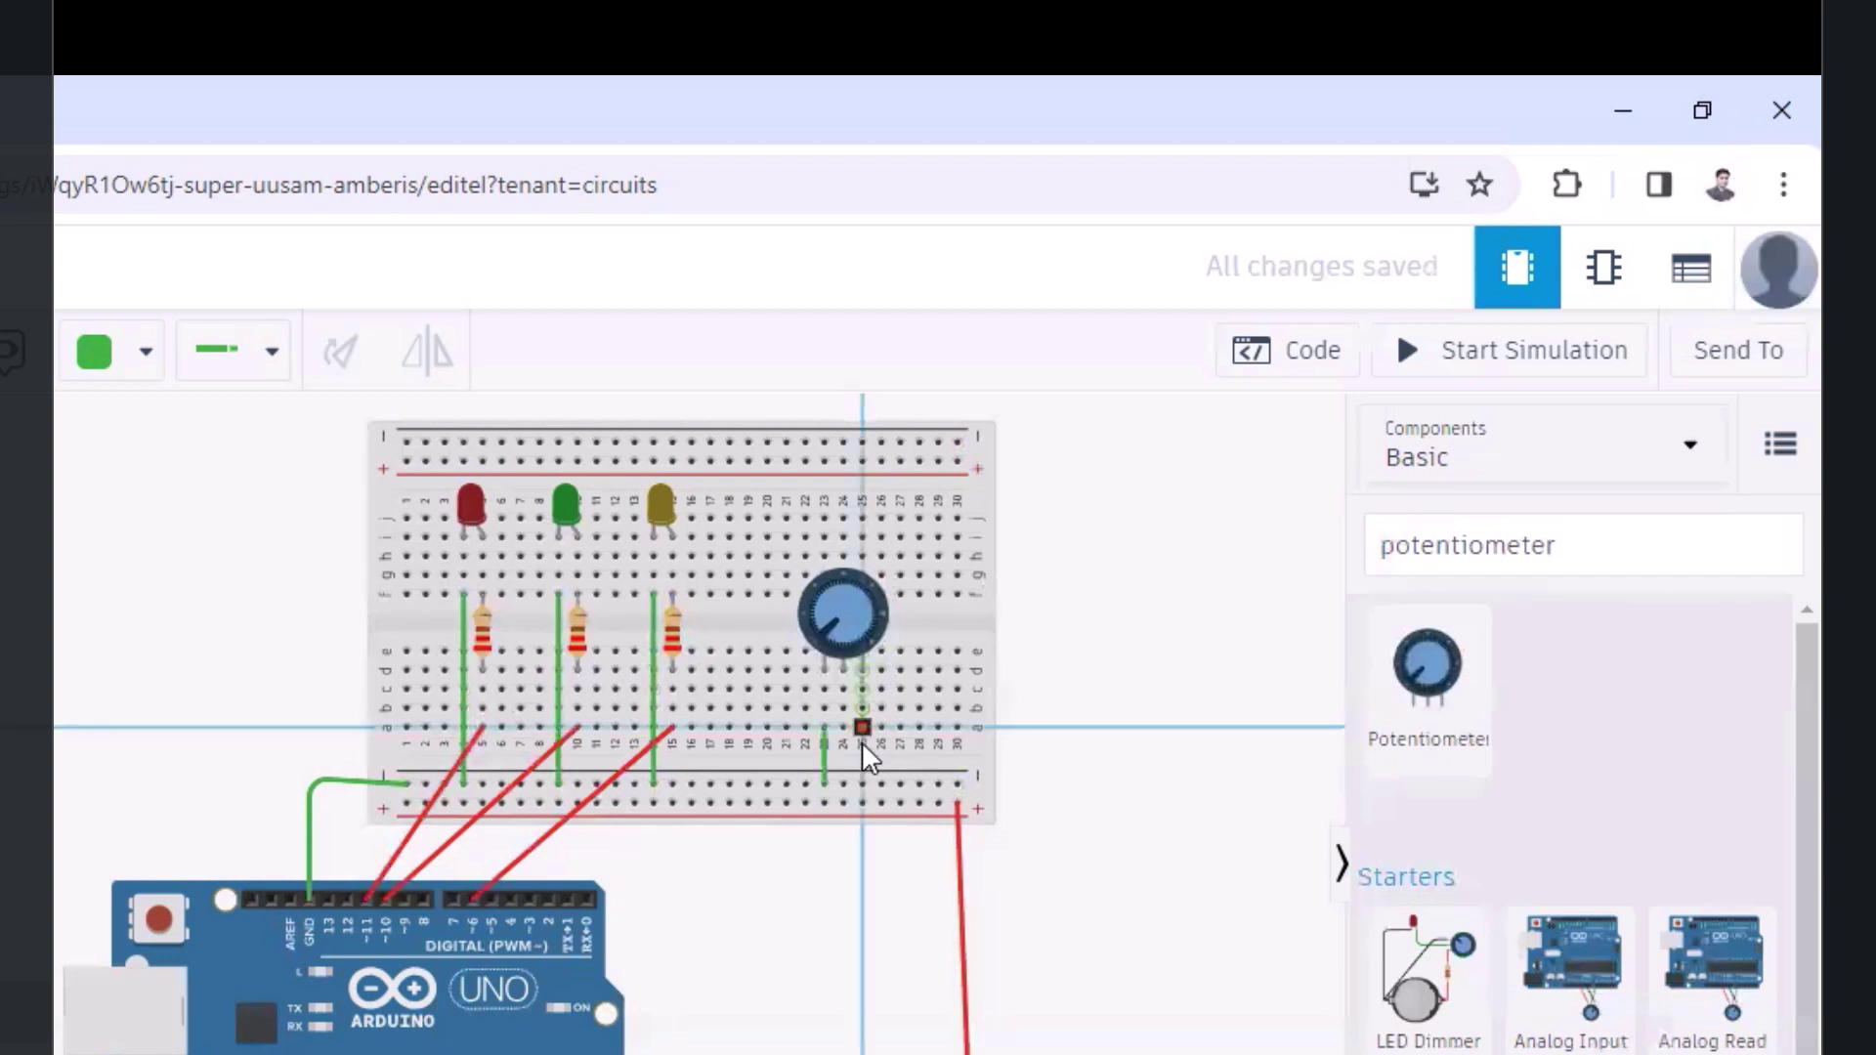
left_click(860, 804)
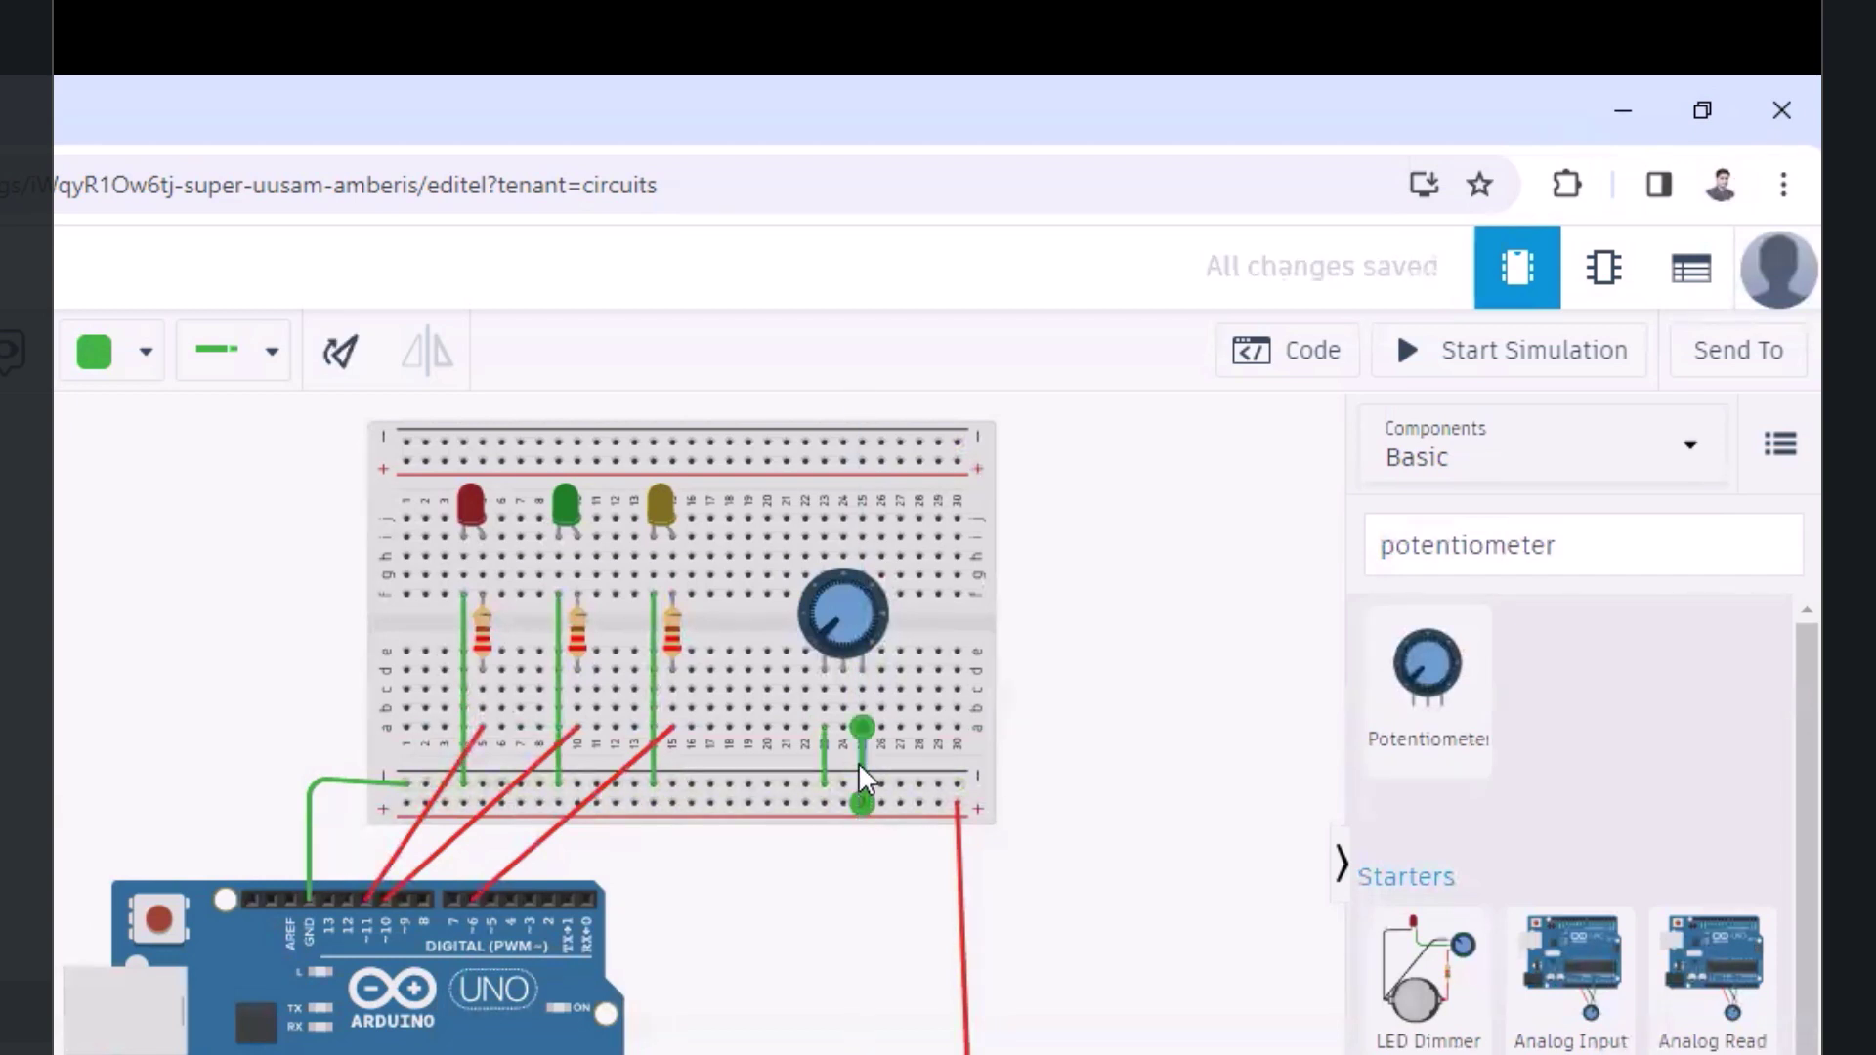
left_click(128, 353)
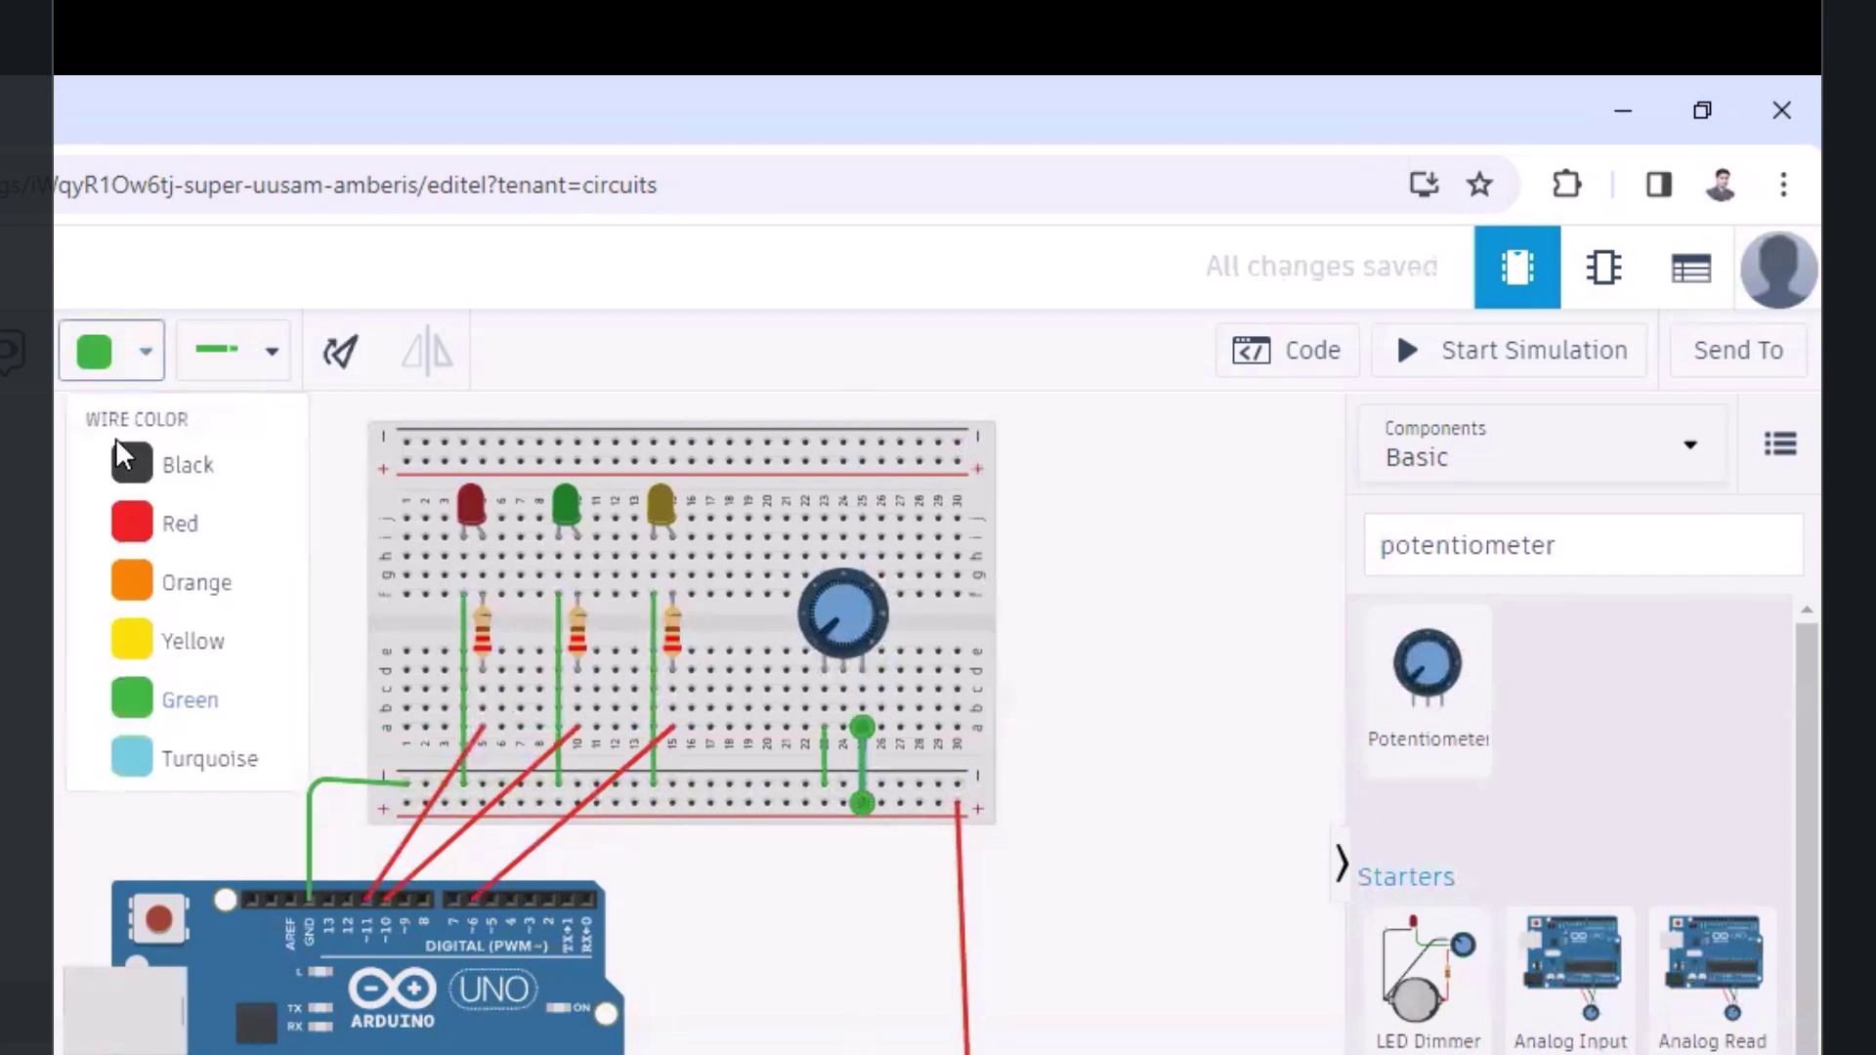
left_click(137, 547)
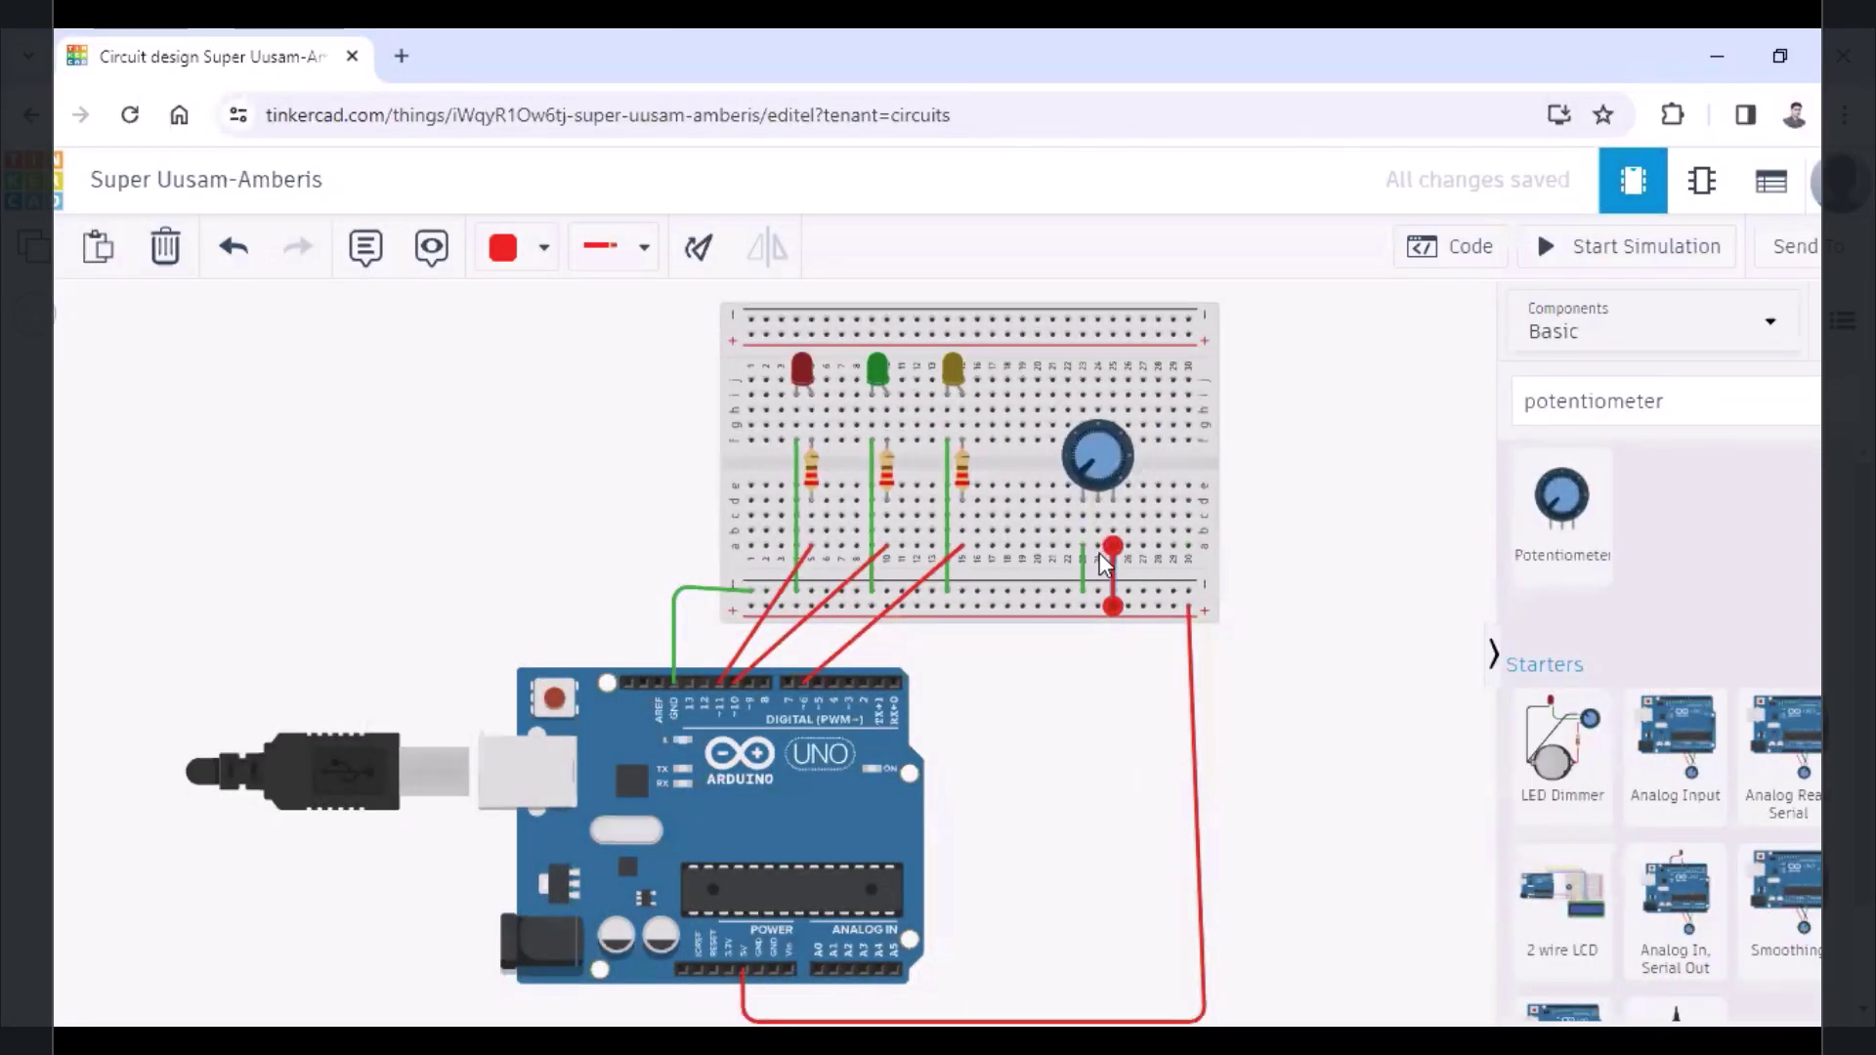
Route a wire from the potentiometer's middle pin beneath the Arduino to pin A0
left_click(1104, 552)
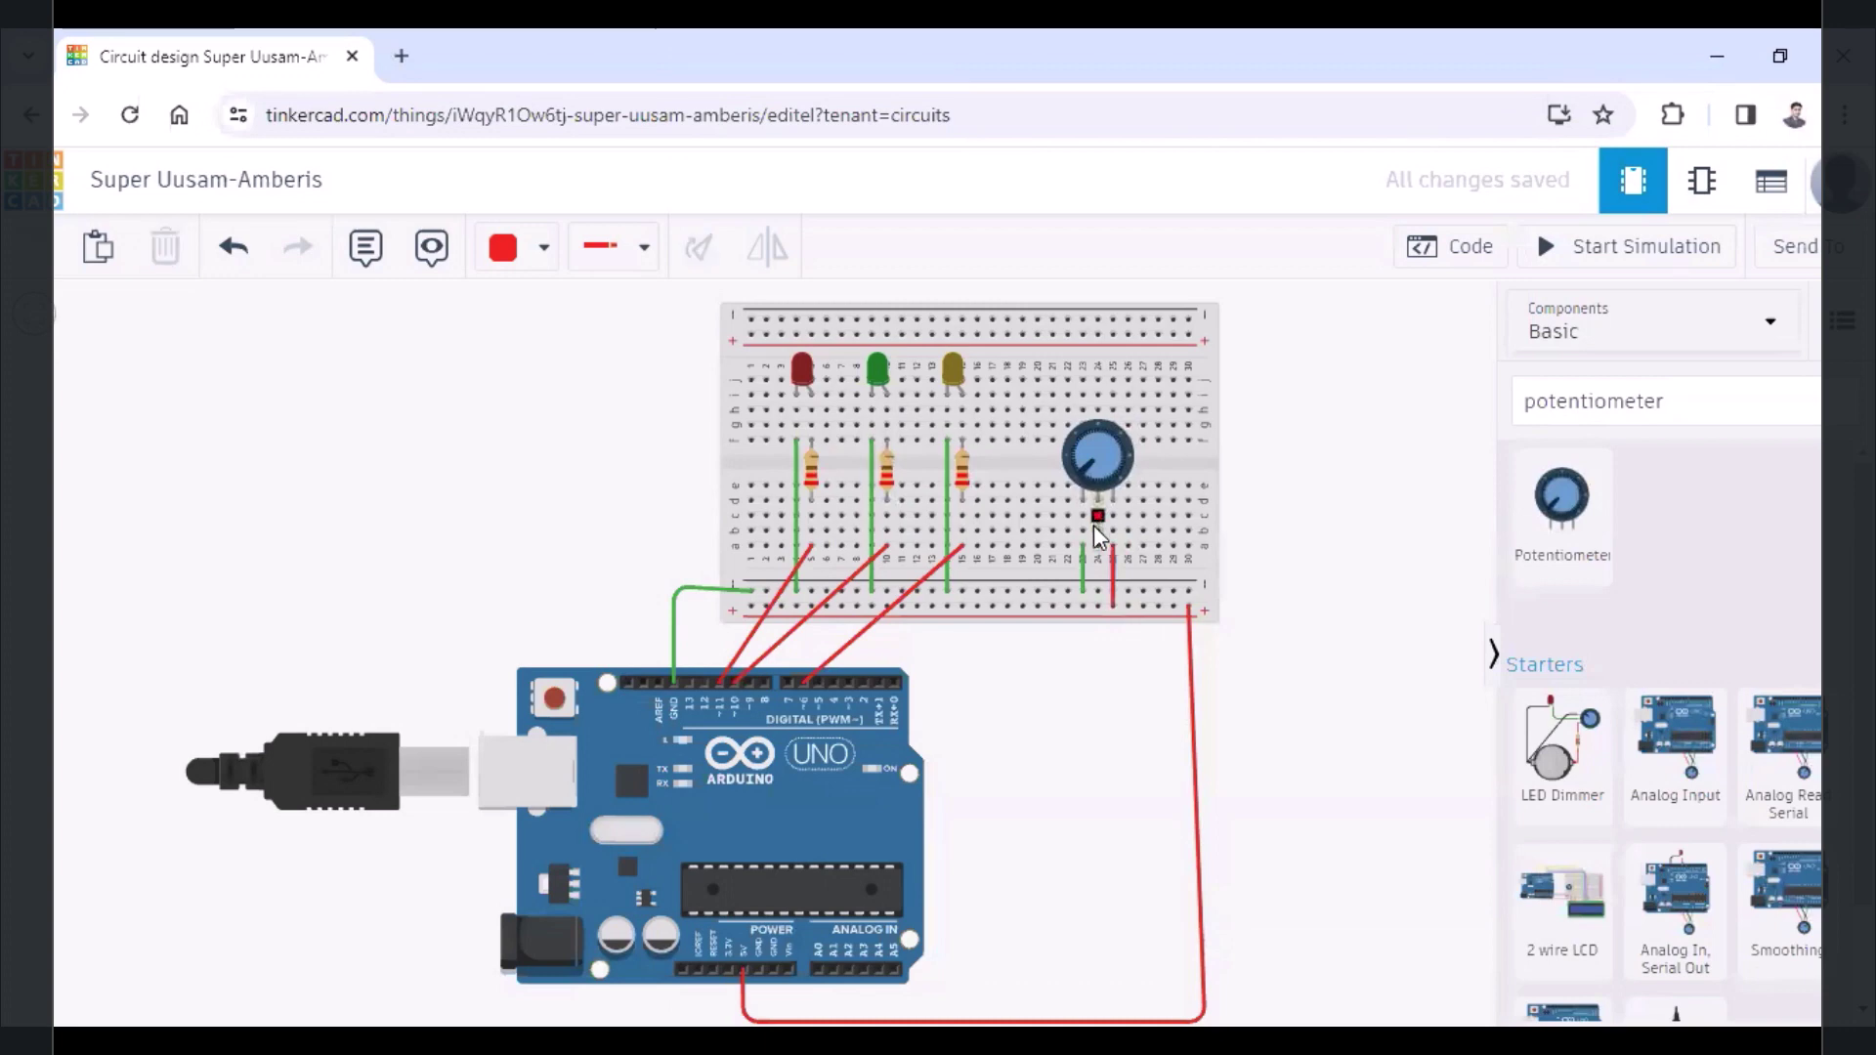
left_click(1095, 525)
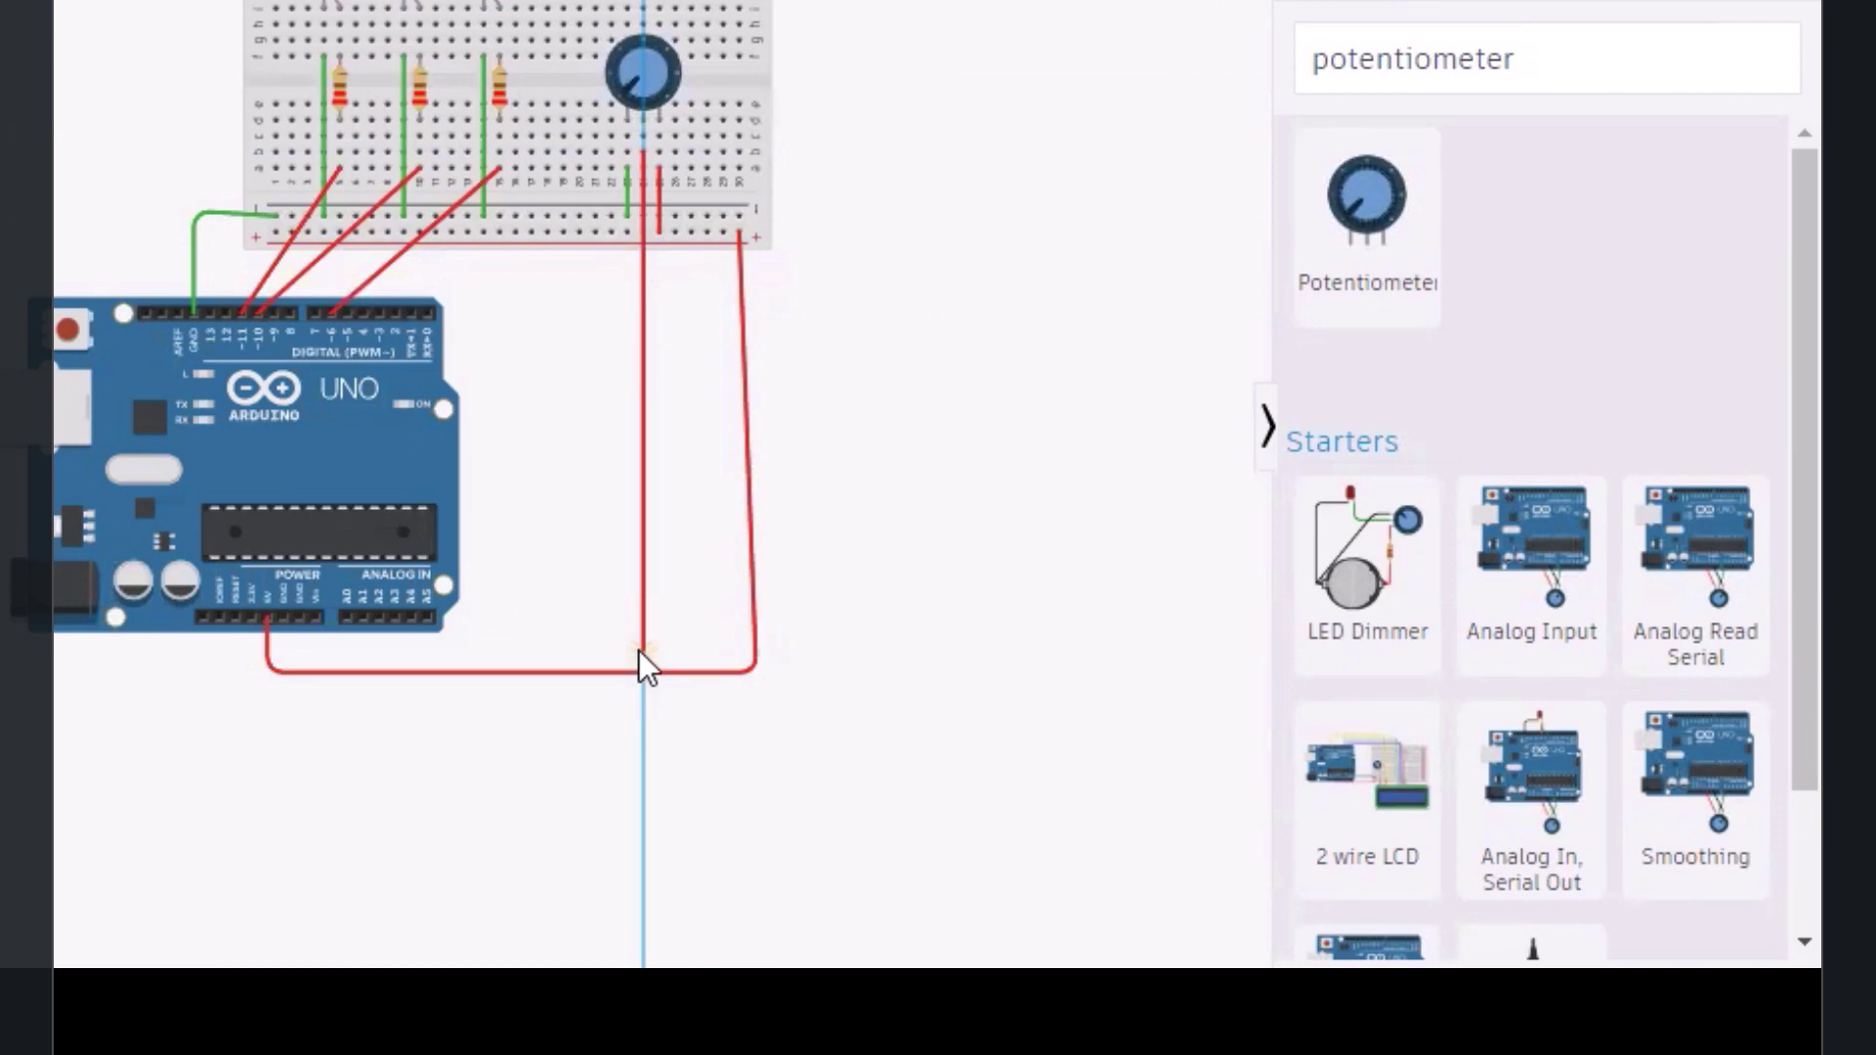
left_click(638, 643)
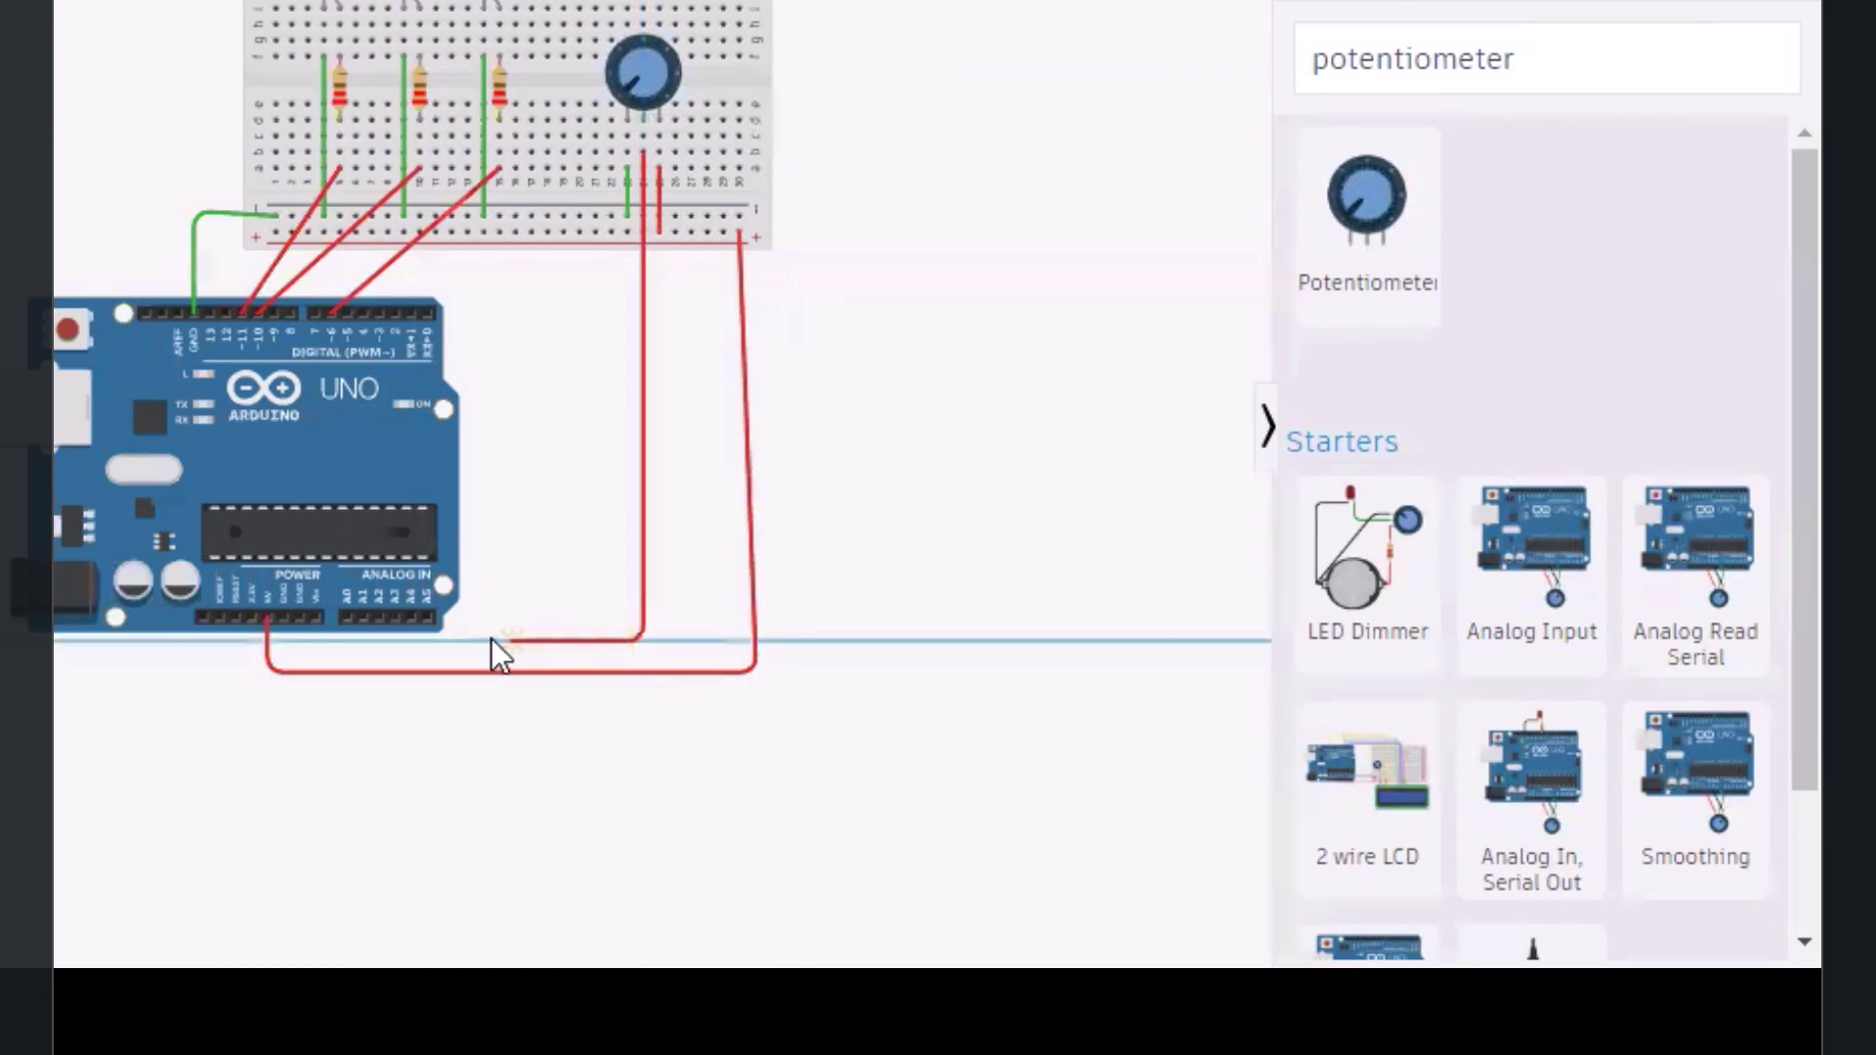
left_click(344, 651)
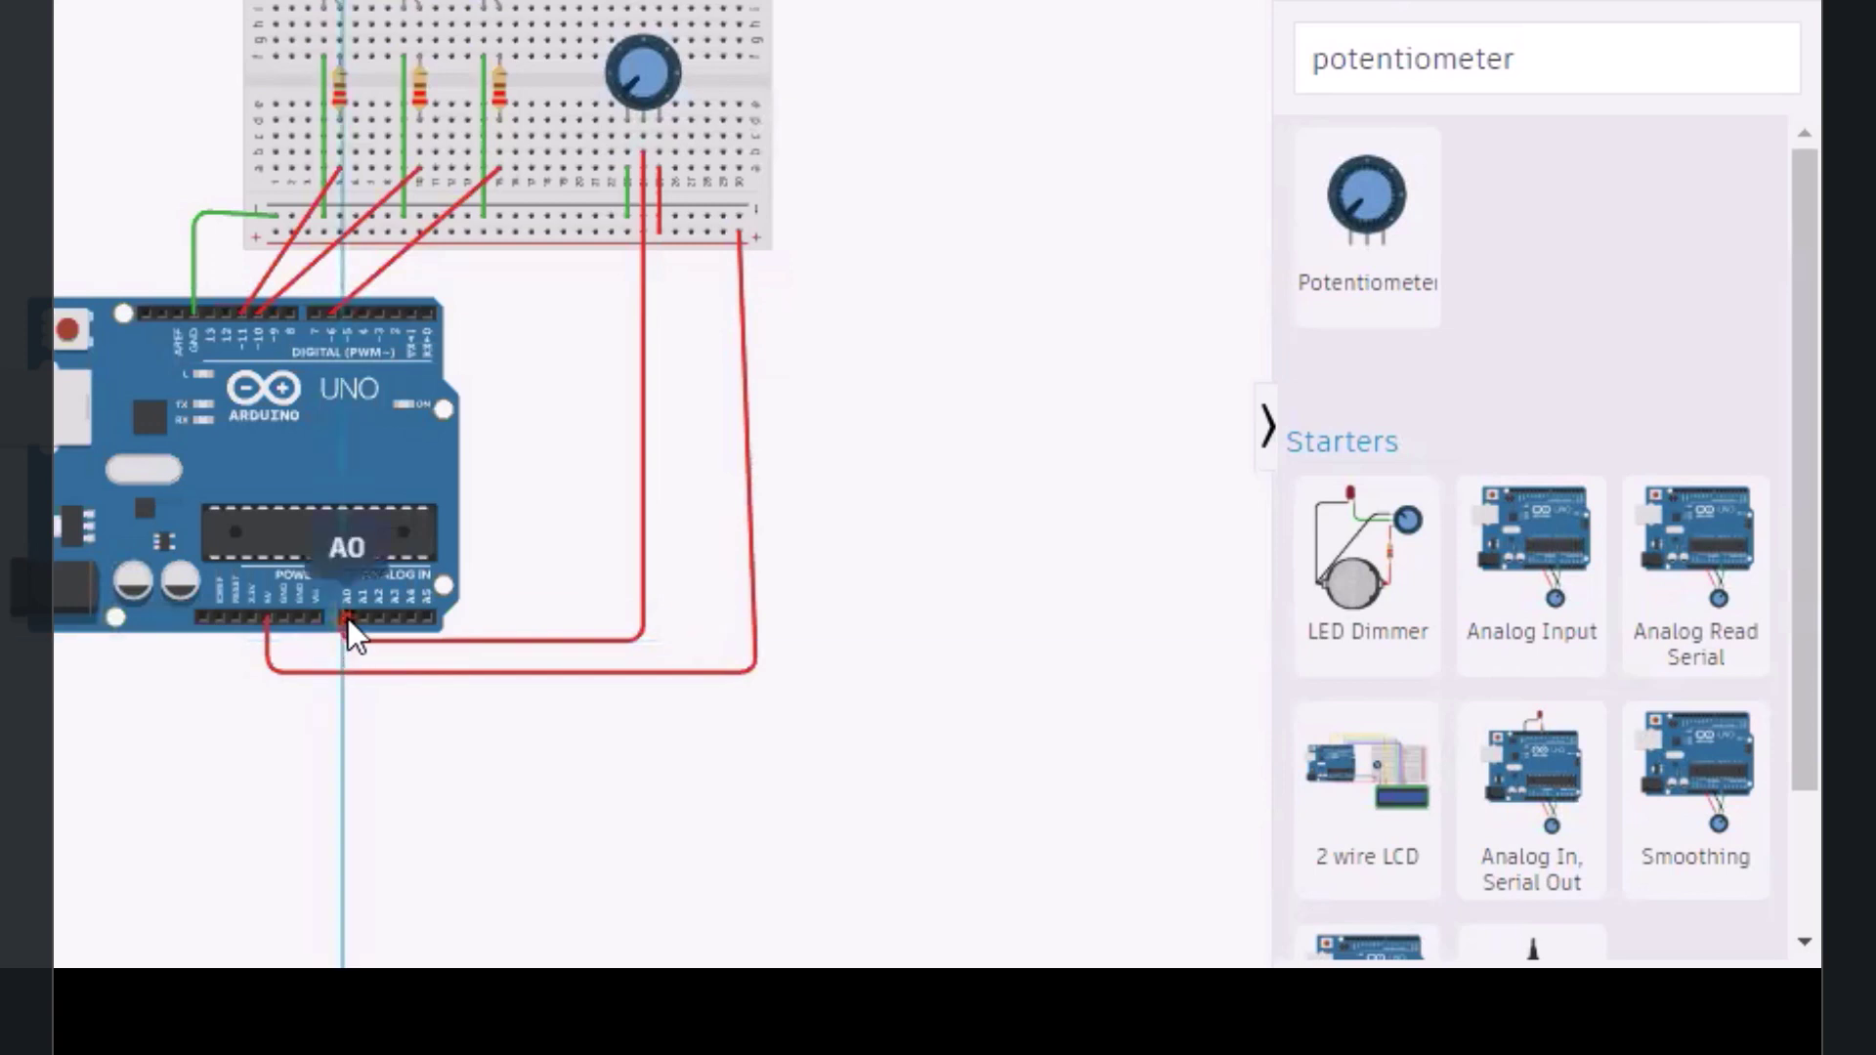
left_click(348, 618)
left_click(894, 404)
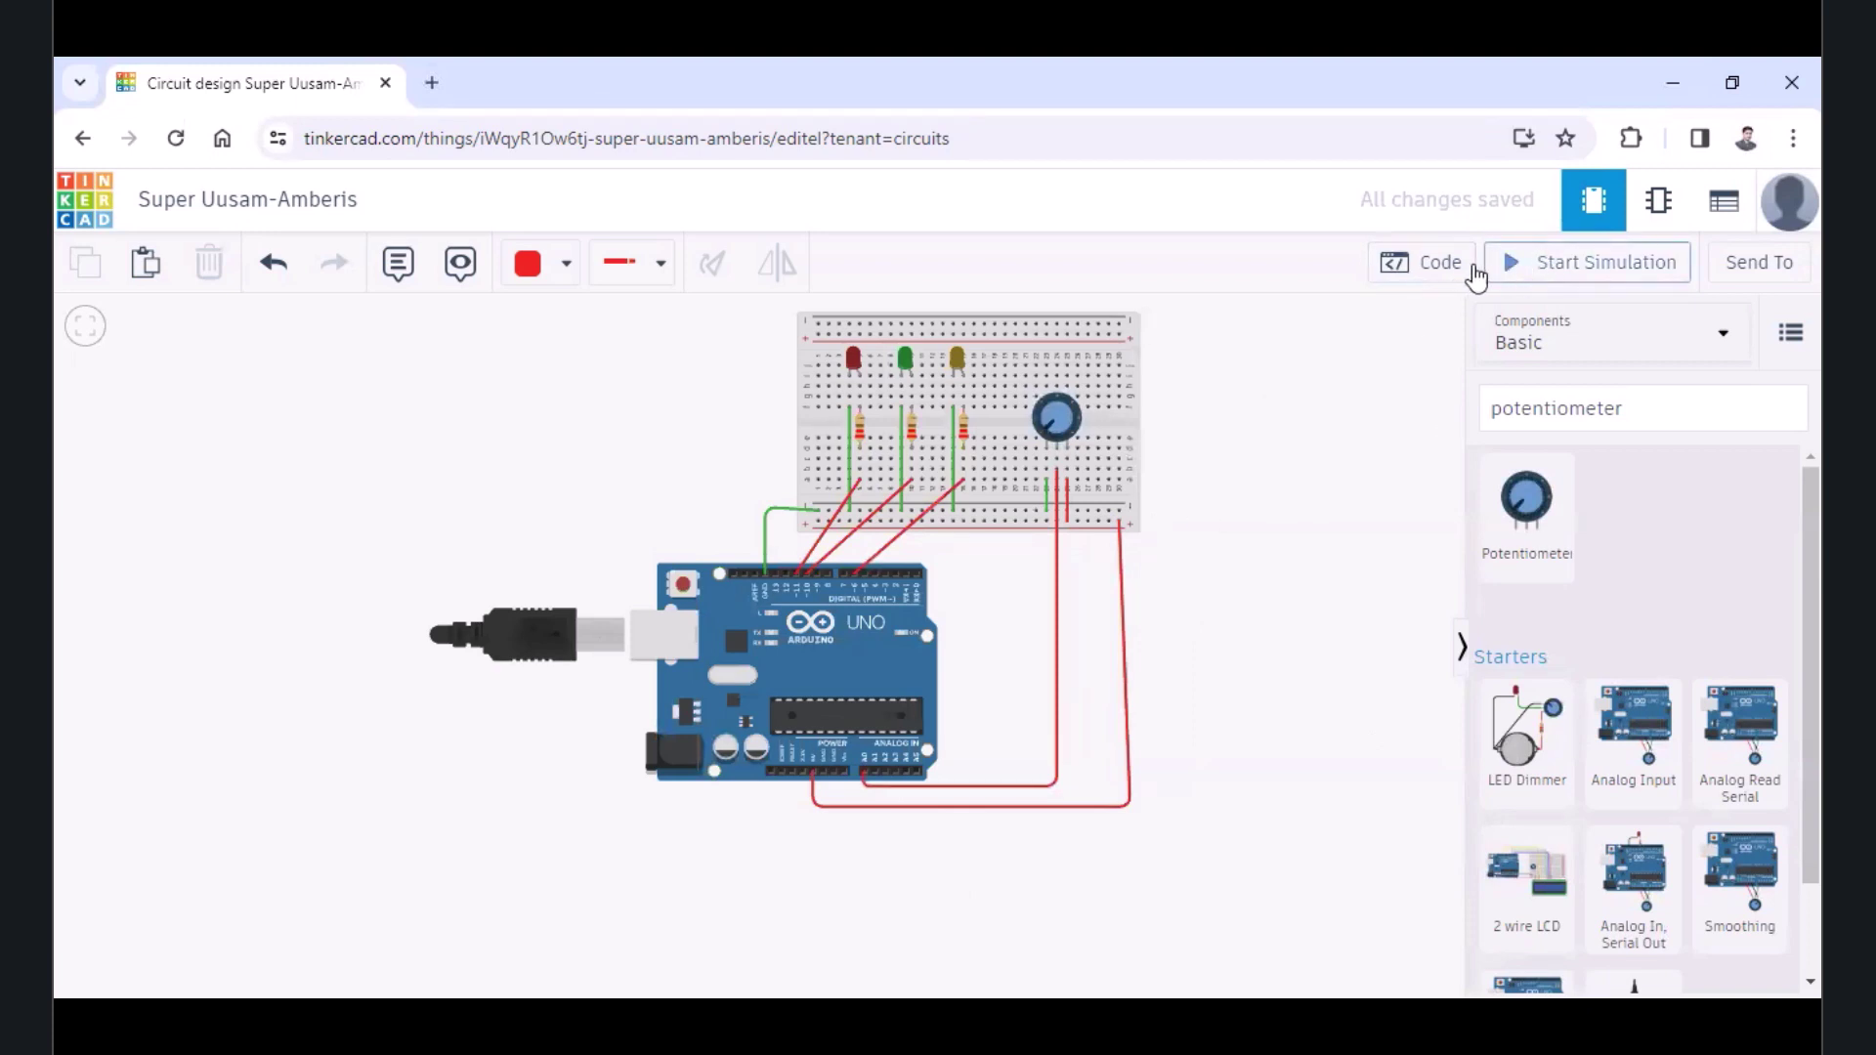
Trash the blink-code forever block and put a fresh empty forever block under on start
left_click(1434, 265)
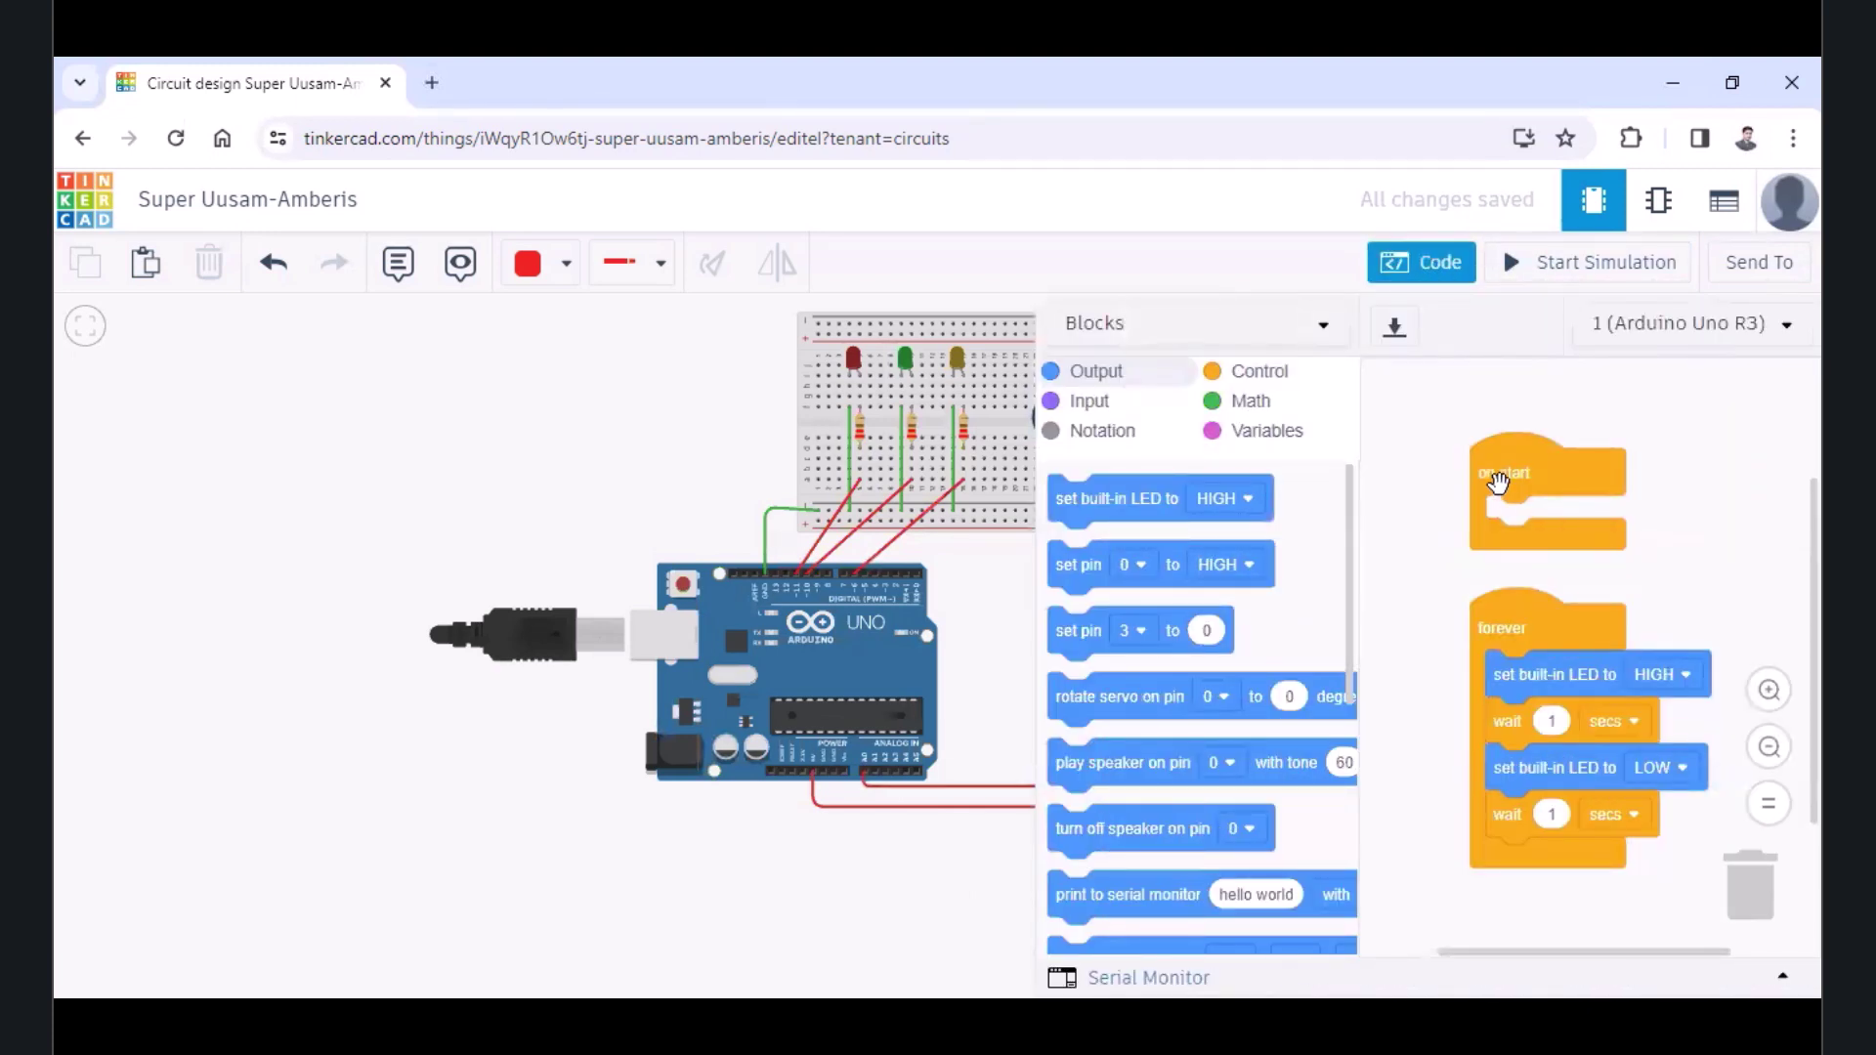
left_click_drag(1495, 484, 1449, 428)
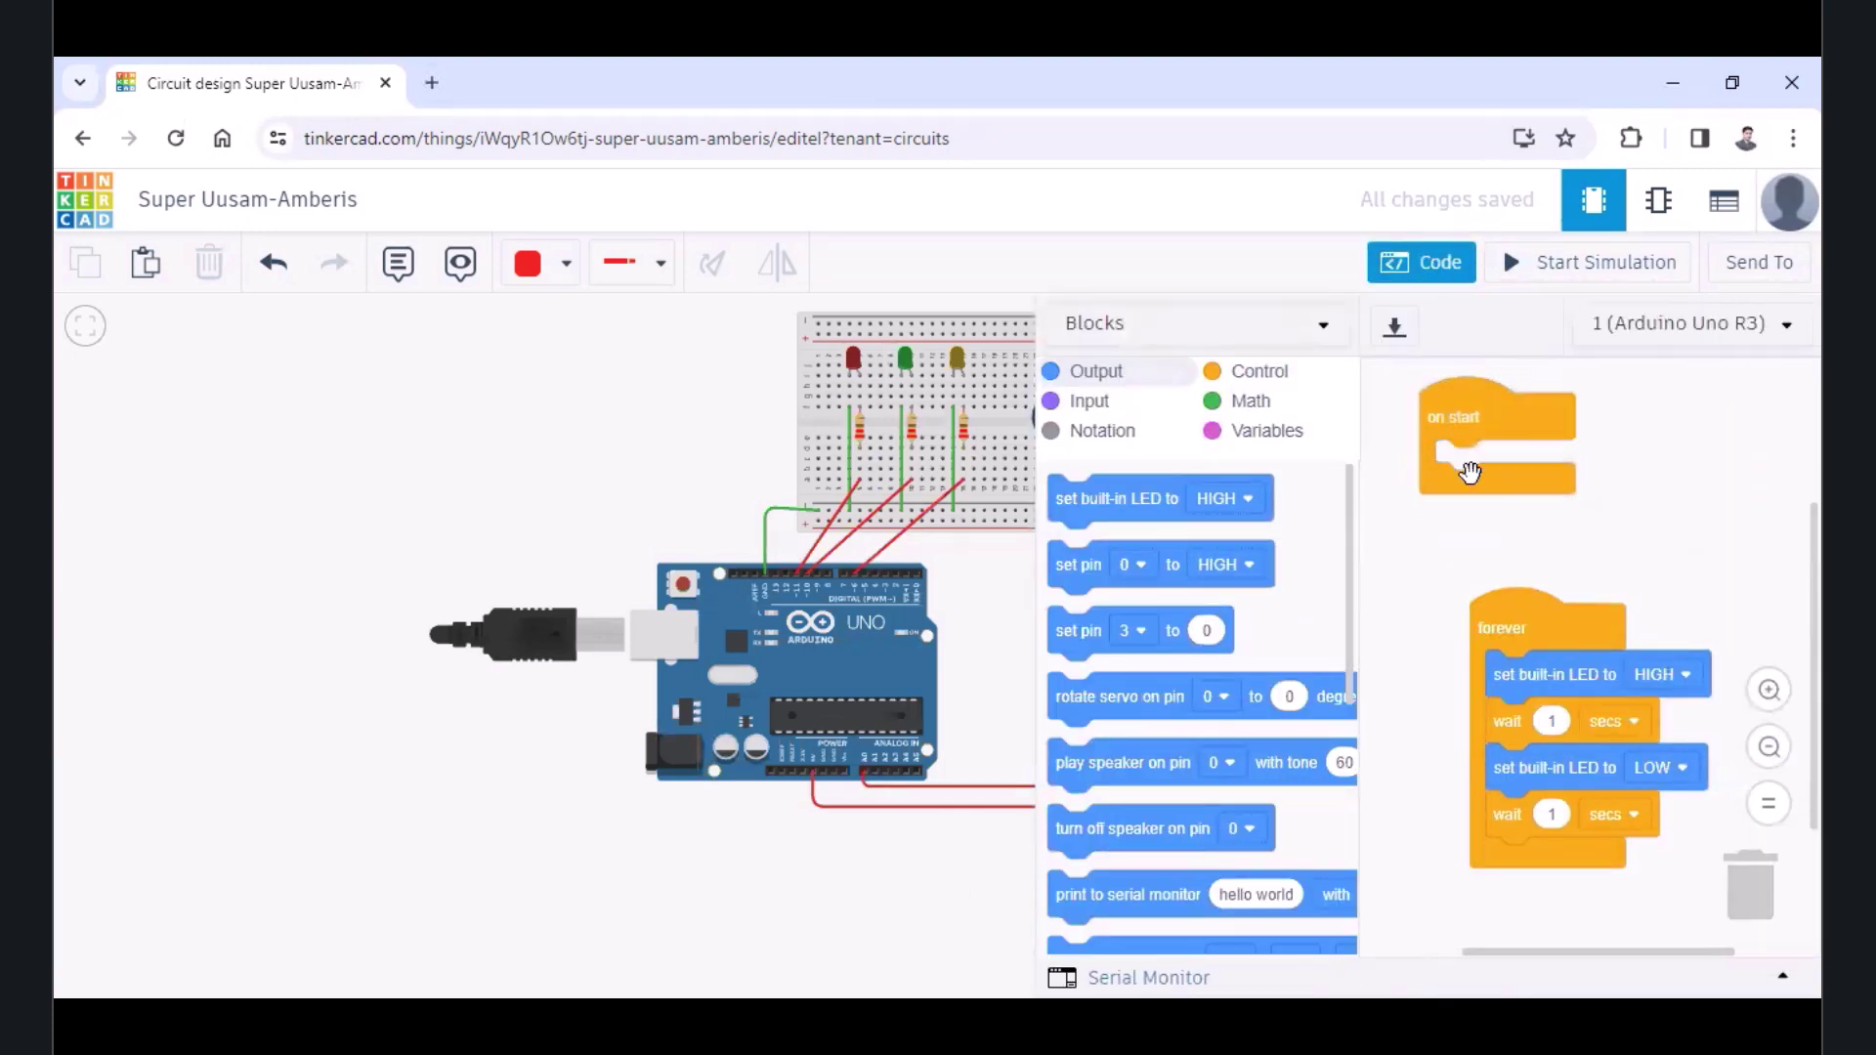
left_click_drag(1522, 635, 1749, 880)
left_click(1254, 373)
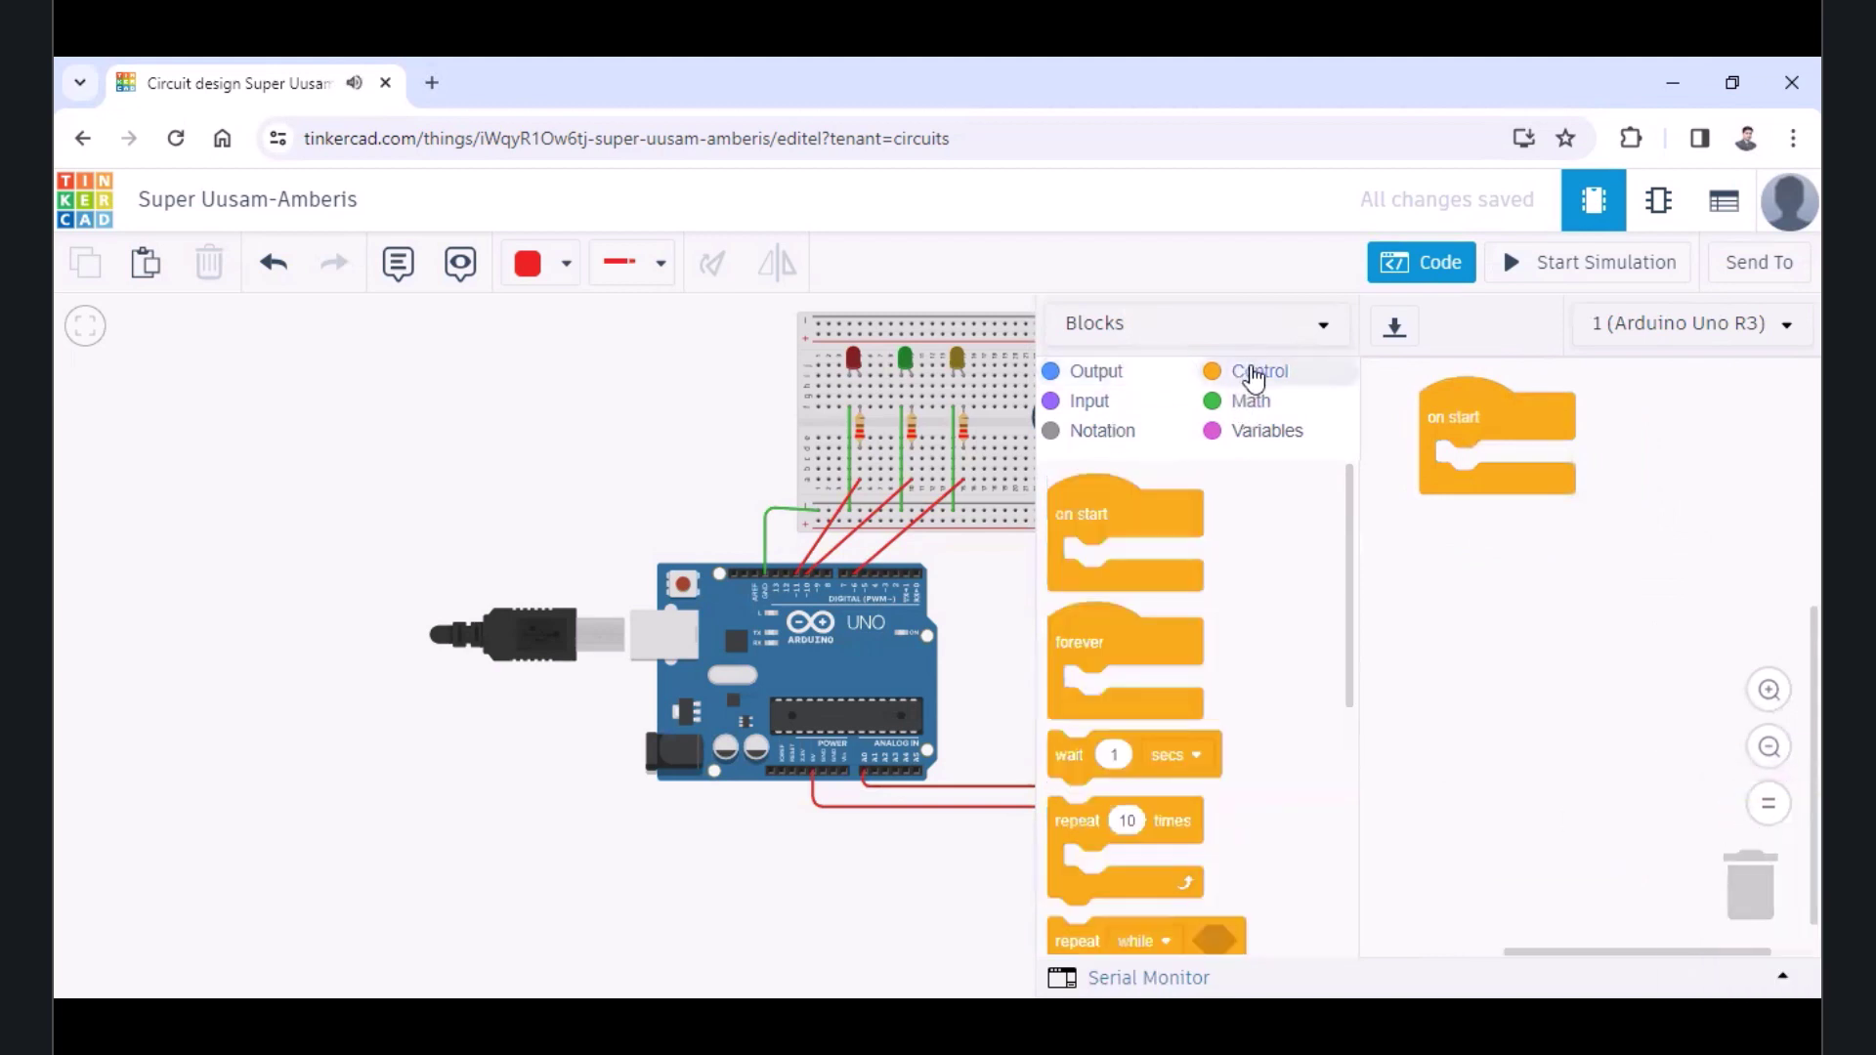
left_click_drag(1079, 644, 1449, 612)
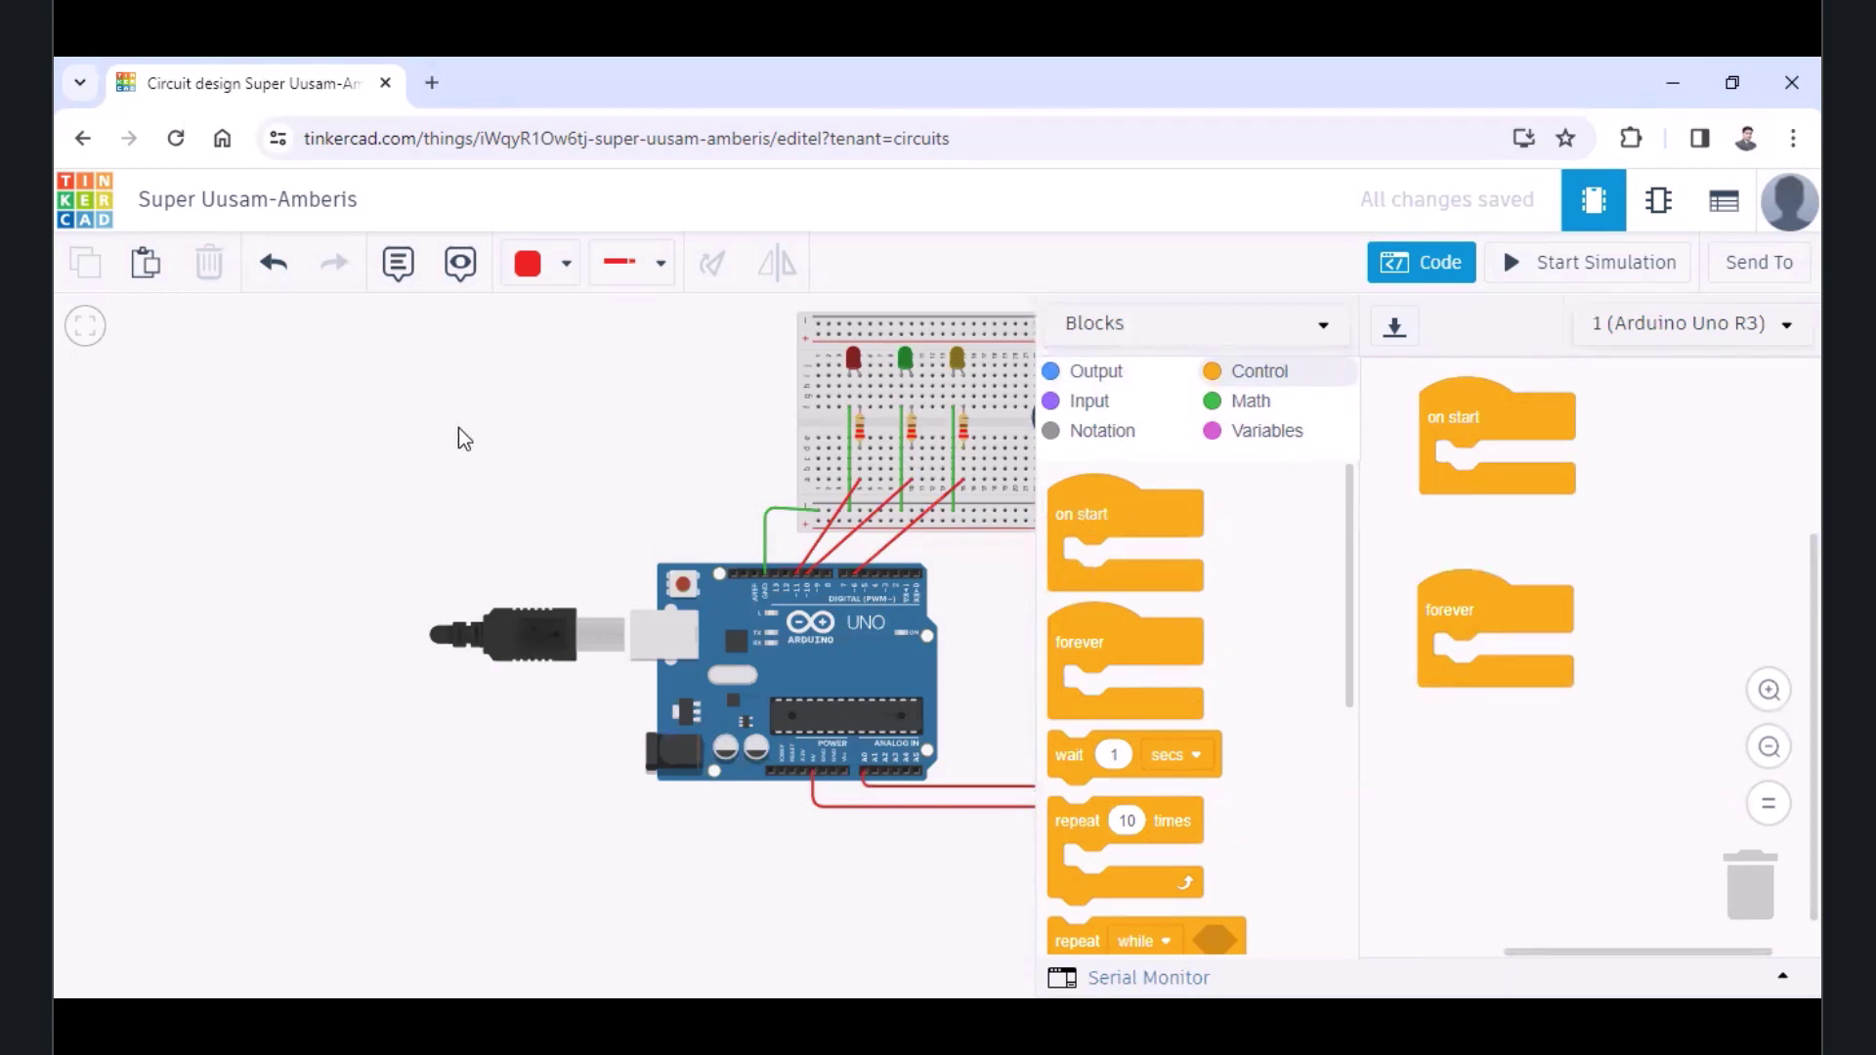
left_click(1420, 262)
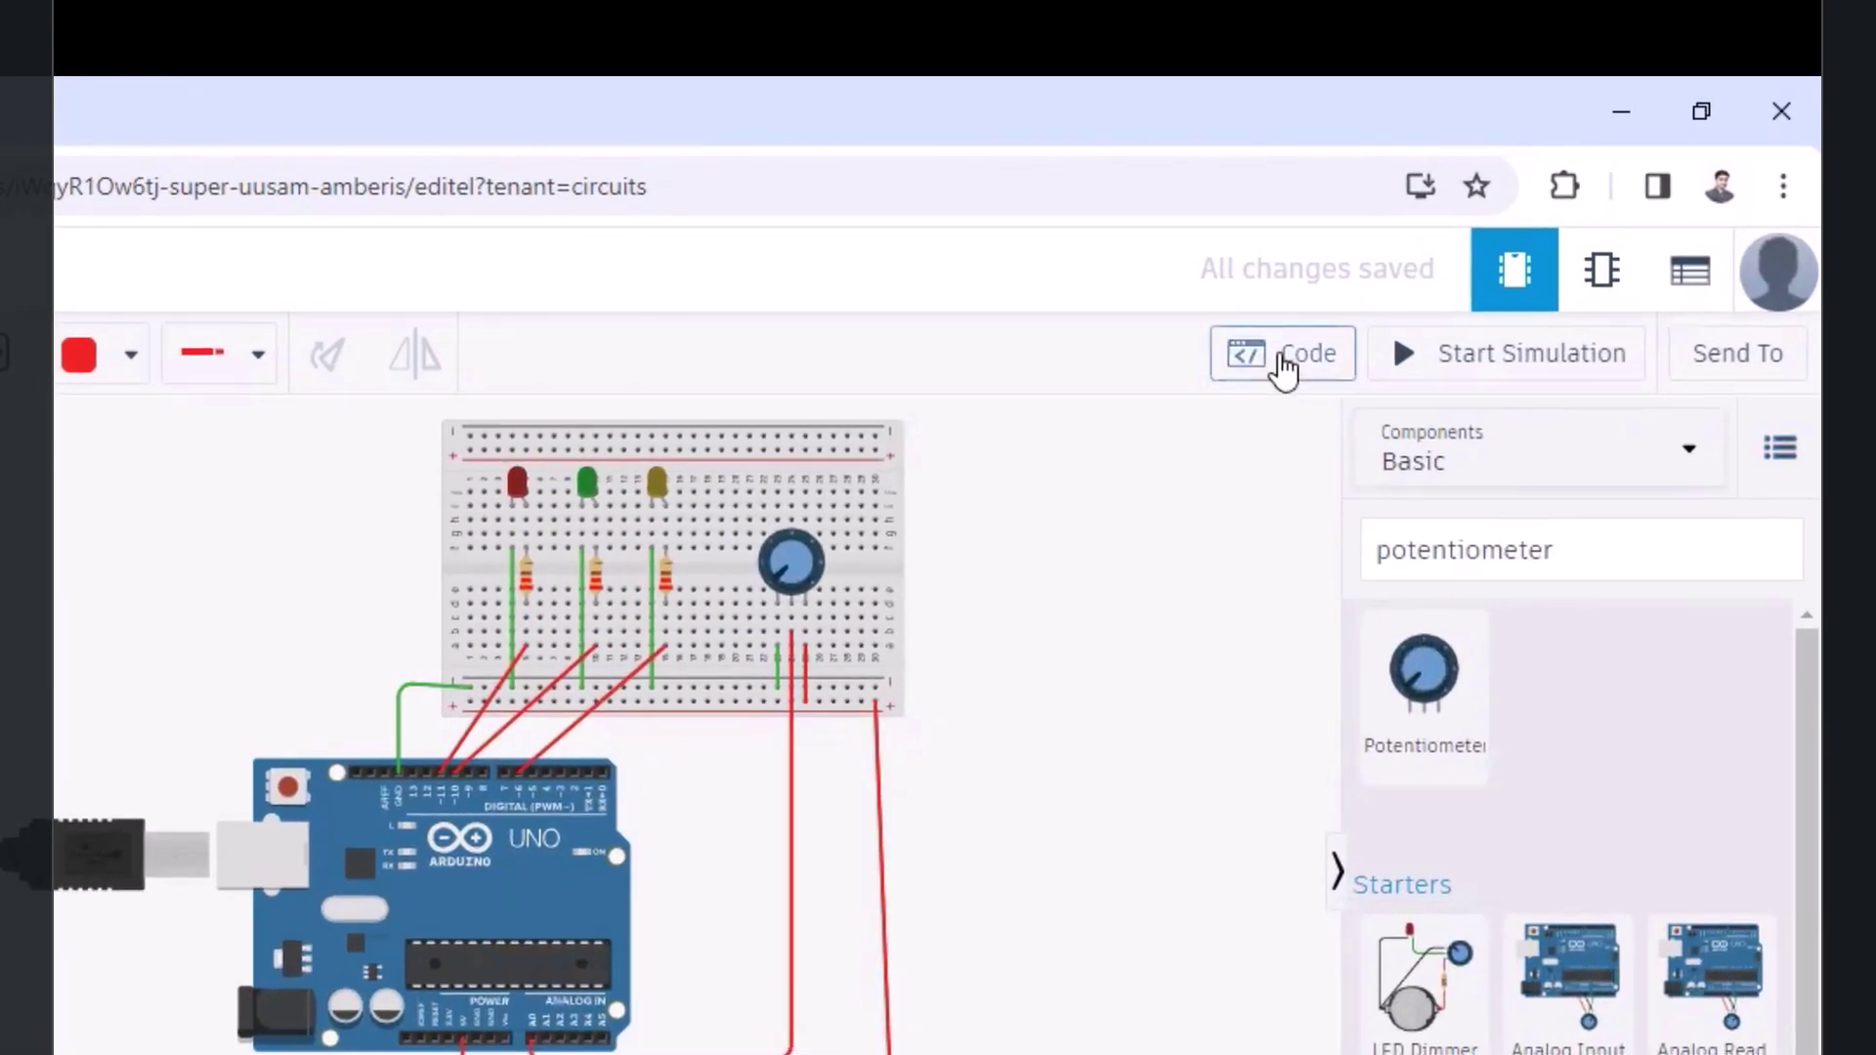
left_click(1339, 320)
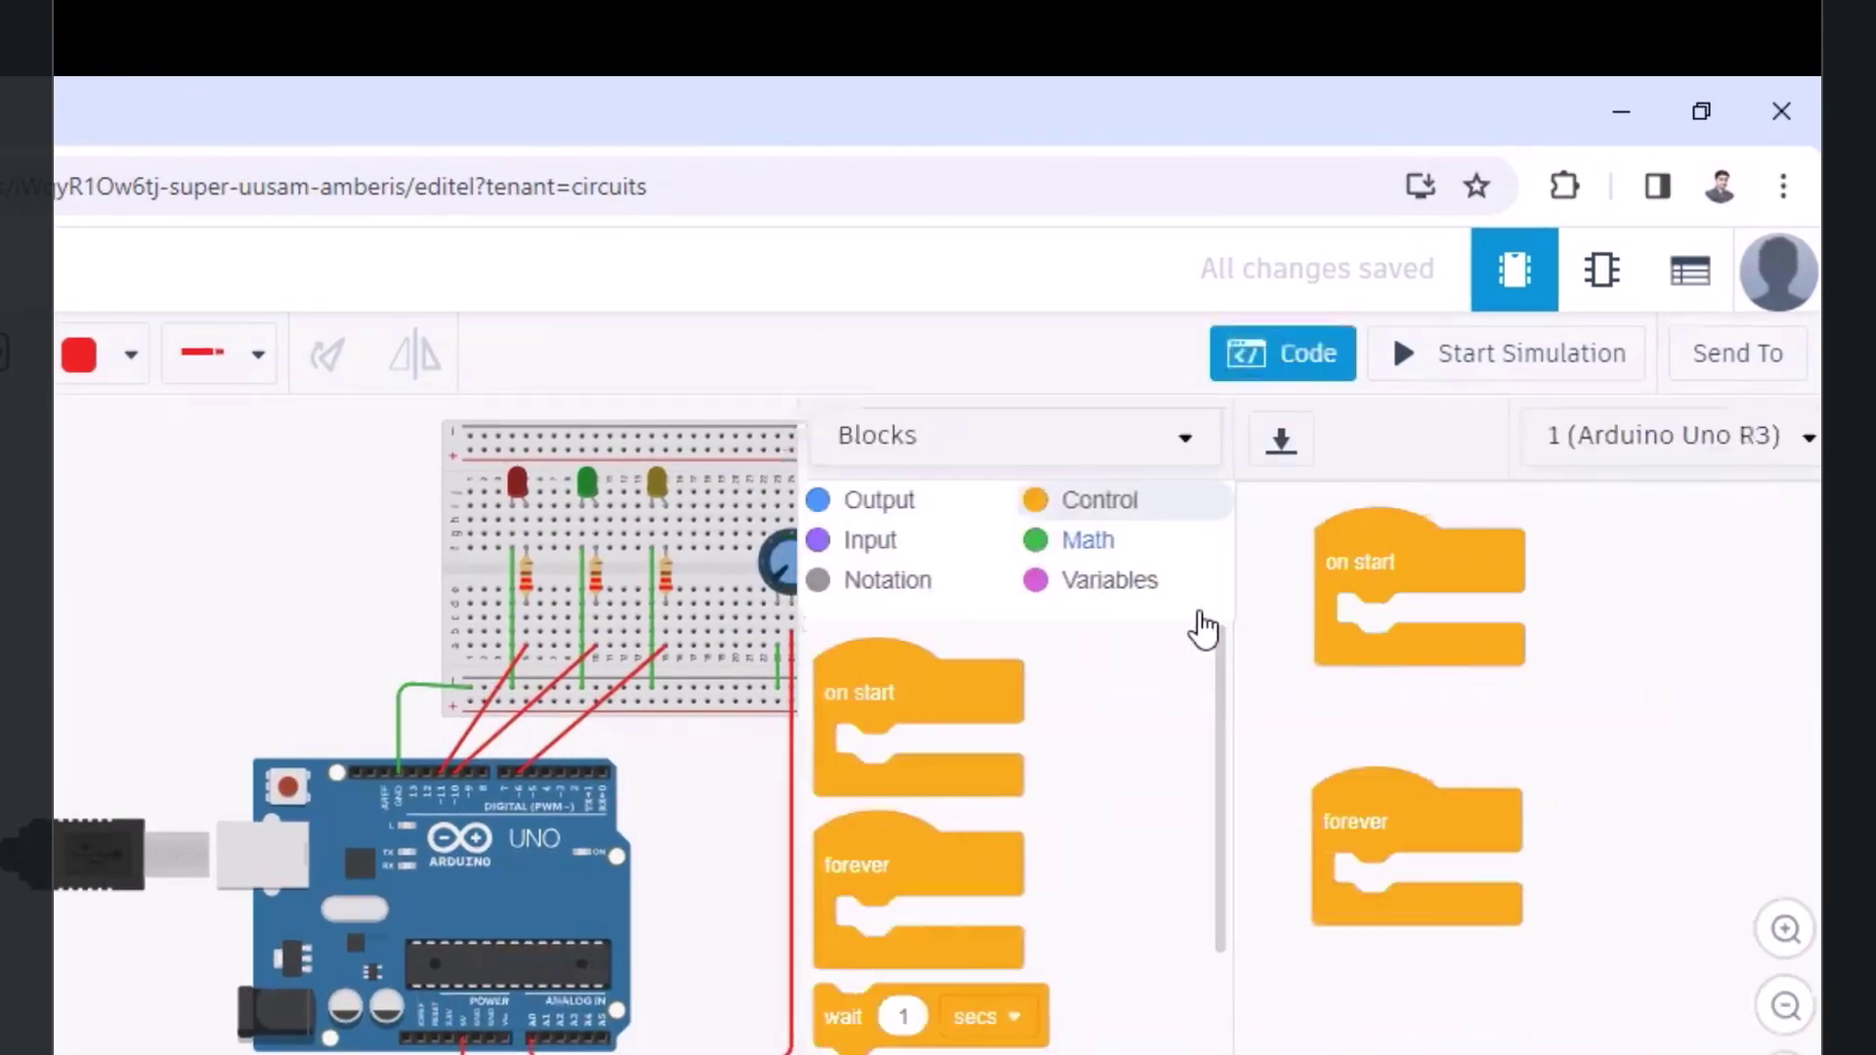
Create a variable called sensorvalue from the Variables category
left_click(1058, 591)
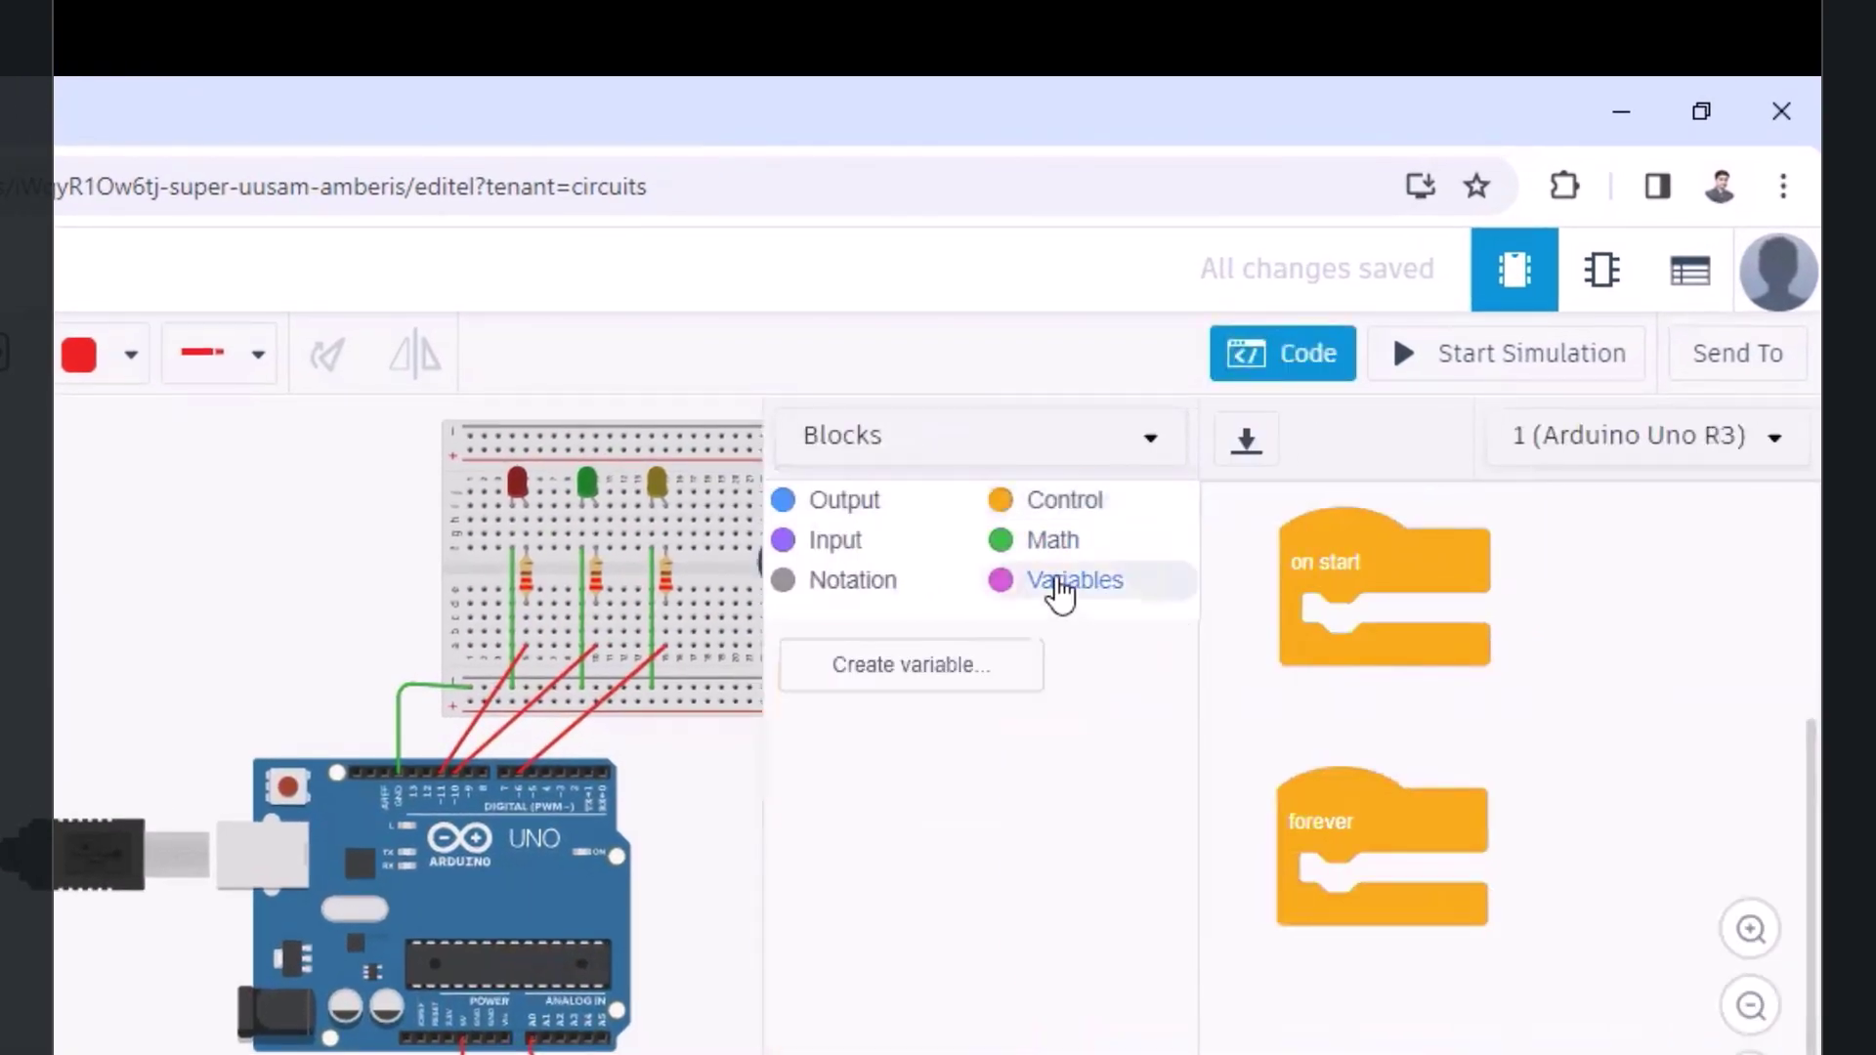
left_click(889, 665)
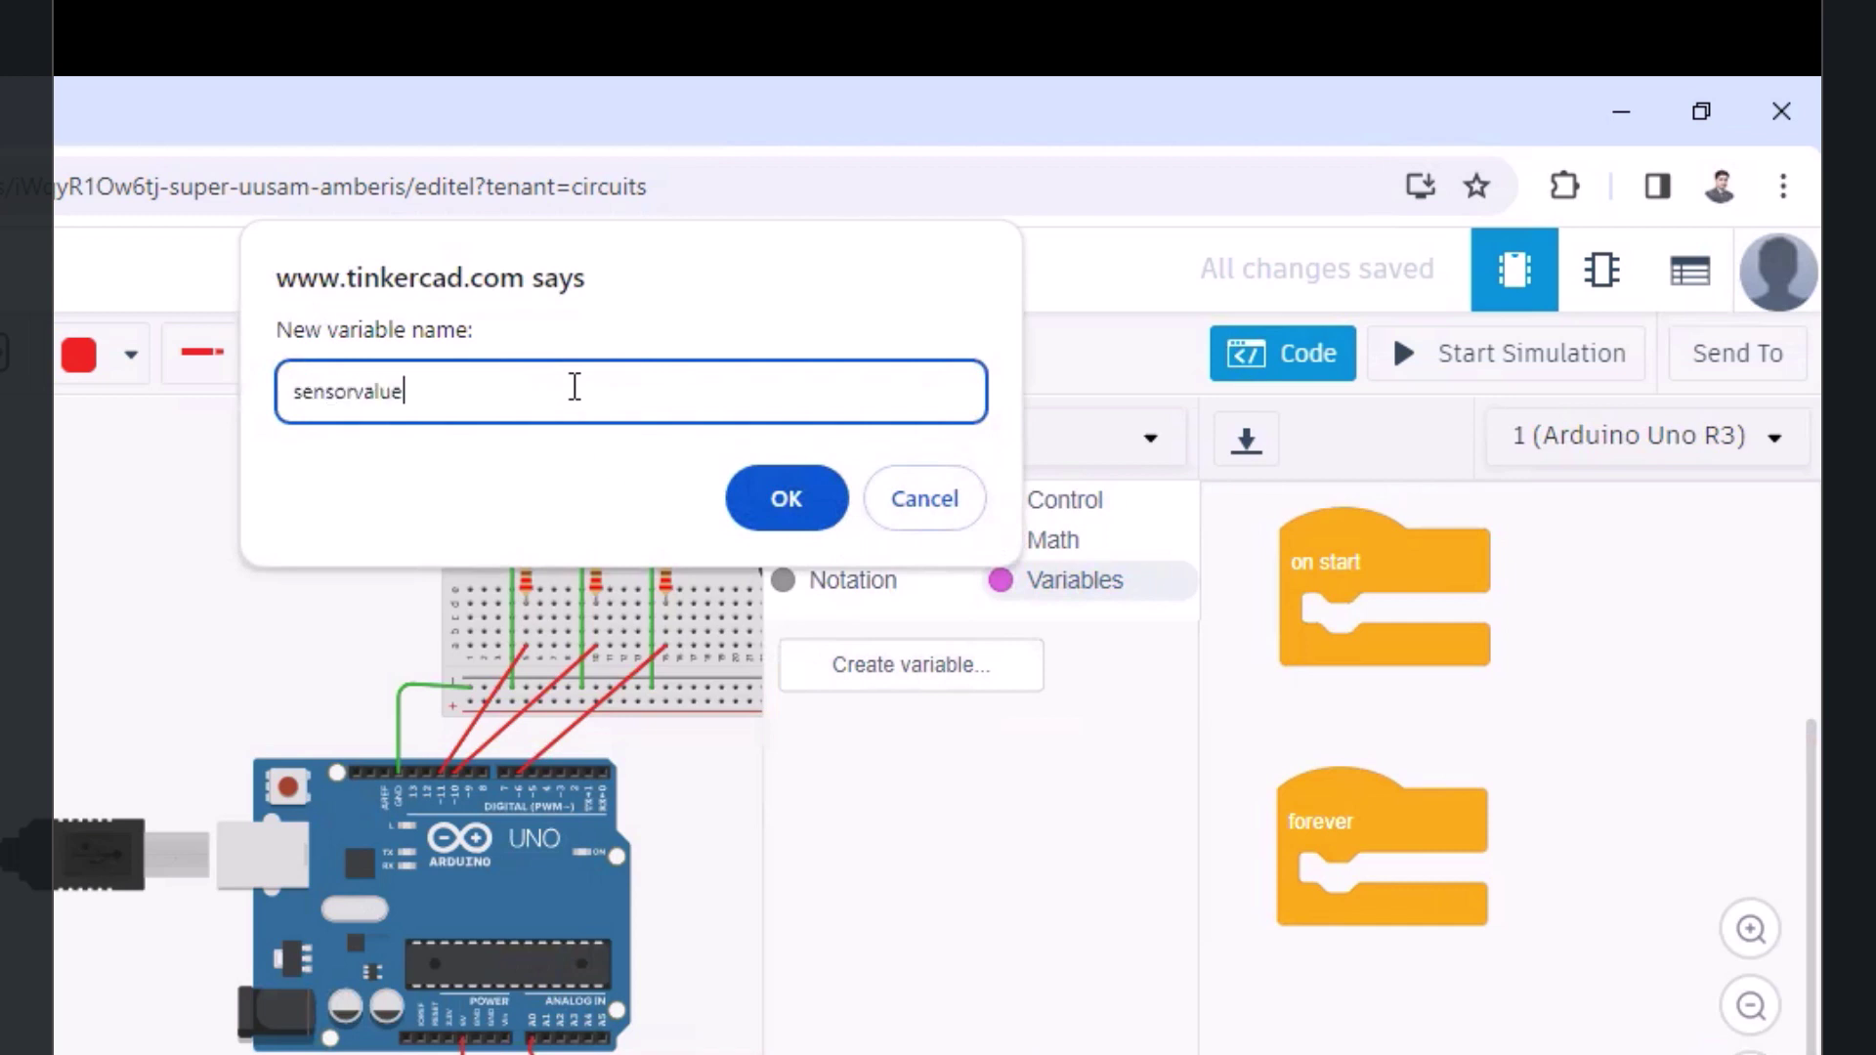
left_click(807, 498)
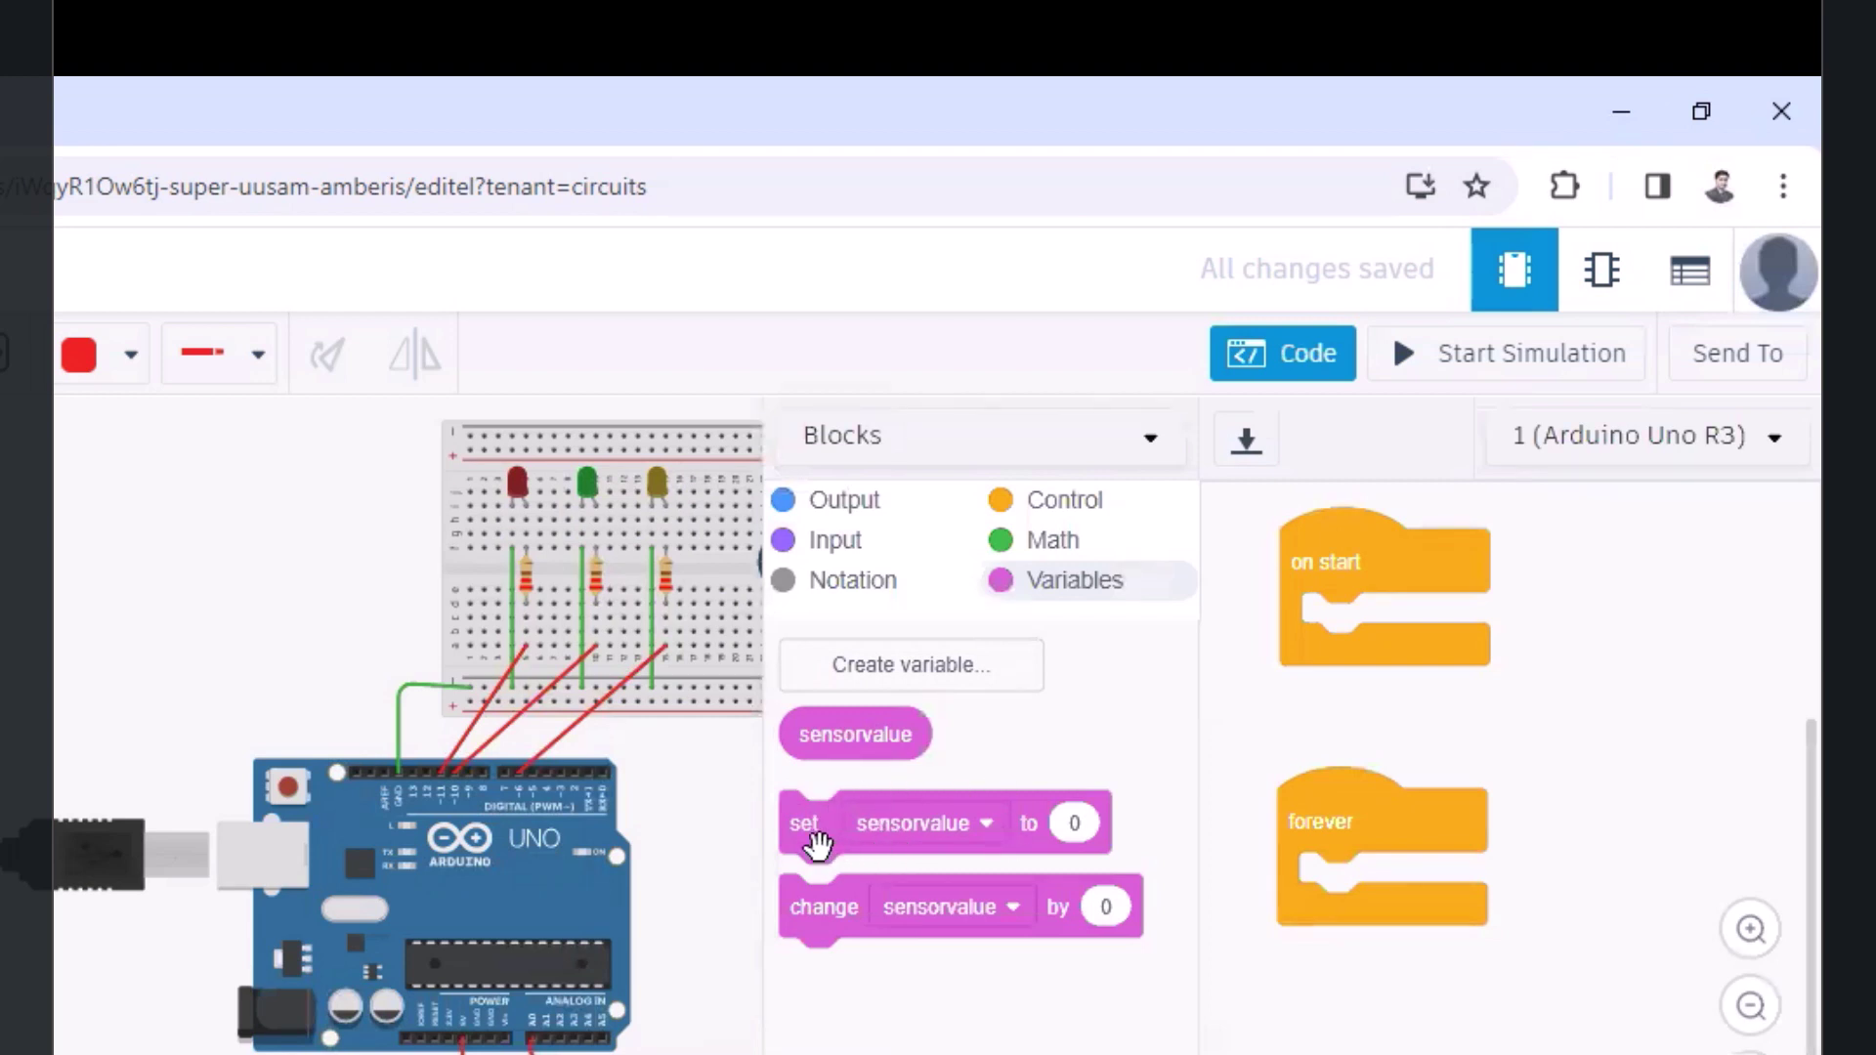
Fill on start with 'set sensorvalue to read analog pin A0'
left_click_drag(811, 841, 1329, 645)
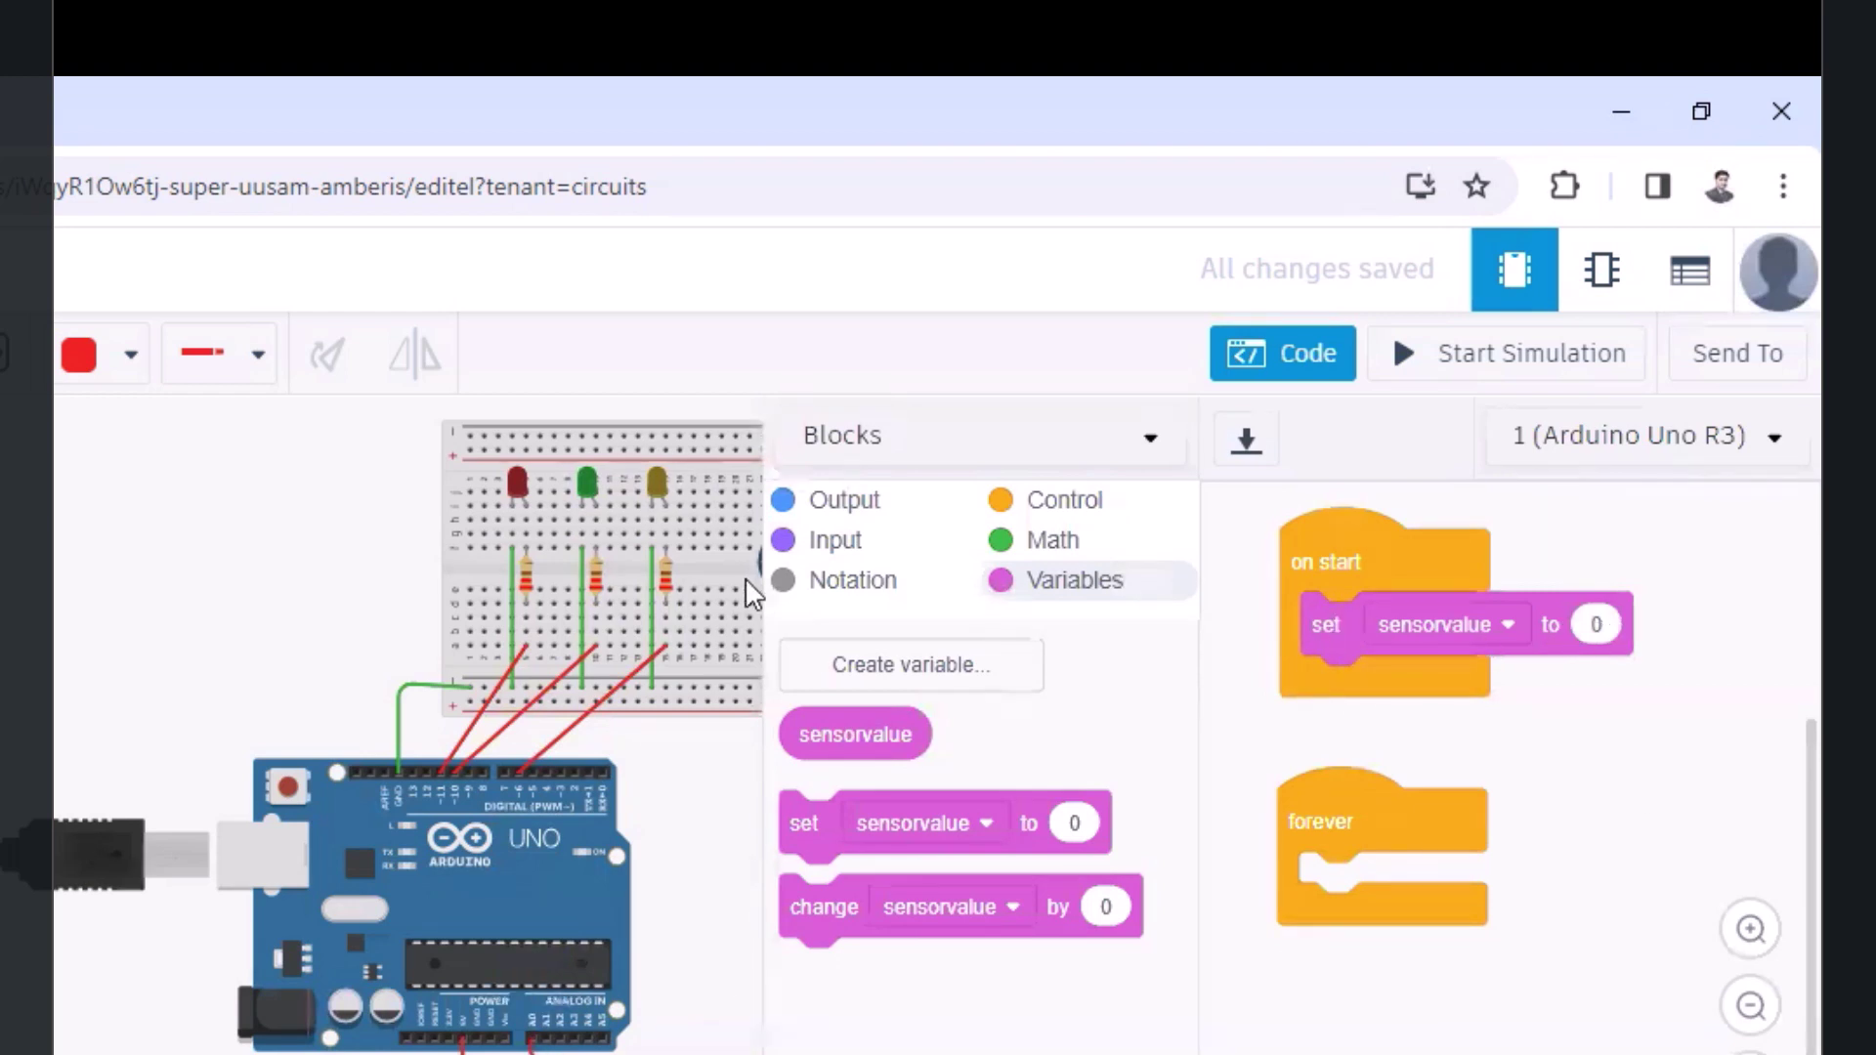
left_click(840, 547)
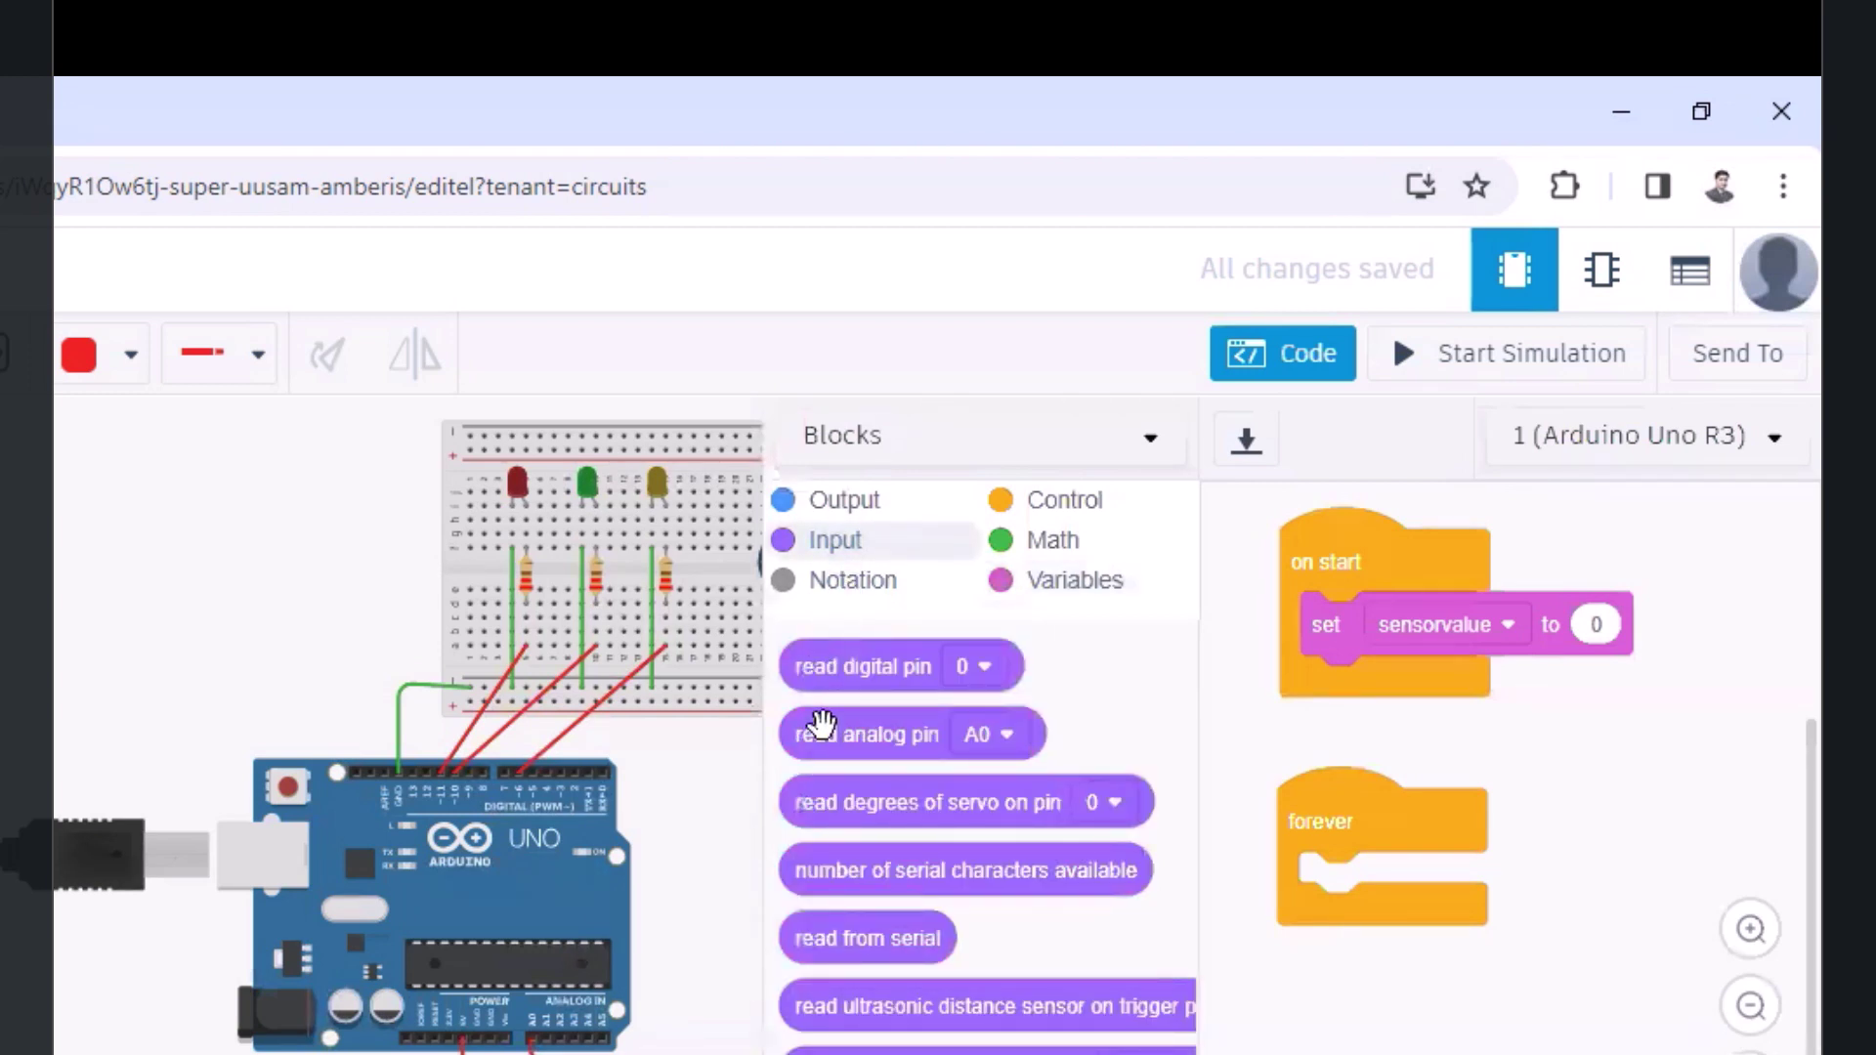
left_click_drag(838, 742, 1610, 635)
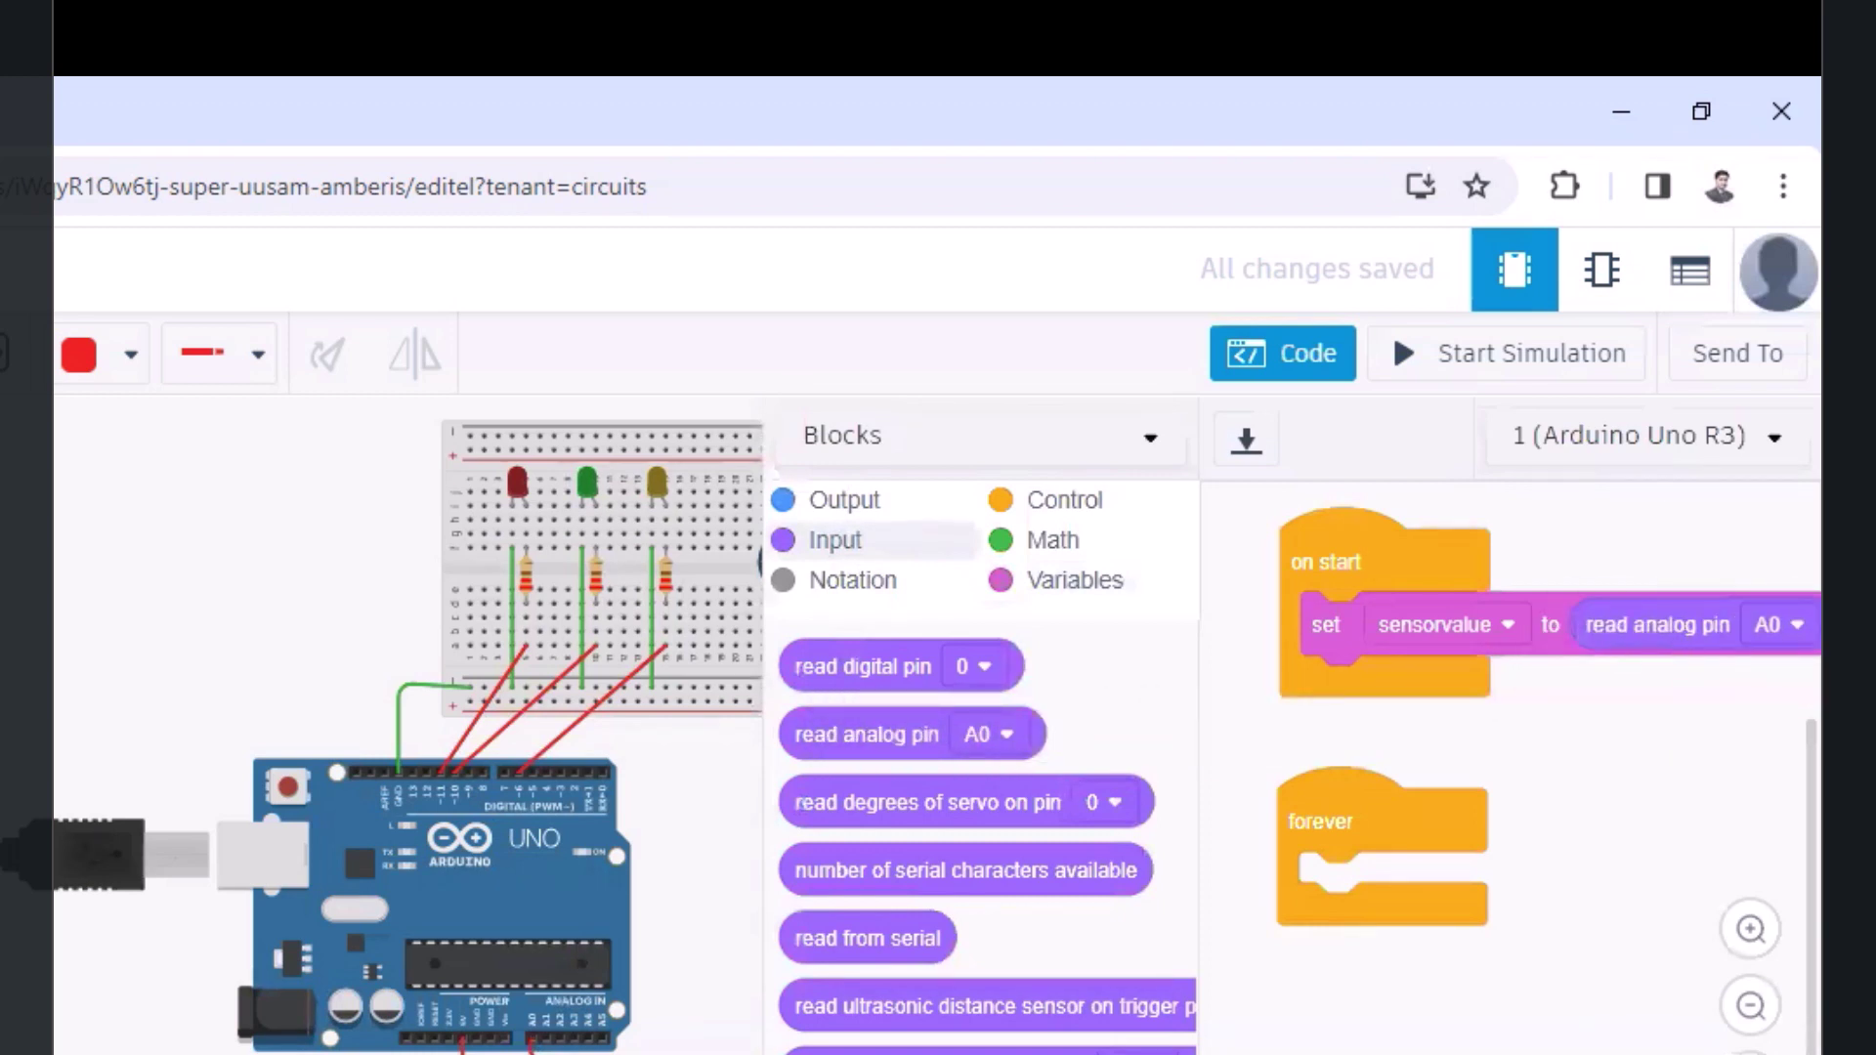
left_click(1778, 624)
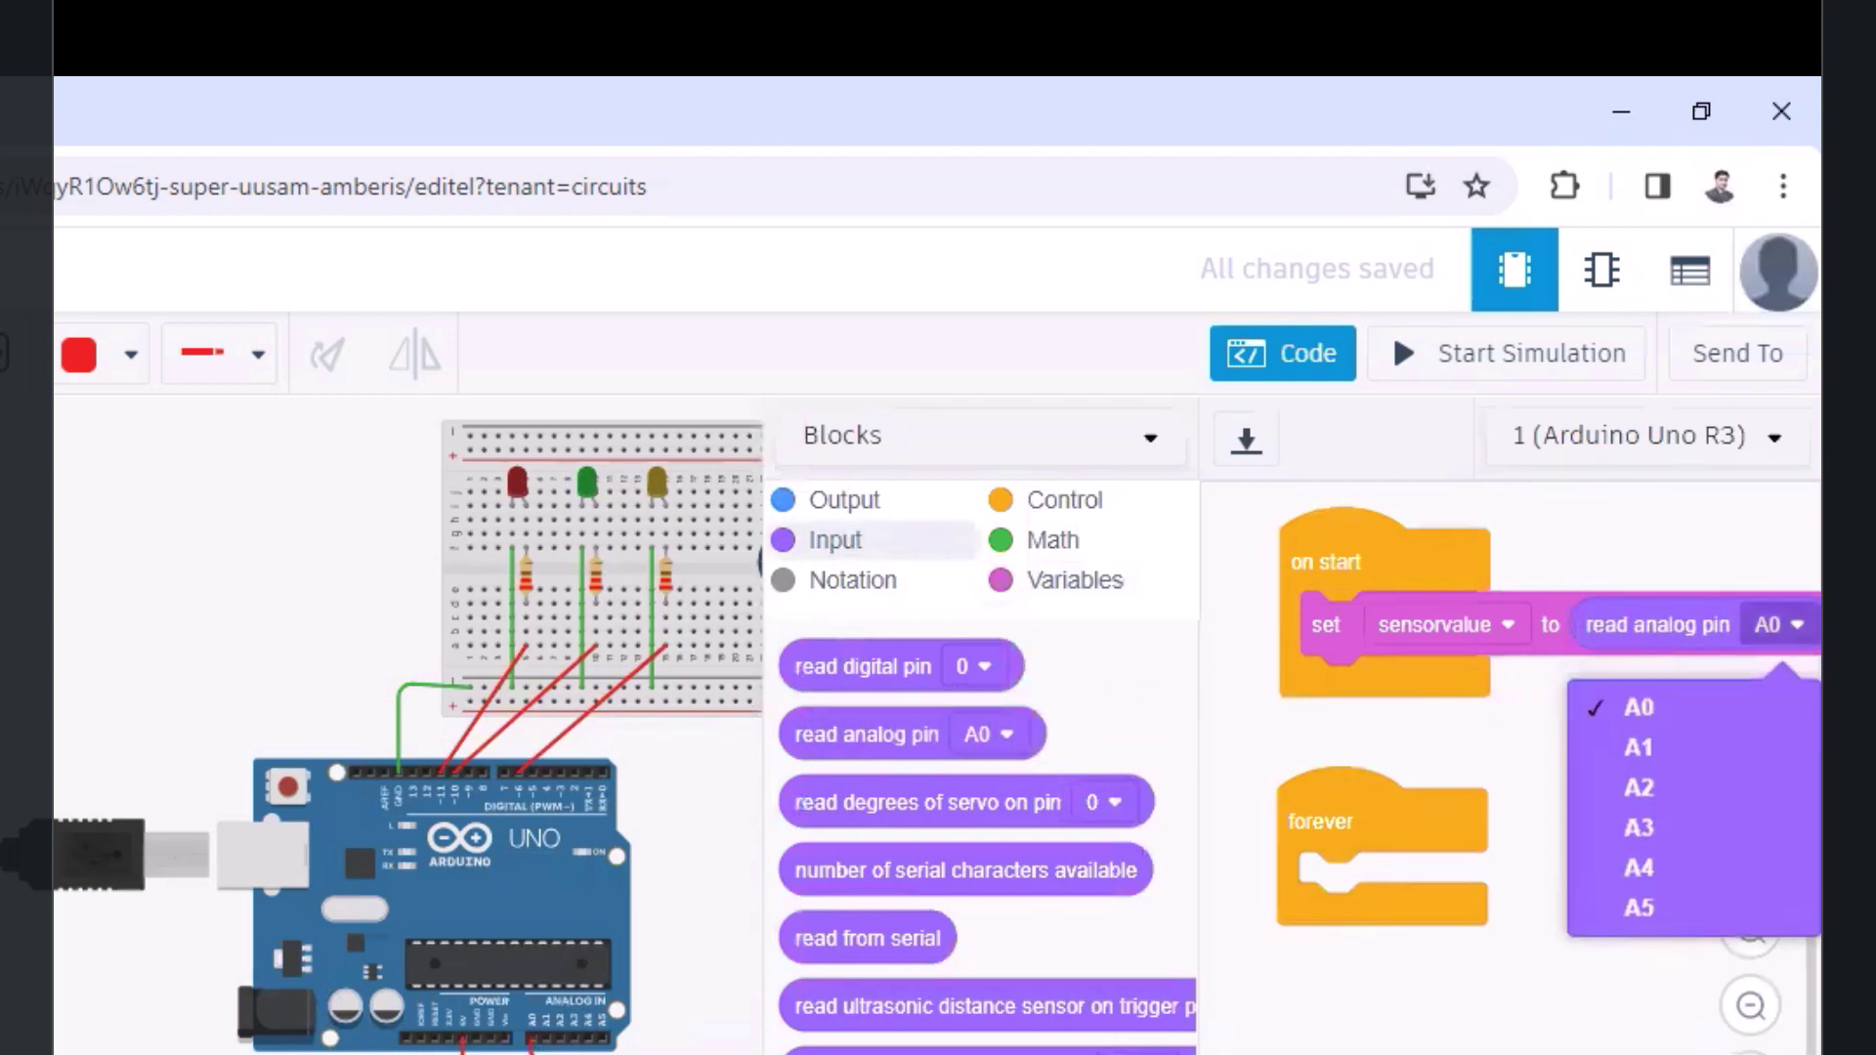
left_click(1673, 725)
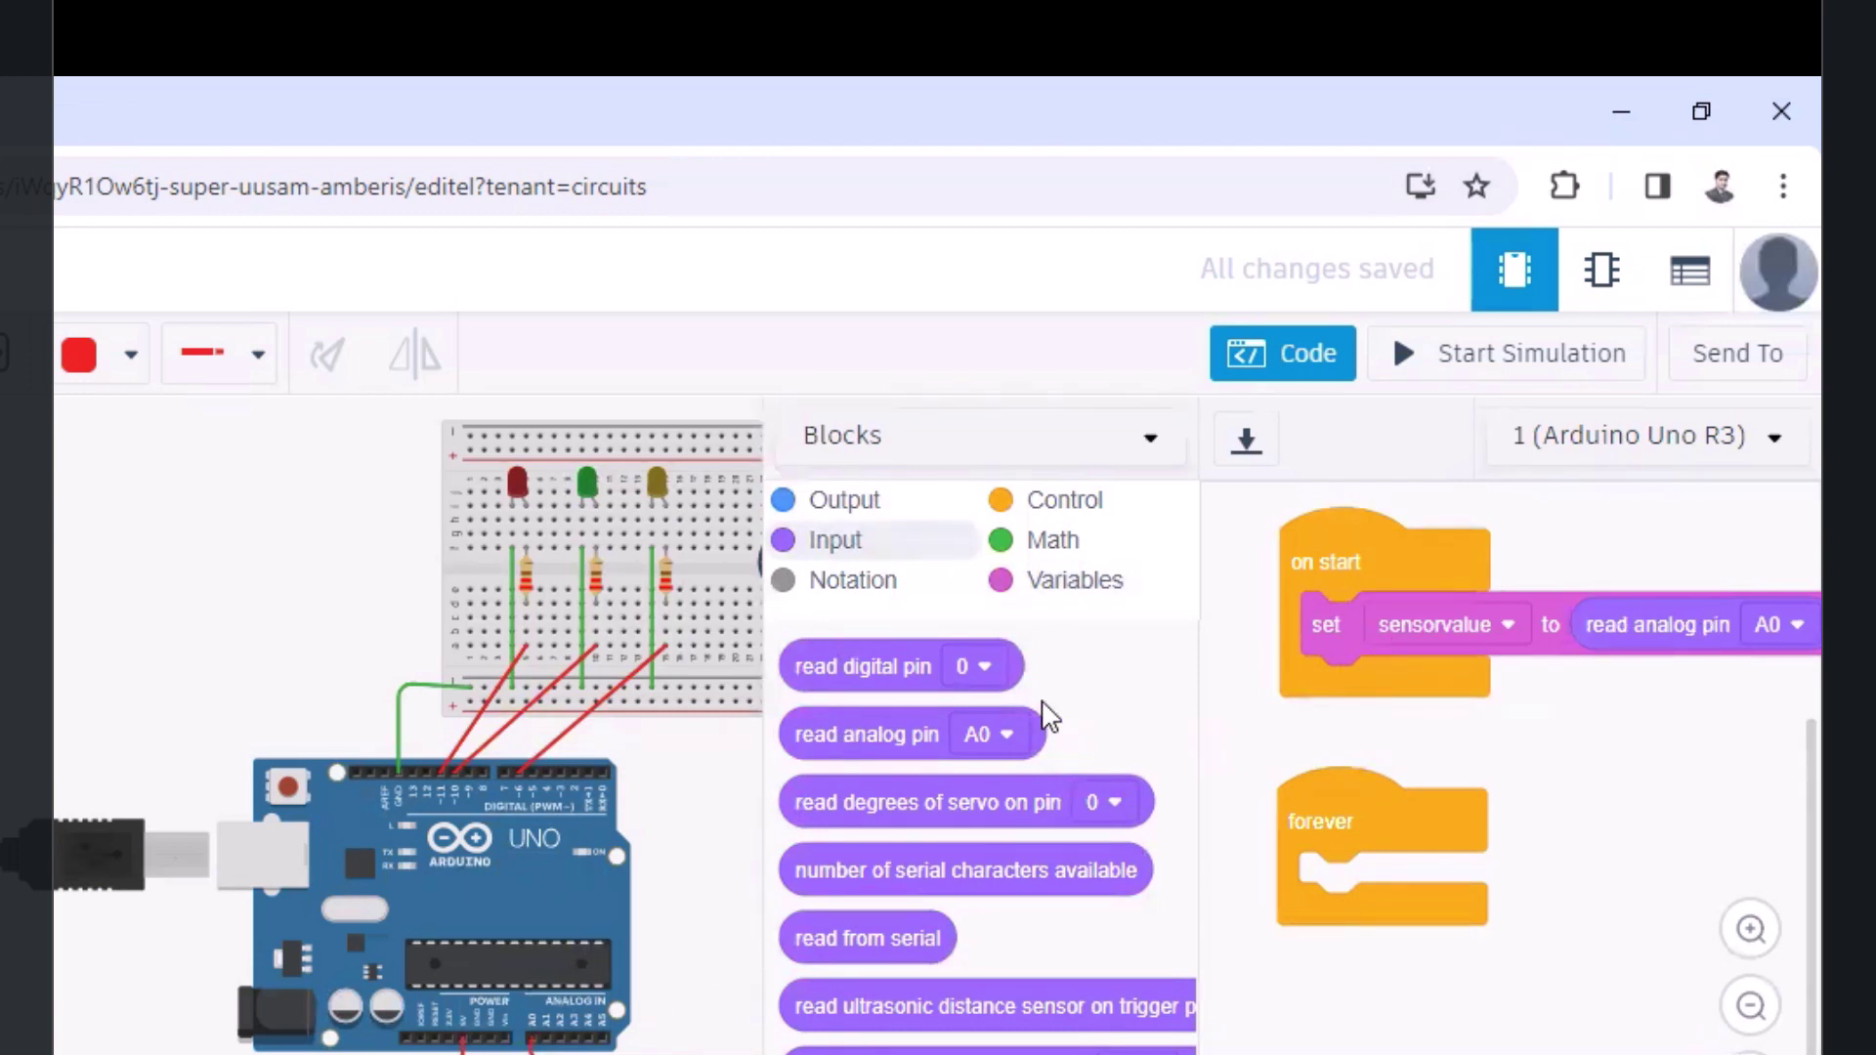
left_click(1067, 584)
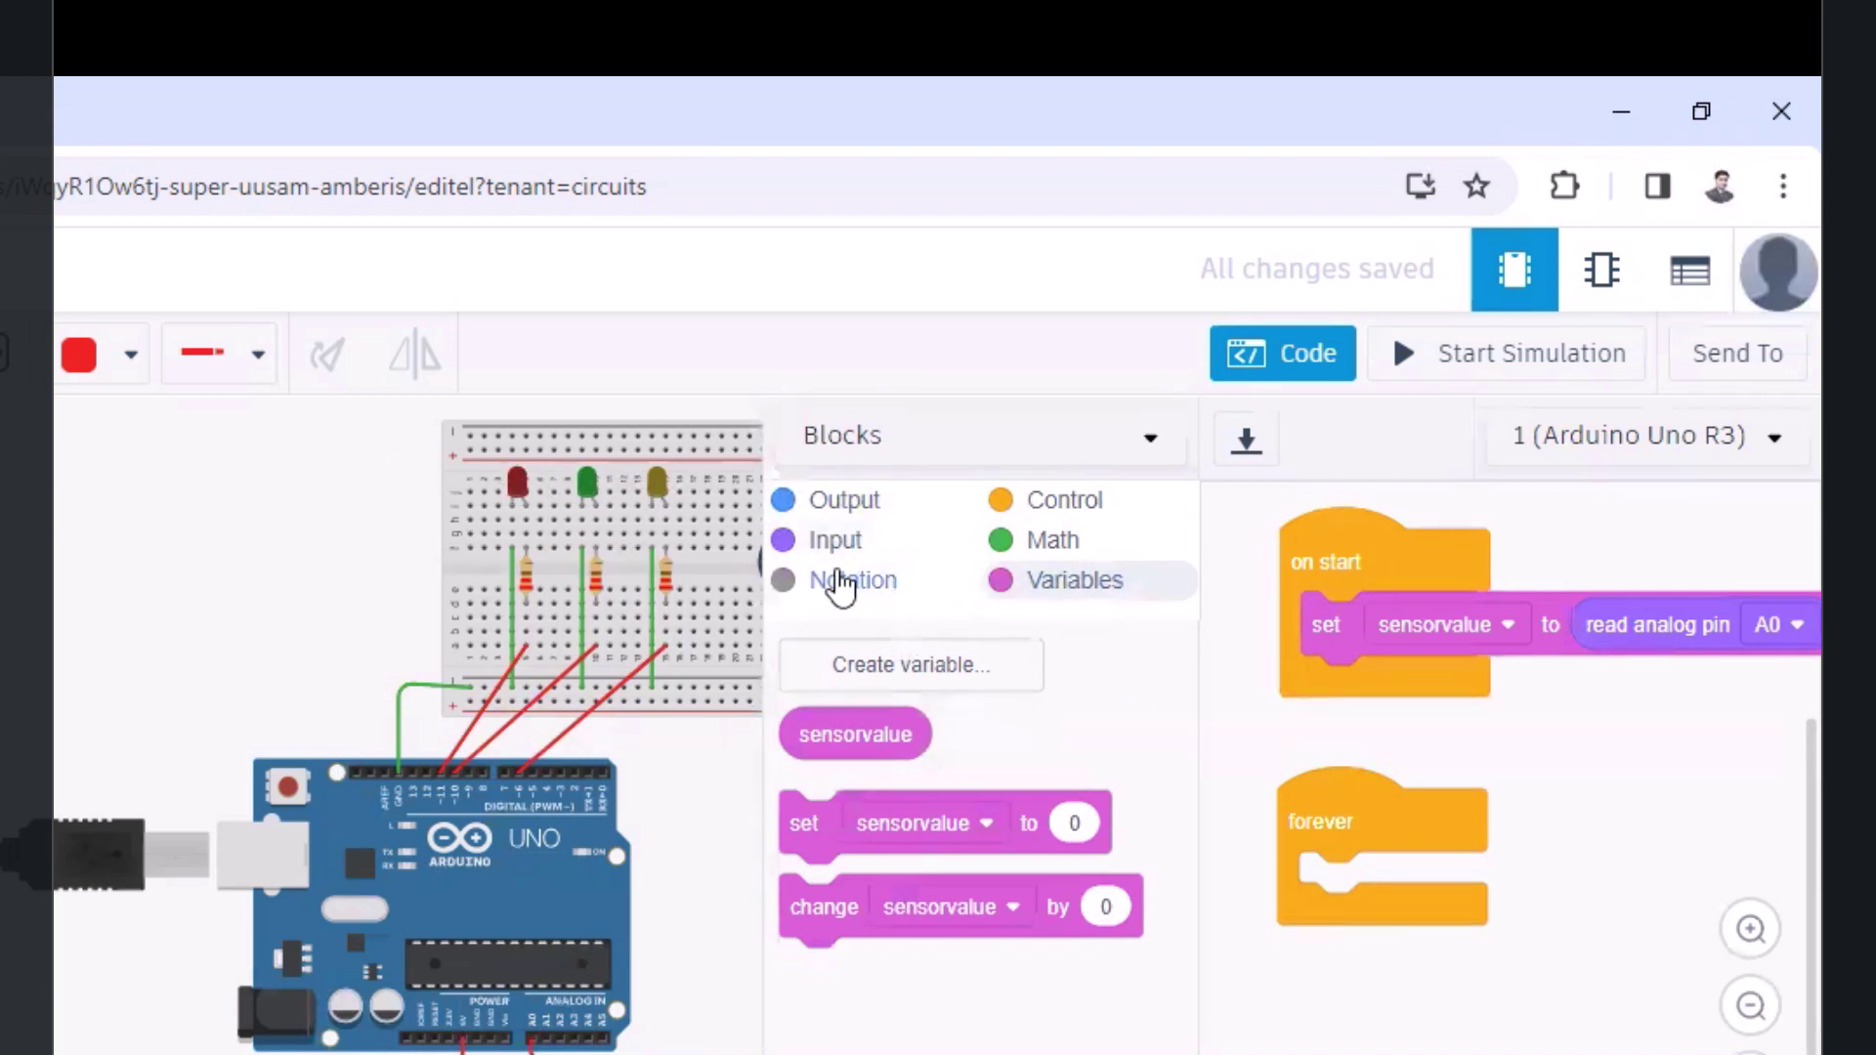
Place a set pin block inside forever and set it to pin 11
left_click(844, 506)
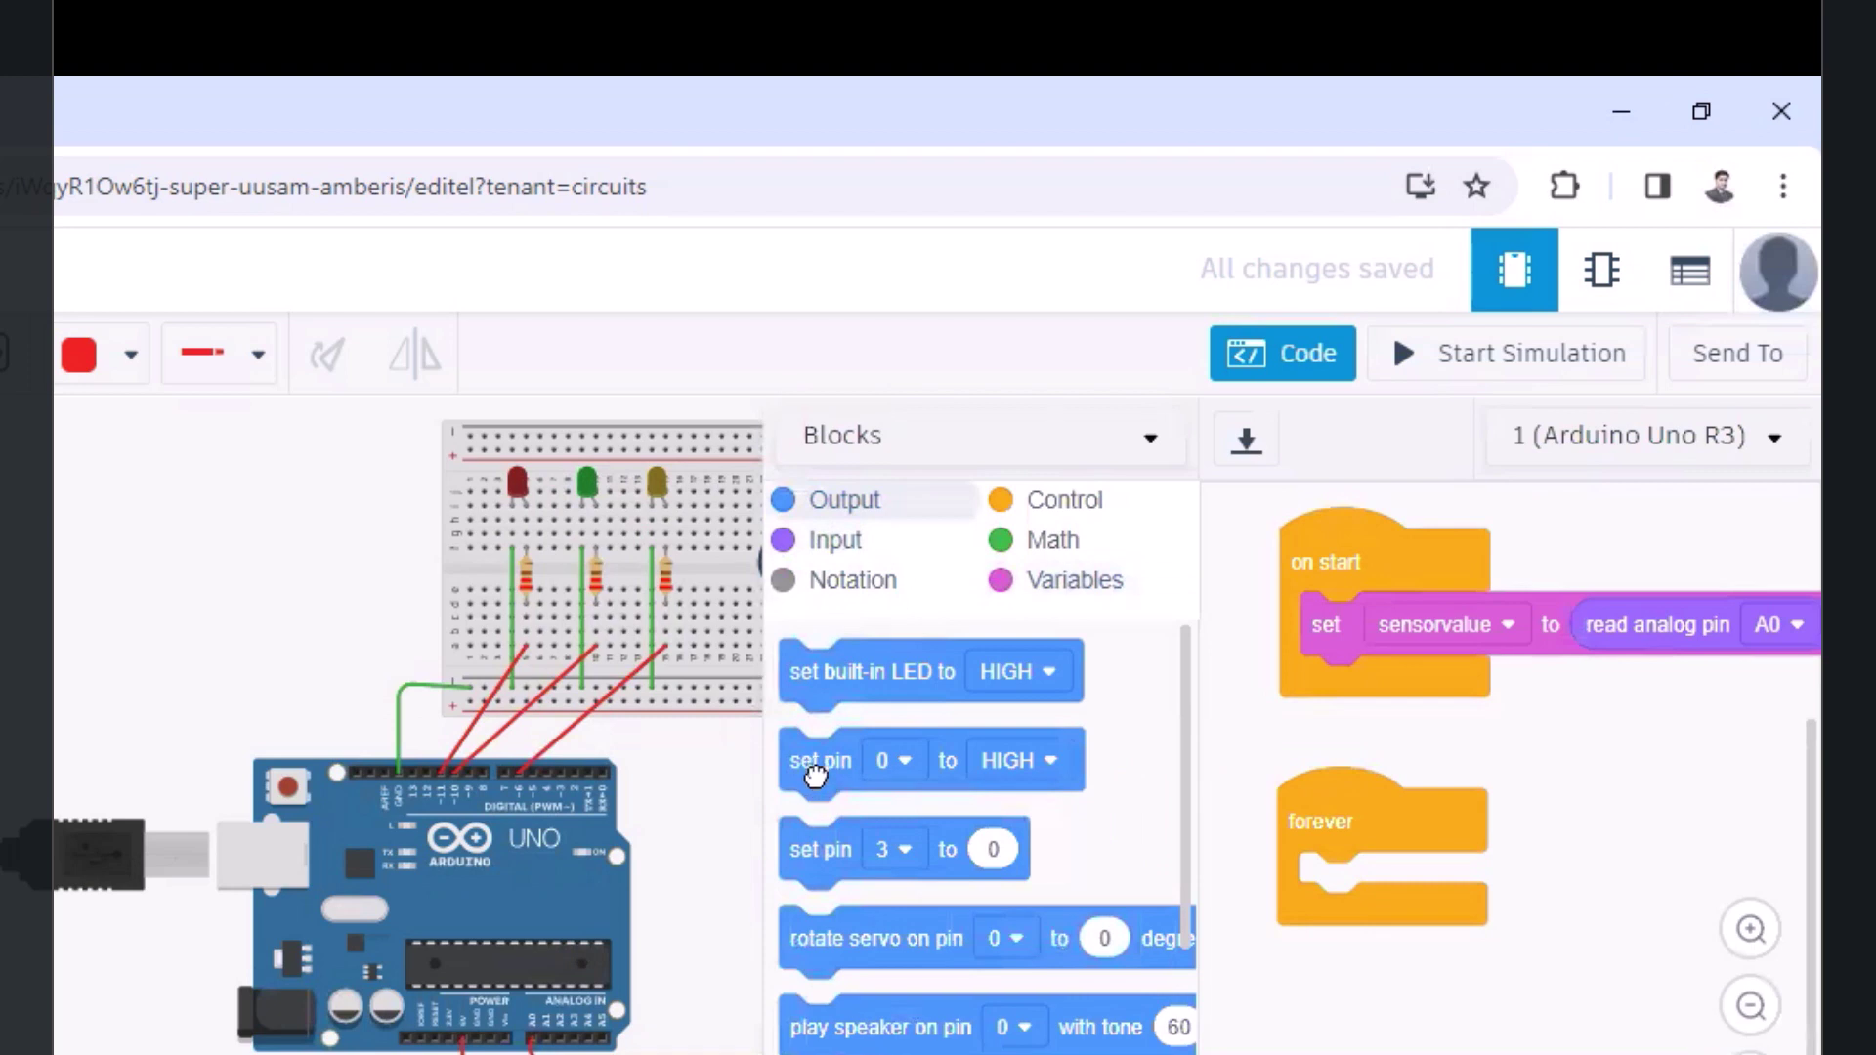
left_click(904, 761)
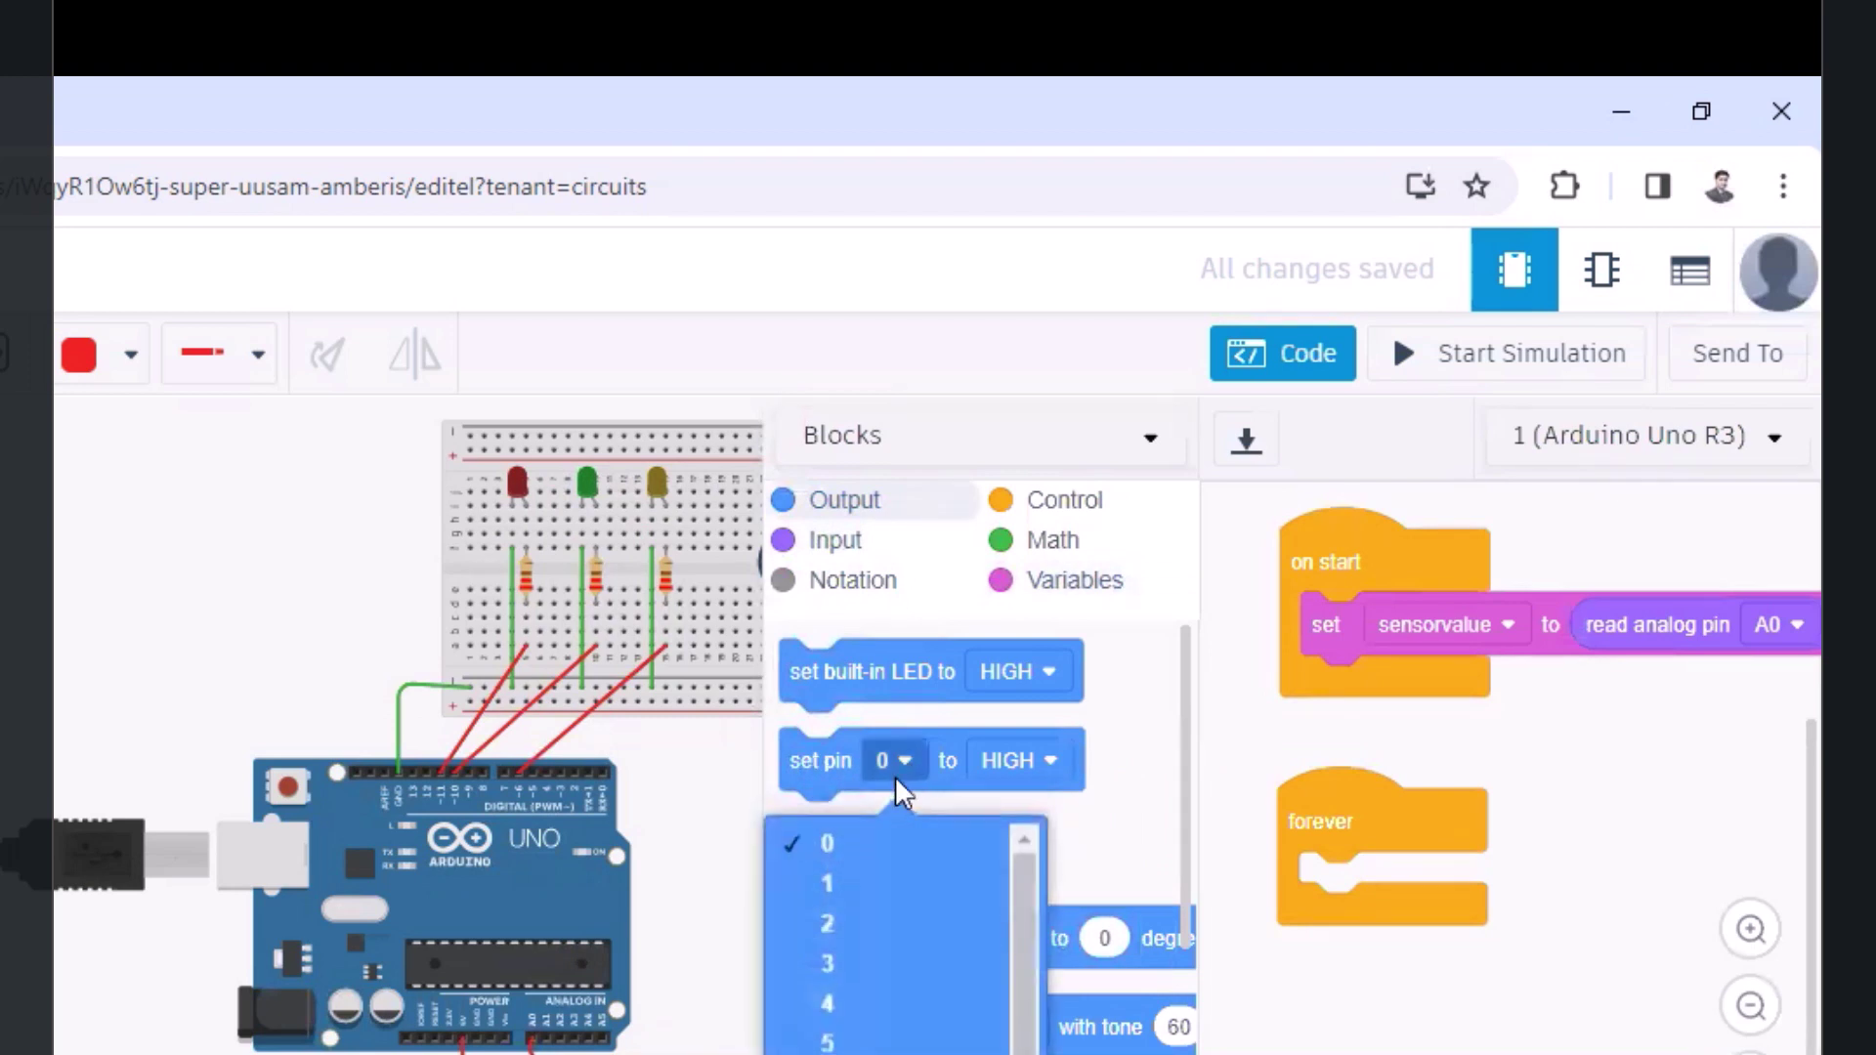
left_click(827, 964)
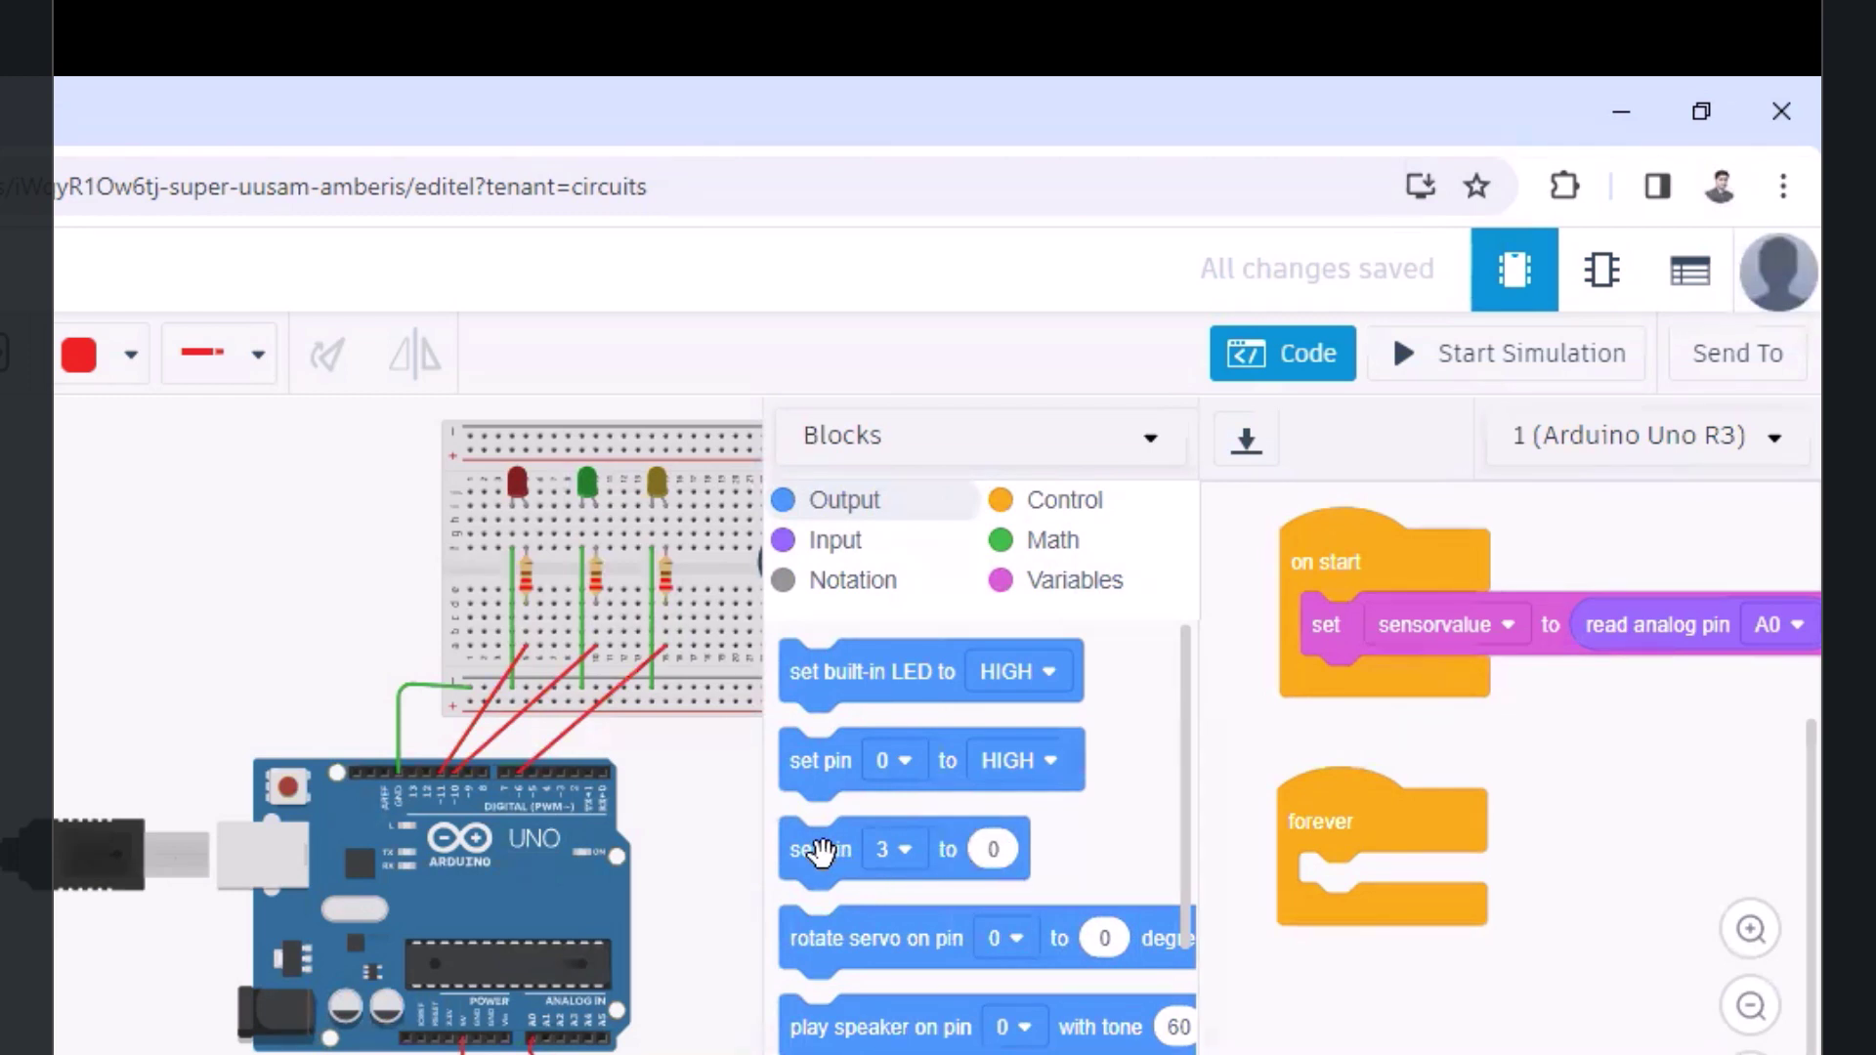
left_click_drag(814, 856, 1332, 888)
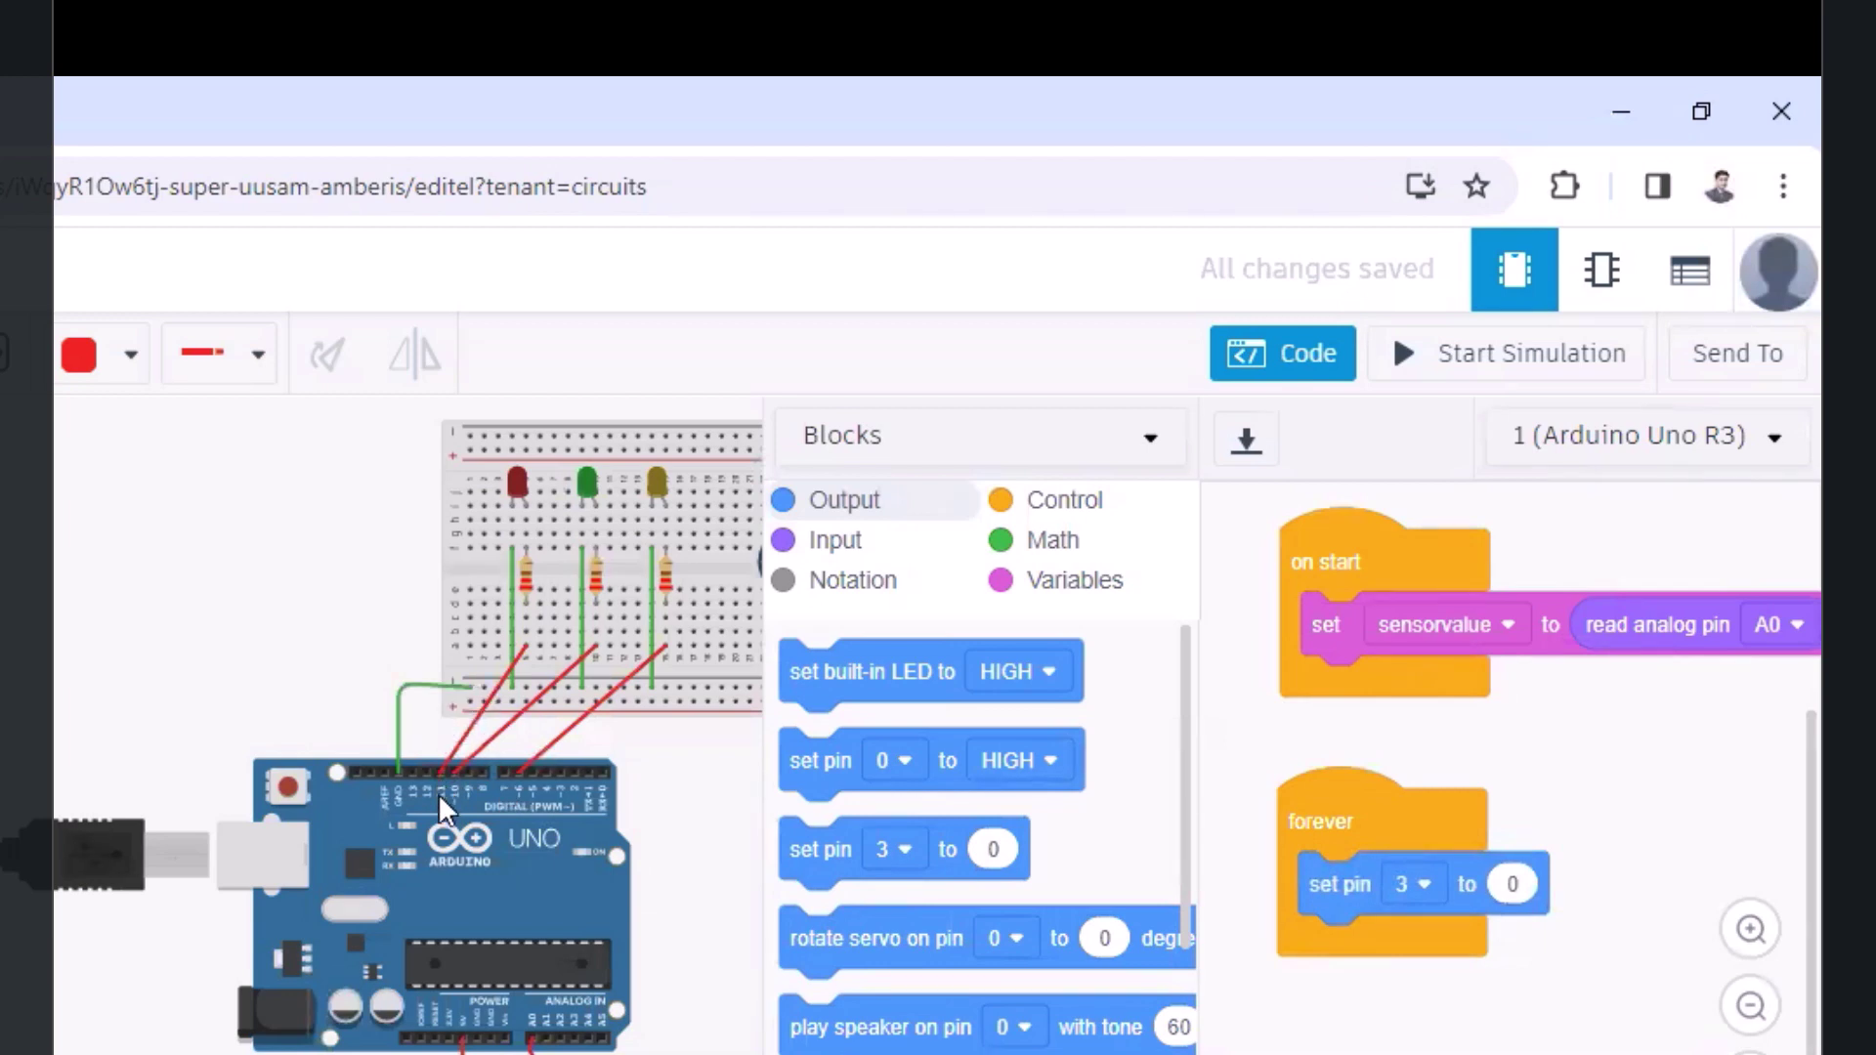
left_click(1415, 885)
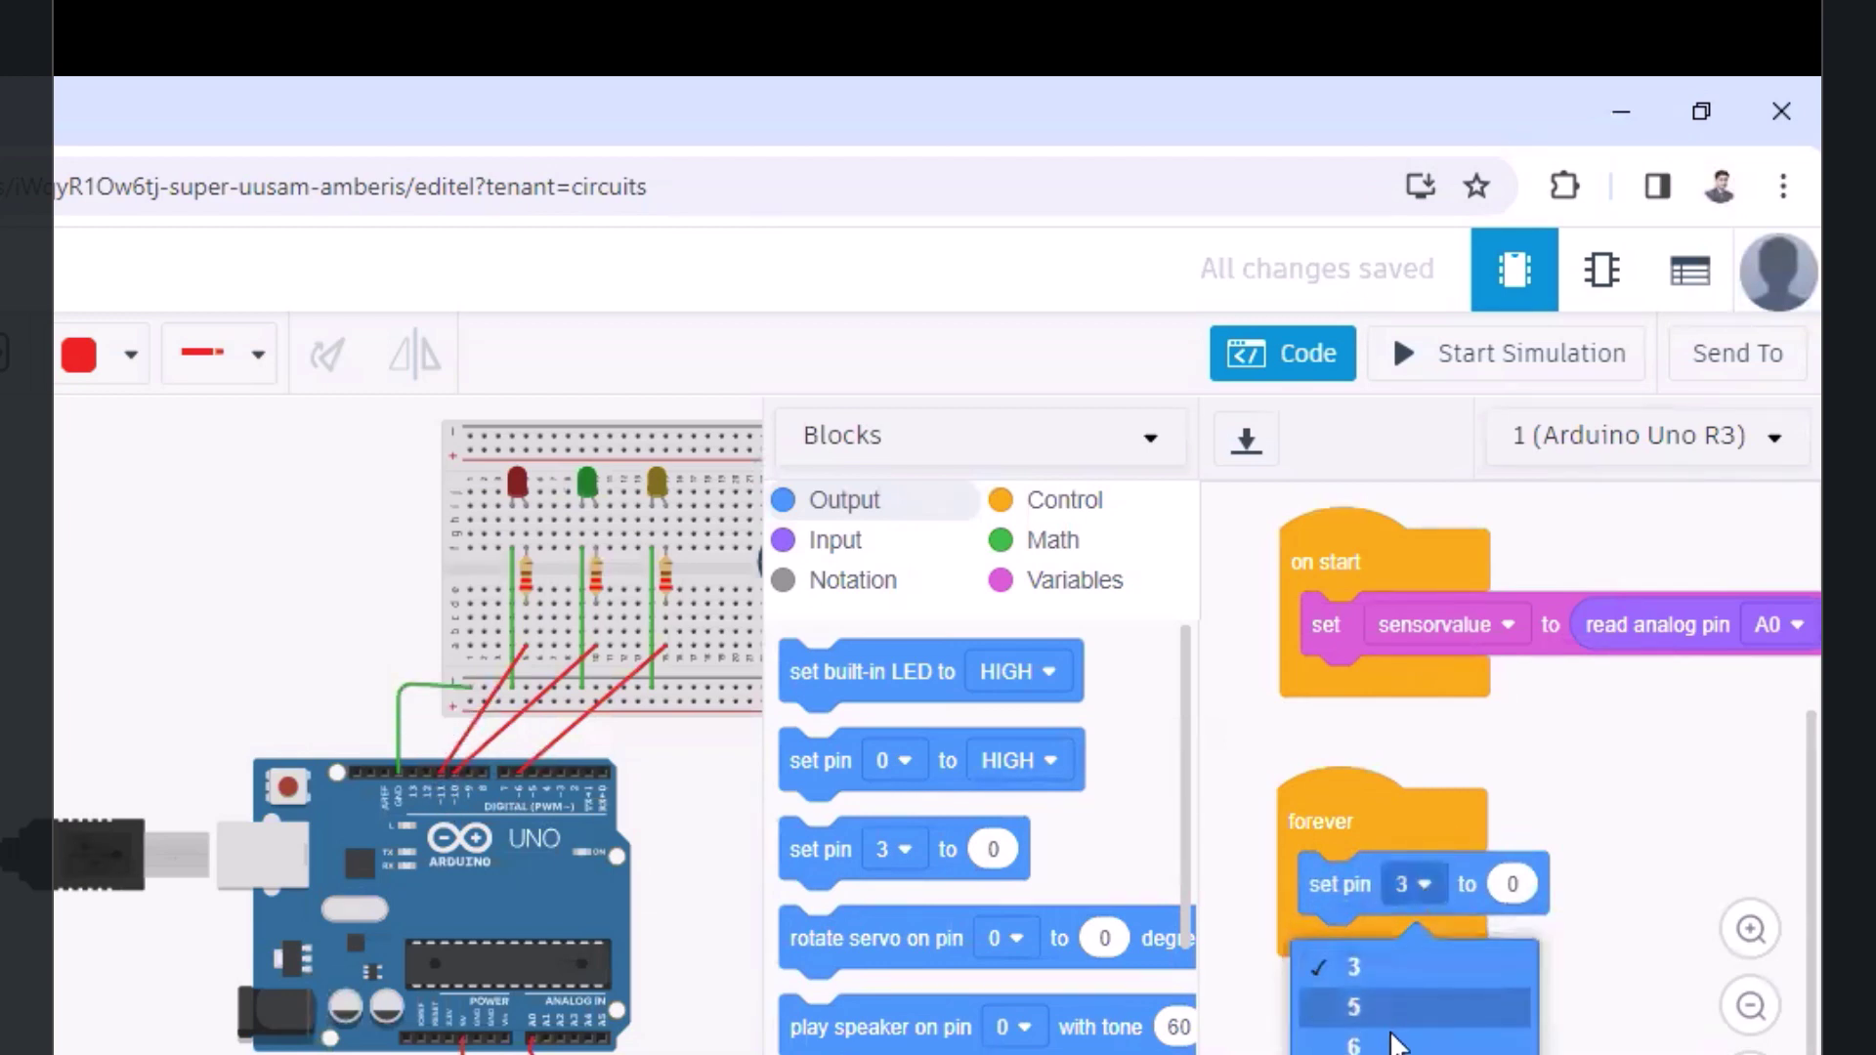
left_click(1353, 1054)
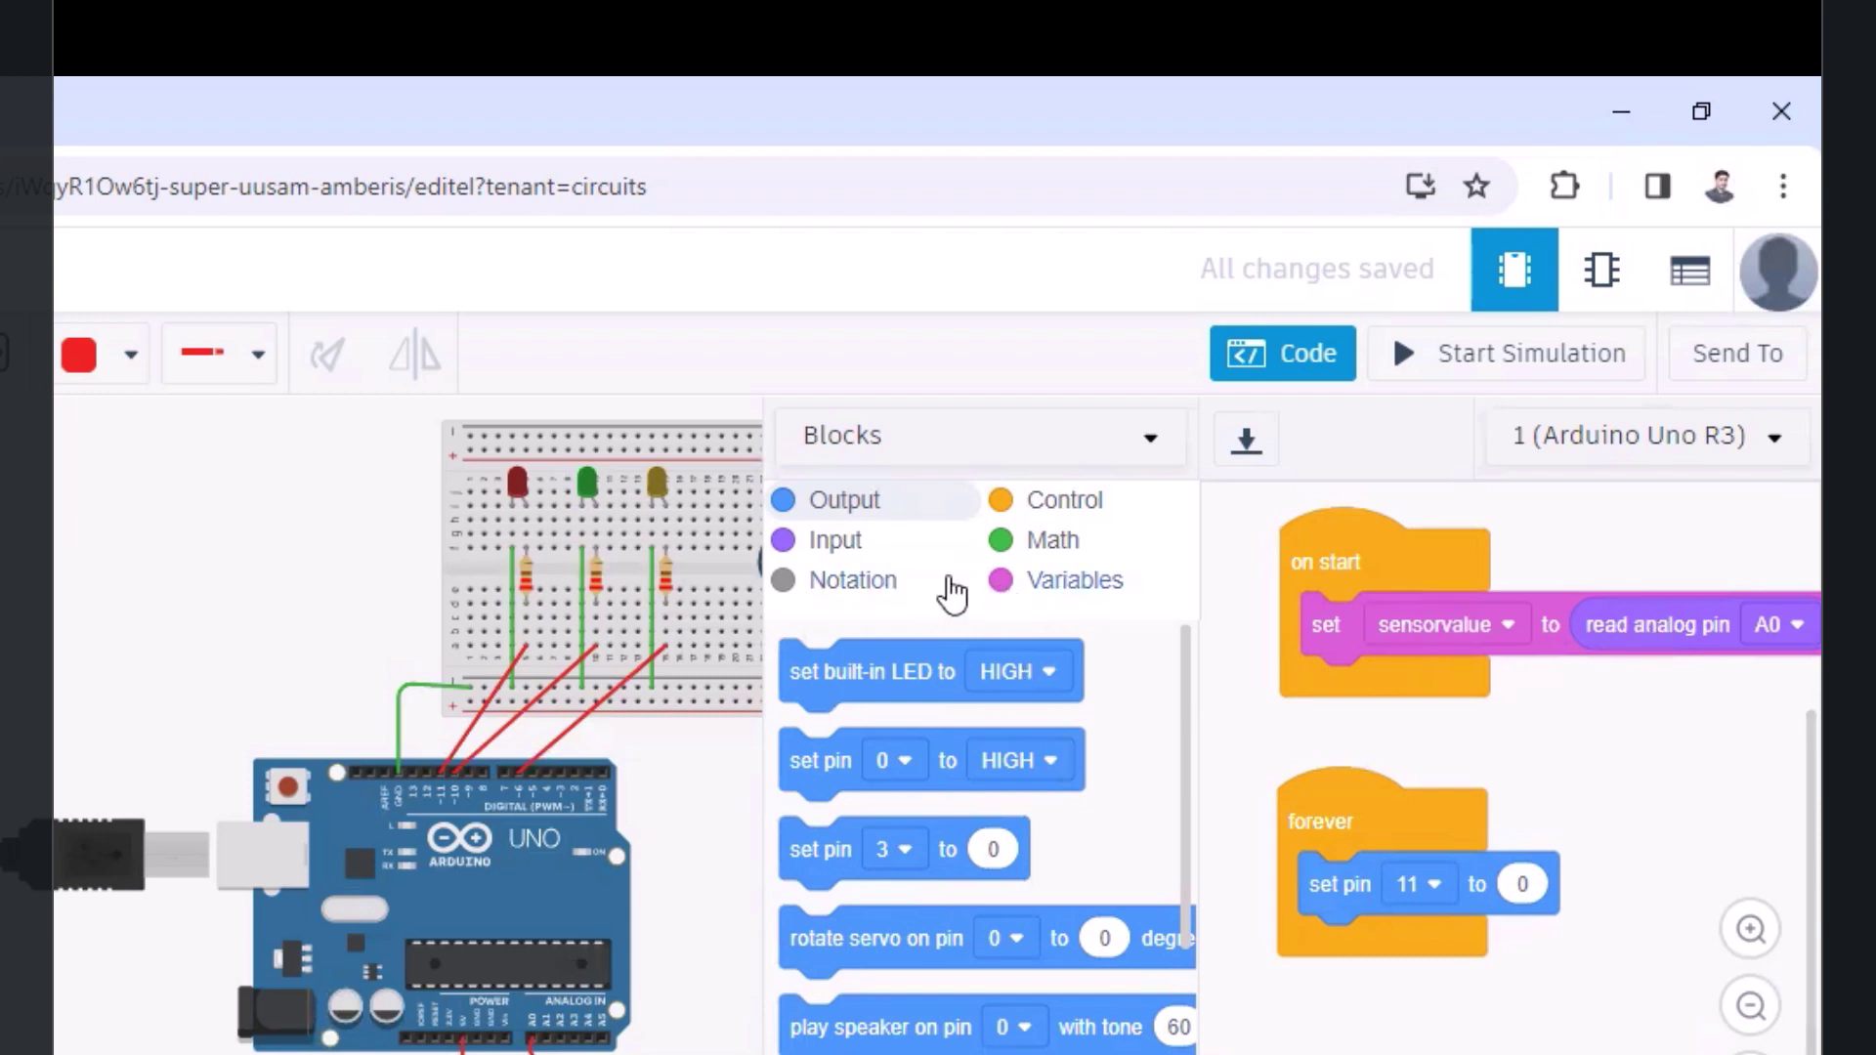
Feed sensorvalue into the pin 11 block and add a second set pin block below
left_click(1055, 586)
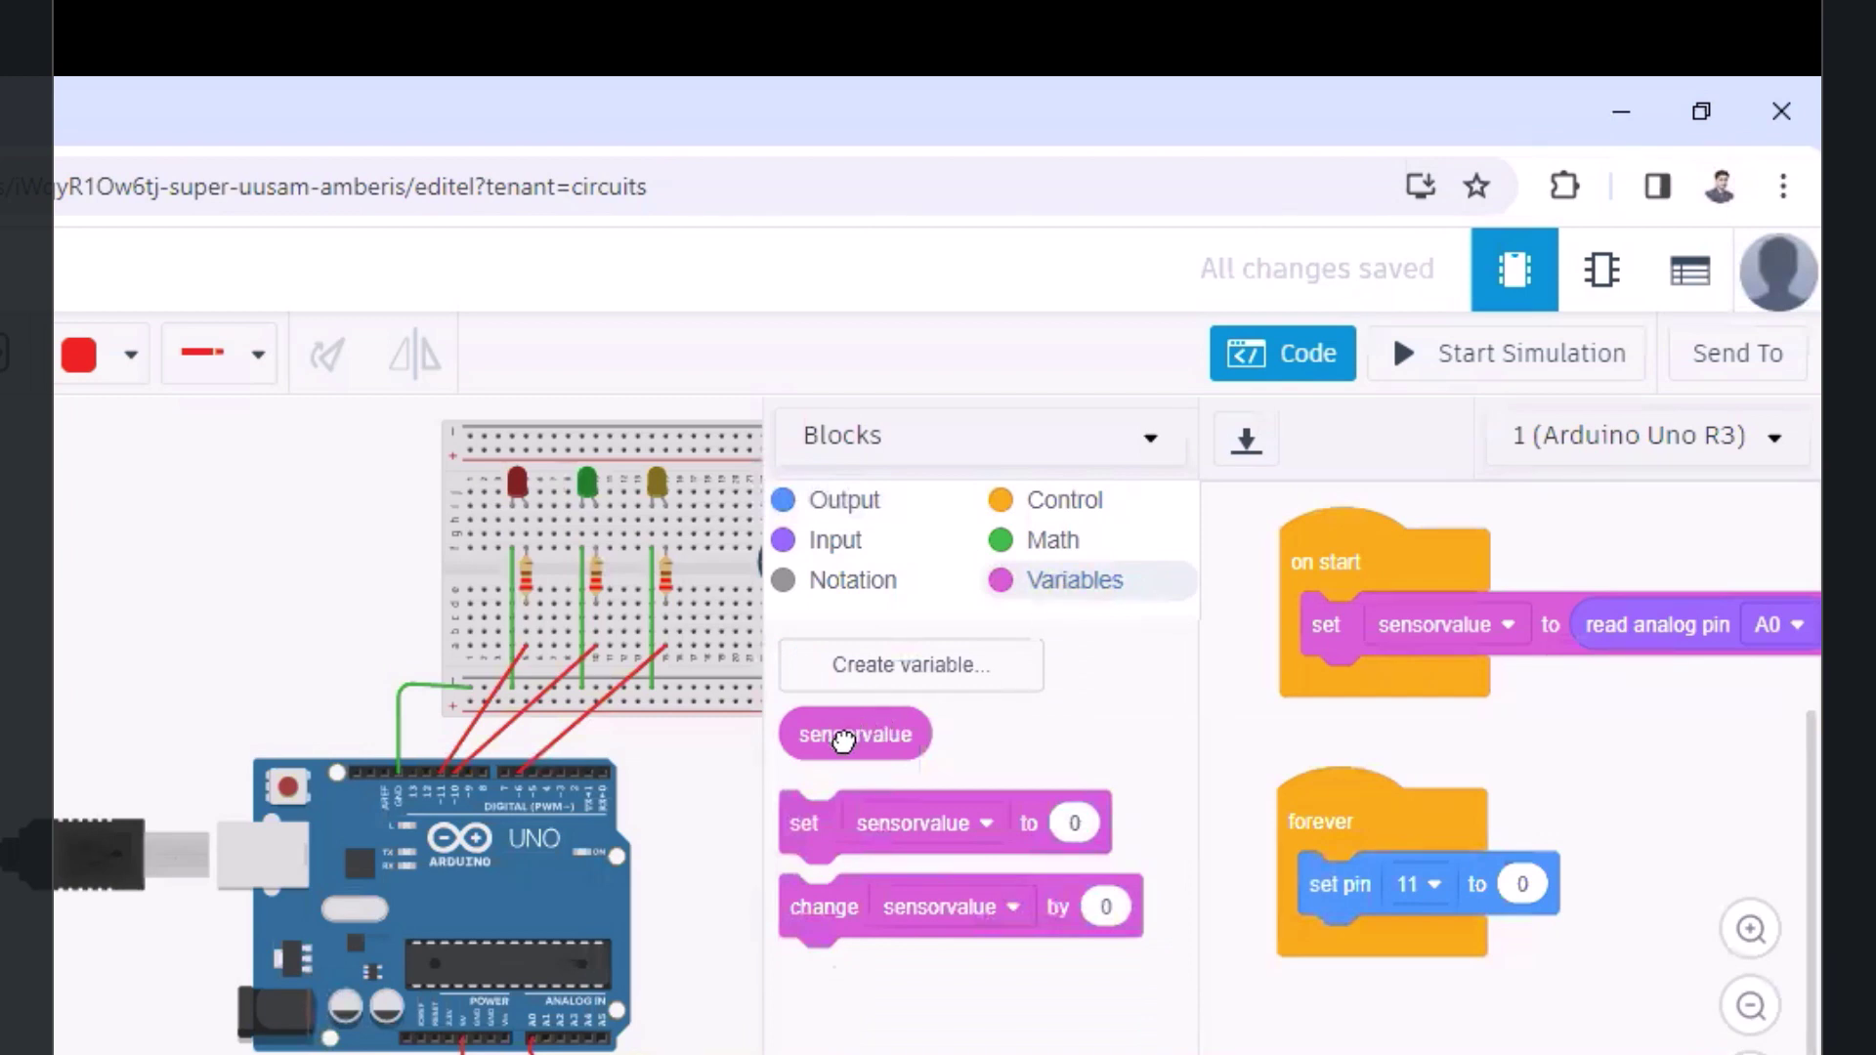
left_click_drag(841, 737, 1537, 888)
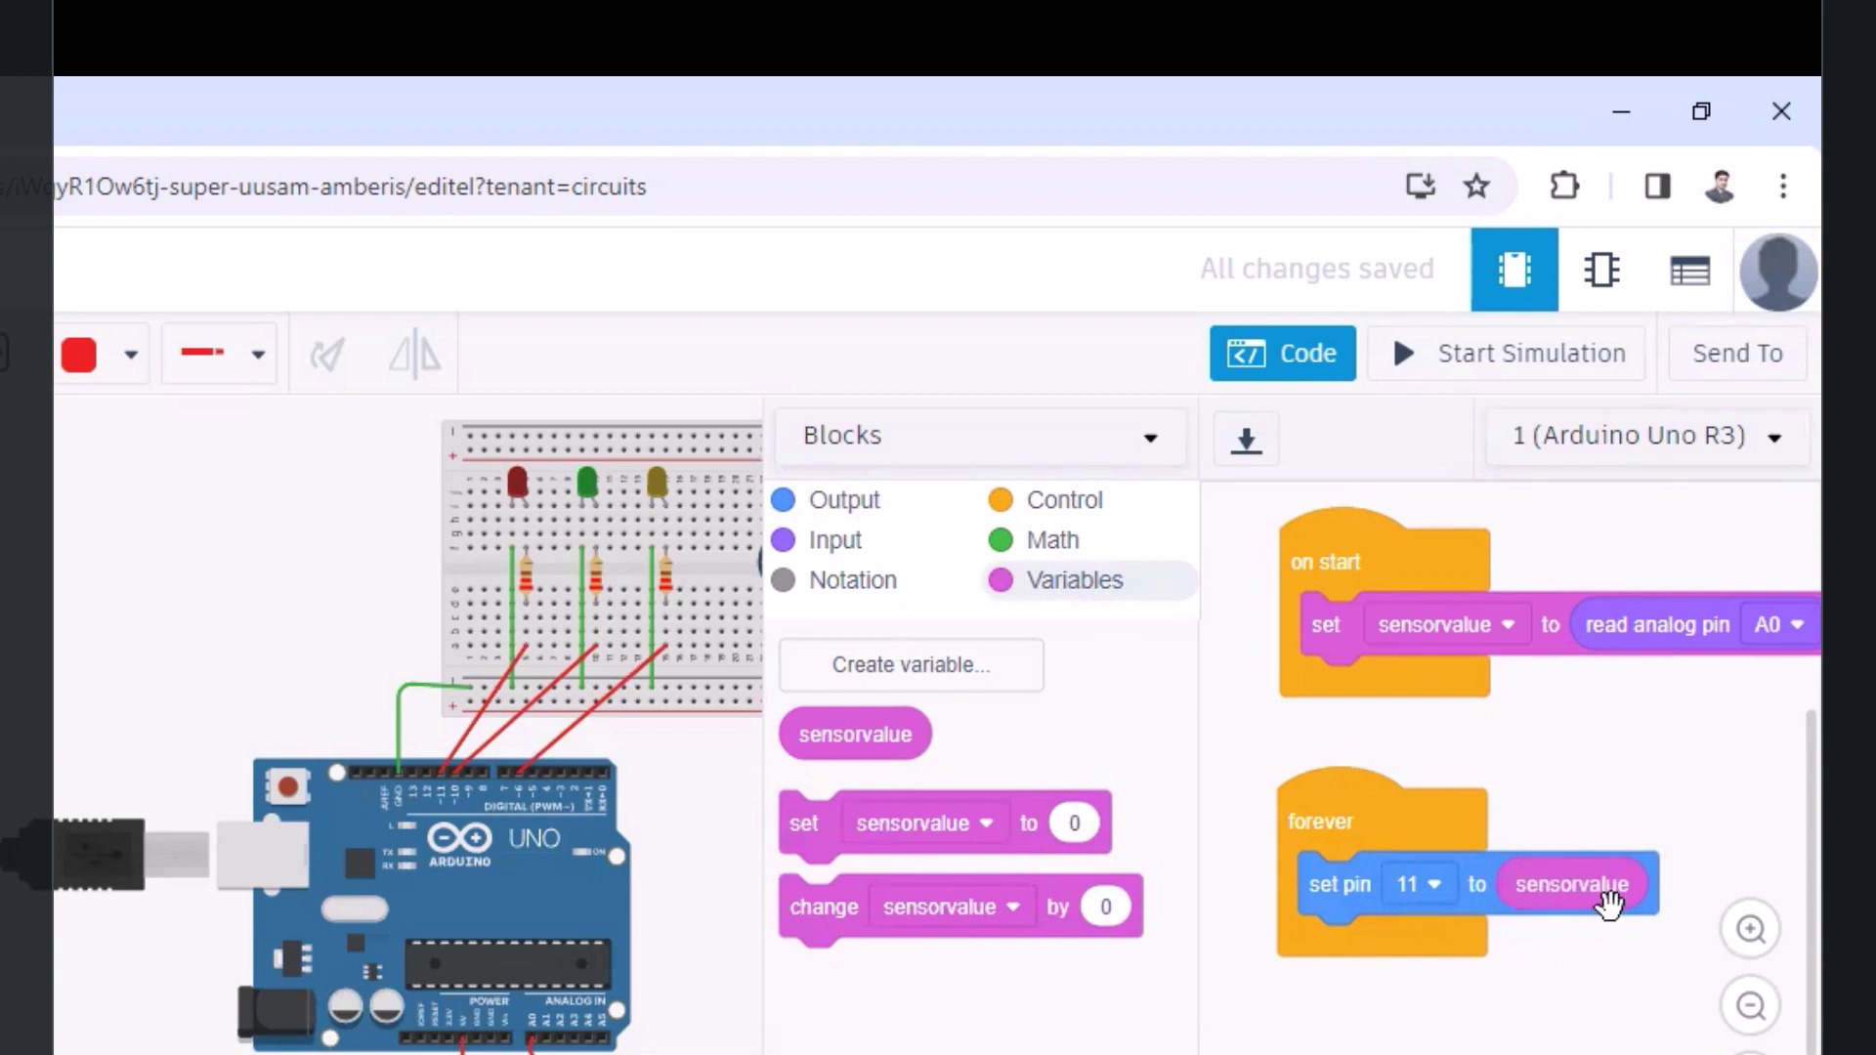
left_click(819, 502)
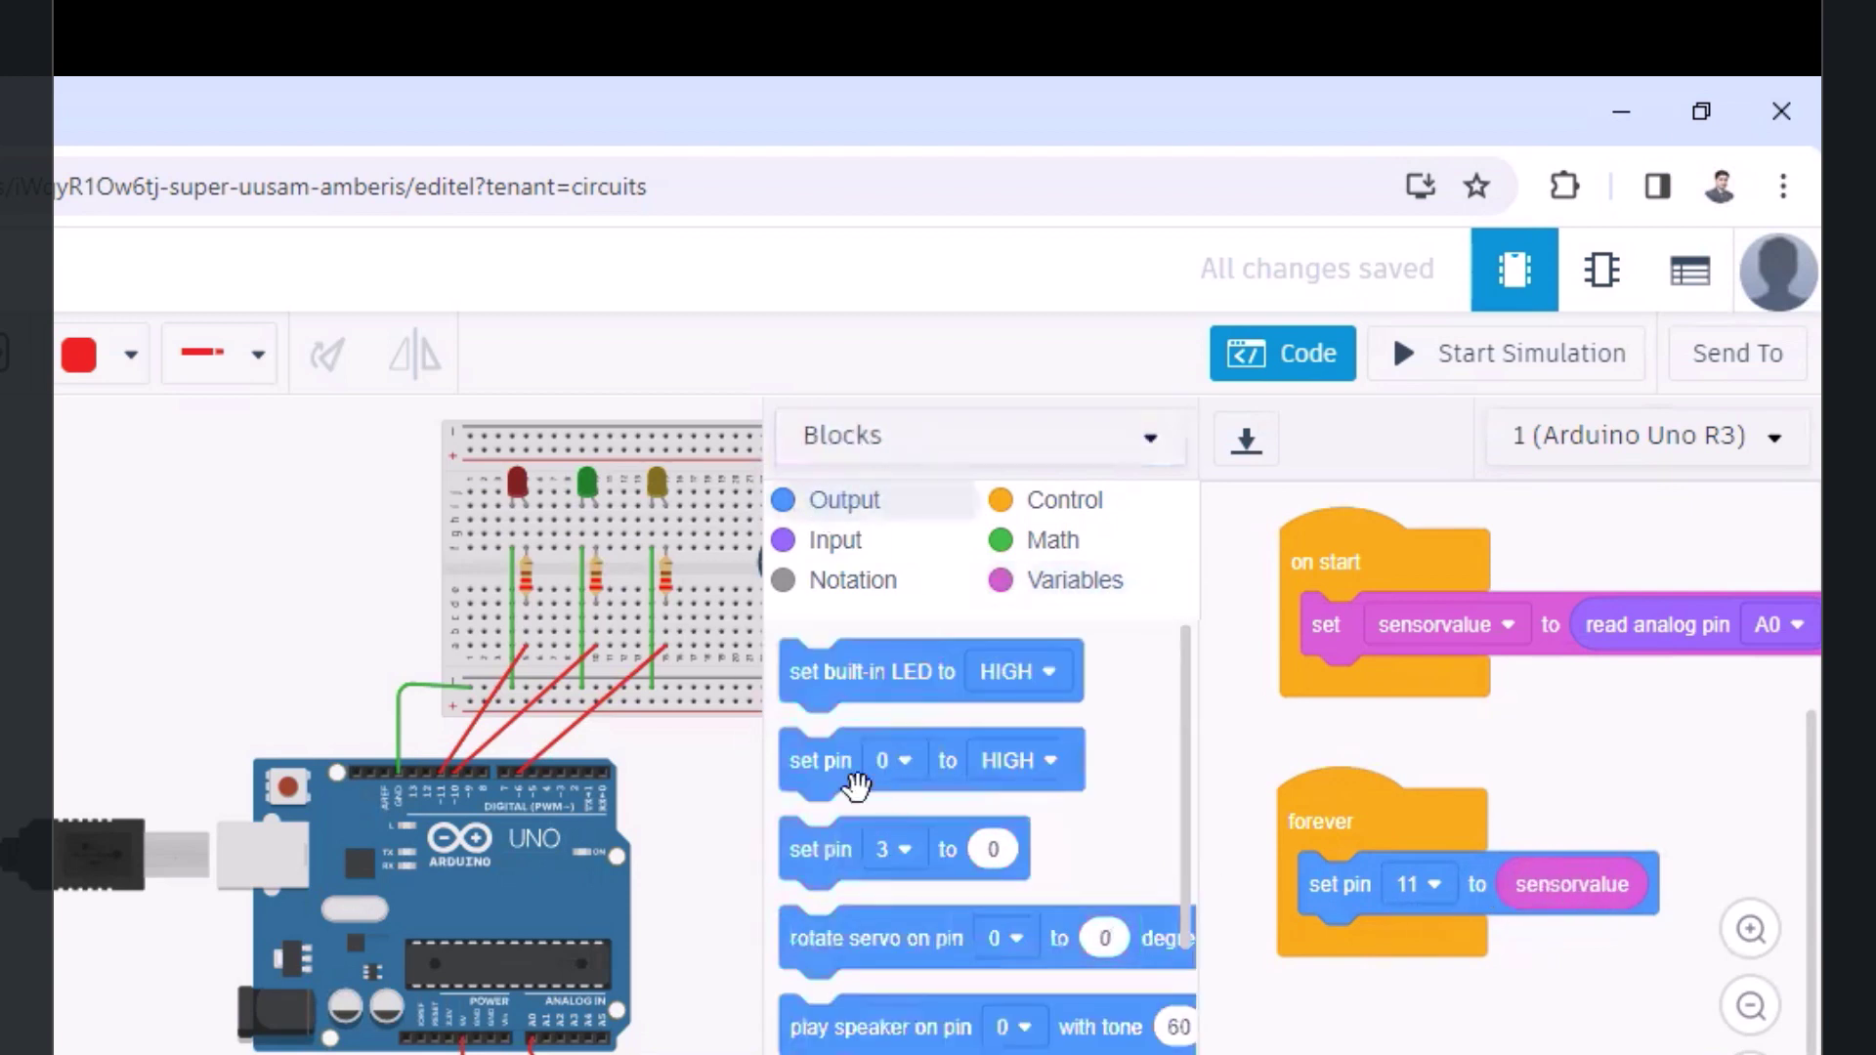
left_click_drag(807, 852, 1397, 967)
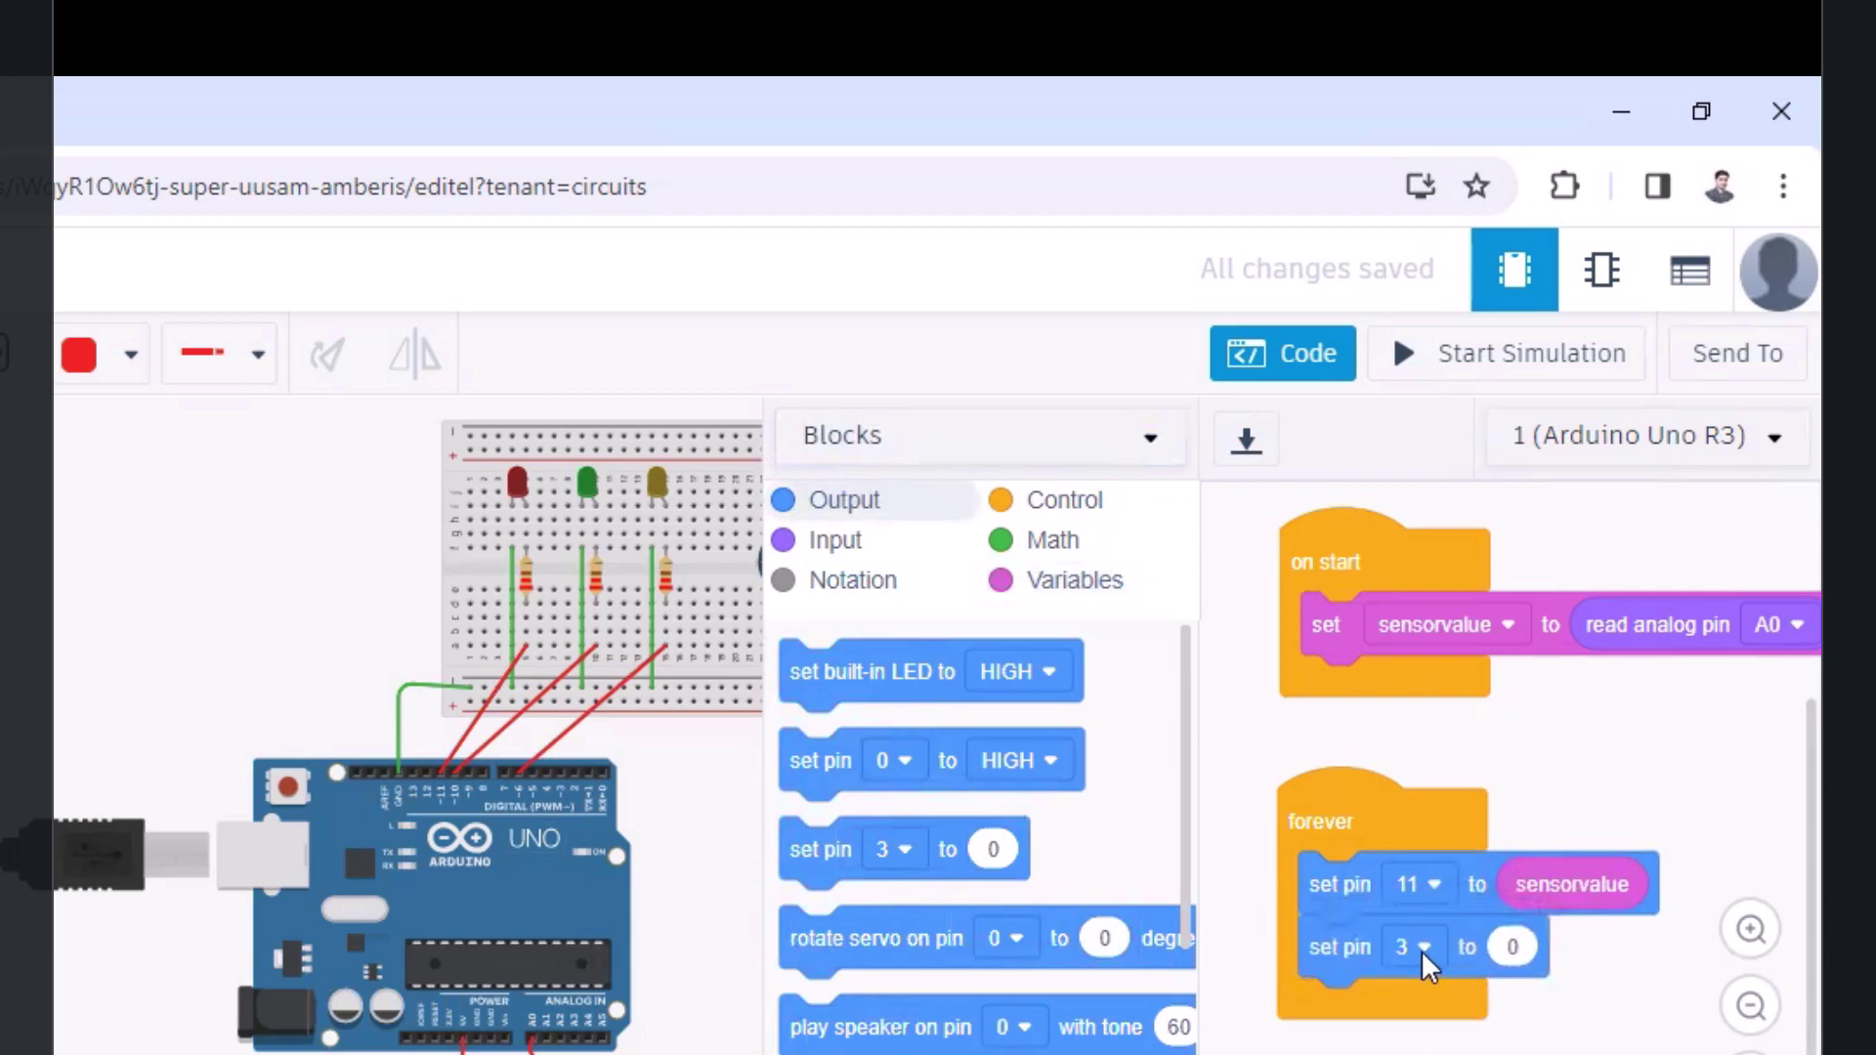
Make the second block set pin 10 to sensorvalue
left_click(1419, 947)
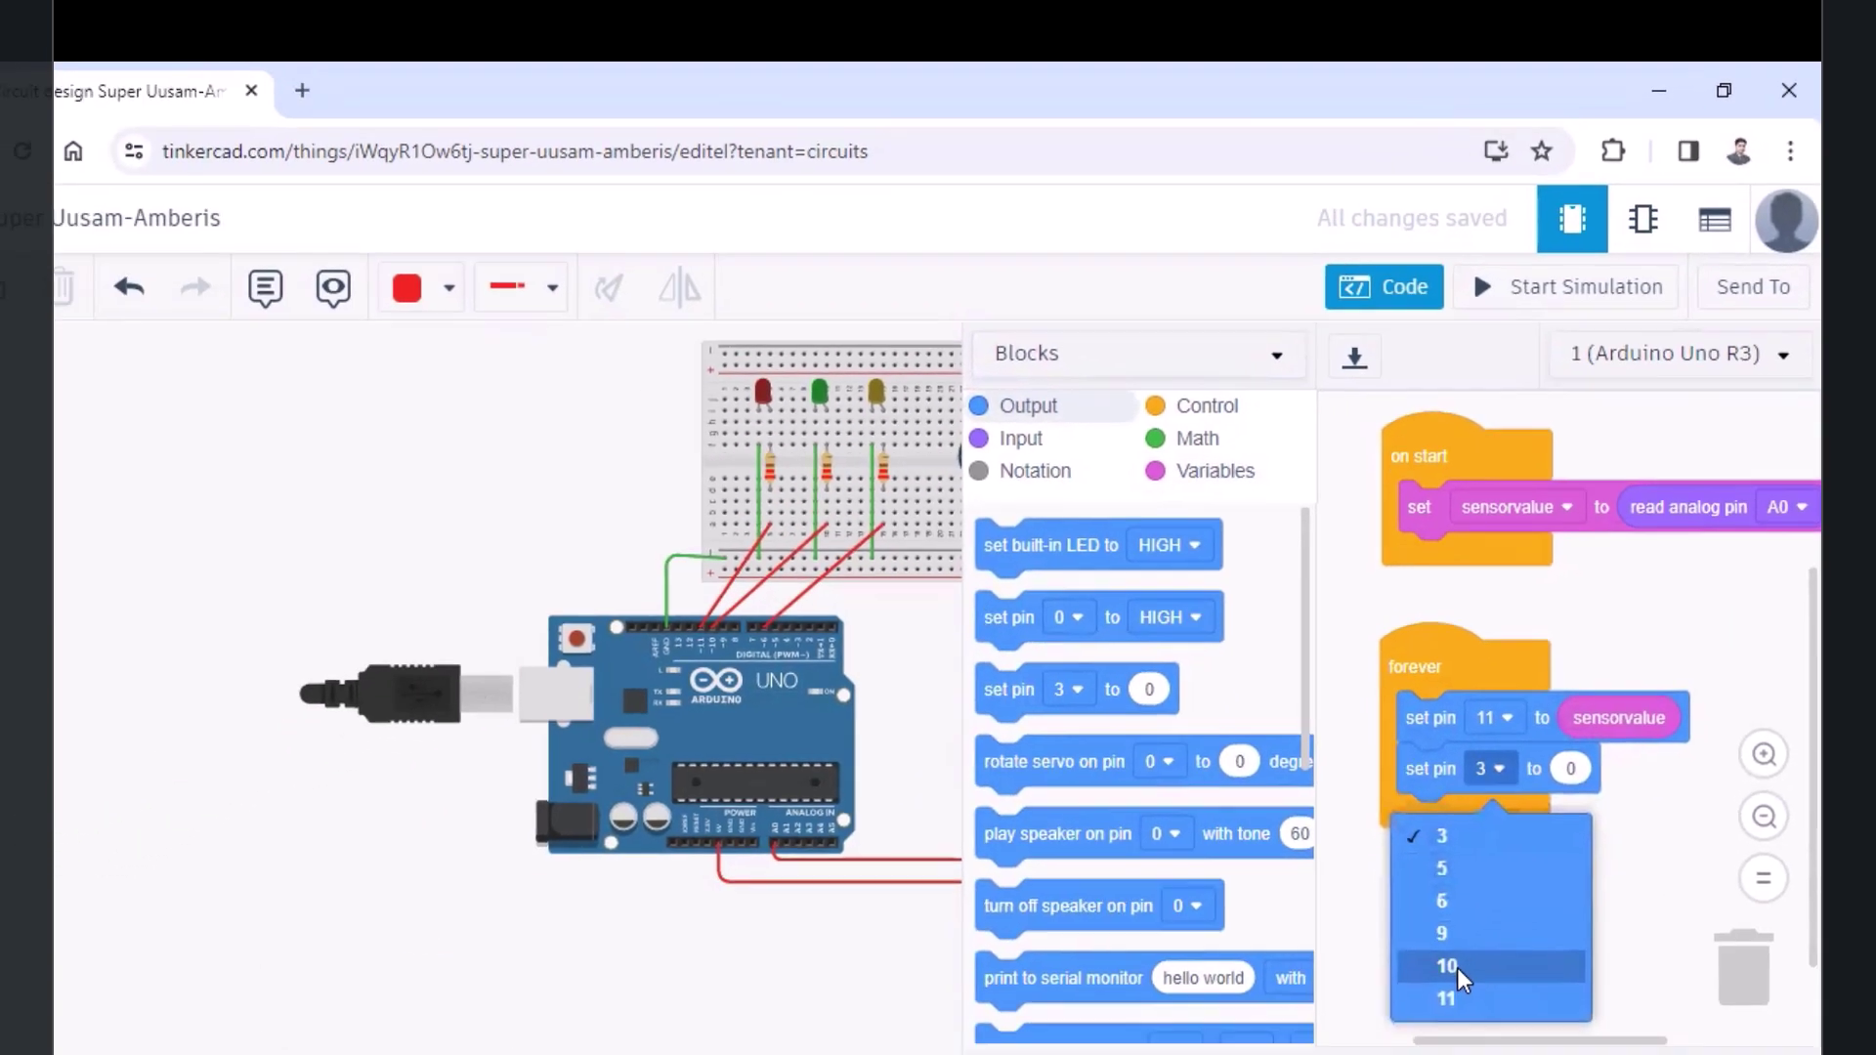
left_click(1448, 967)
left_click(1215, 470)
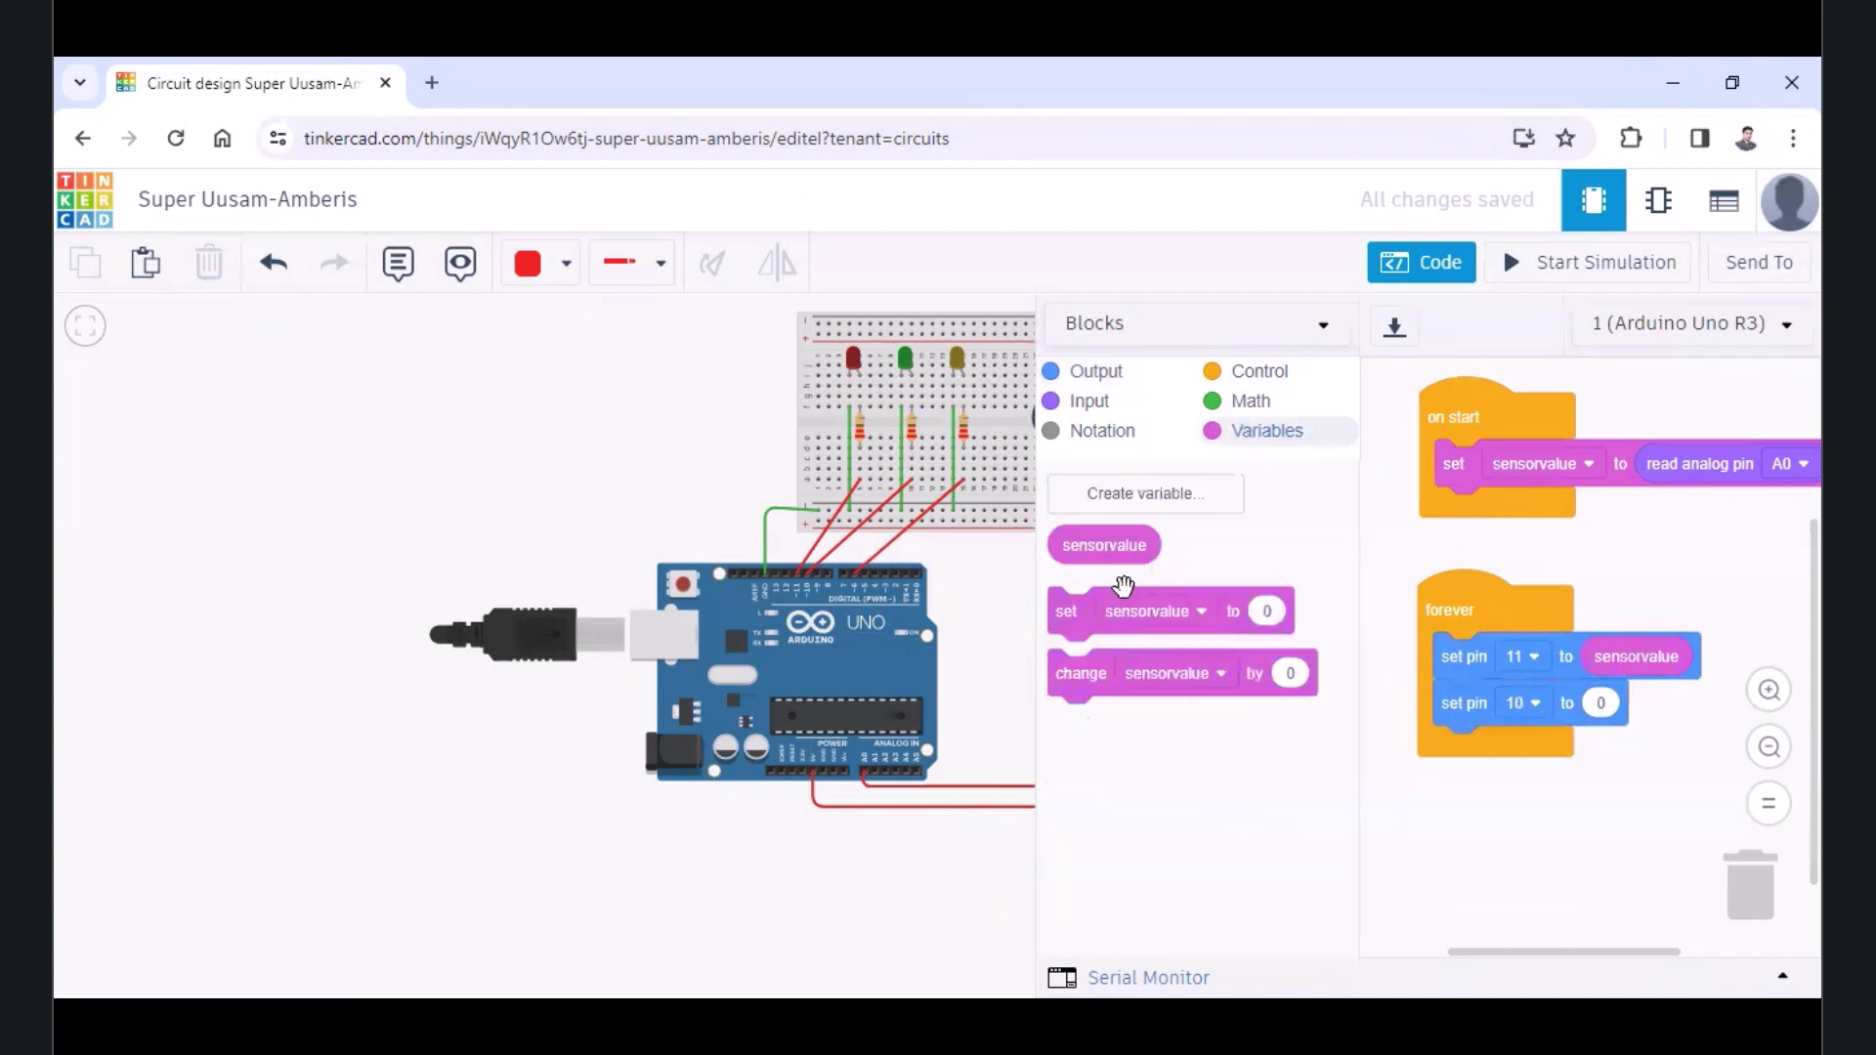
left_click_drag(1108, 546, 1622, 704)
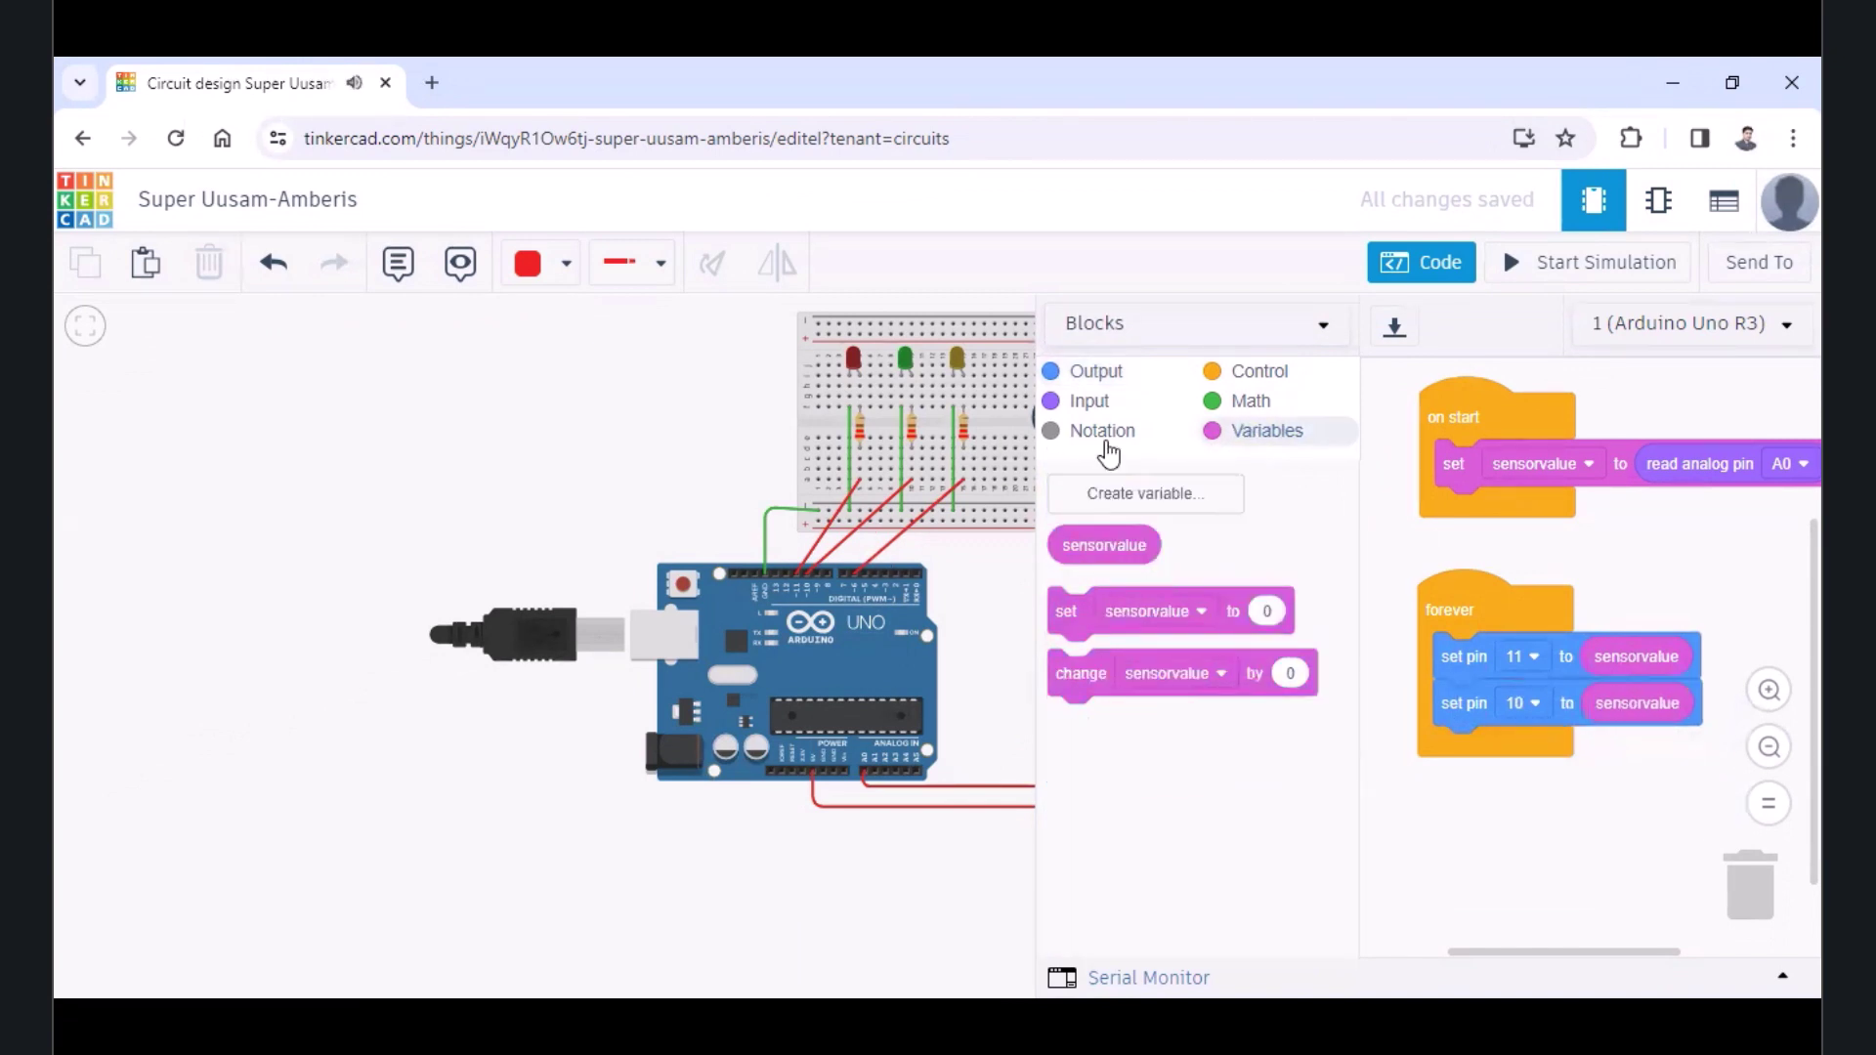
Add a third block setting pin 6 to sensorvalue
left_click(1095, 371)
left_click_drag(1069, 633, 1450, 752)
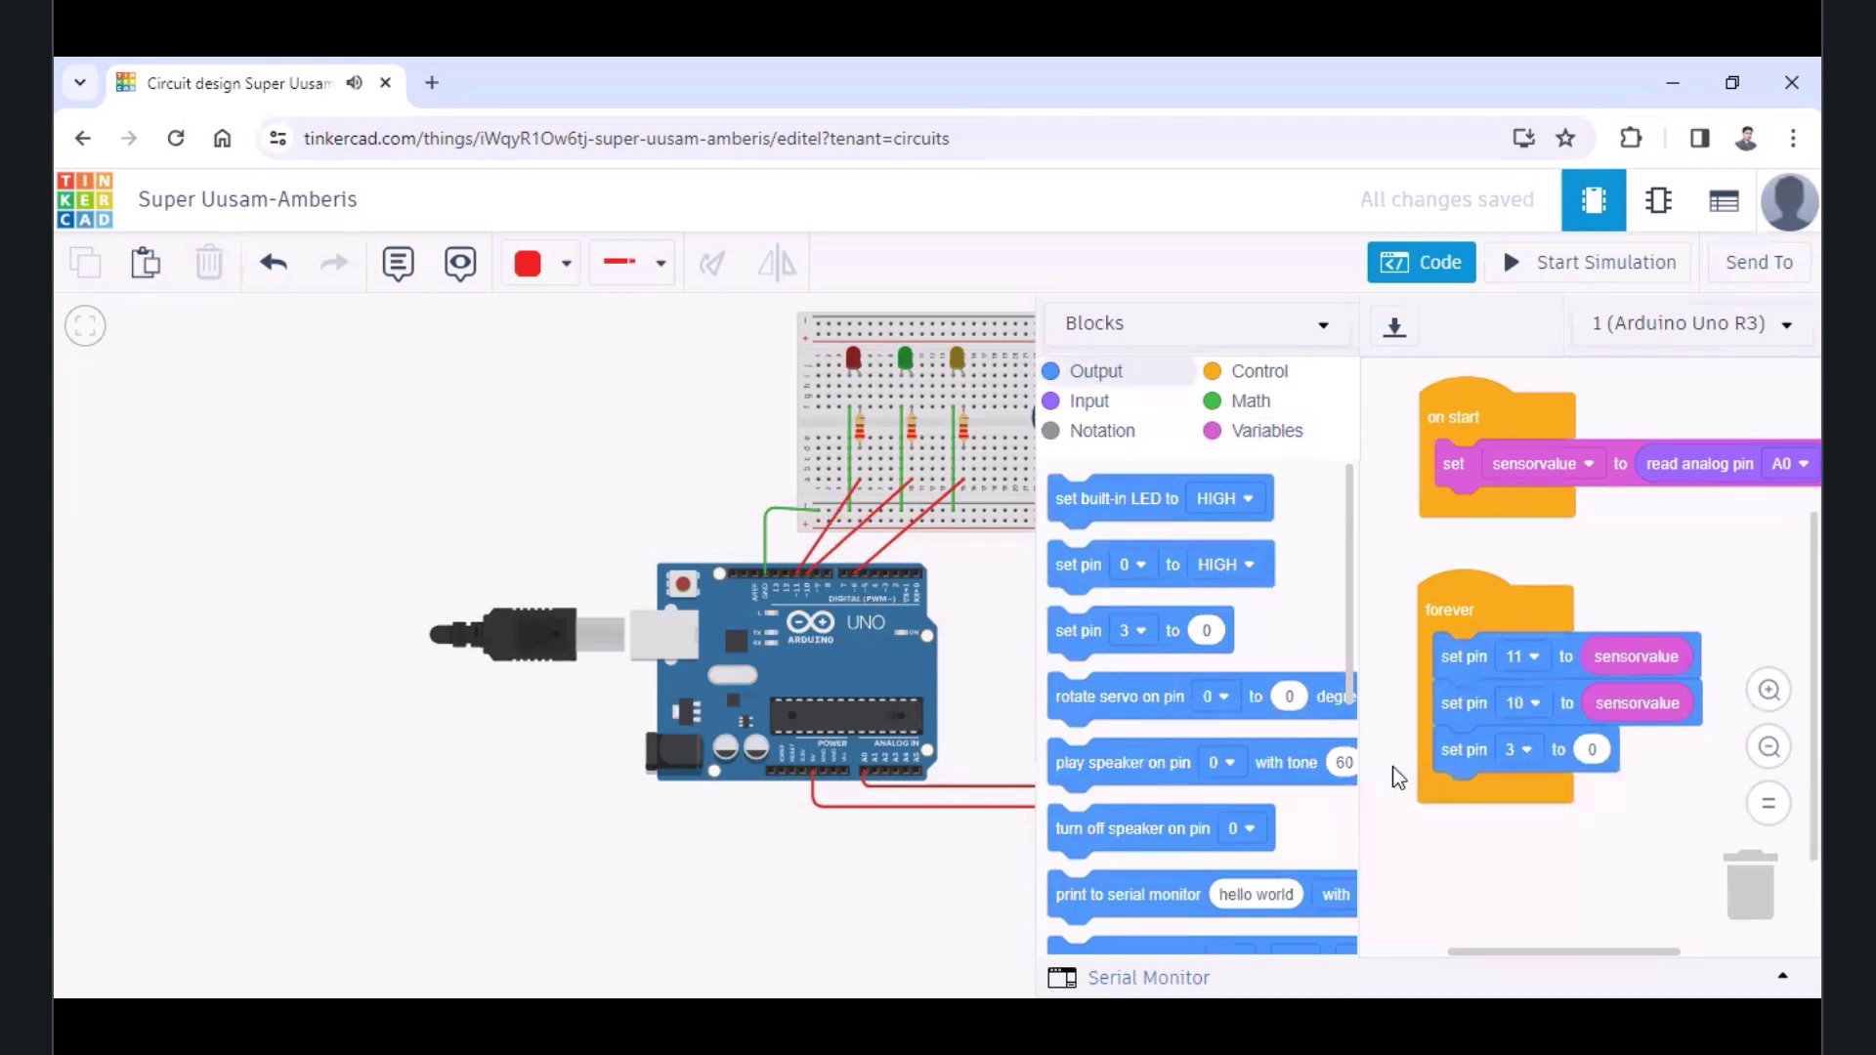
left_click(1526, 750)
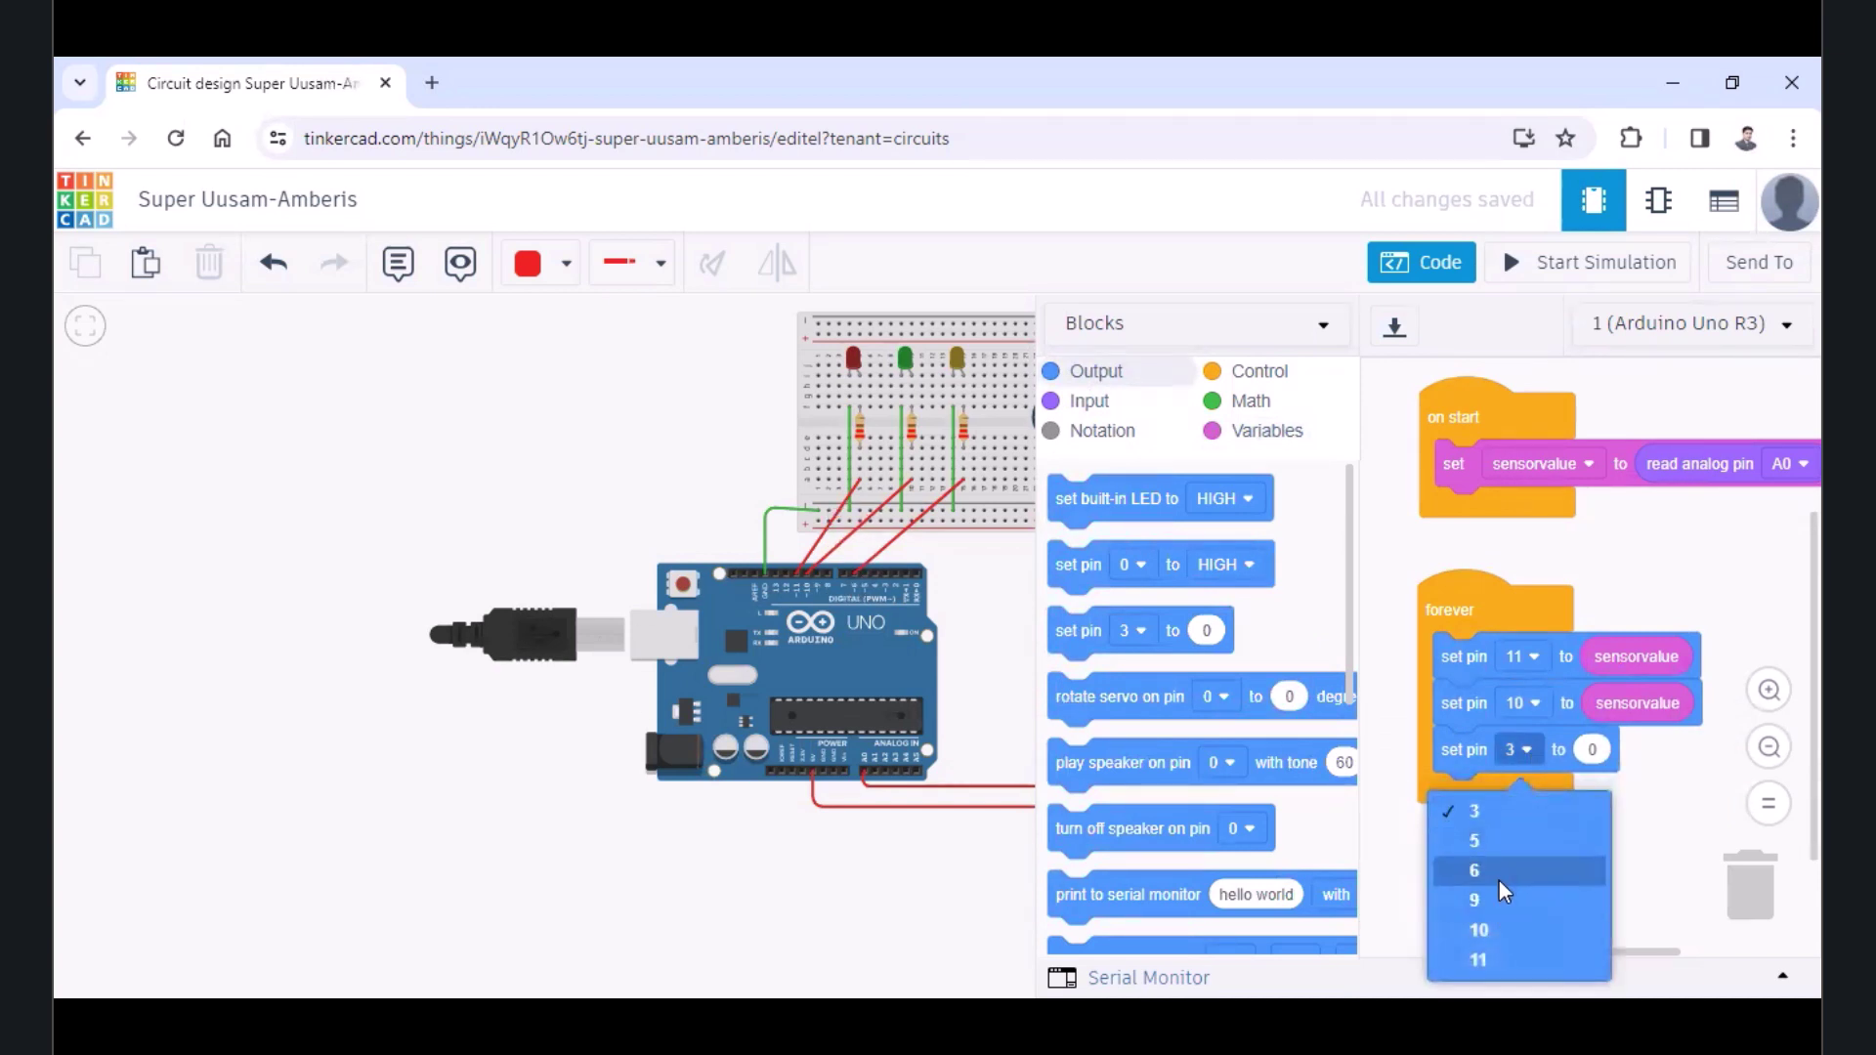
left_click(1500, 872)
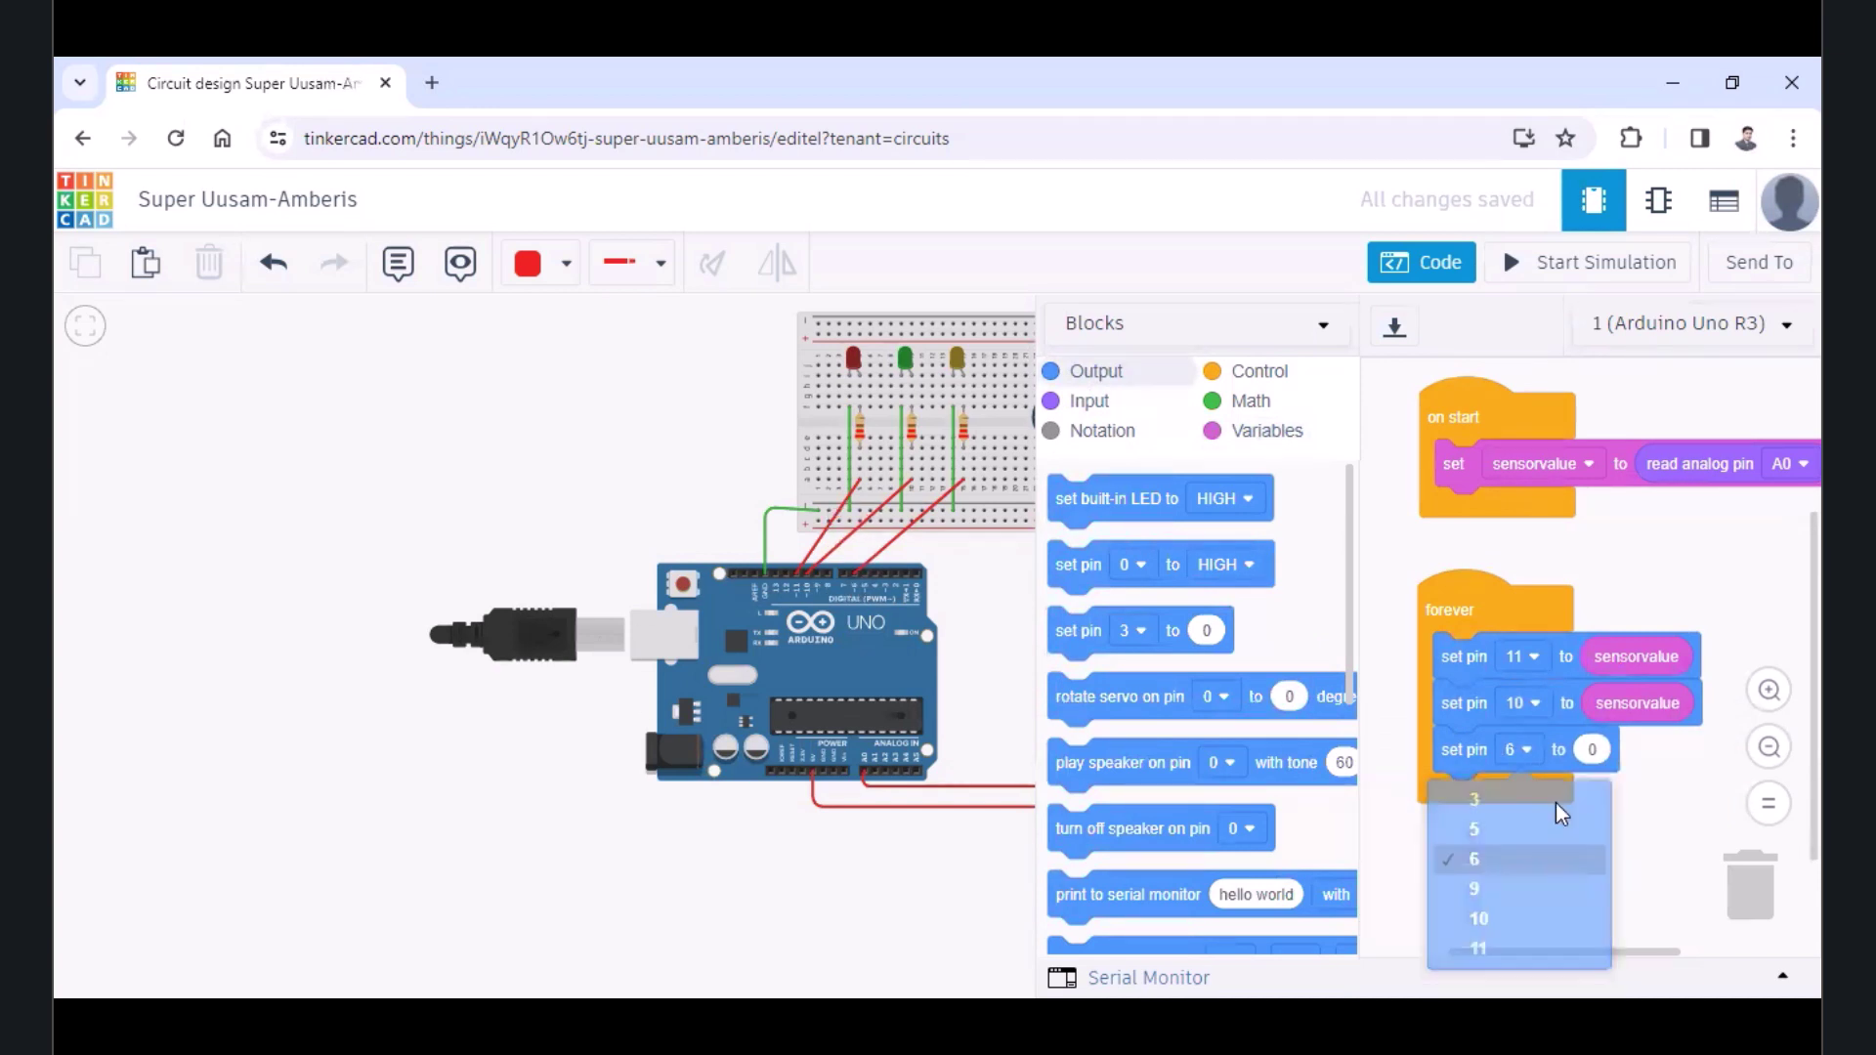
left_click(1090, 401)
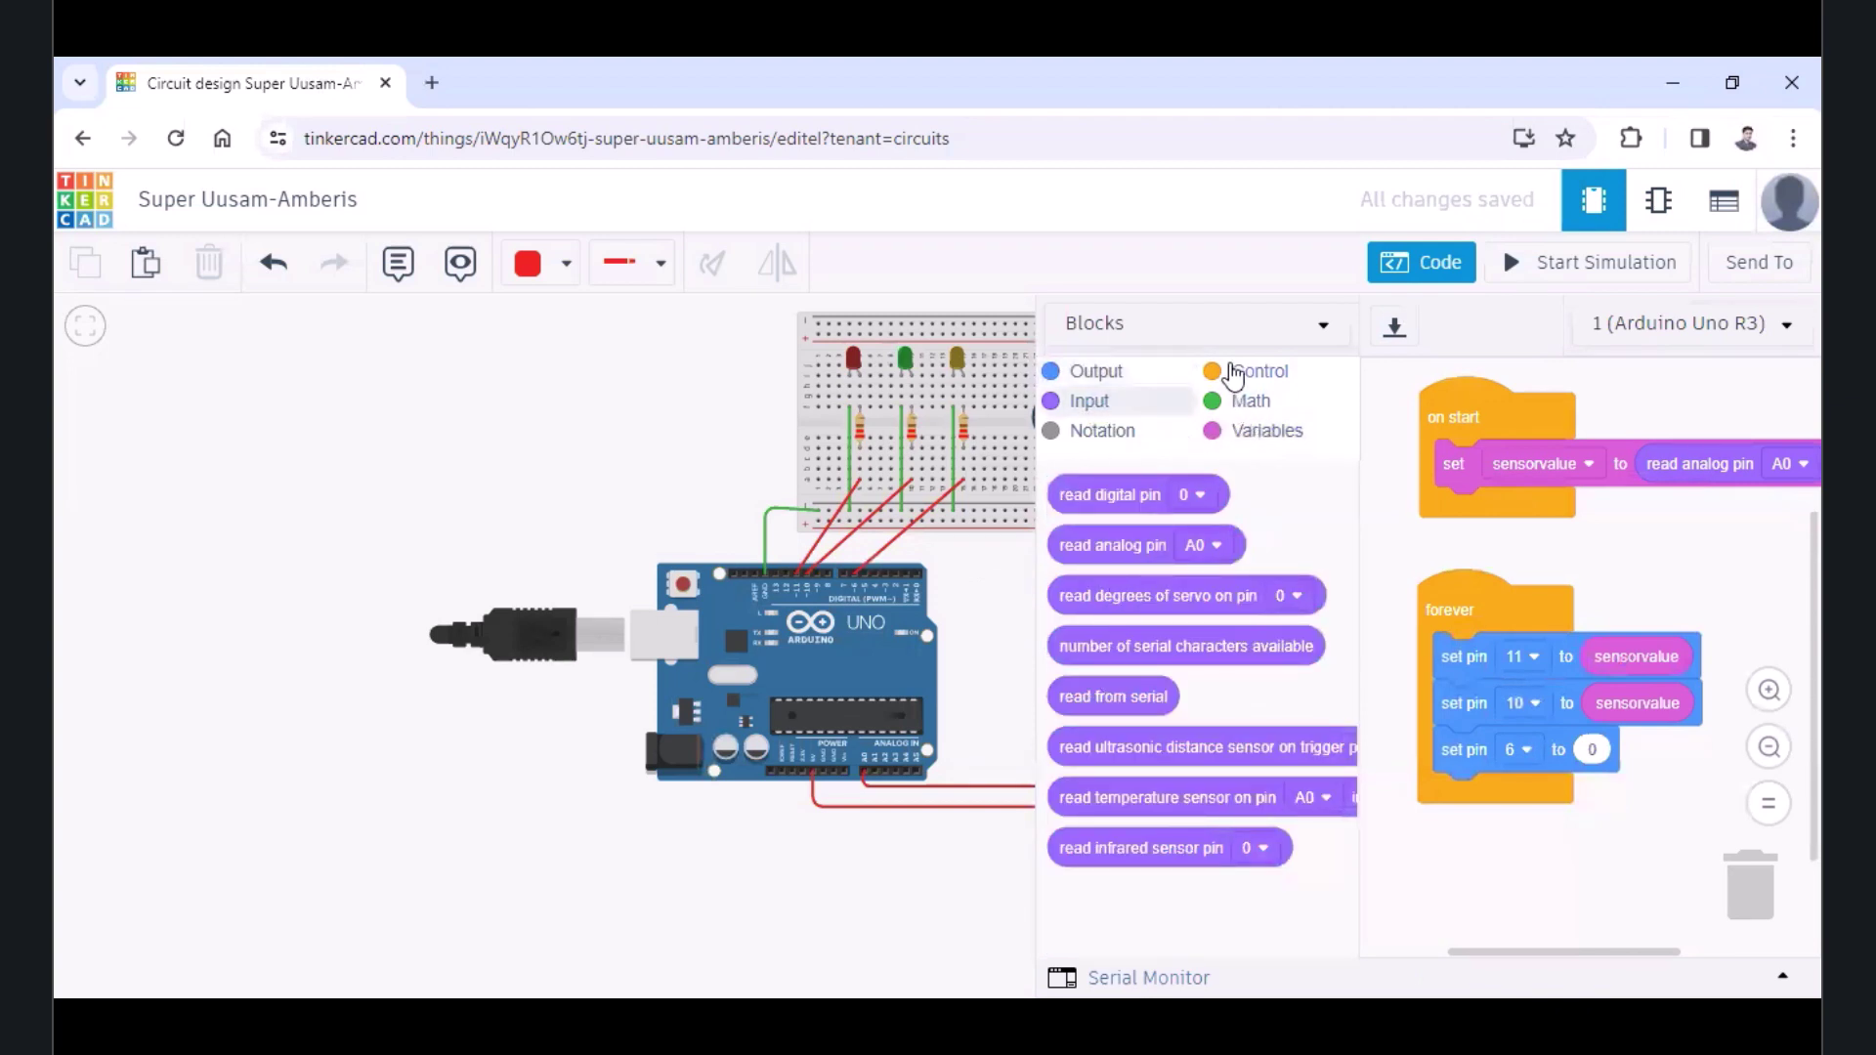
left_click(1253, 431)
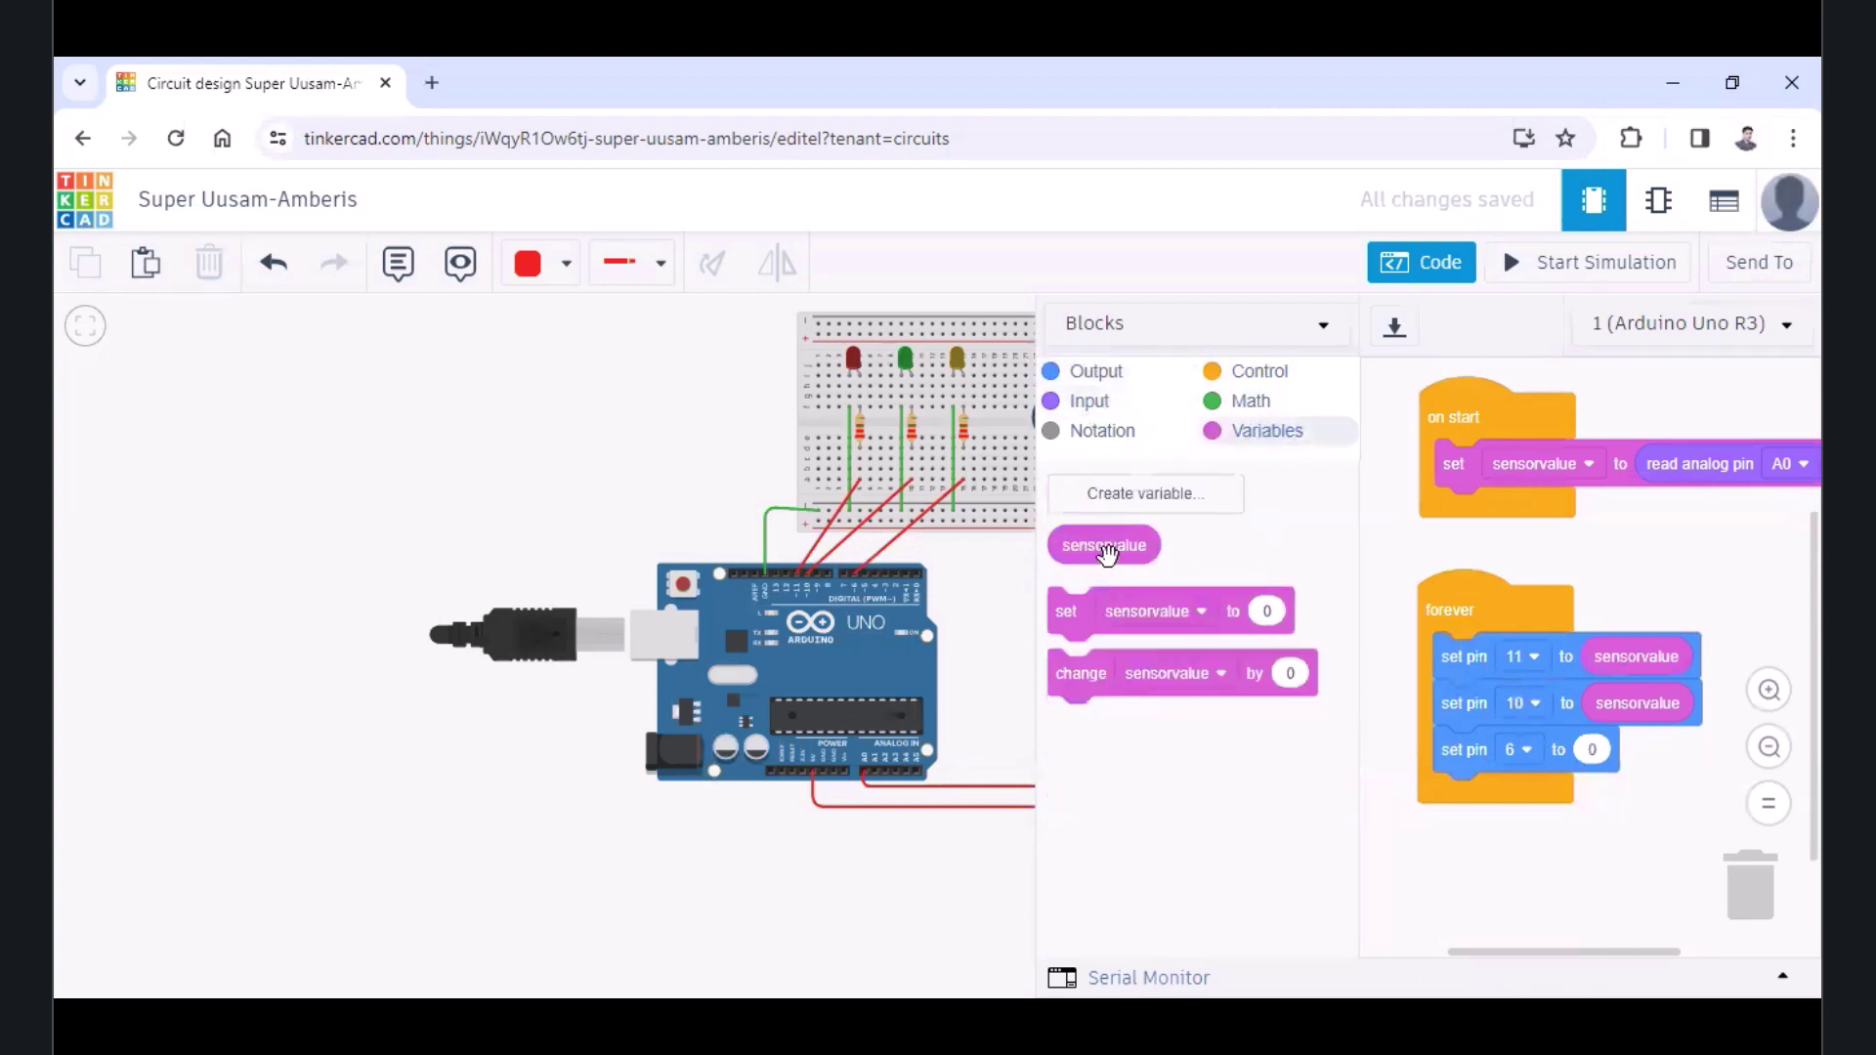
left_click_drag(1099, 549, 1602, 754)
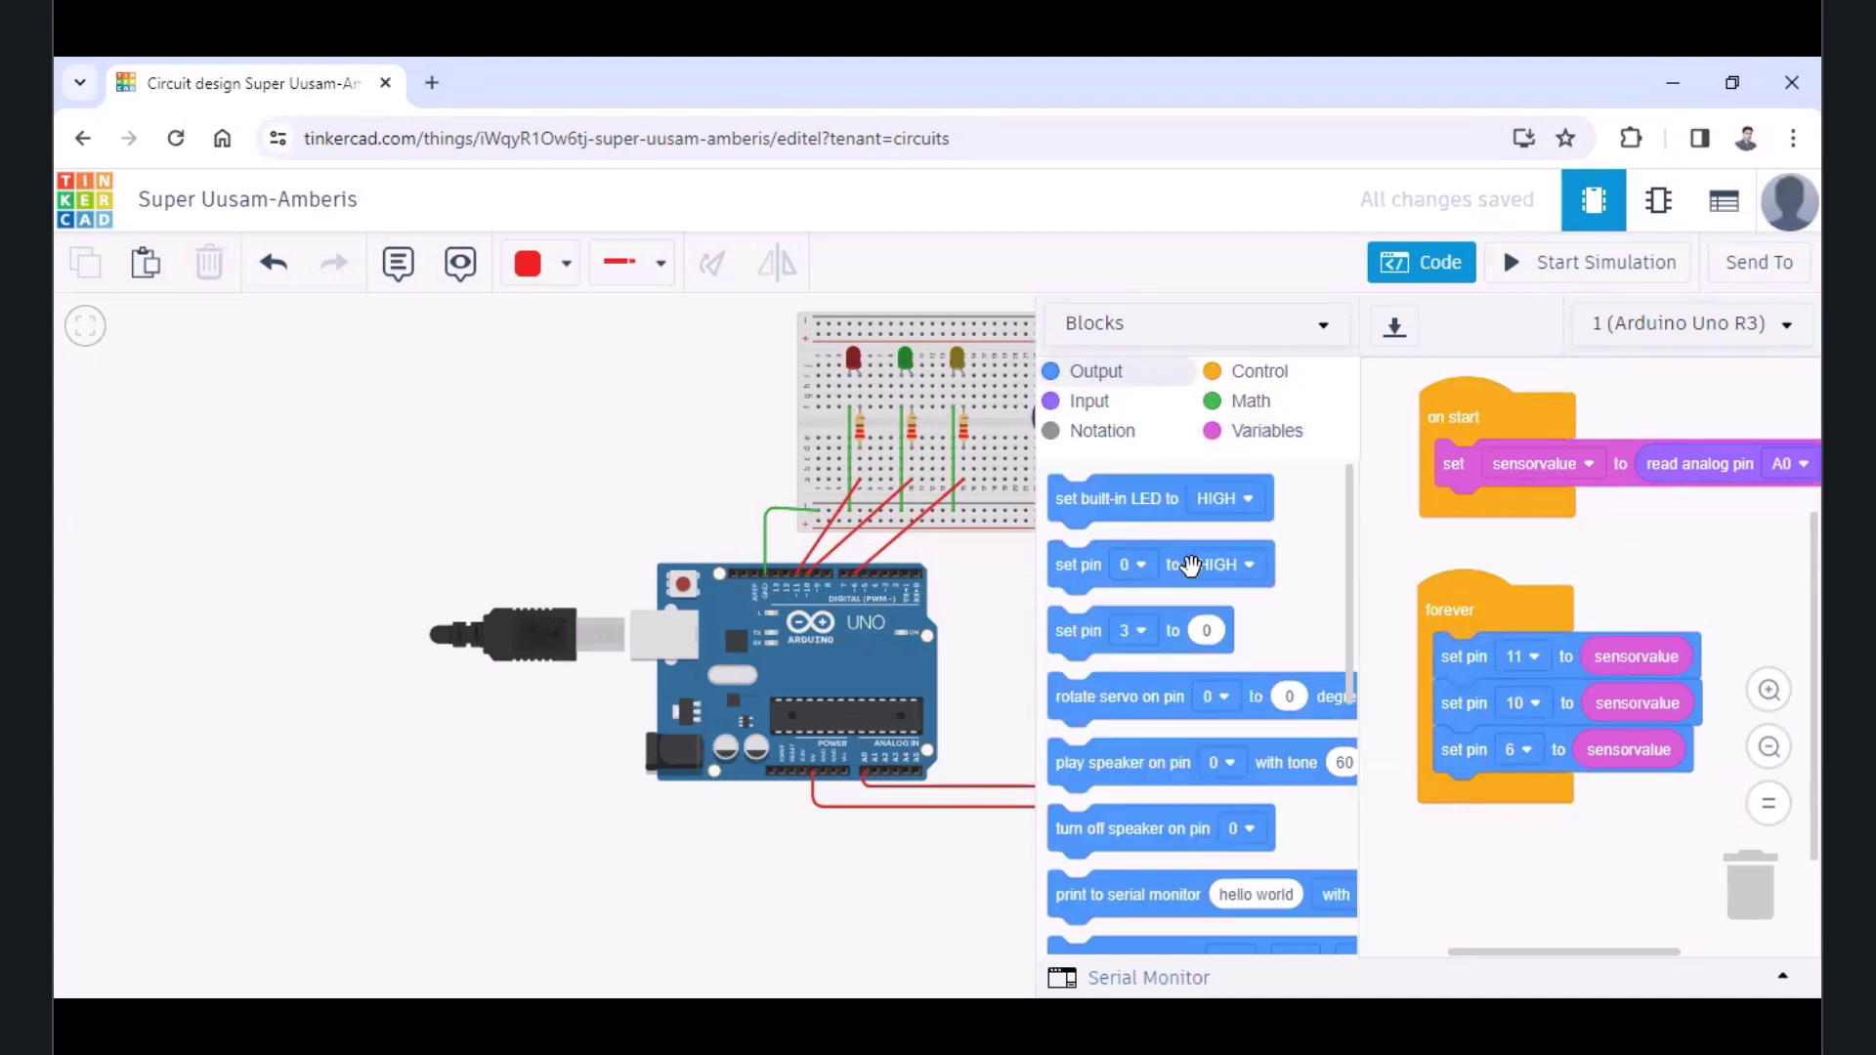
Add 'wait 1 secs' at the end of forever and close the code editor
left_click(1259, 376)
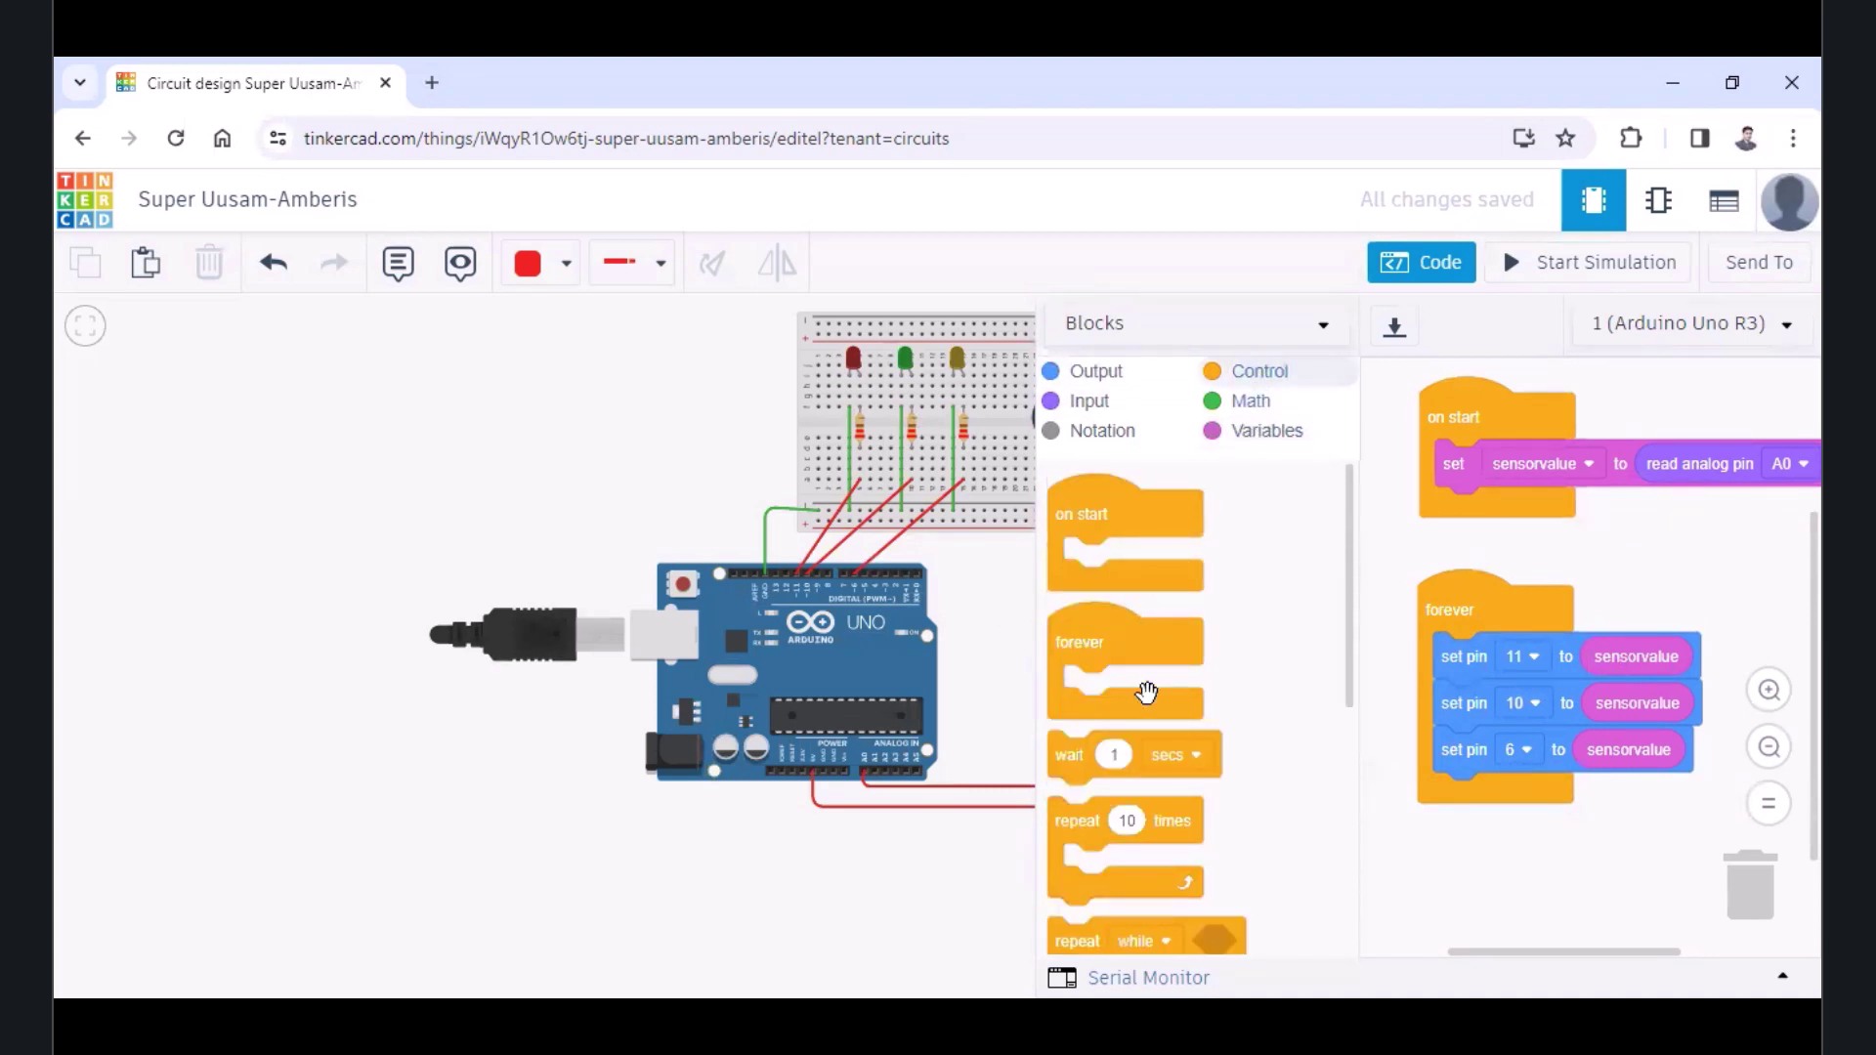
left_click_drag(1069, 757, 1460, 785)
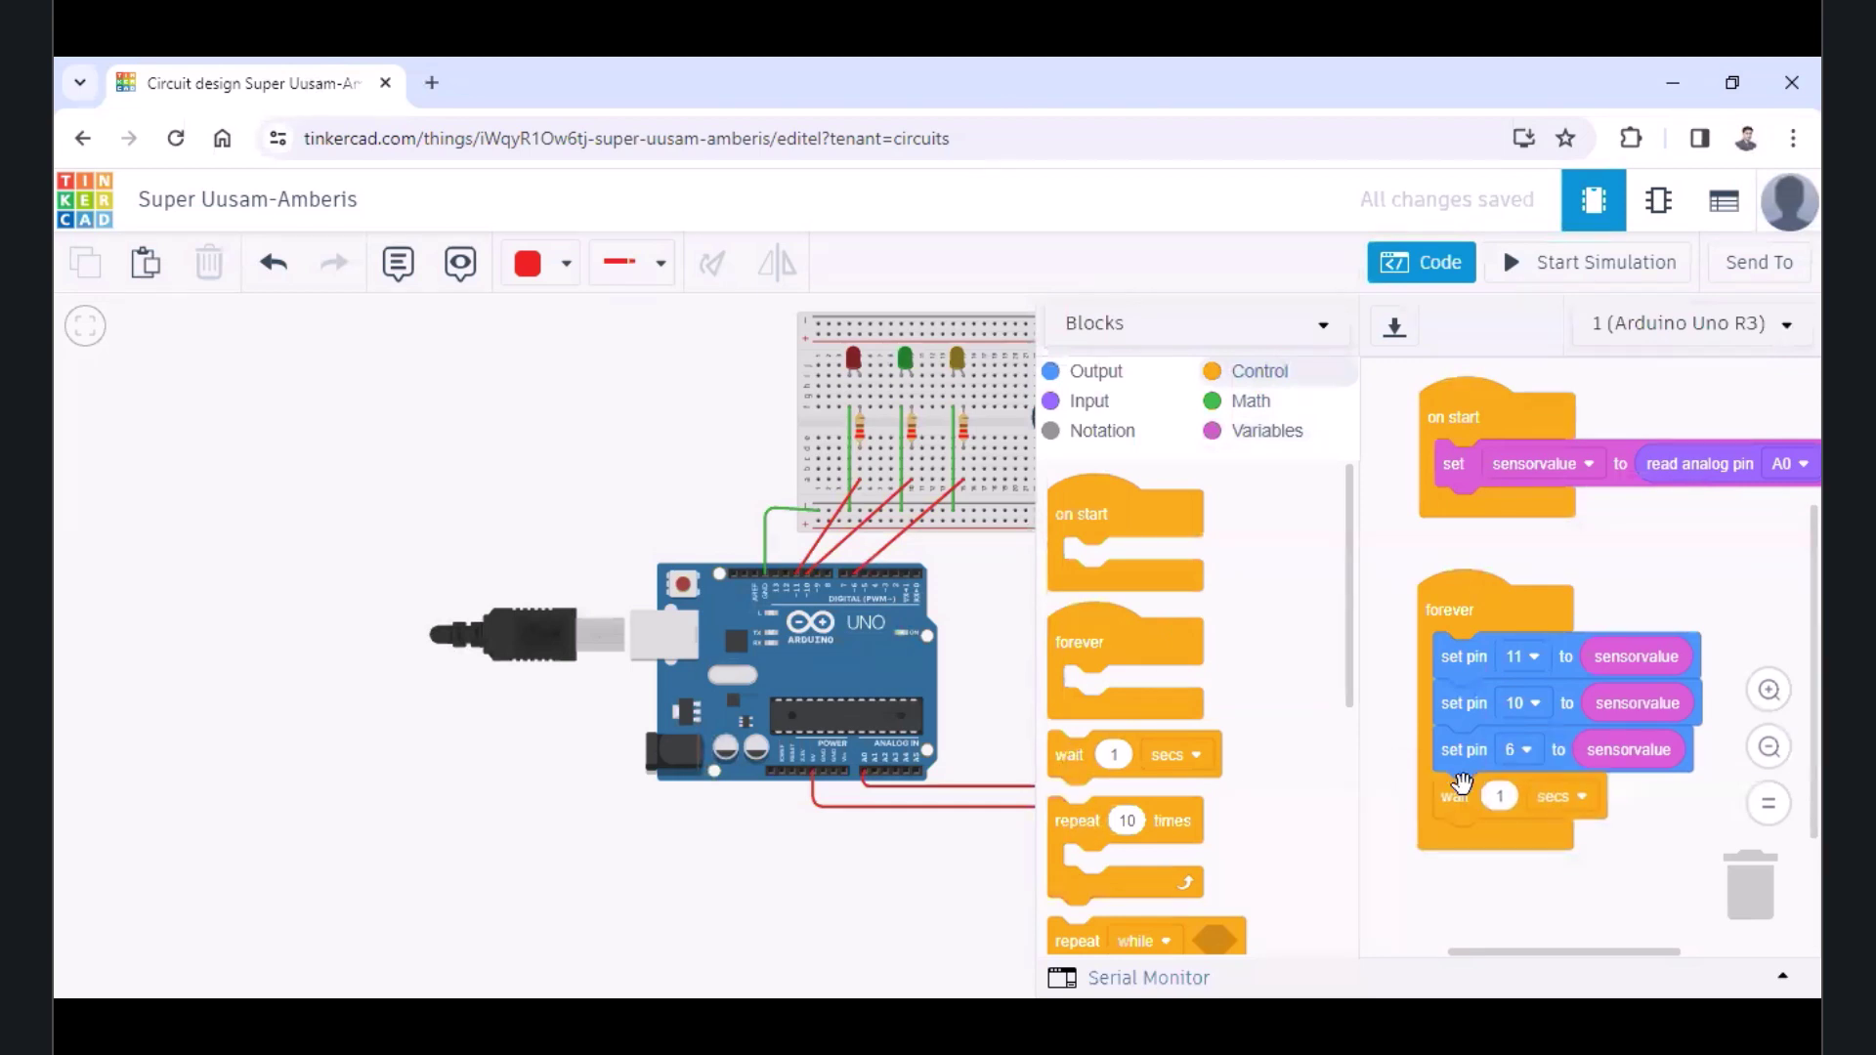
left_click(1421, 262)
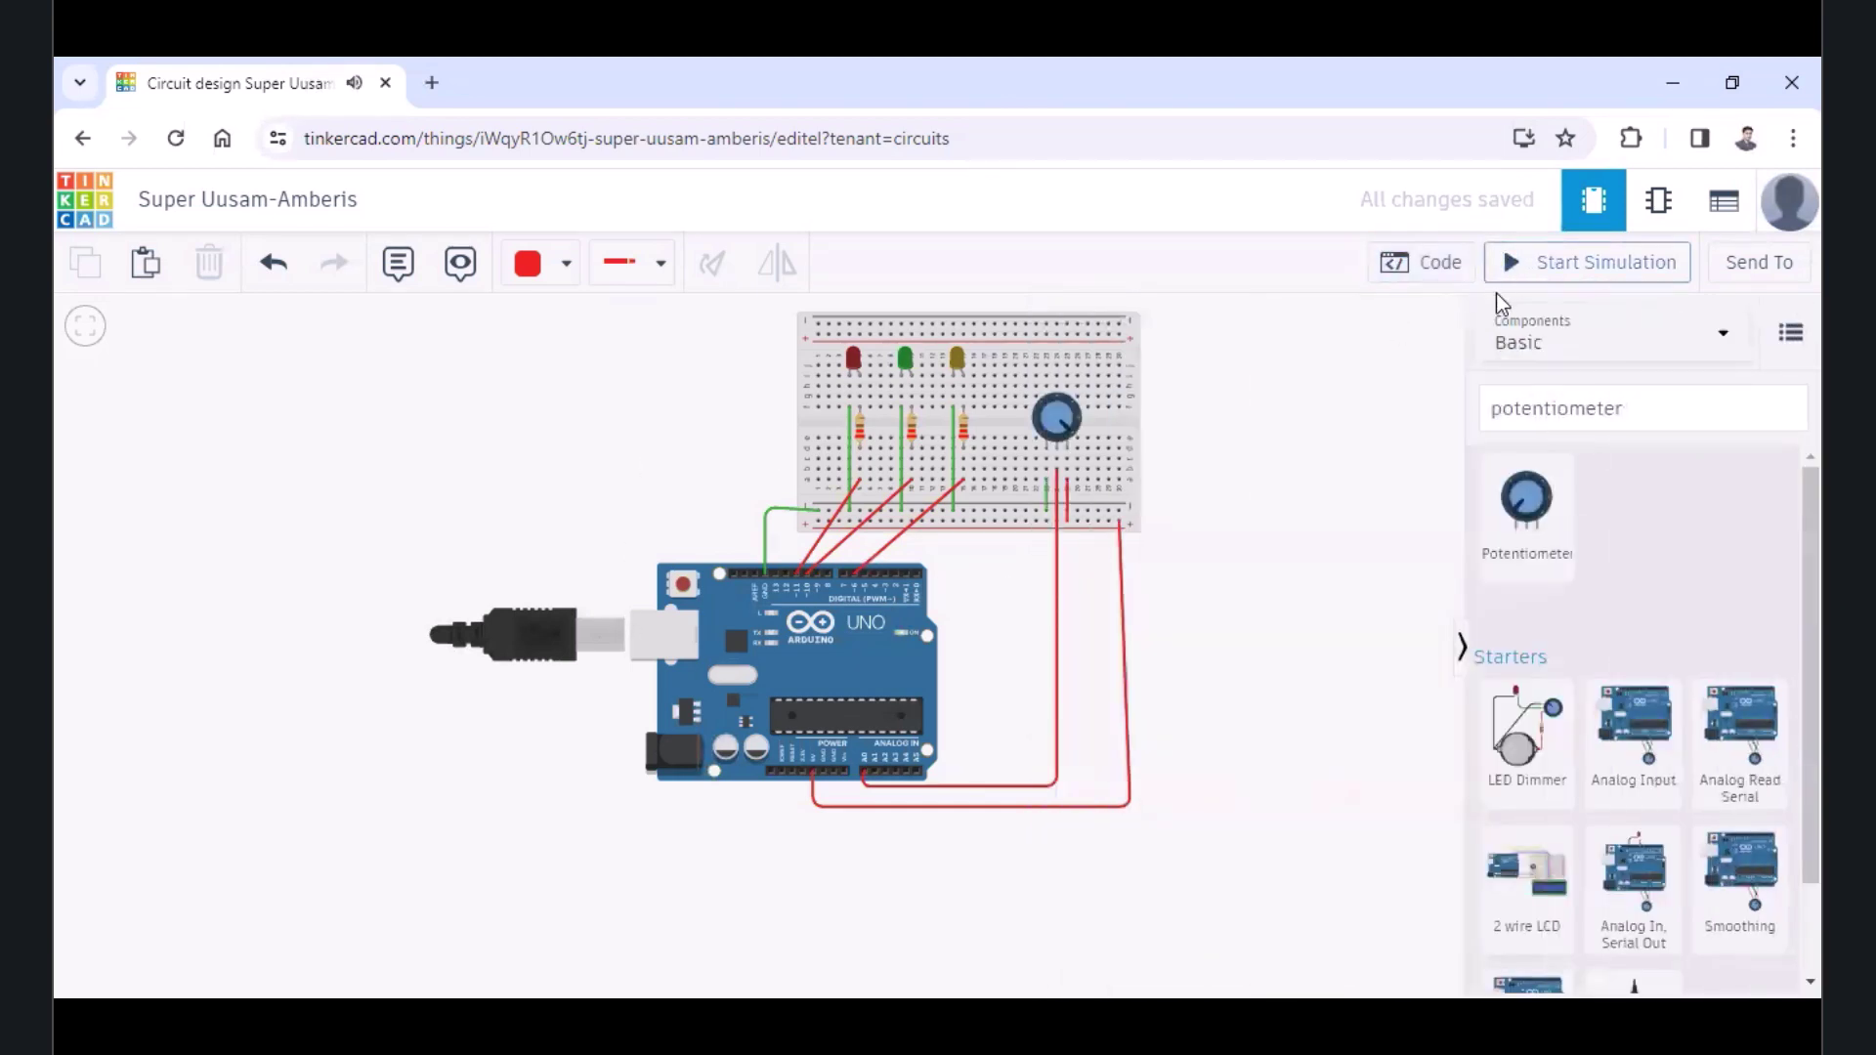
Start the simulation and turn the potentiometer knob both ways to dim and brighten the LEDs
left_click(1556, 264)
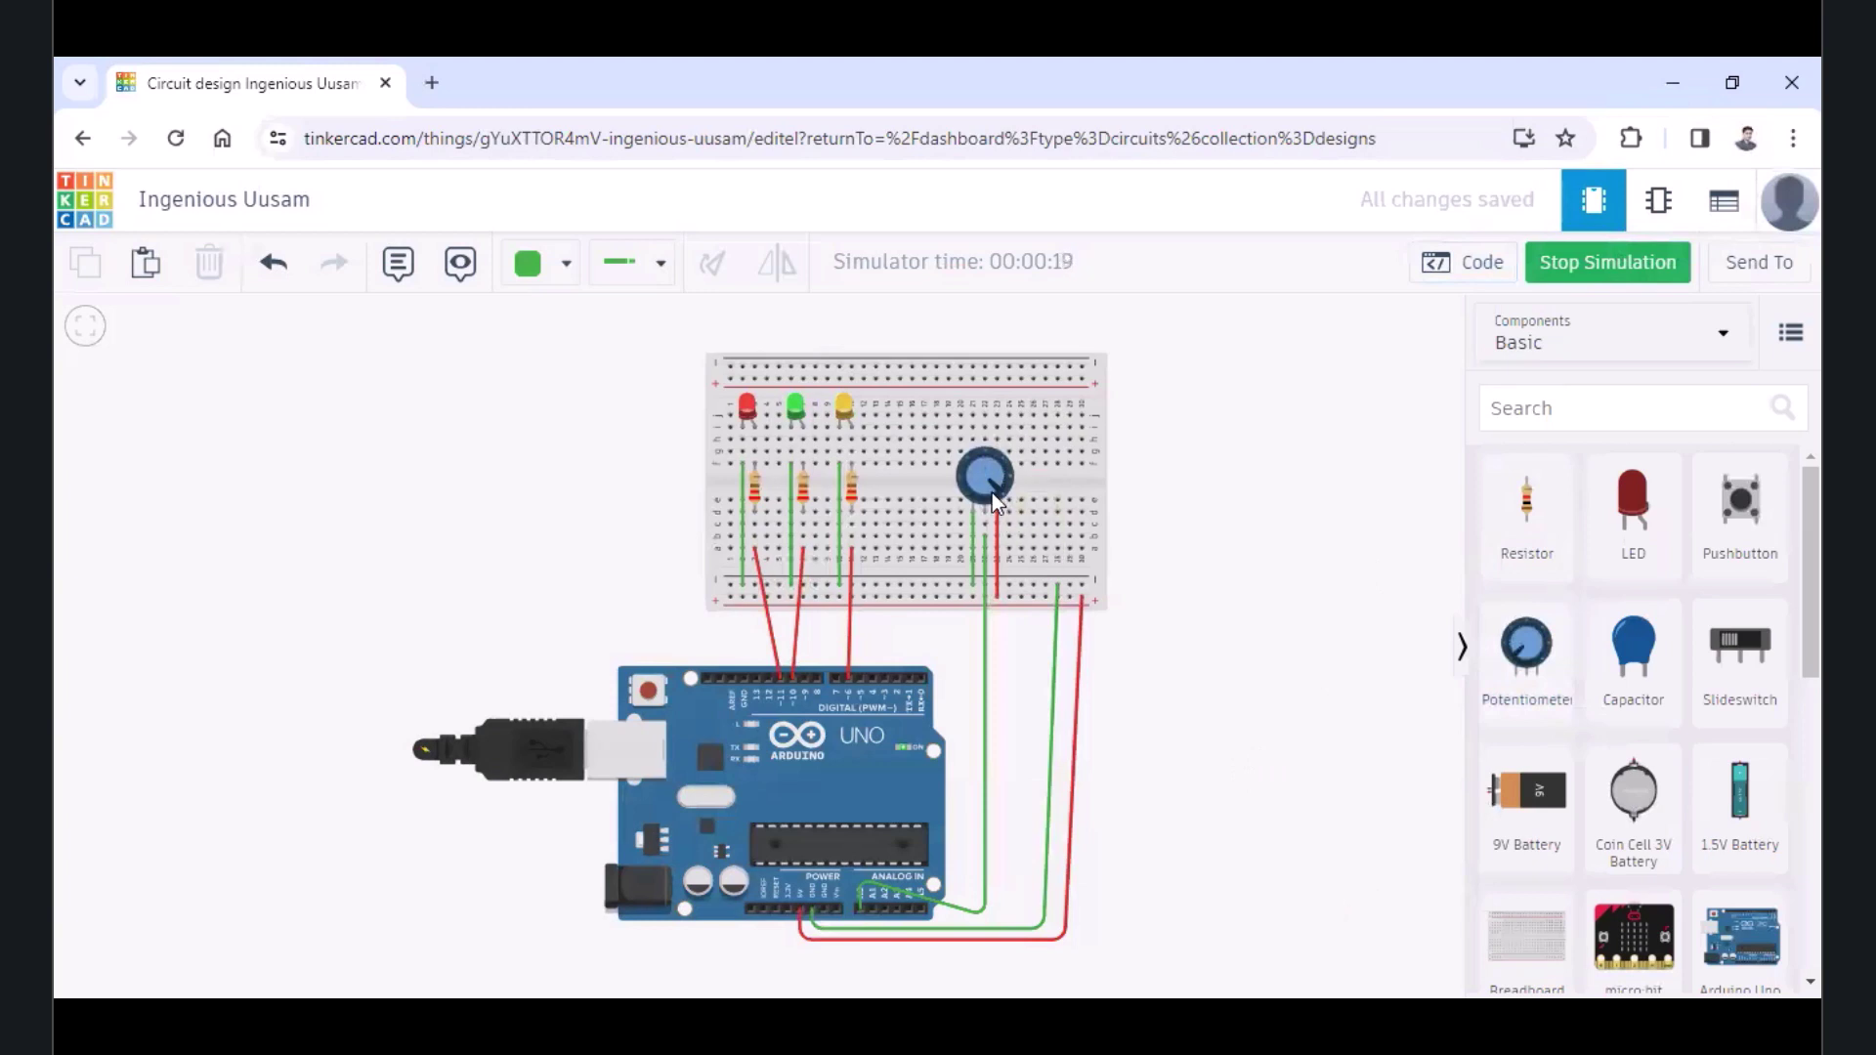
mouse_move(992, 493)
left_mouse_down()
mouse_move(1006, 466)
mouse_move(997, 494)
mouse_move(1004, 477)
mouse_move(973, 449)
mouse_move(958, 473)
mouse_move(955, 491)
mouse_move(996, 467)
mouse_move(977, 479)
mouse_move(982, 456)
mouse_move(1007, 467)
mouse_move(970, 493)
mouse_move(989, 467)
mouse_move(999, 488)
mouse_move(993, 449)
mouse_move(997, 469)
left_mouse_up()
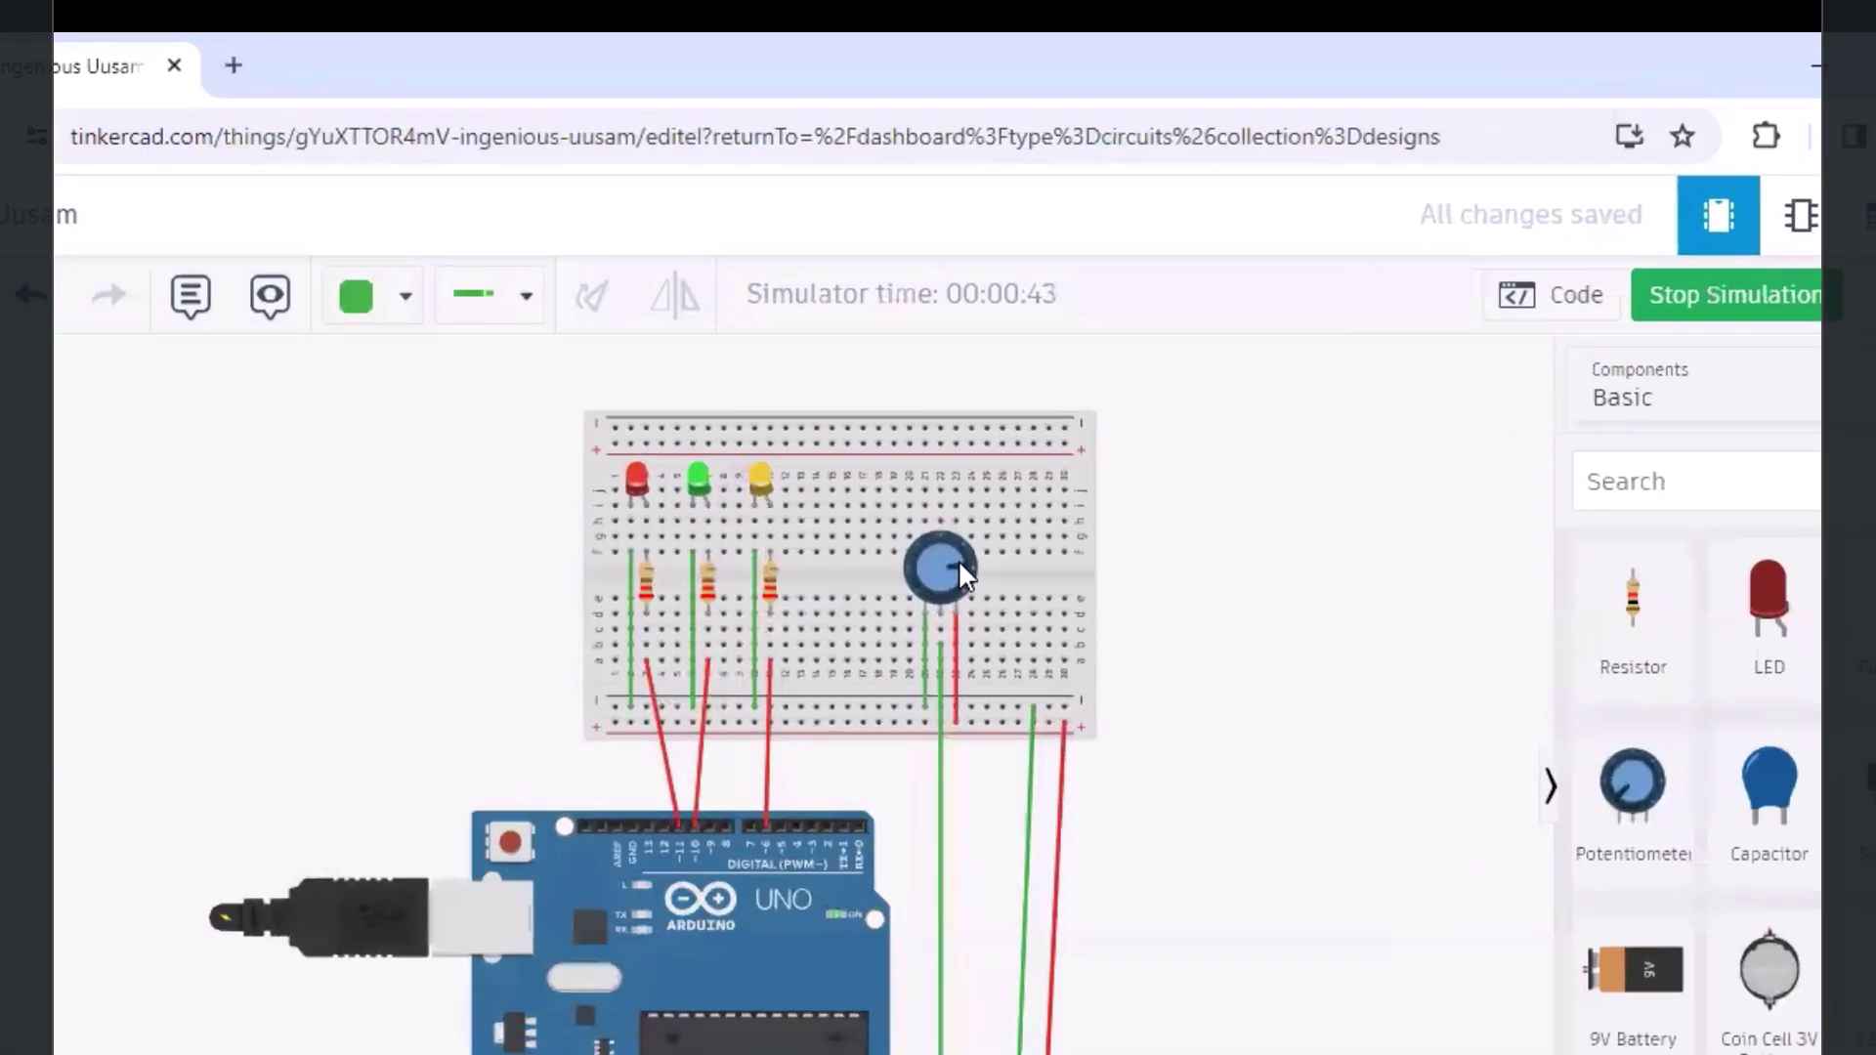
mouse_move(959, 564)
left_mouse_down()
mouse_move(935, 528)
mouse_move(921, 590)
mouse_move(956, 555)
left_mouse_up()
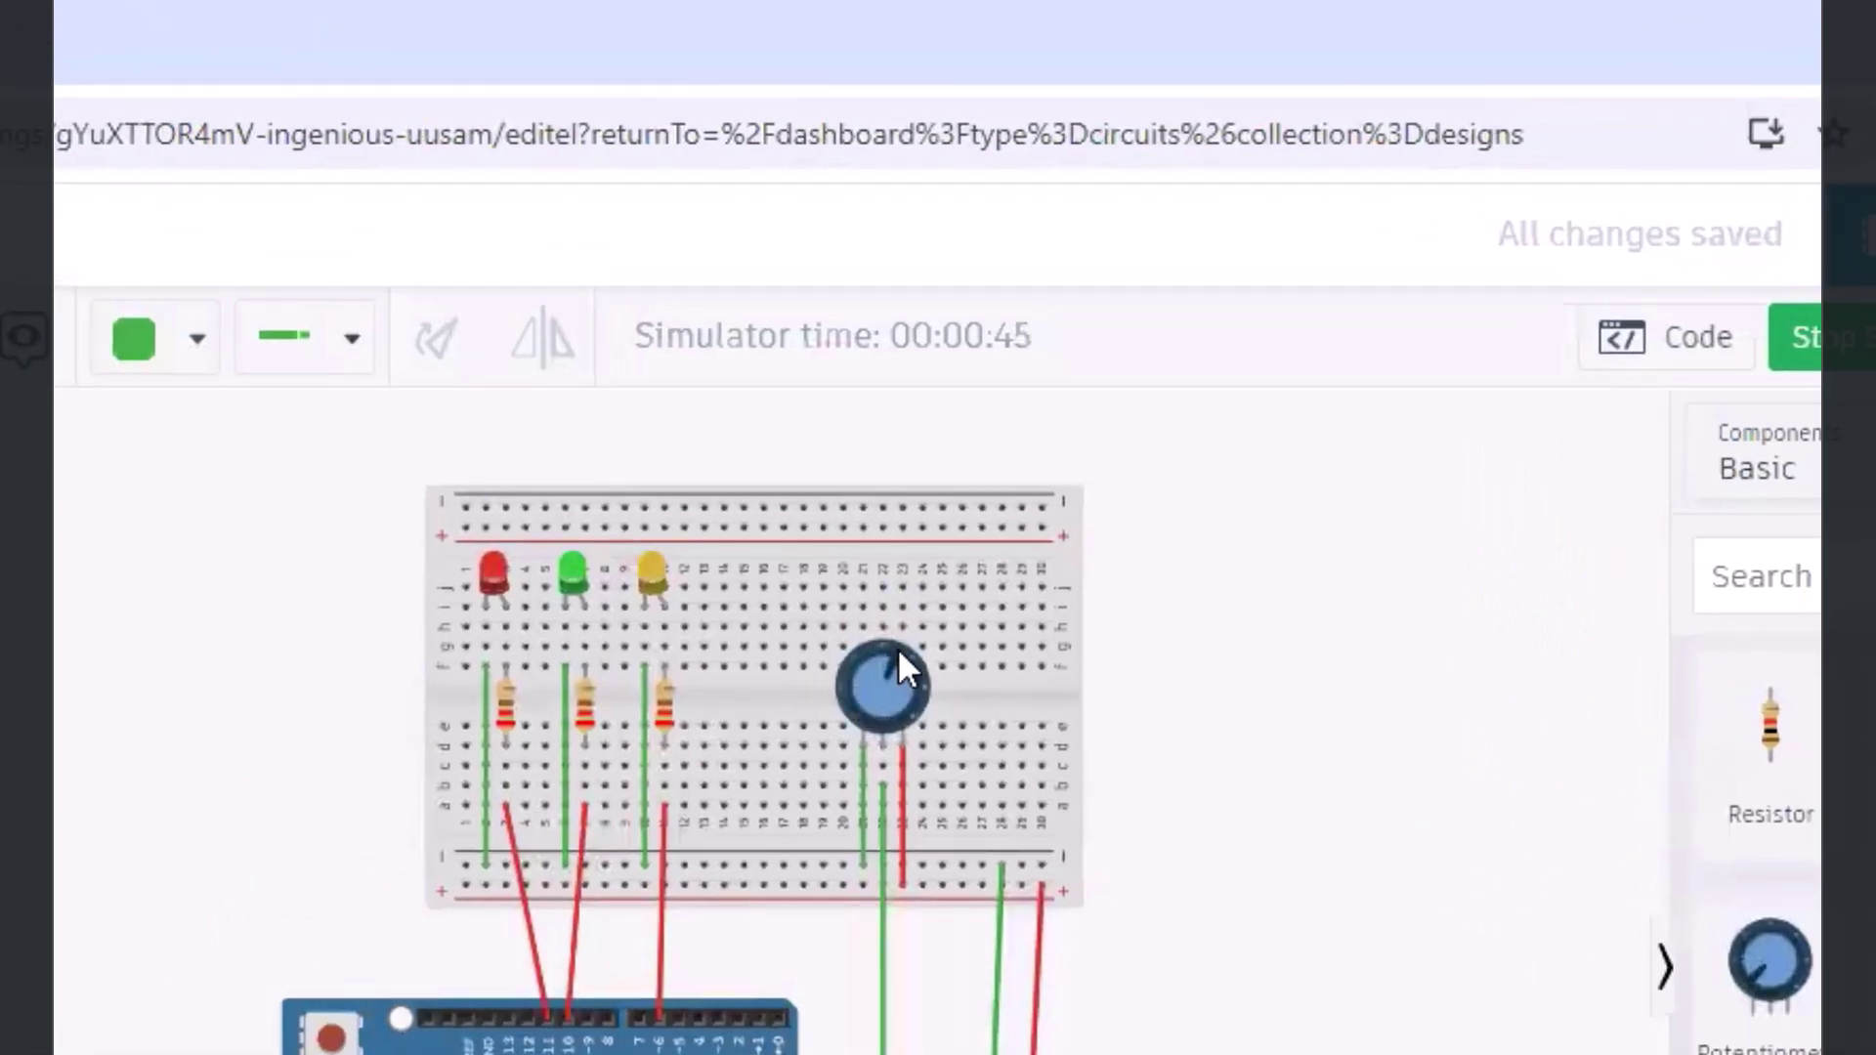
left_click_drag(899, 652, 886, 706)
mouse_move(887, 696)
left_mouse_down()
mouse_move(919, 666)
mouse_move(891, 668)
mouse_move(906, 725)
left_mouse_up()
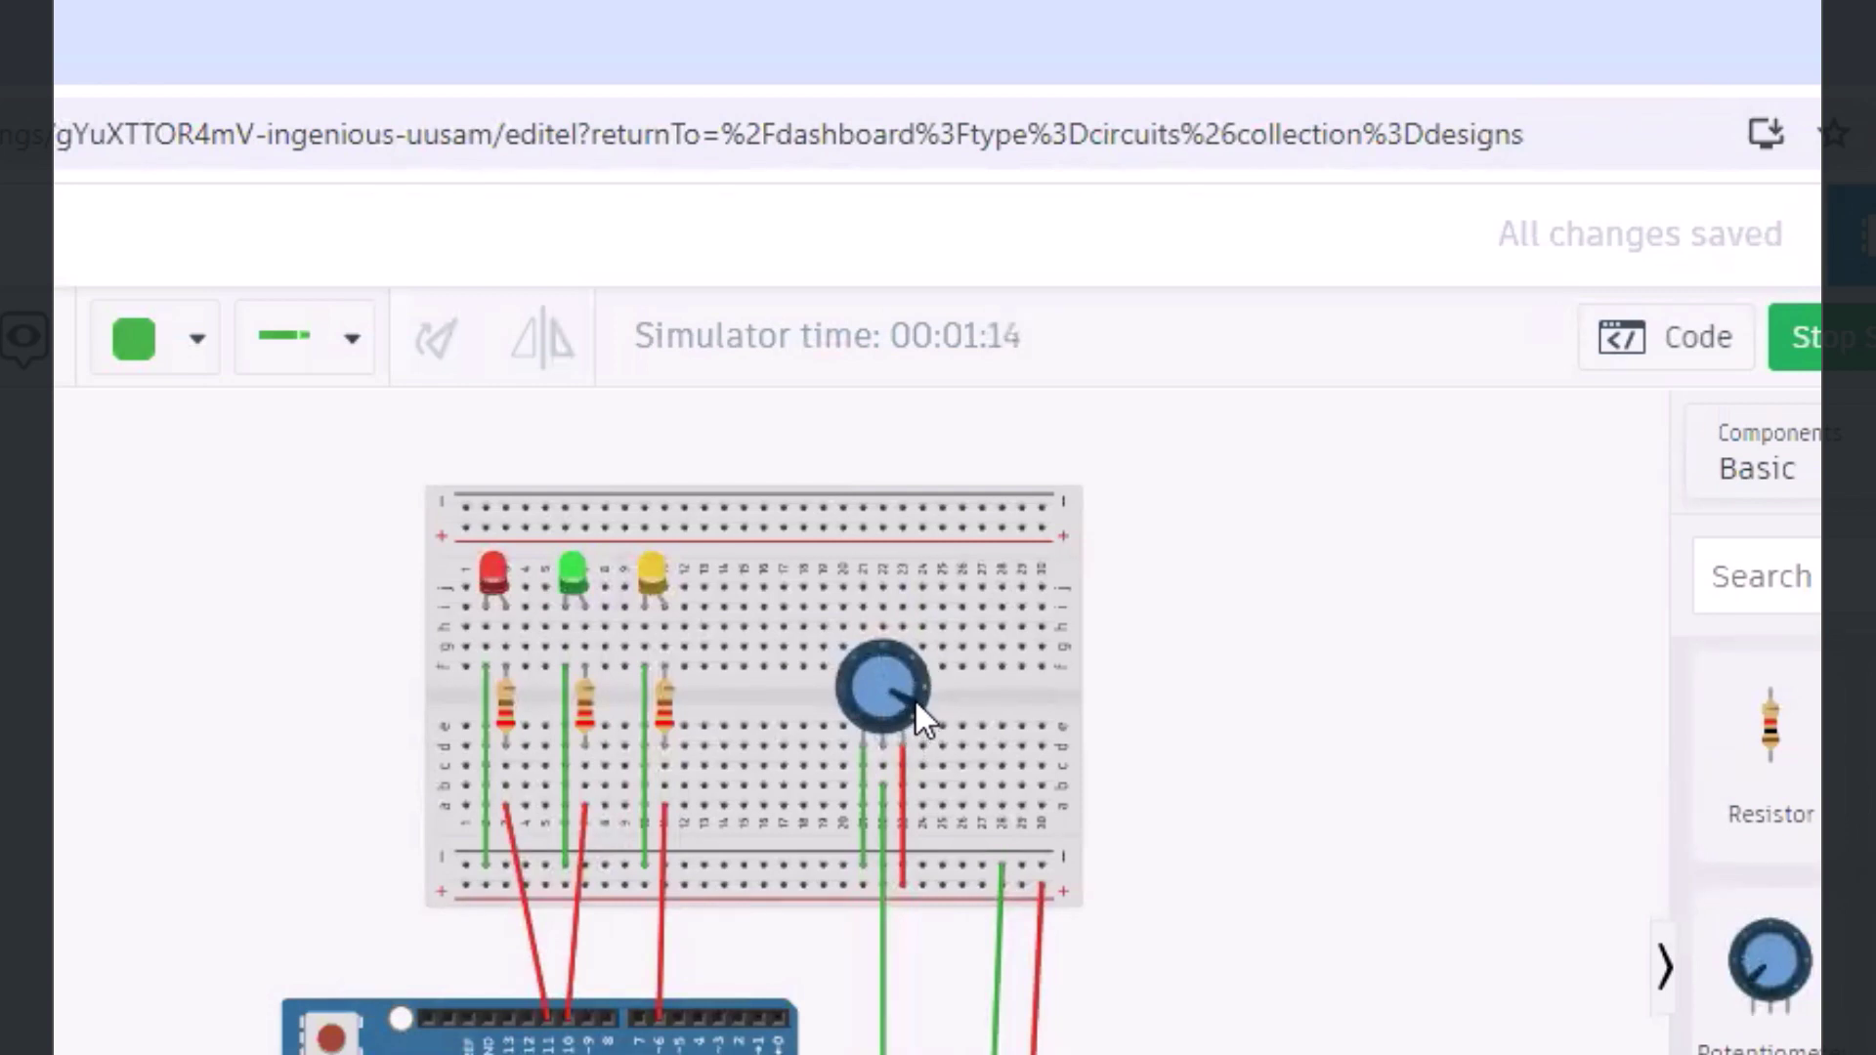
left_click_drag(919, 694, 844, 678)
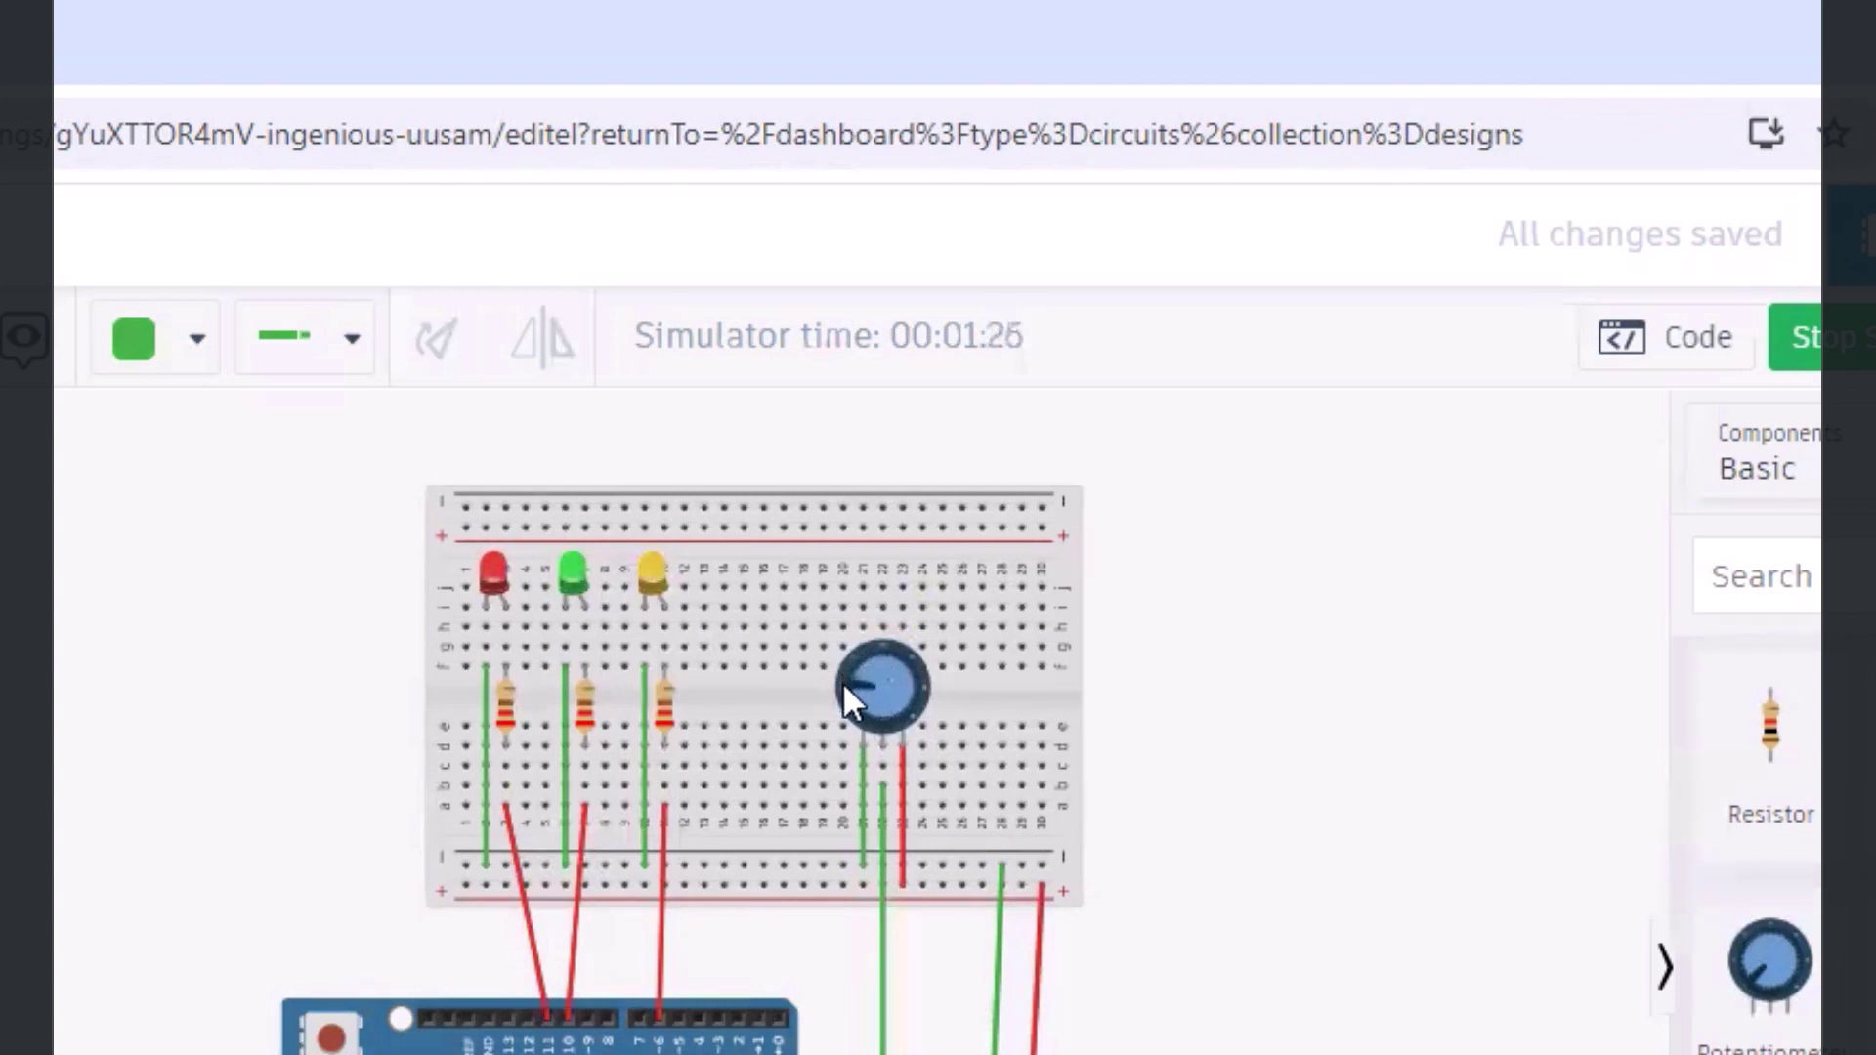